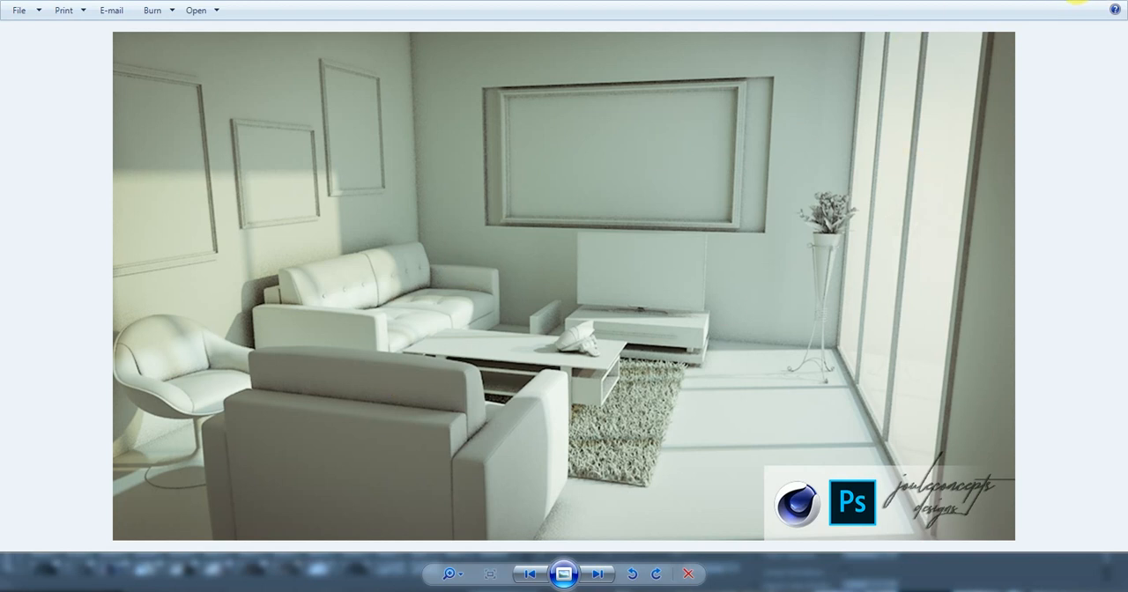
View the textured version of the living room render, and switch to Cinema 4D
key(Right)
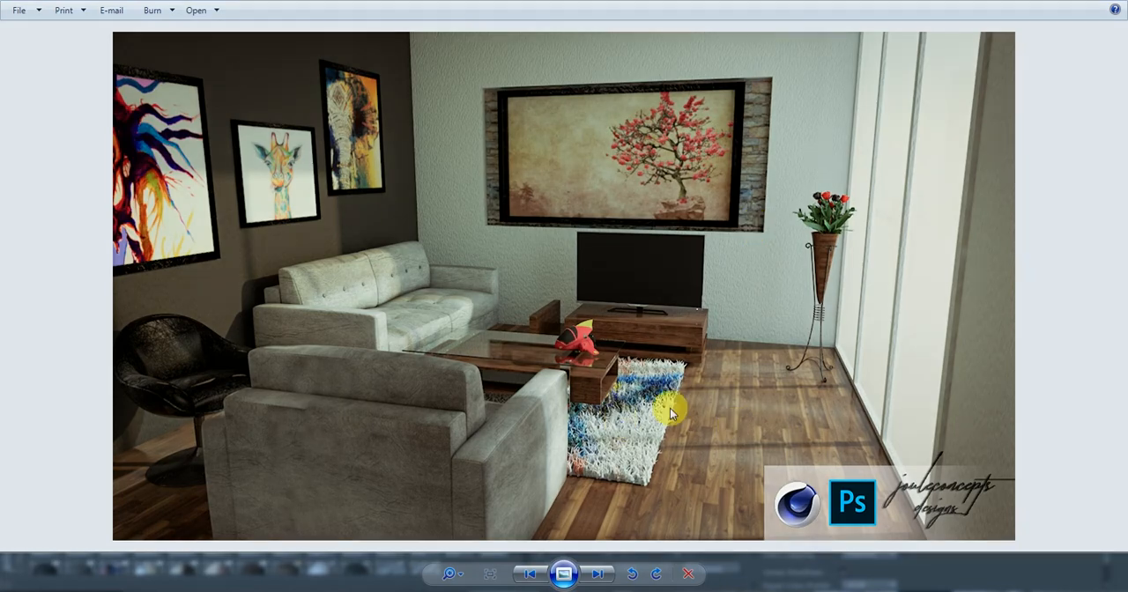
click(563, 574)
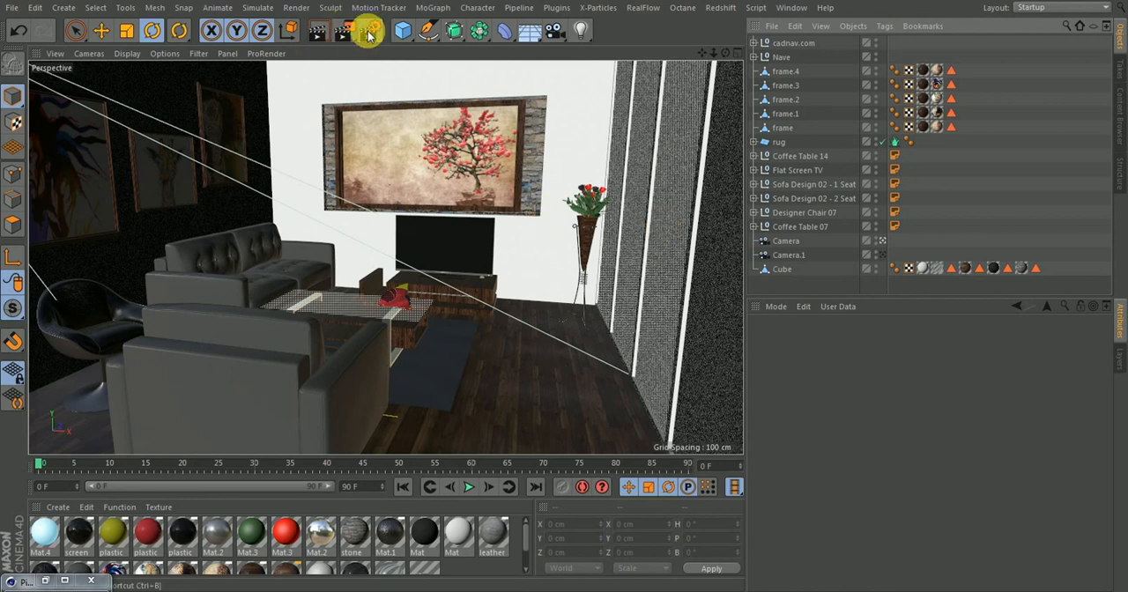
Set the render output size to 640 x 360 pixels and the resolution to 72 DPI
click(368, 34)
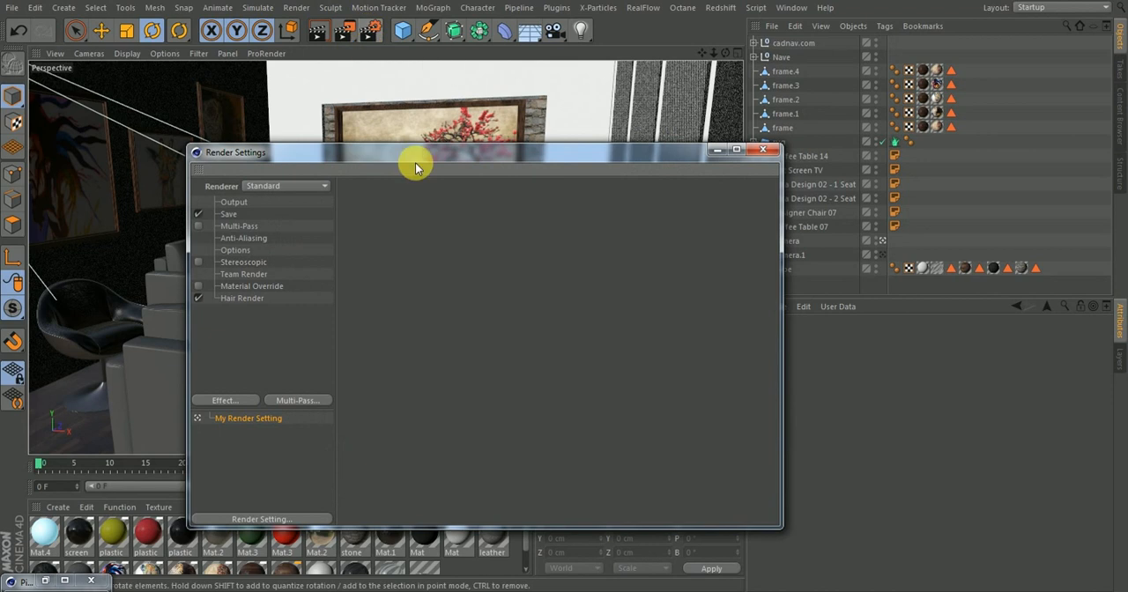
drag(380, 151, 384, 115)
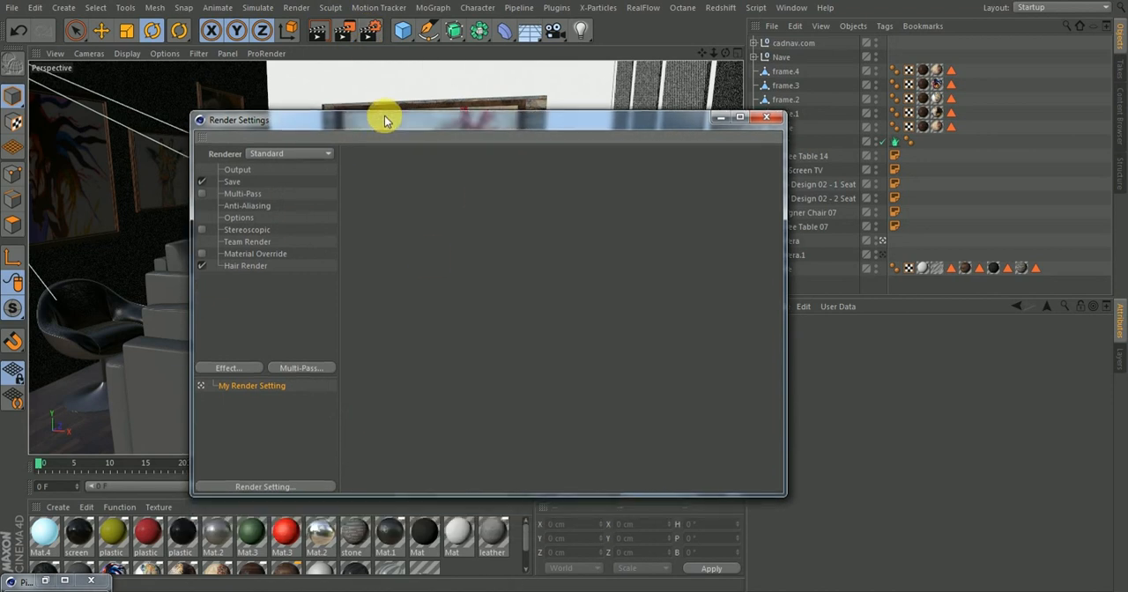
click(234, 169)
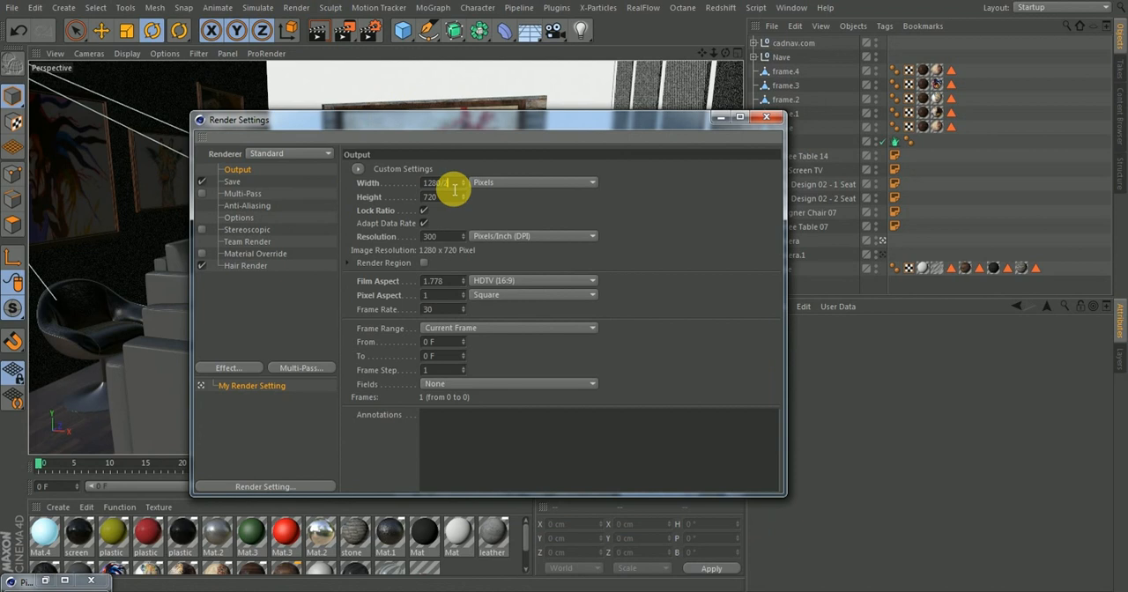
key(Return)
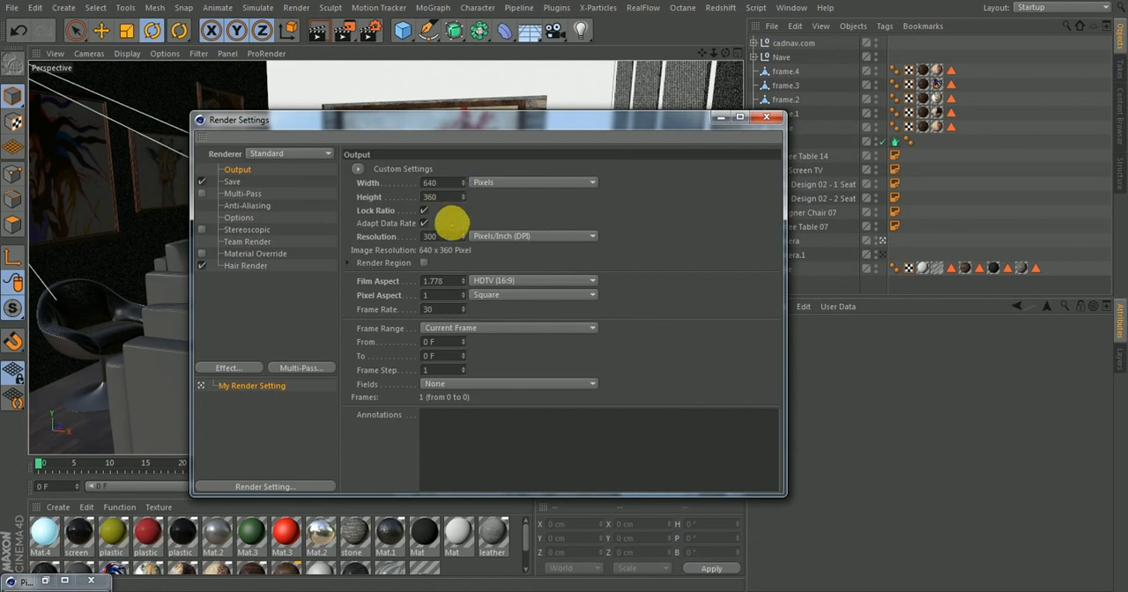
drag(450, 239, 383, 254)
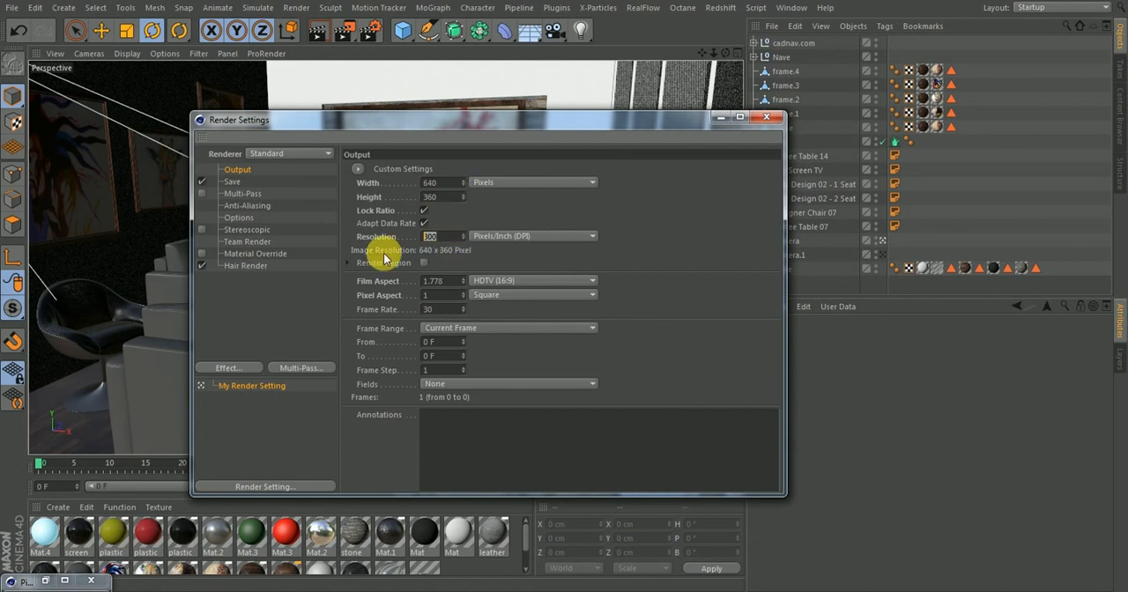
text(72)
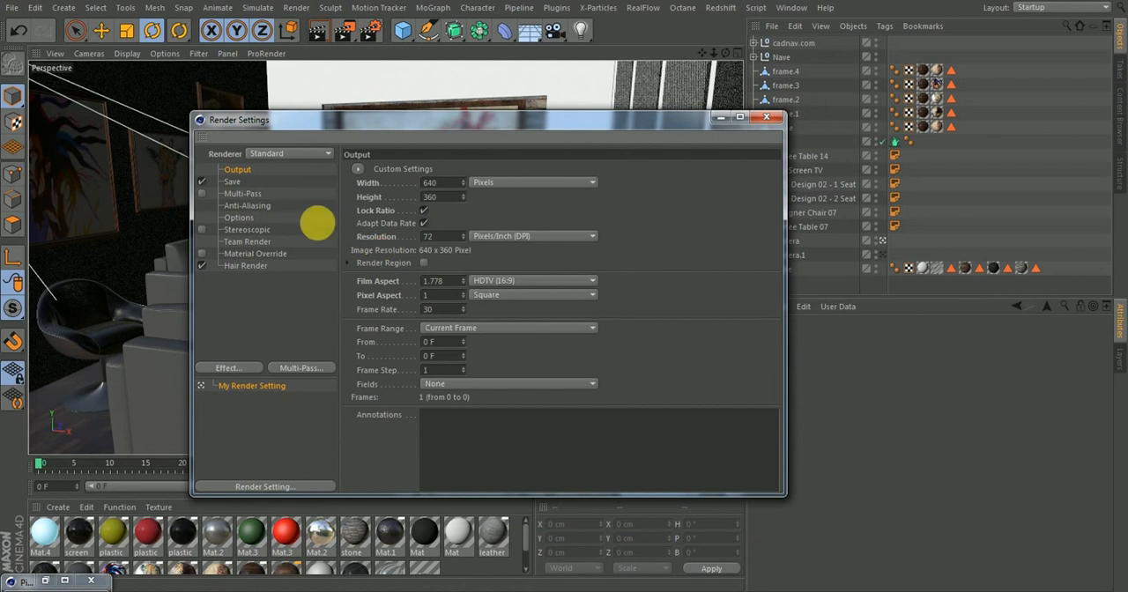
Disable Blurriness in the render options and set the Ray Threshold to 3%
click(232, 183)
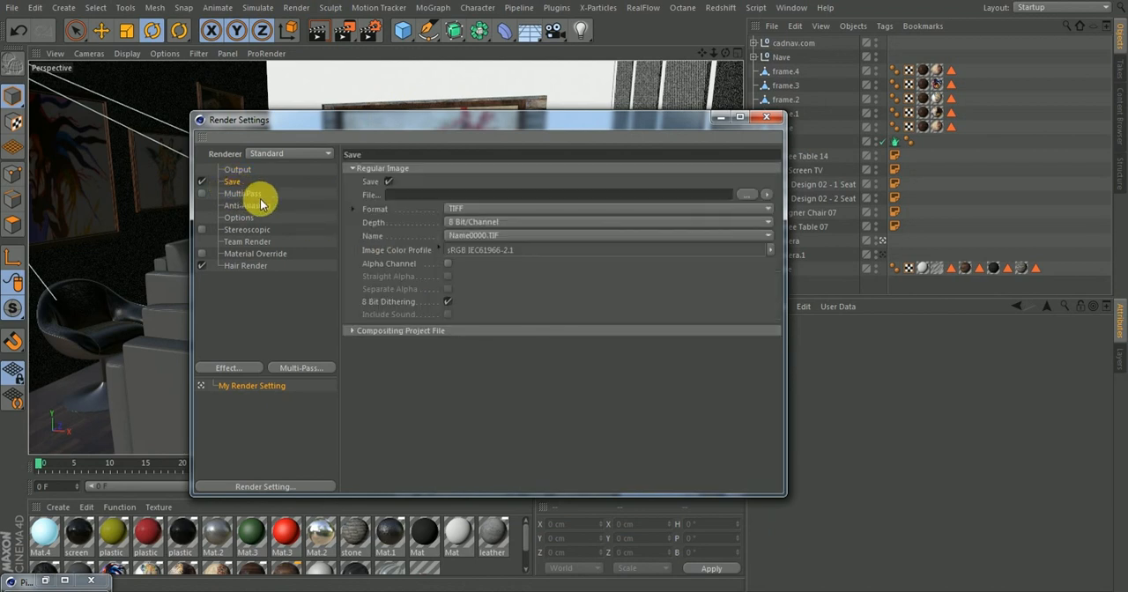
click(248, 218)
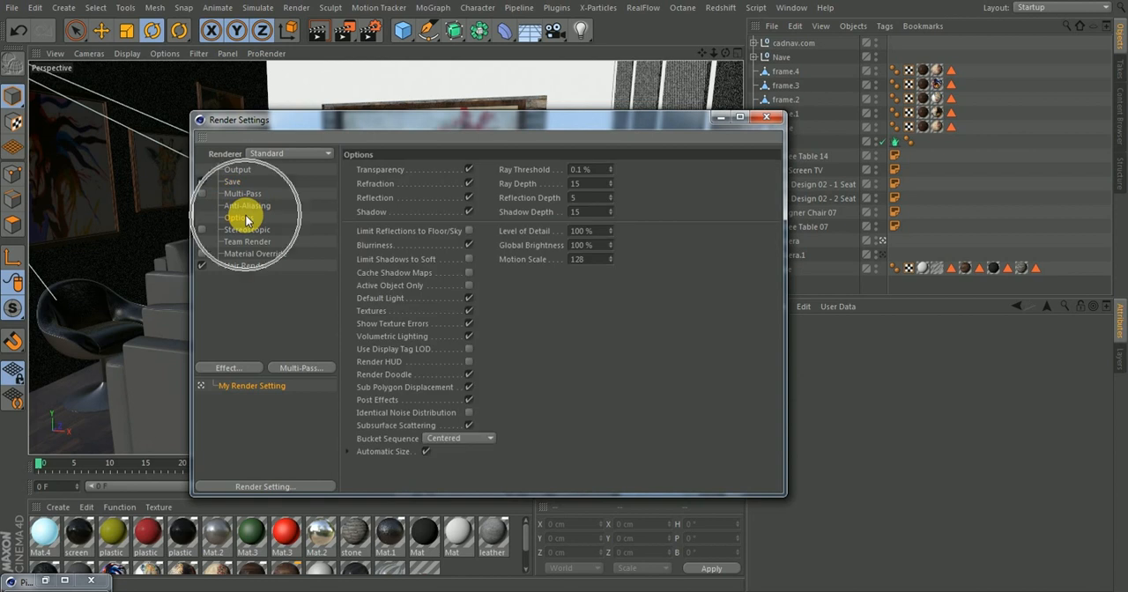
click(470, 245)
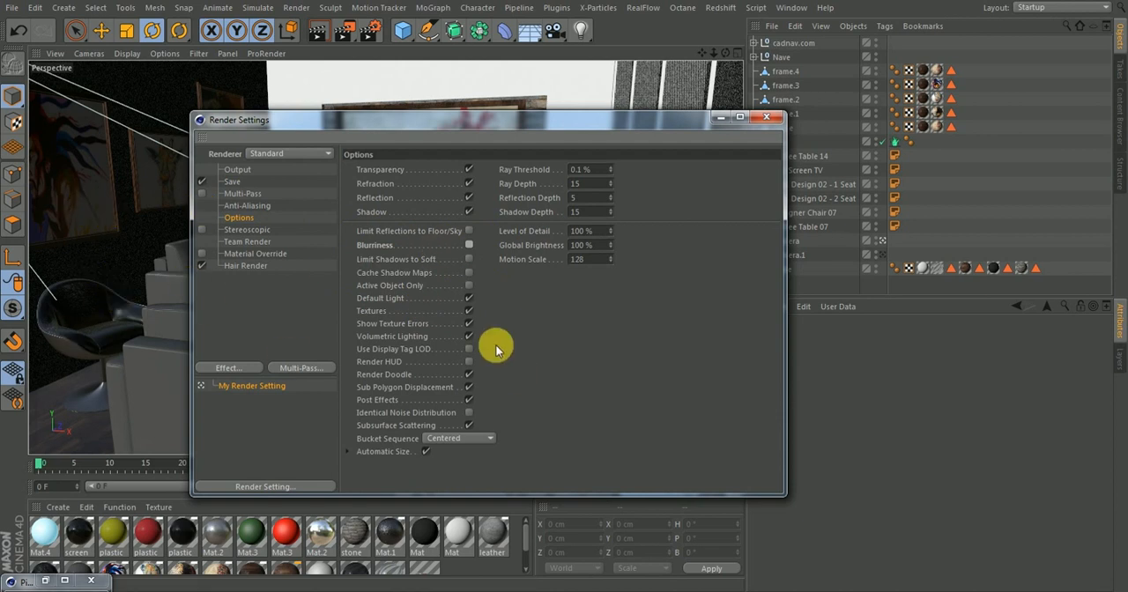
click(598, 169)
text(3)
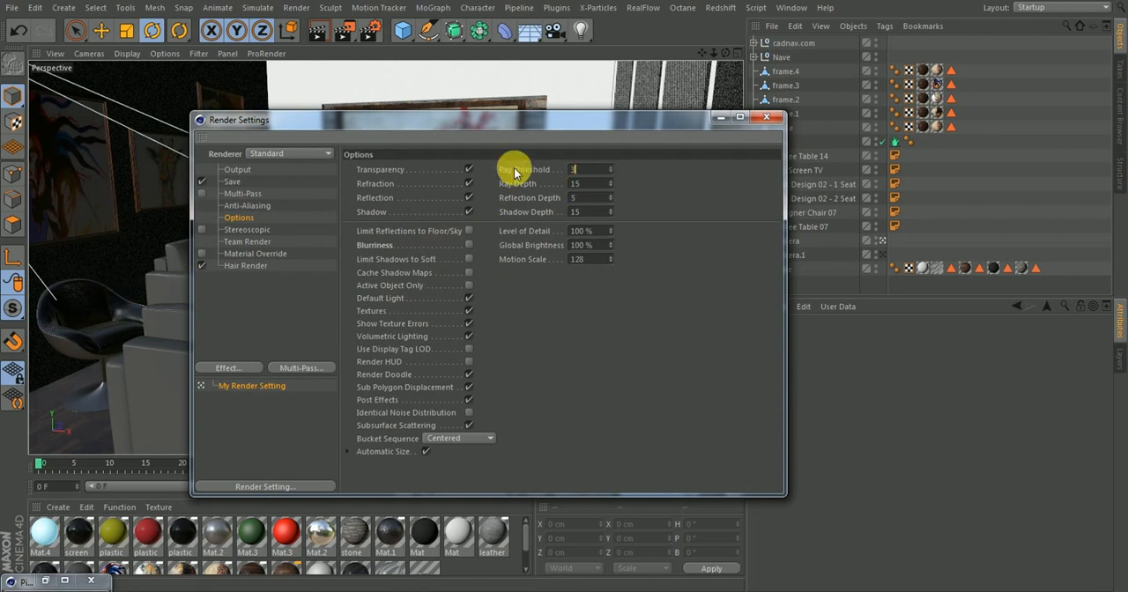
key(Return)
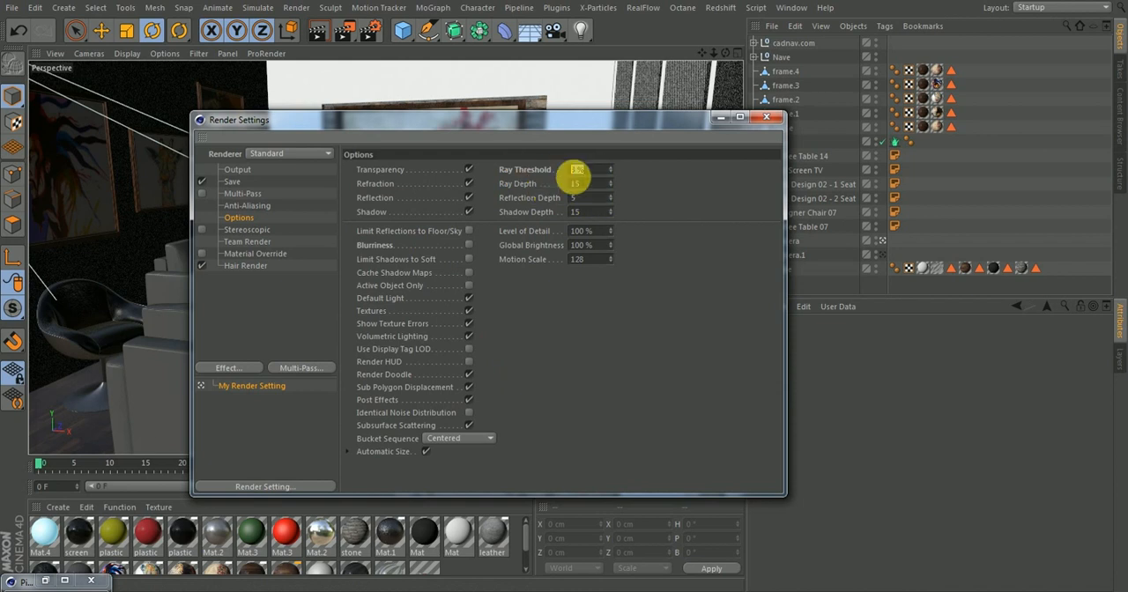
click(574, 171)
click(589, 175)
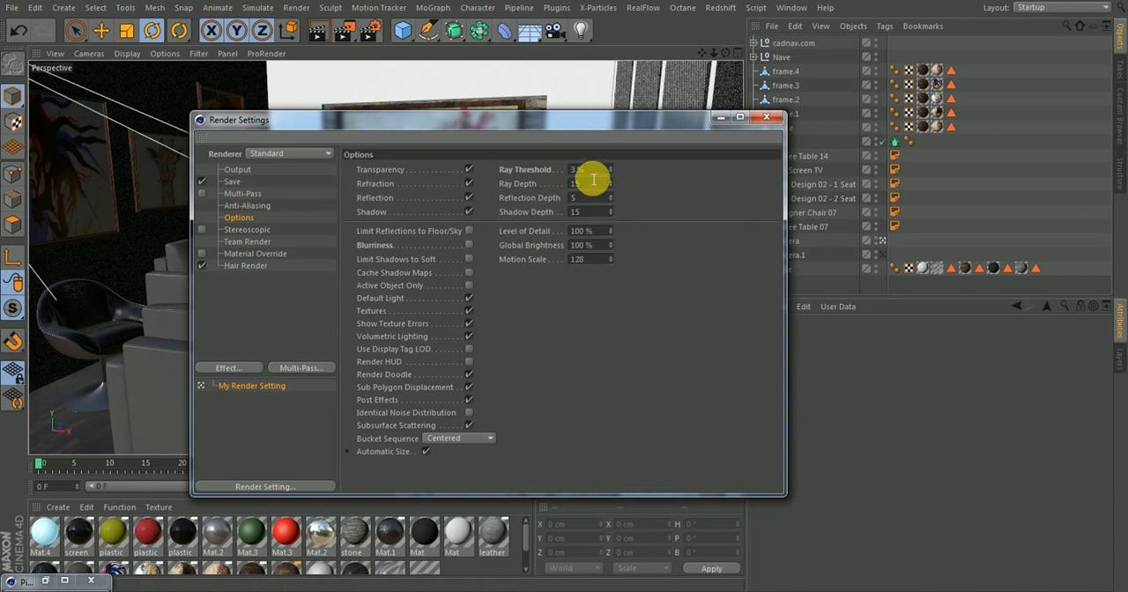
drag(589, 175, 557, 178)
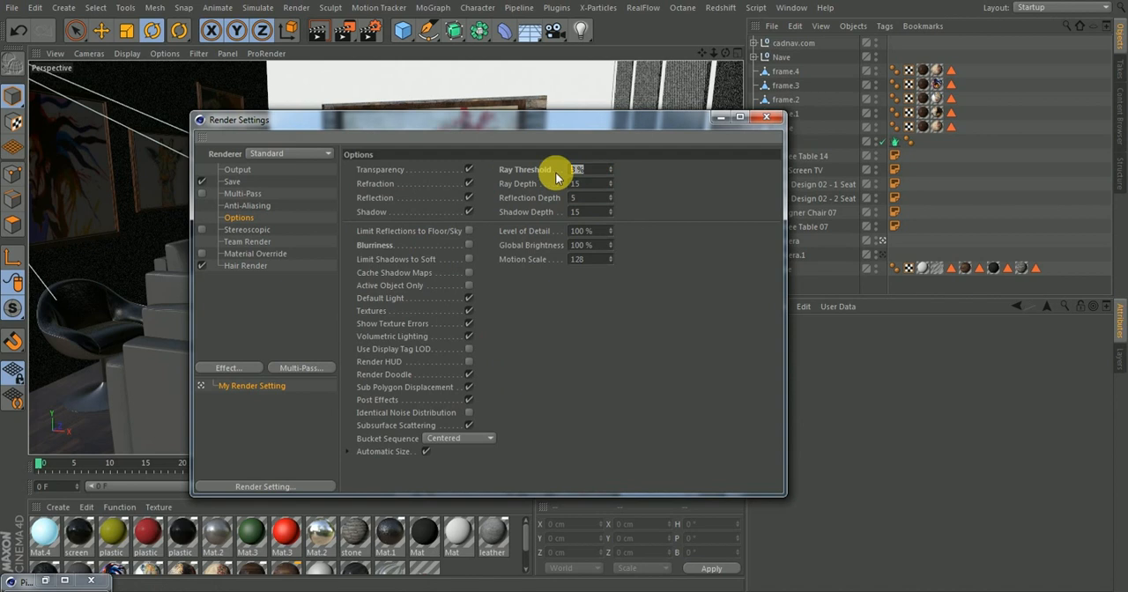
Set both the Ray Depth and the Shadow Depth to 10 in the render options
drag(599, 190, 476, 221)
text(10)
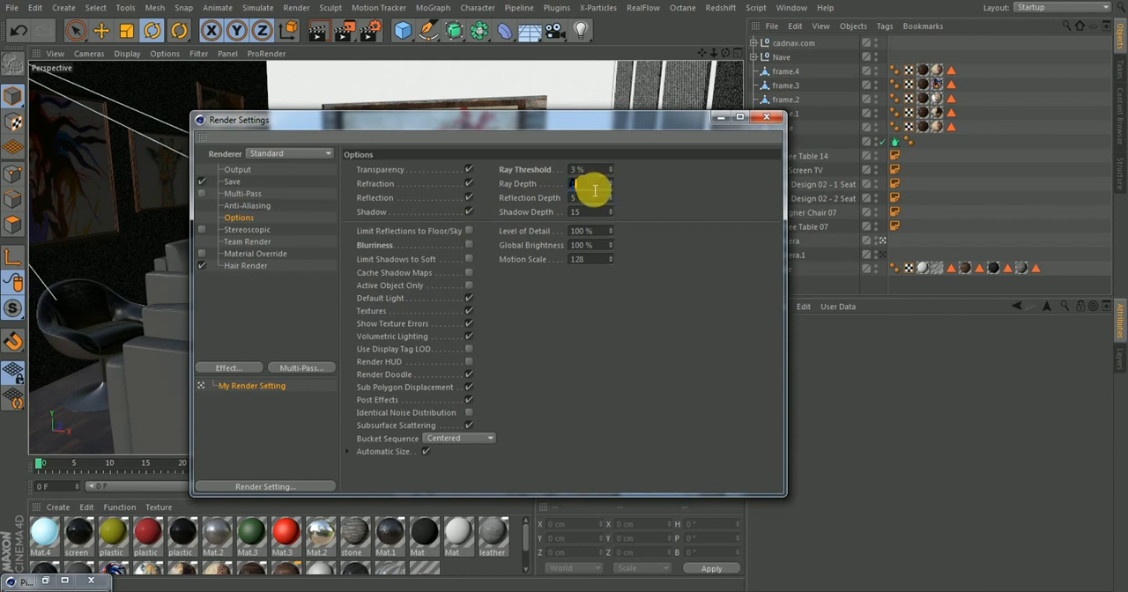
key(Return)
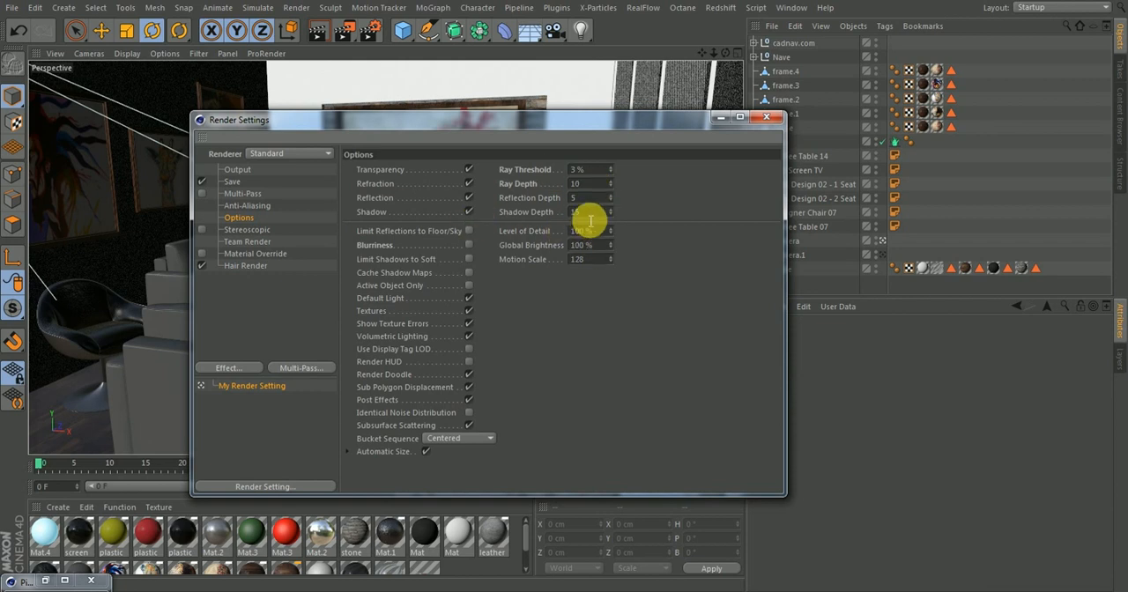
drag(589, 216, 532, 216)
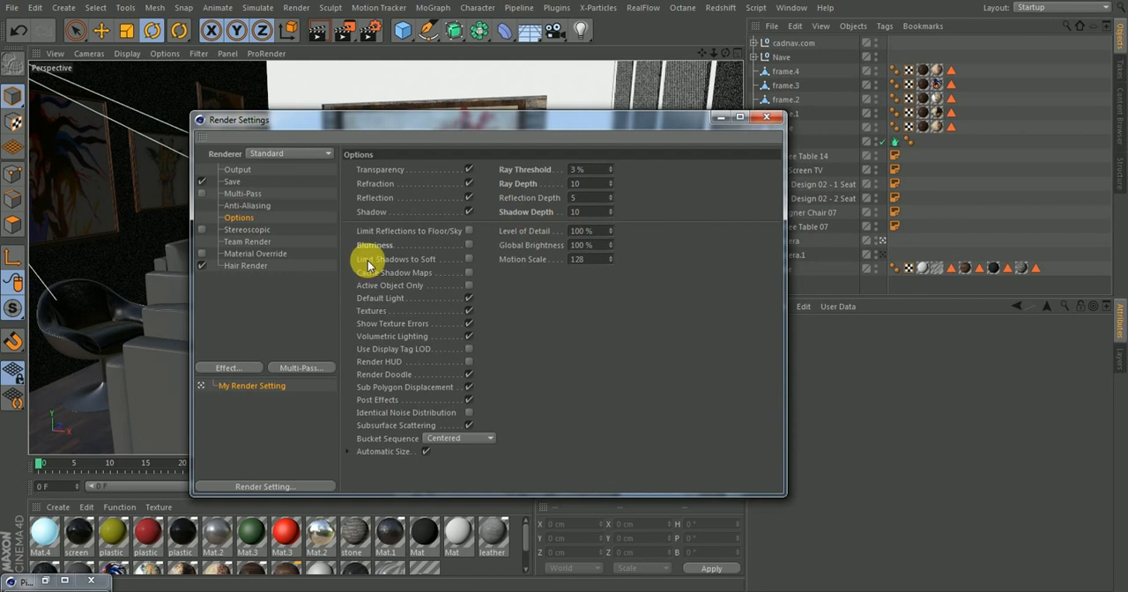
Enable Material Override in the render settings and close the settings window
click(251, 255)
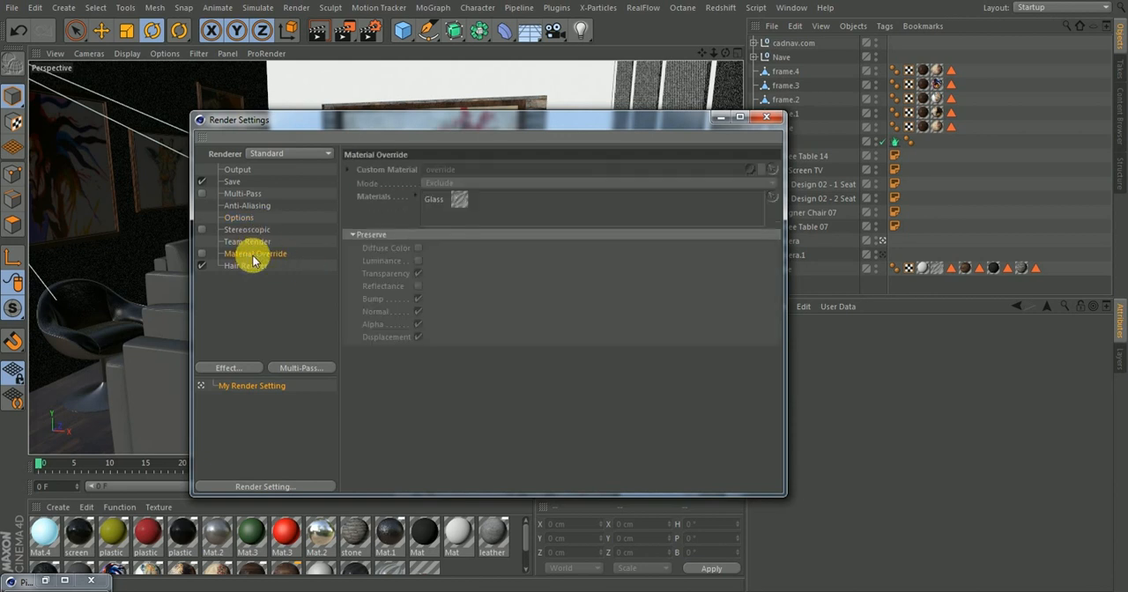
click(202, 264)
drag(480, 125, 798, 305)
drag(787, 373, 738, 412)
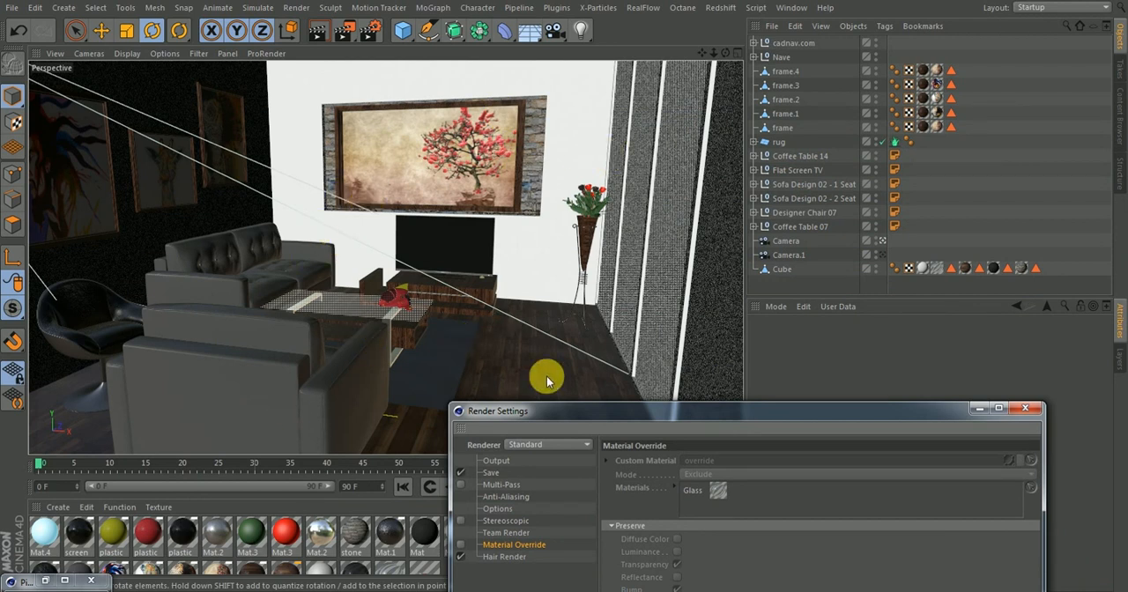
drag(574, 410, 577, 80)
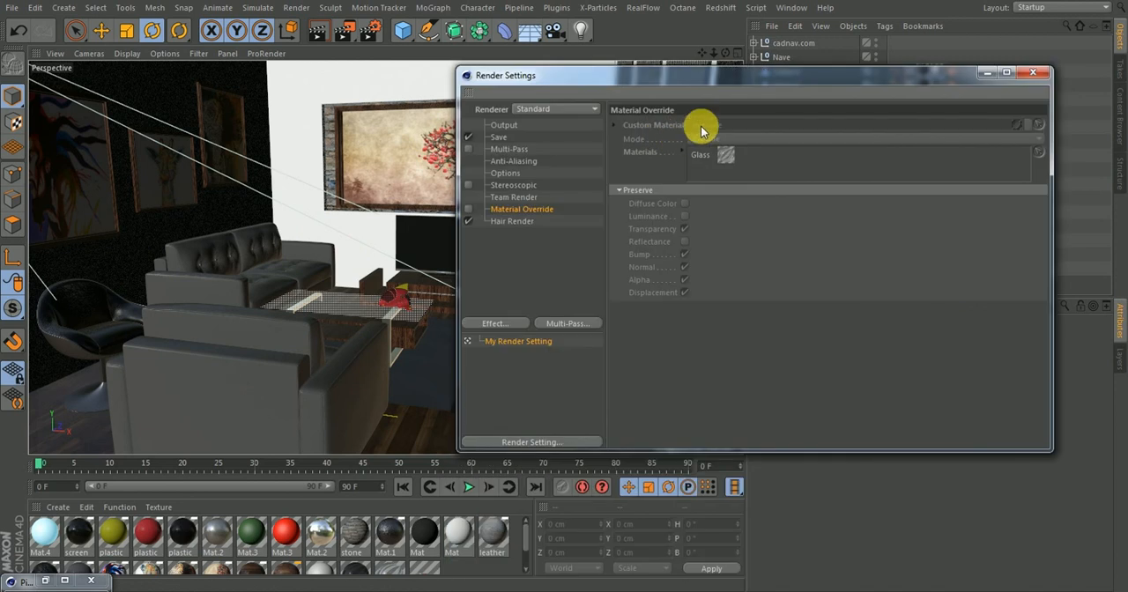
click(468, 209)
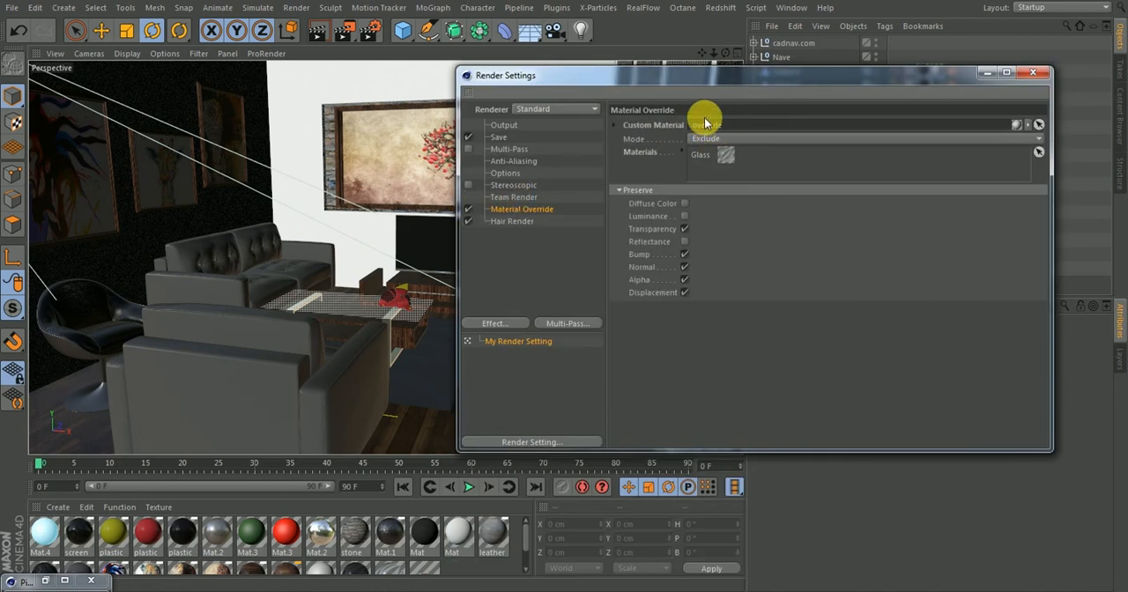
drag(527, 542, 522, 586)
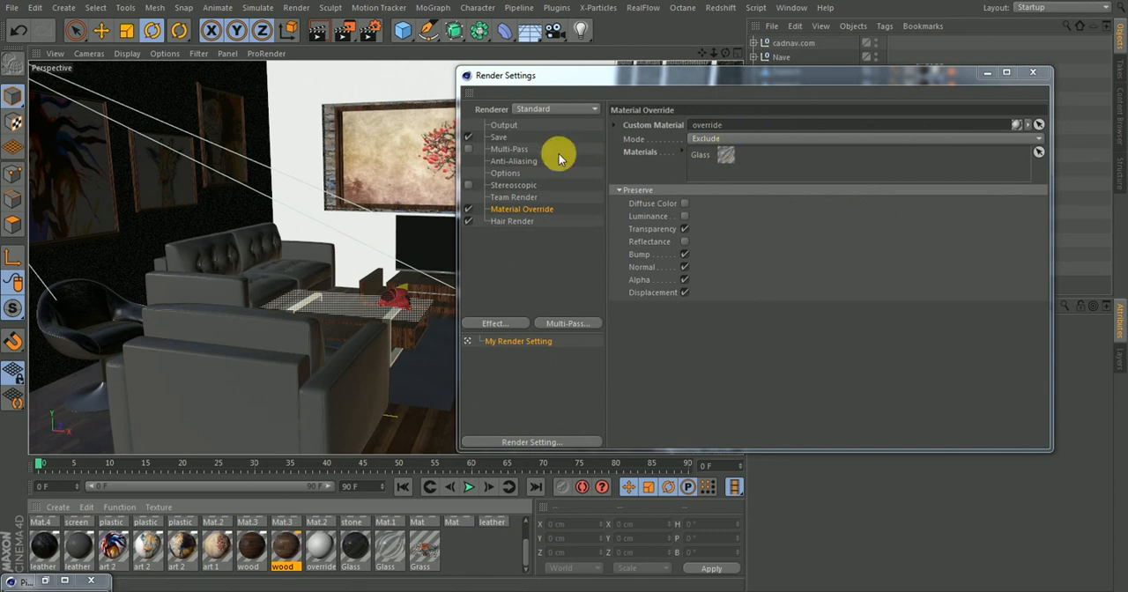
click(1032, 73)
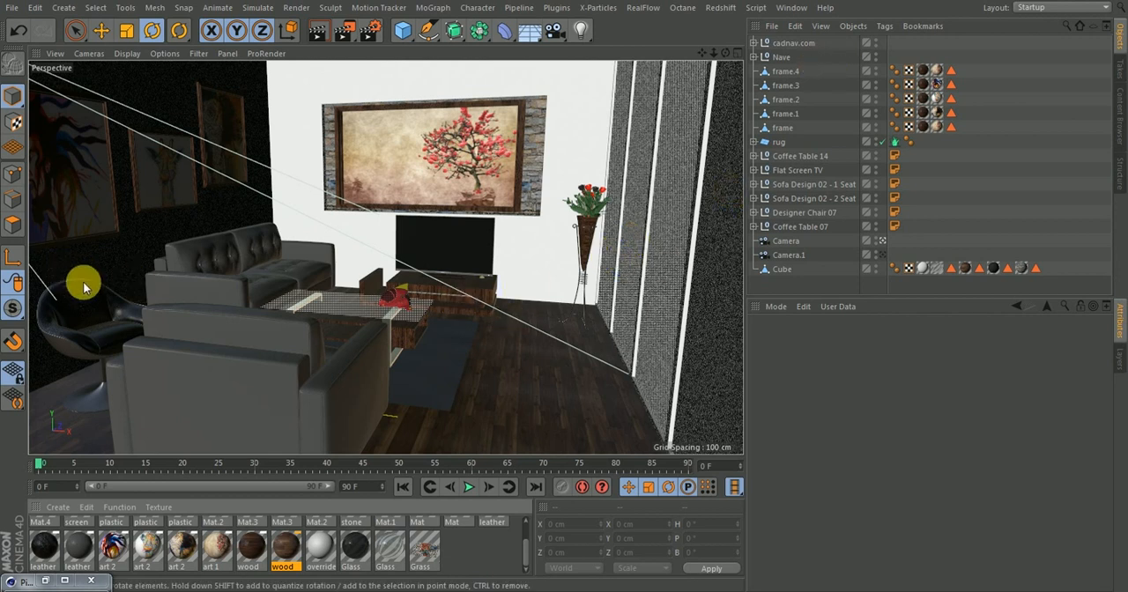
Set the Bump strength of the dark Mat material to 4% and close its editor
click(114, 265)
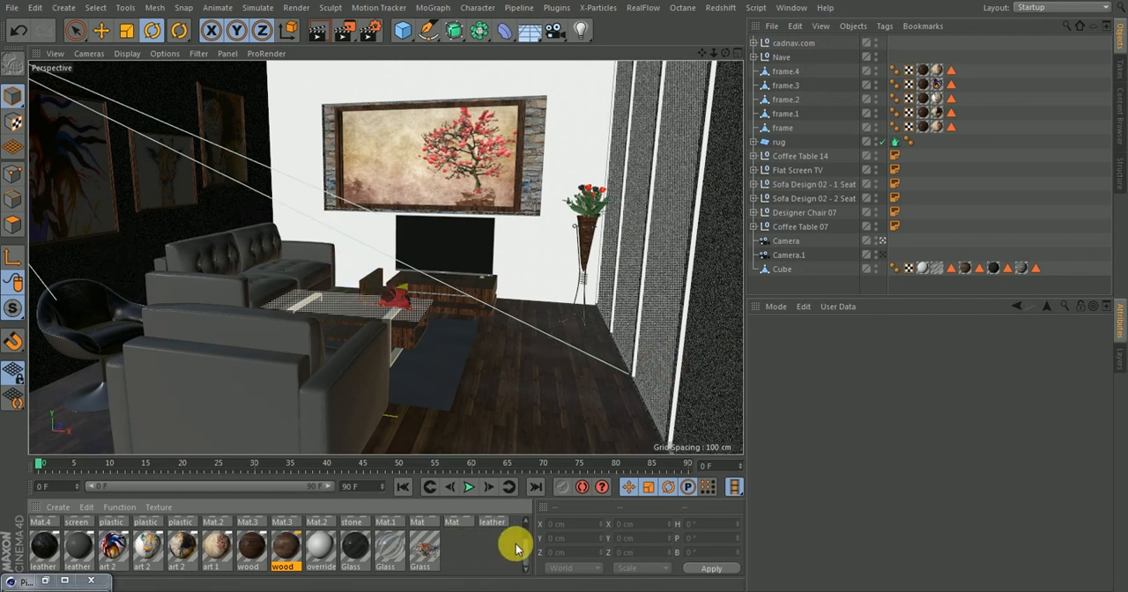
drag(520, 548, 523, 516)
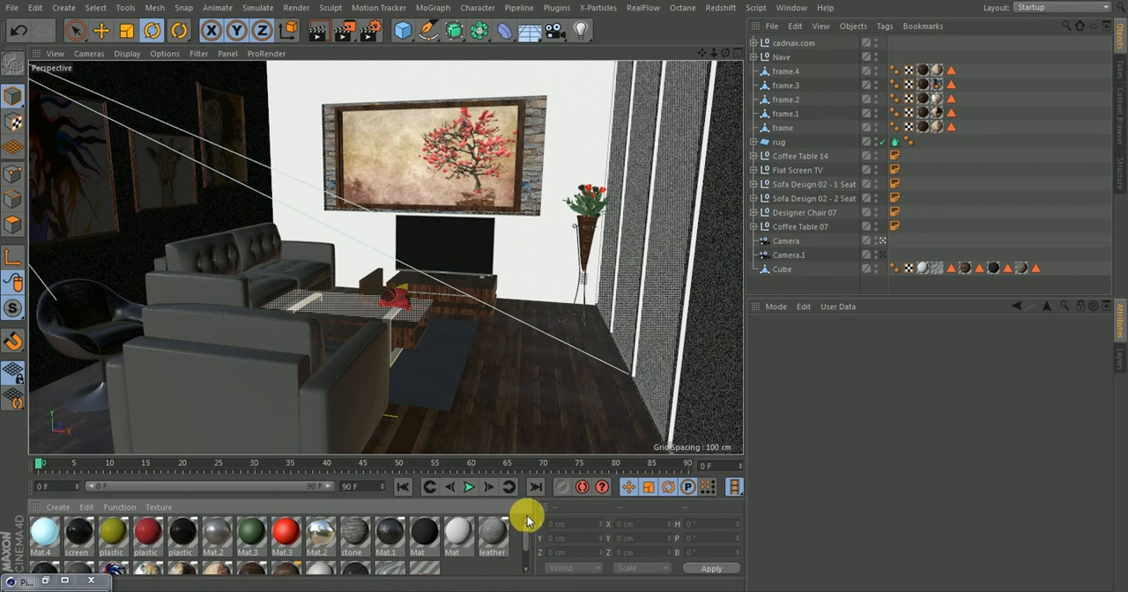
double_click(427, 537)
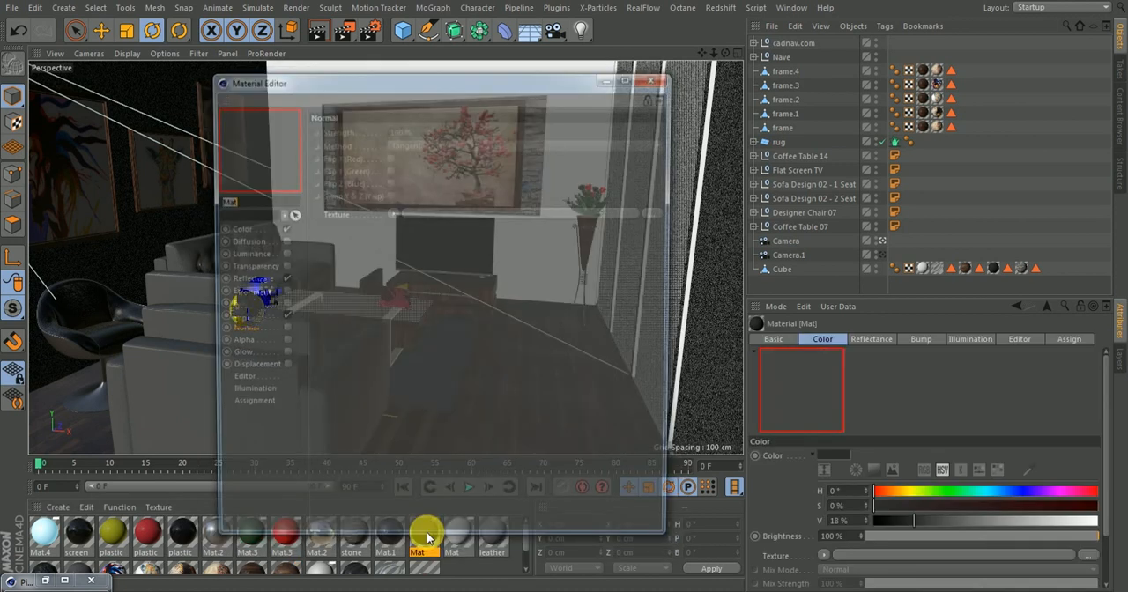
click(240, 318)
drag(344, 86, 429, 91)
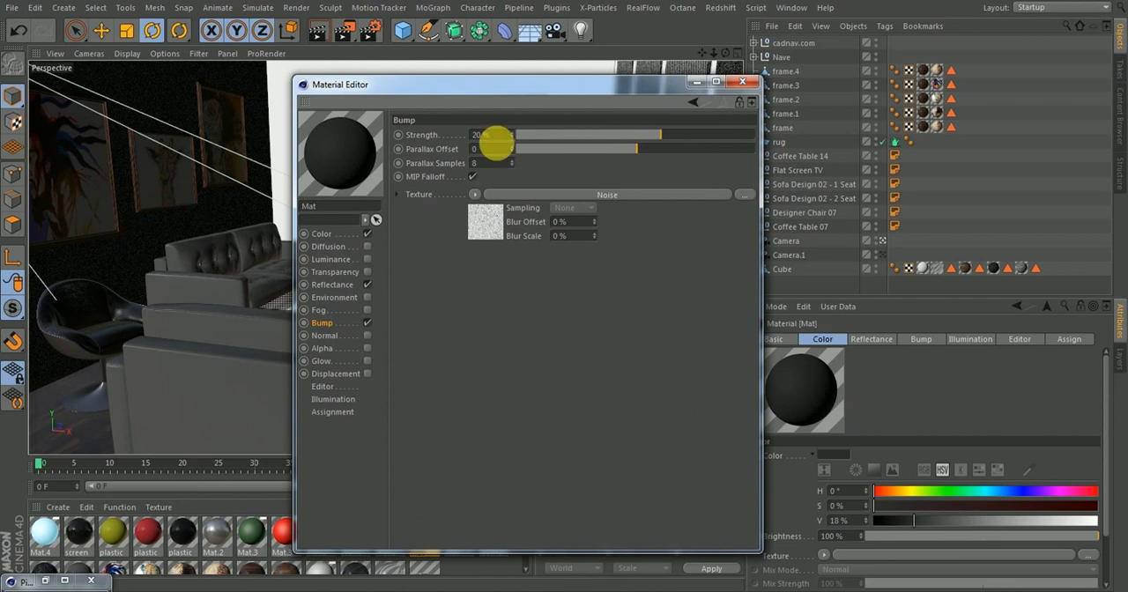
drag(660, 135, 645, 141)
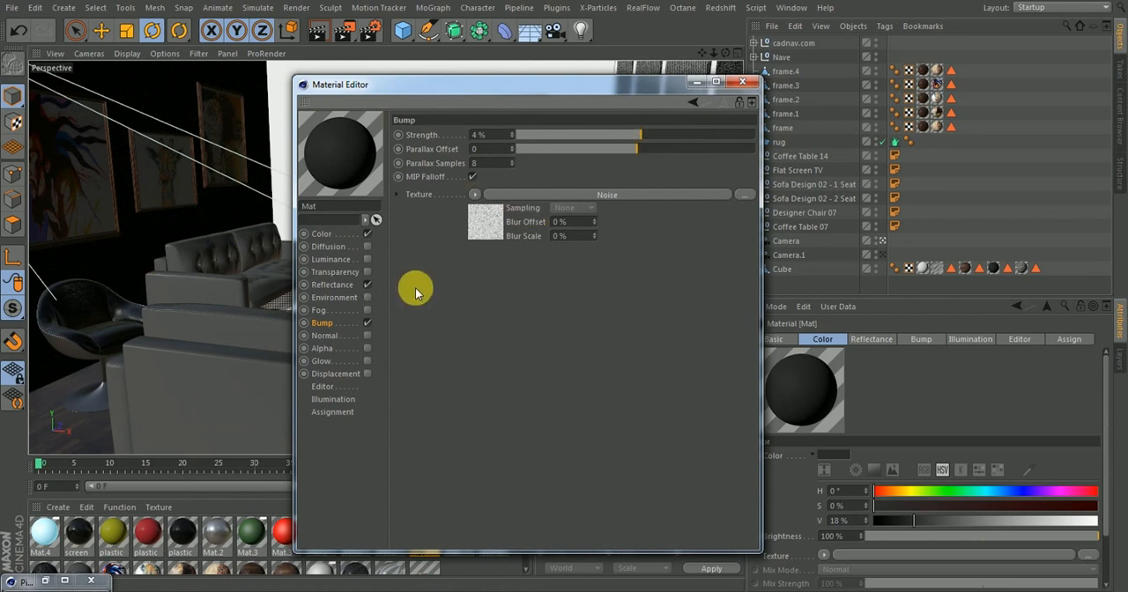
click(745, 83)
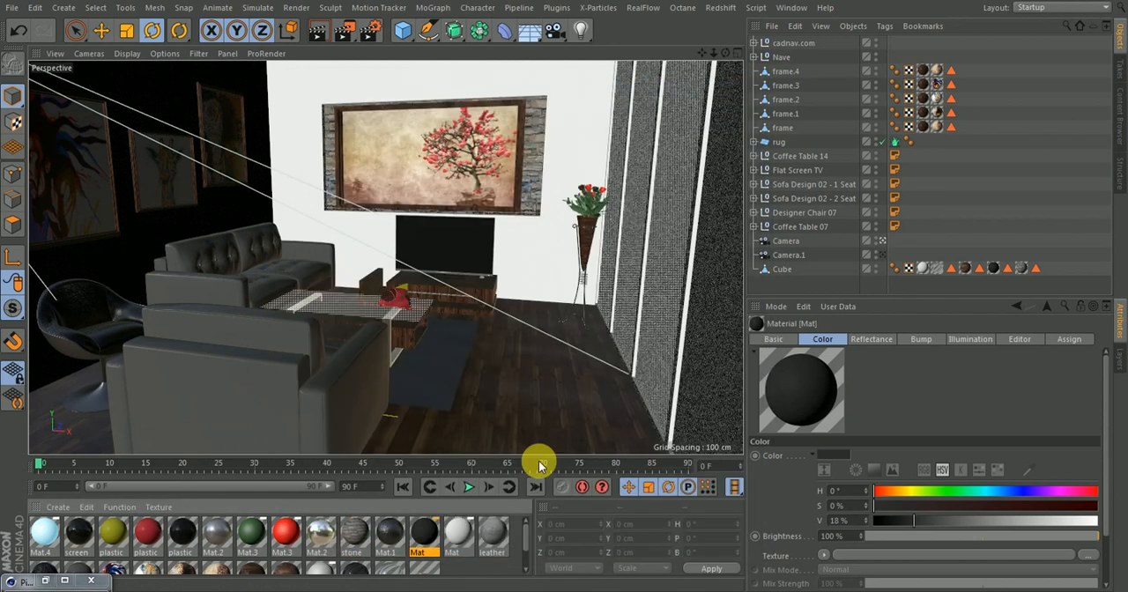
Set the Normal strength of the white Mat material to 3% and close its editor
double_click(458, 533)
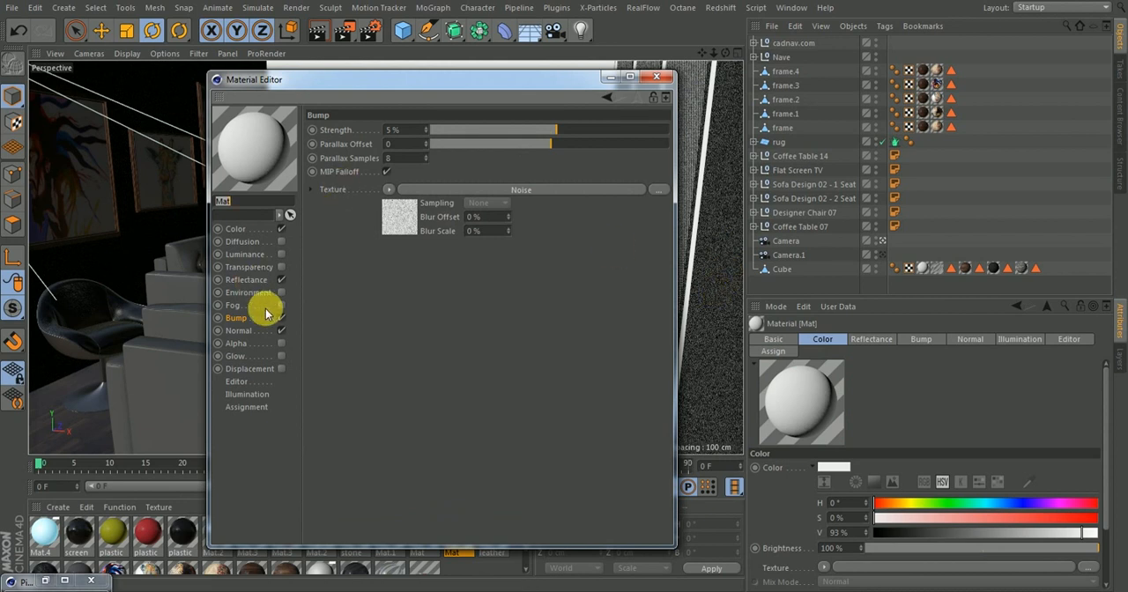
click(242, 319)
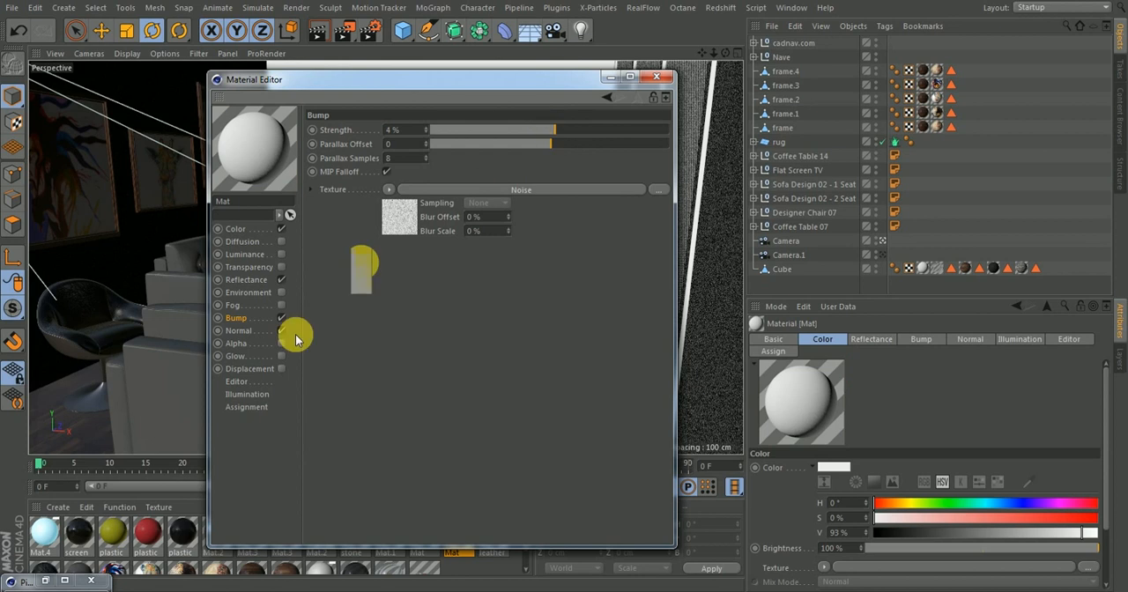
click(245, 331)
click(404, 130)
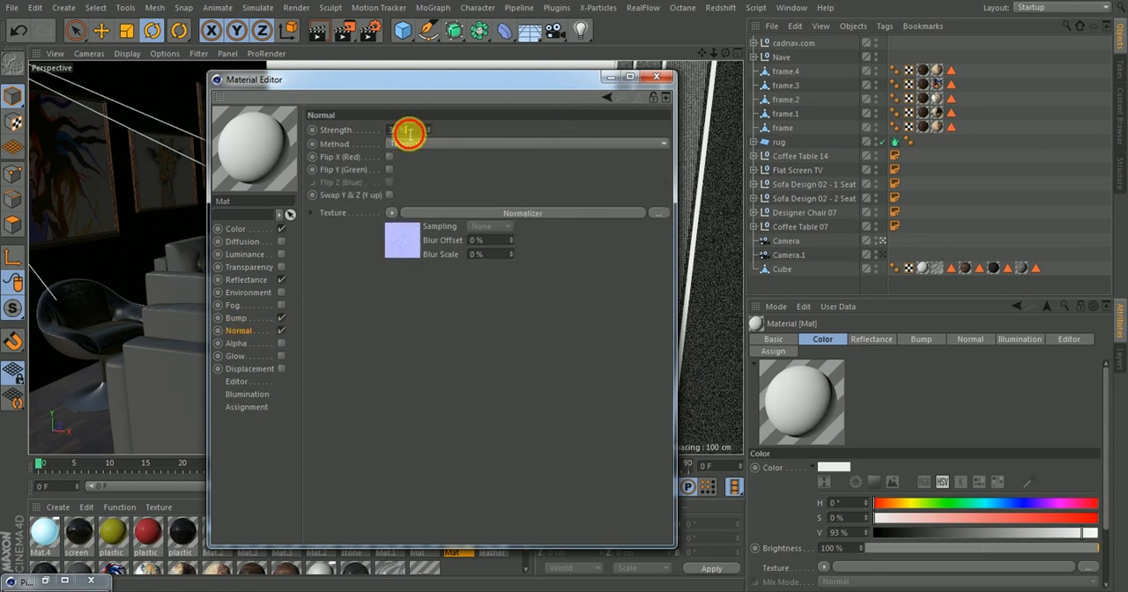
key(Return)
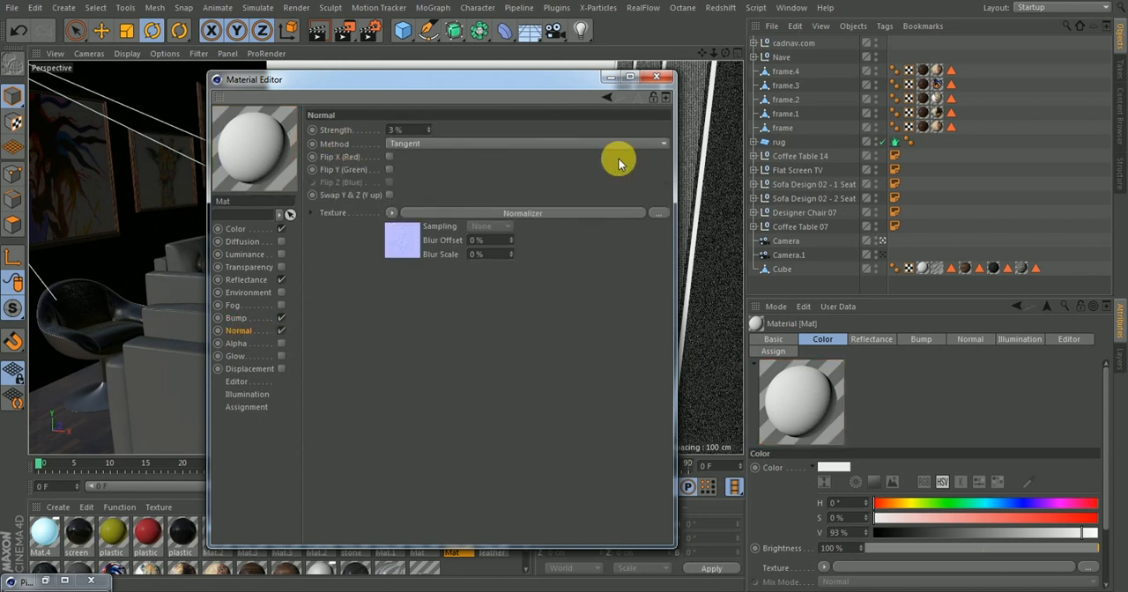
click(657, 79)
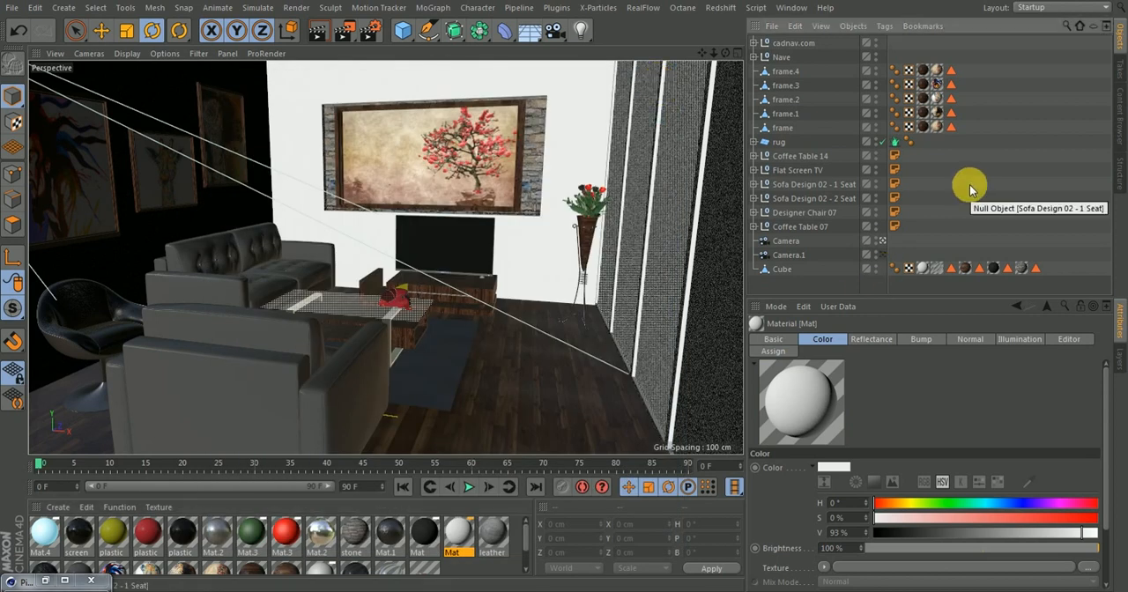
Render the scene to the Picture Viewer and delete the older unsaved renders from its history
click(343, 37)
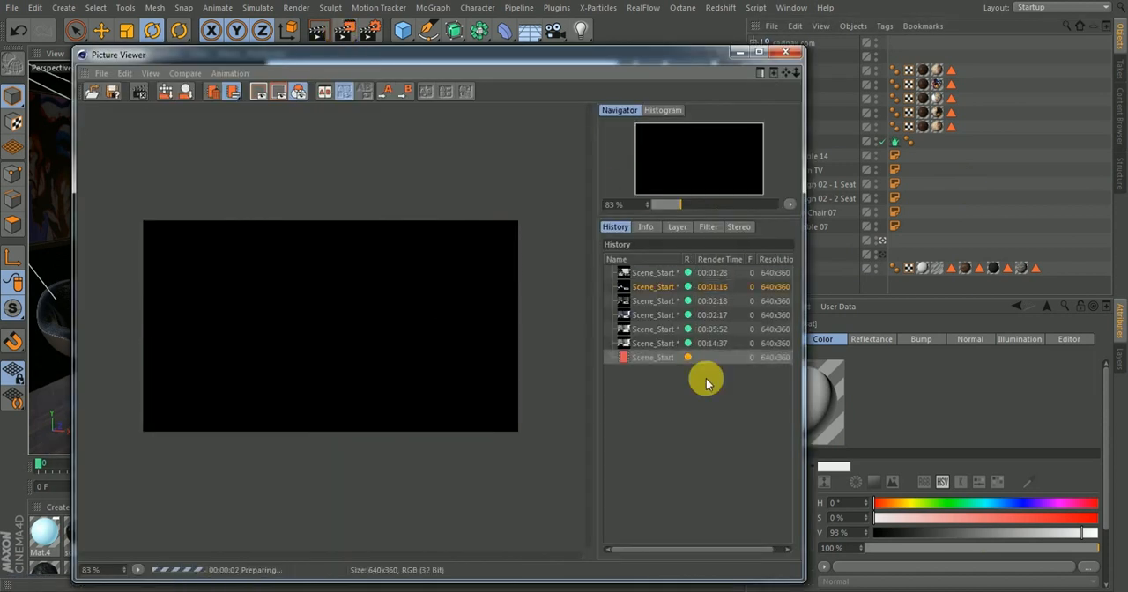
click(641, 343)
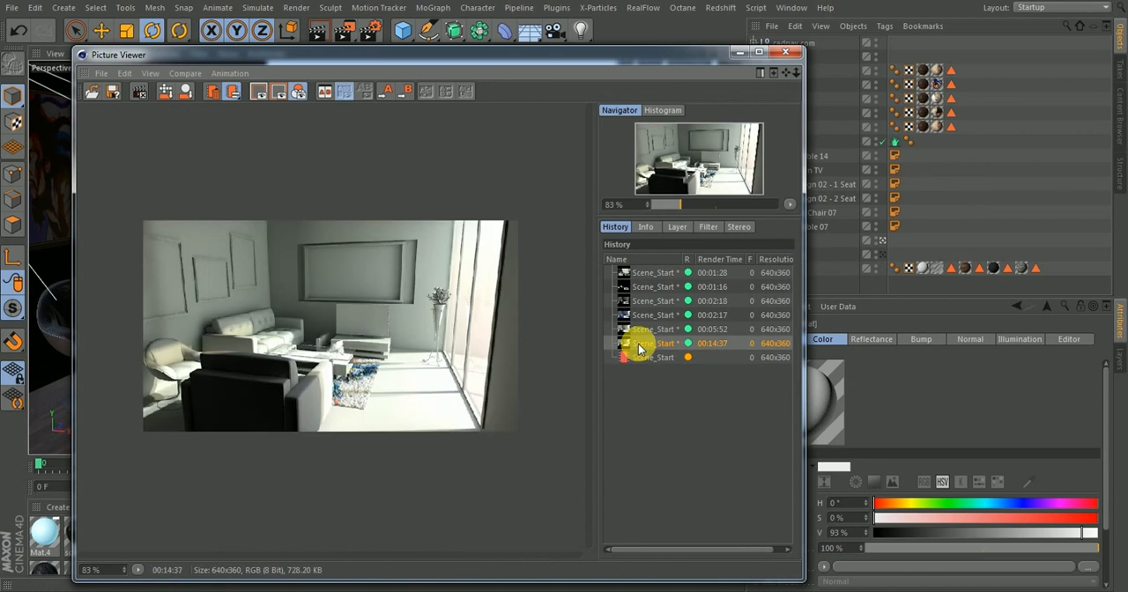
shift+click(650, 275)
key(Delete)
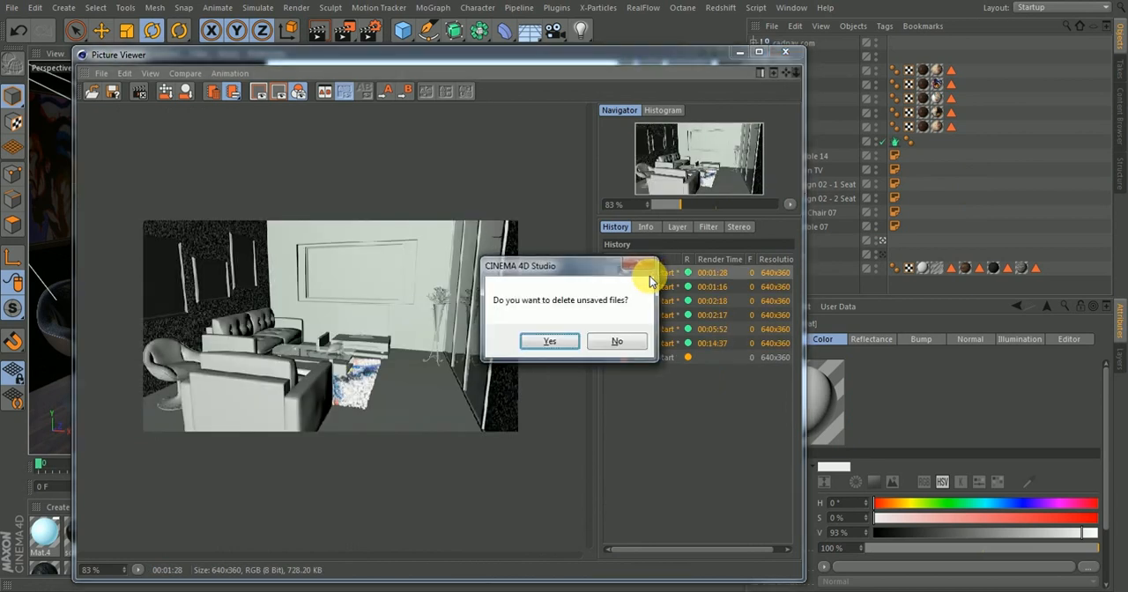
key(Return)
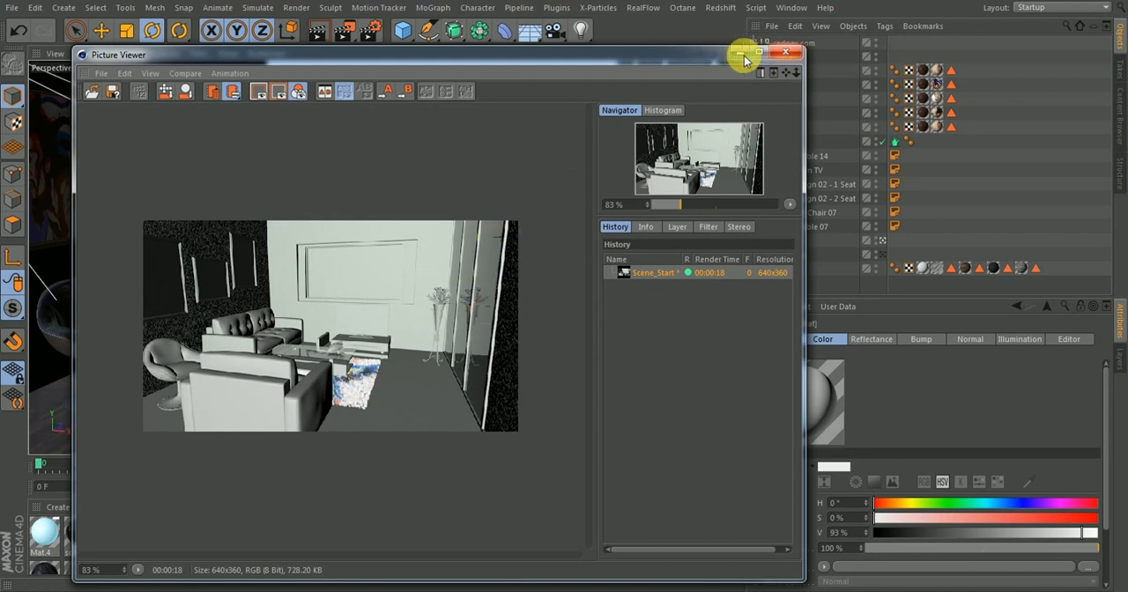
click(782, 56)
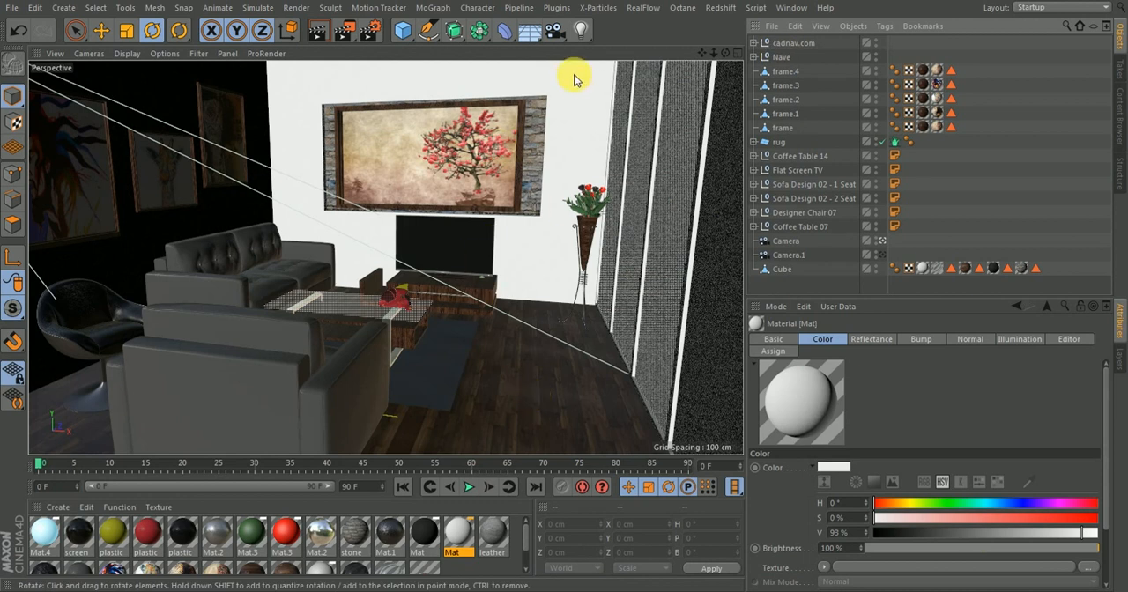
Add an Infinite Light to the scene and rename it Sun
click(580, 30)
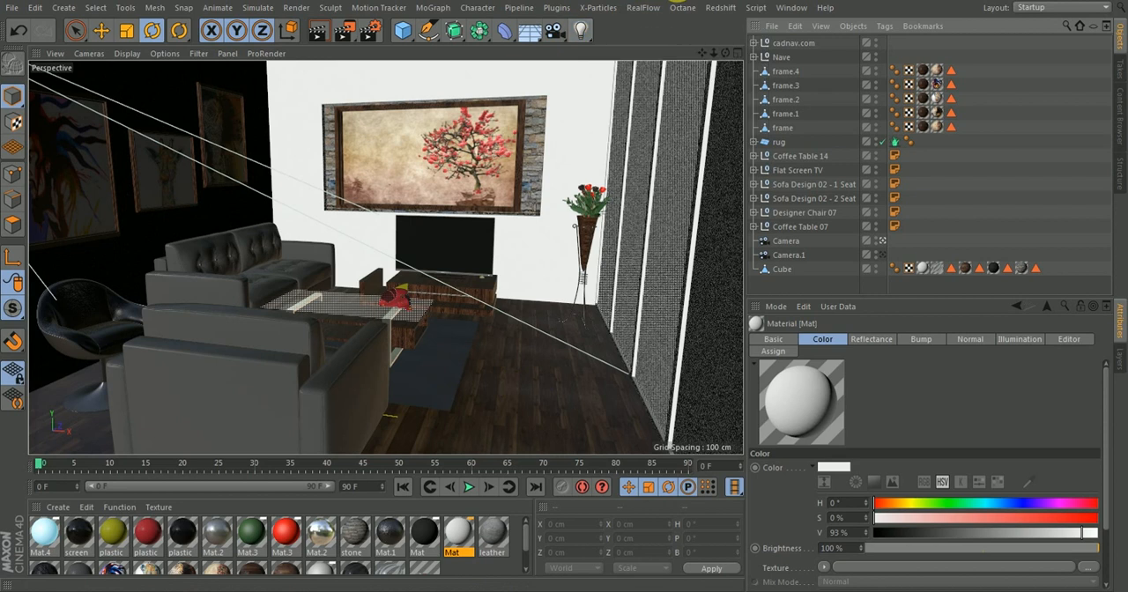
click(581, 30)
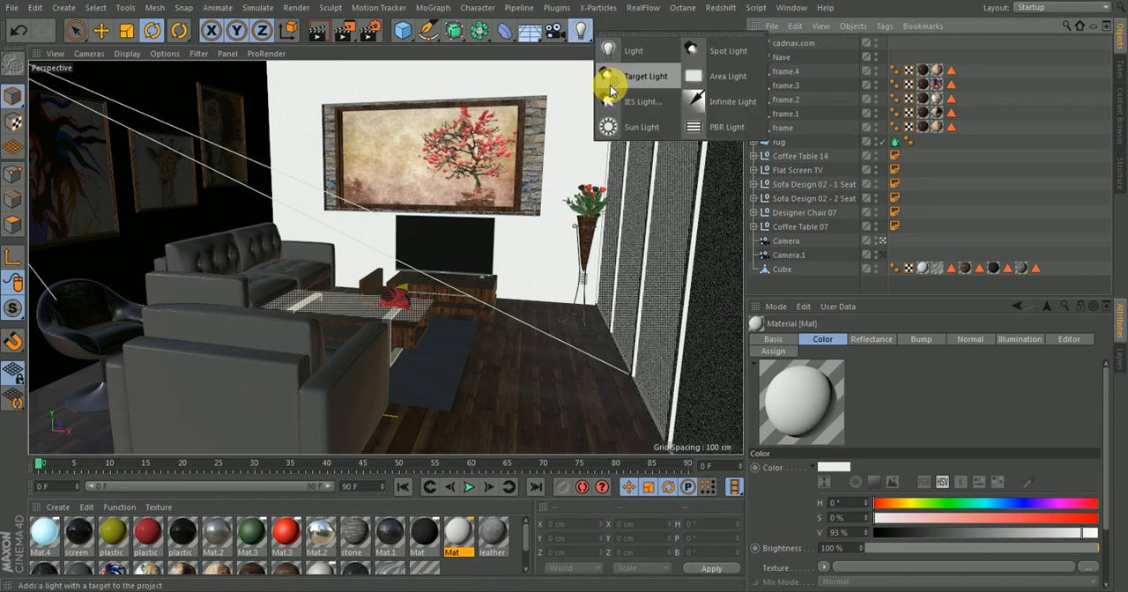
click(718, 101)
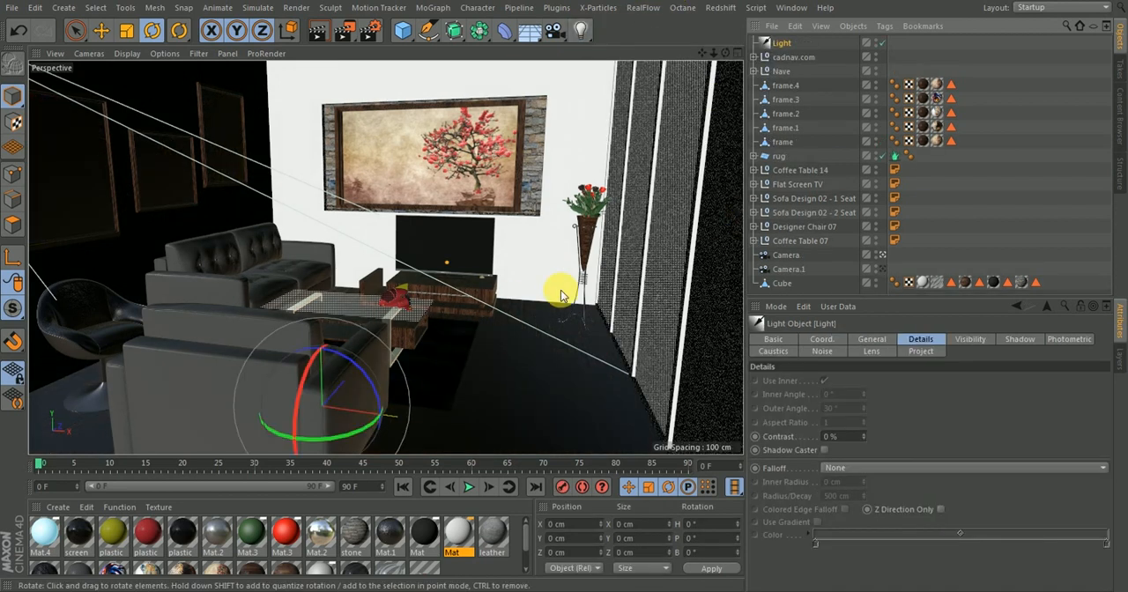
double_click(787, 43)
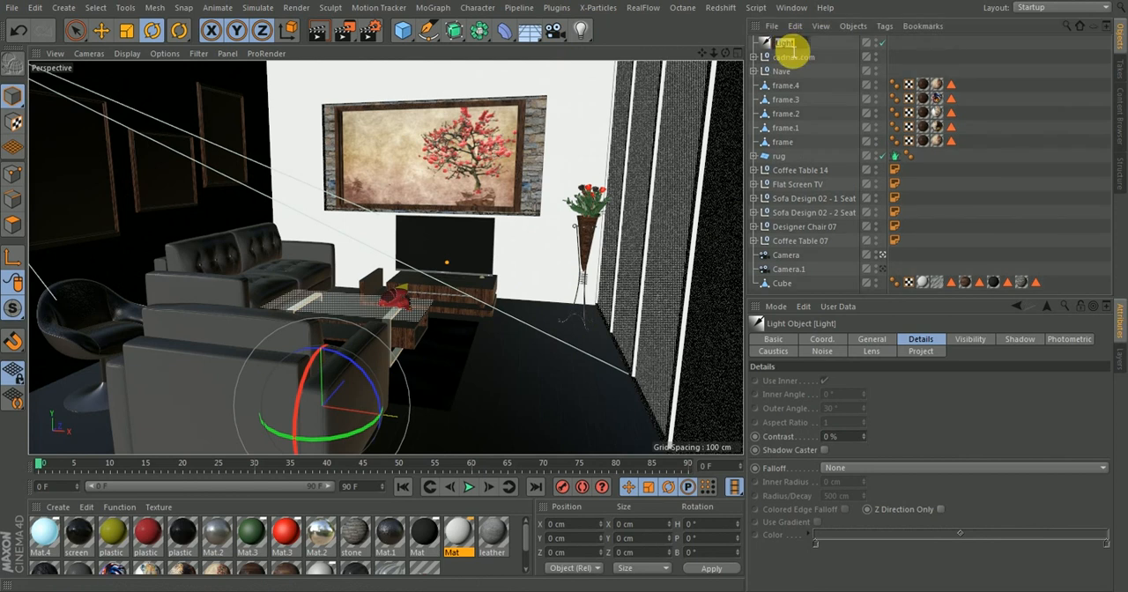
text(Sun)
key(Return)
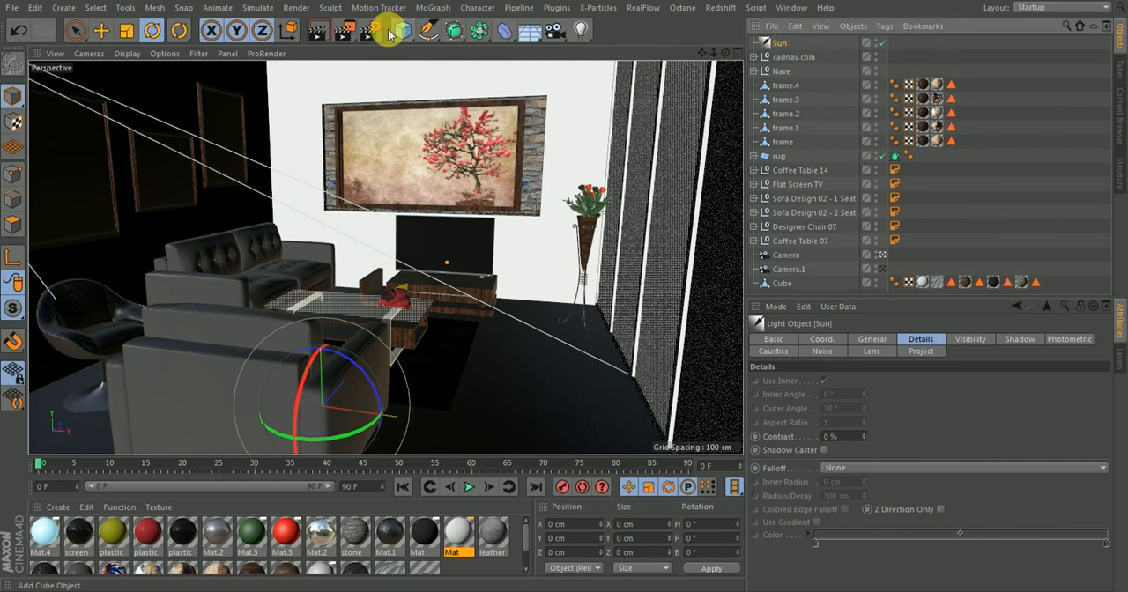
Add a Null object to the scene and rename it Target
drag(402, 30, 448, 46)
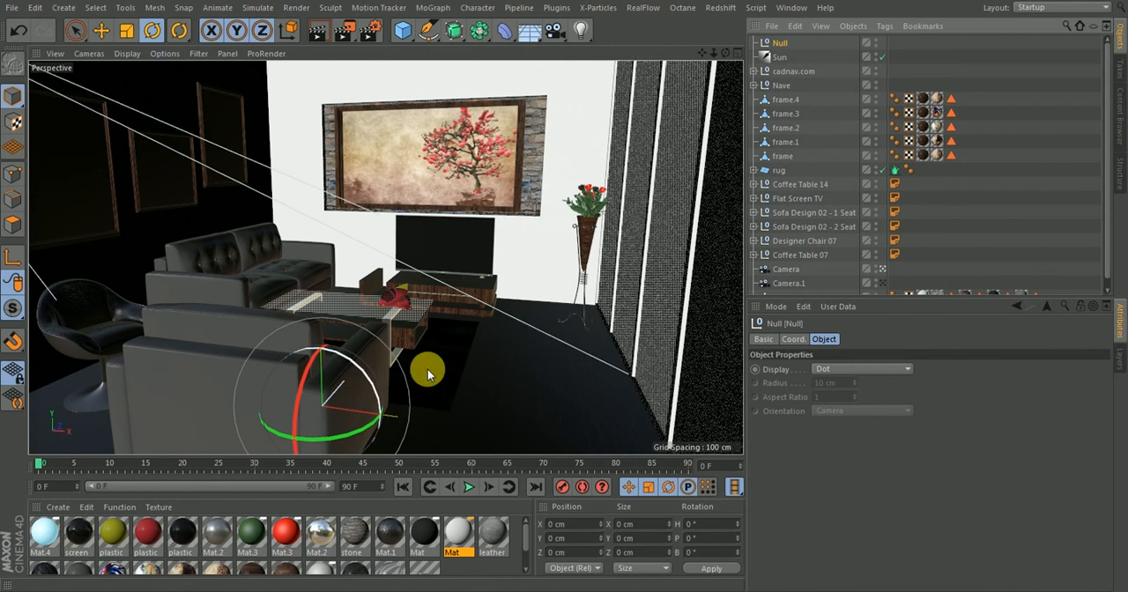
double_click(780, 46)
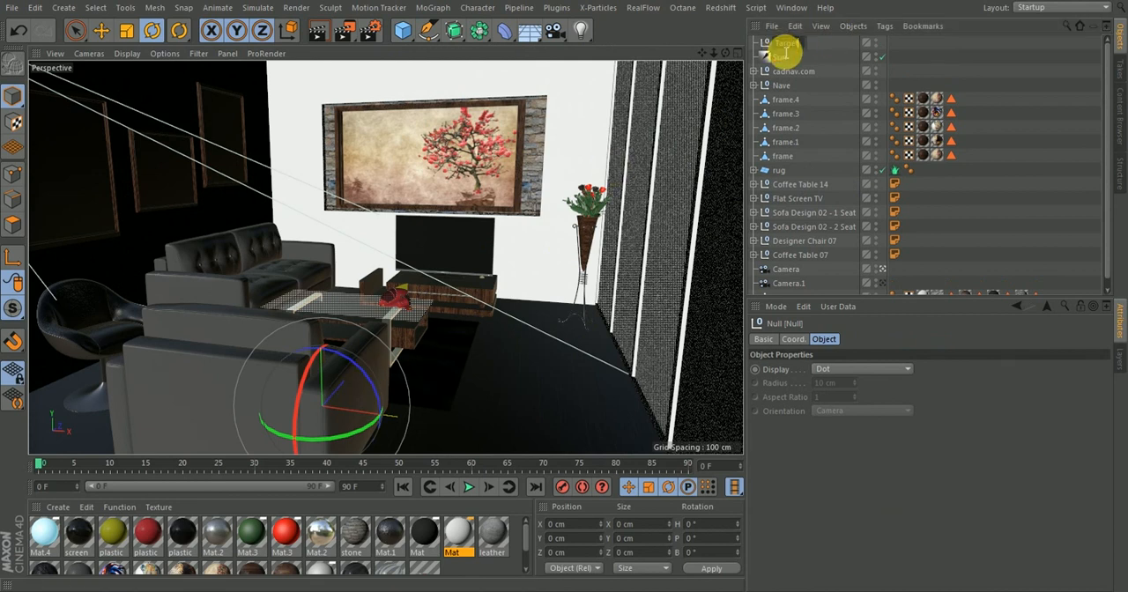
text(Target)
key(Return)
Add a Target tag to the Sun light and assign the Target null as its target object
click(780, 58)
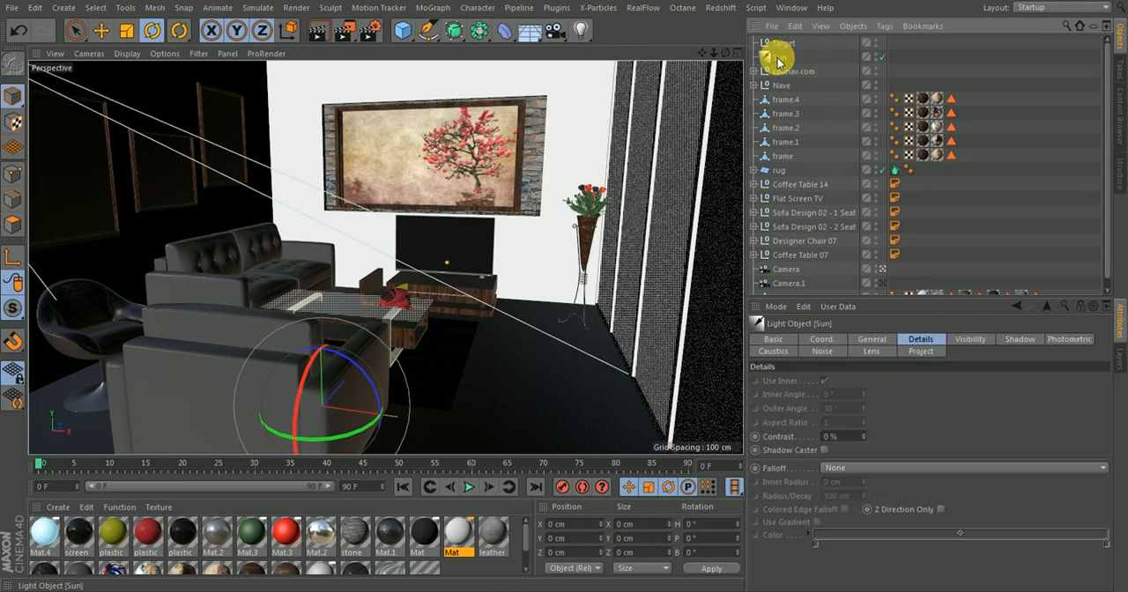
right_click(778, 58)
mouse_move(843, 7)
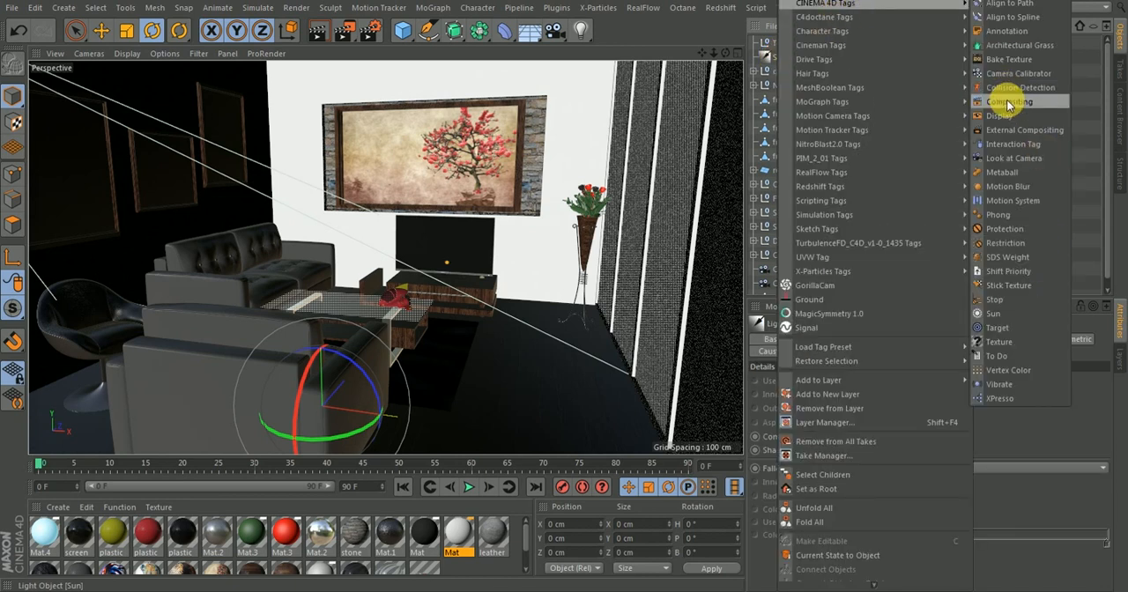
click(1000, 328)
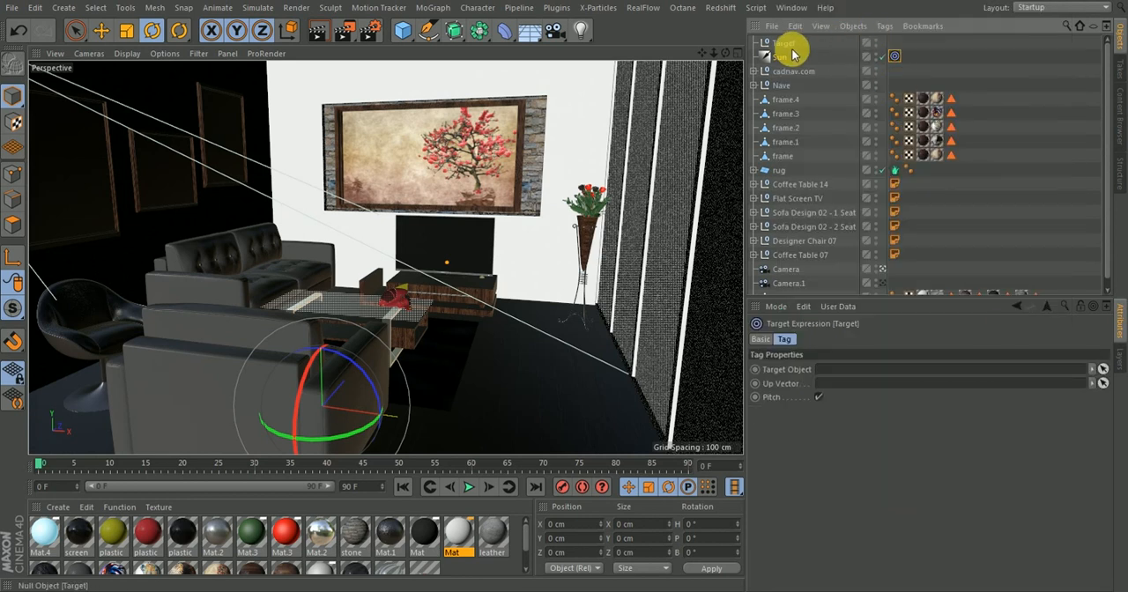
drag(791, 50, 853, 370)
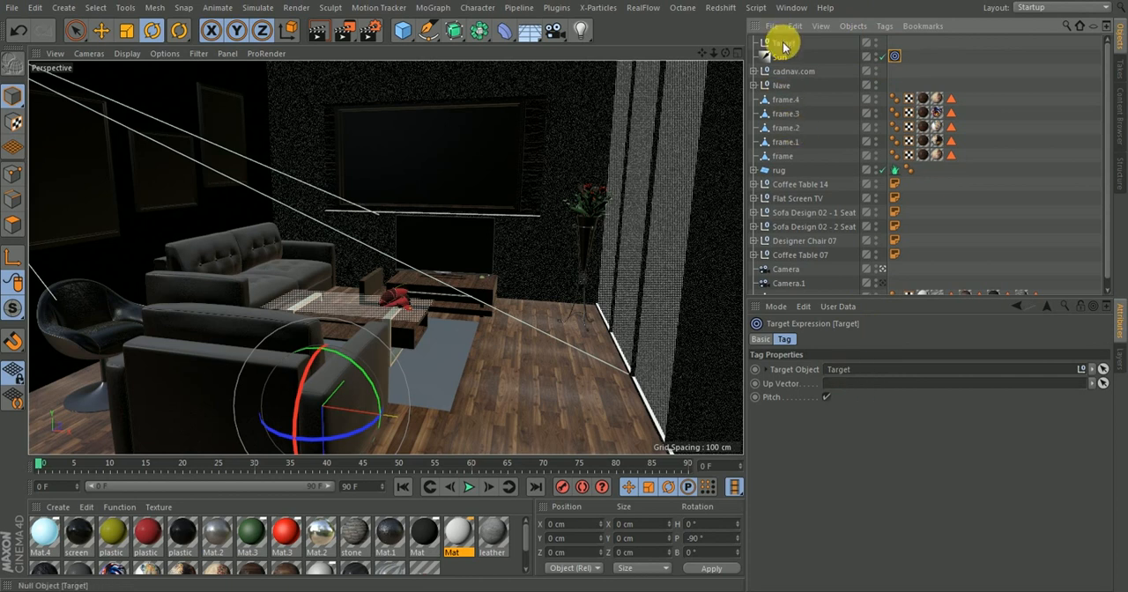
drag(785, 46, 847, 354)
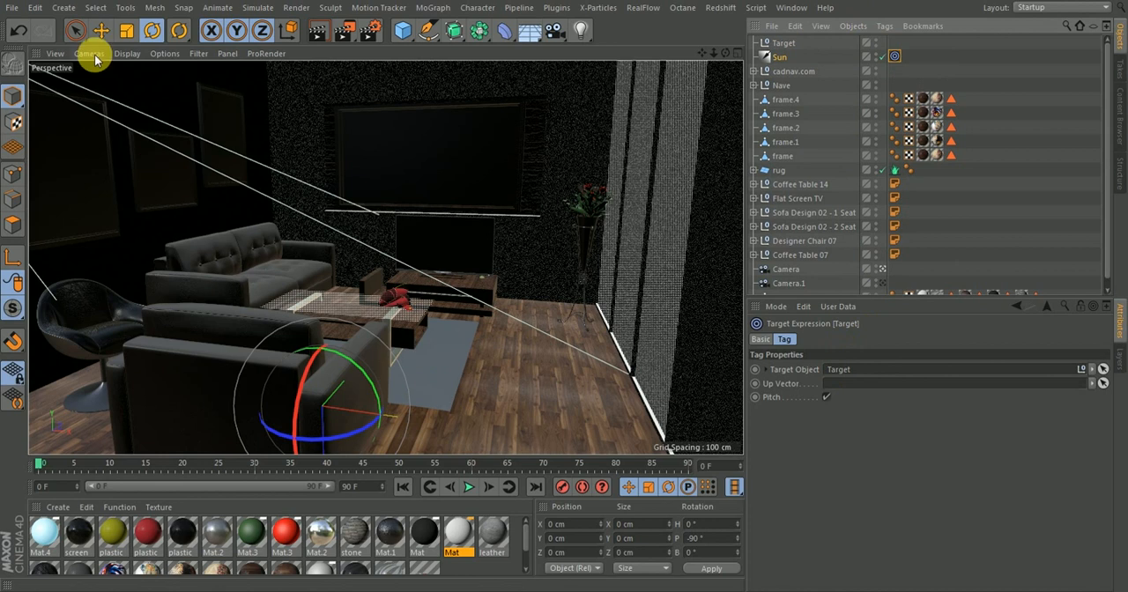
Move the Sun light up and towards the window wall, to about X 184 cm, Y 183 cm
click(100, 31)
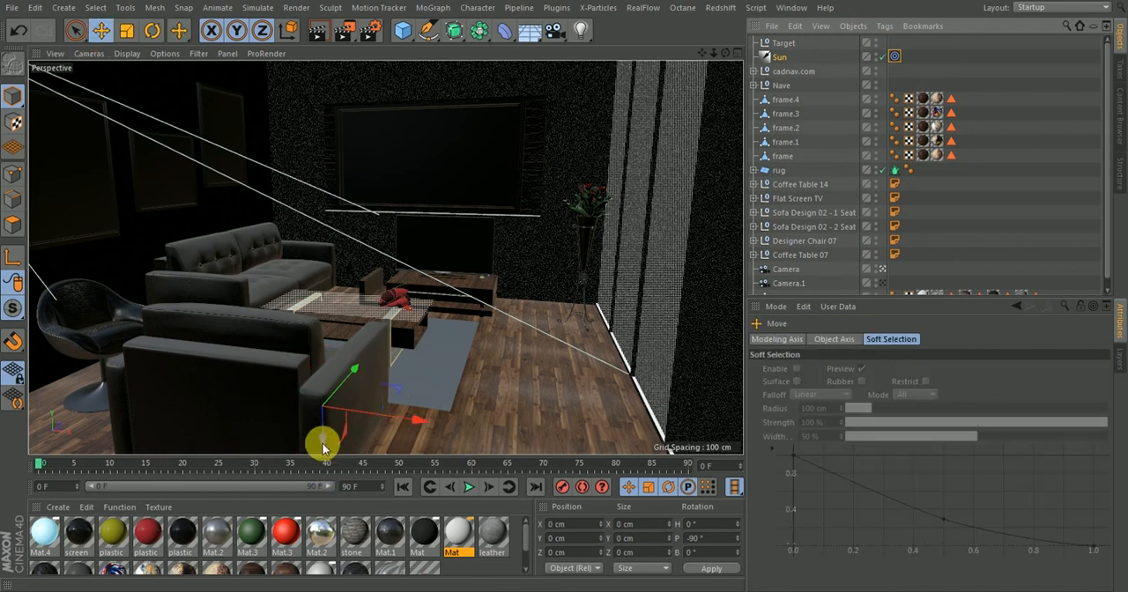
drag(323, 447, 364, 149)
drag(410, 107, 740, 123)
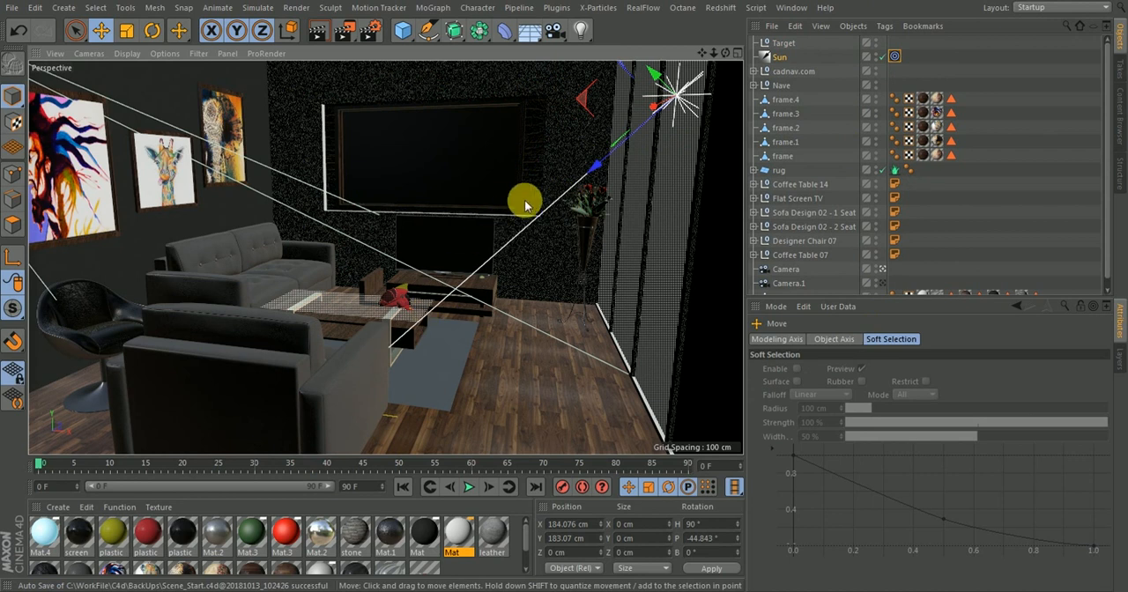
Move the Target null along the floor onto the rug, to about X 60 cm, Z 99 cm
click(781, 43)
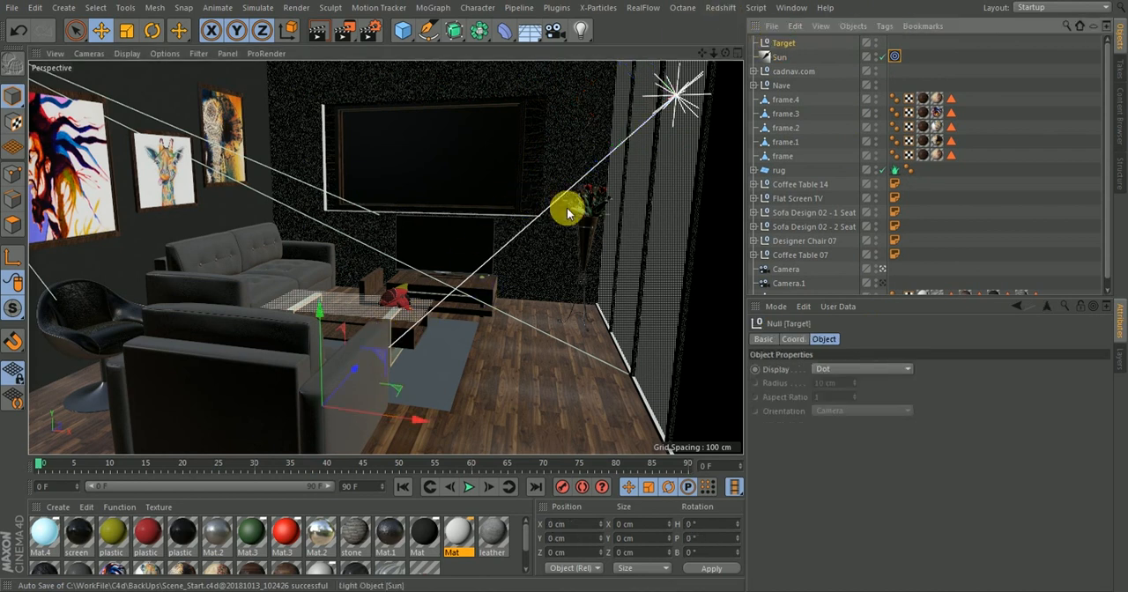
drag(359, 371, 391, 354)
drag(447, 384, 543, 373)
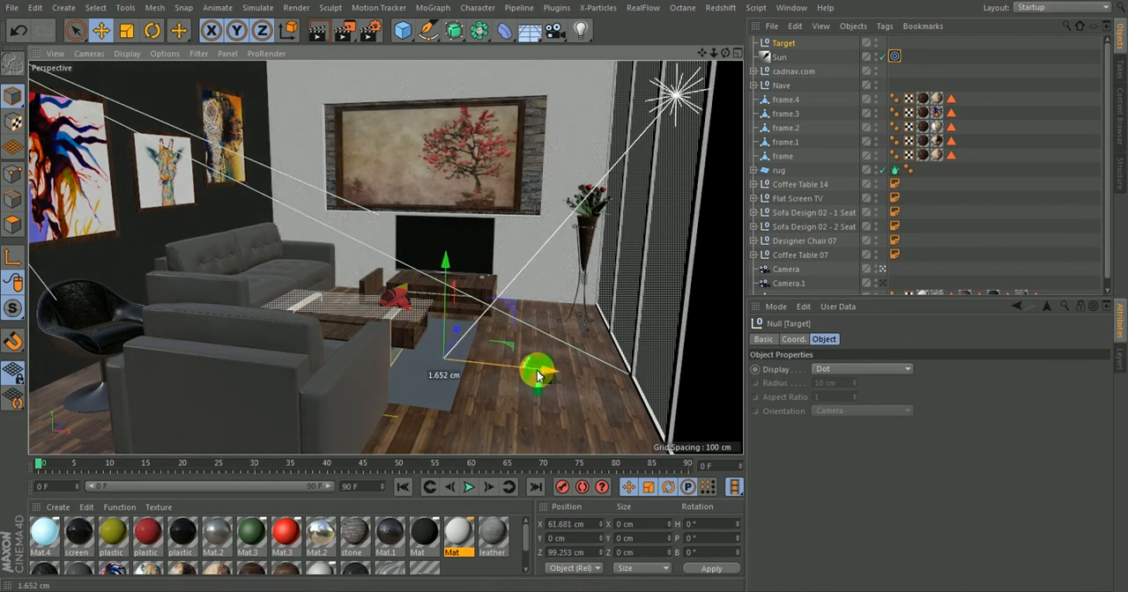
Reorder Camera to the first place in the object list and stop looking through it
click(780, 57)
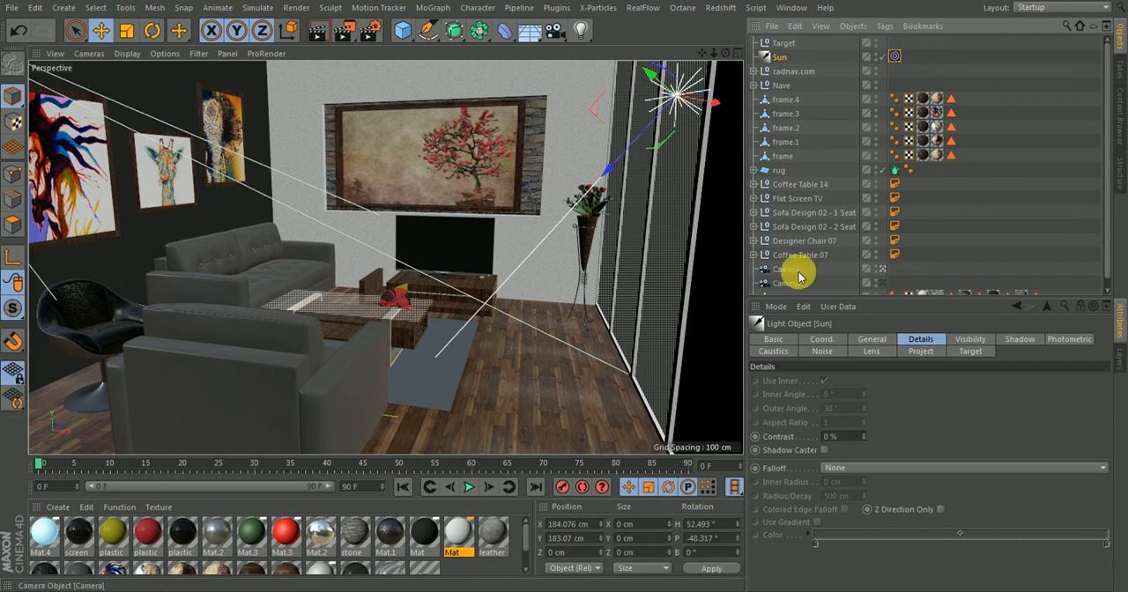
drag(793, 269, 781, 39)
click(883, 43)
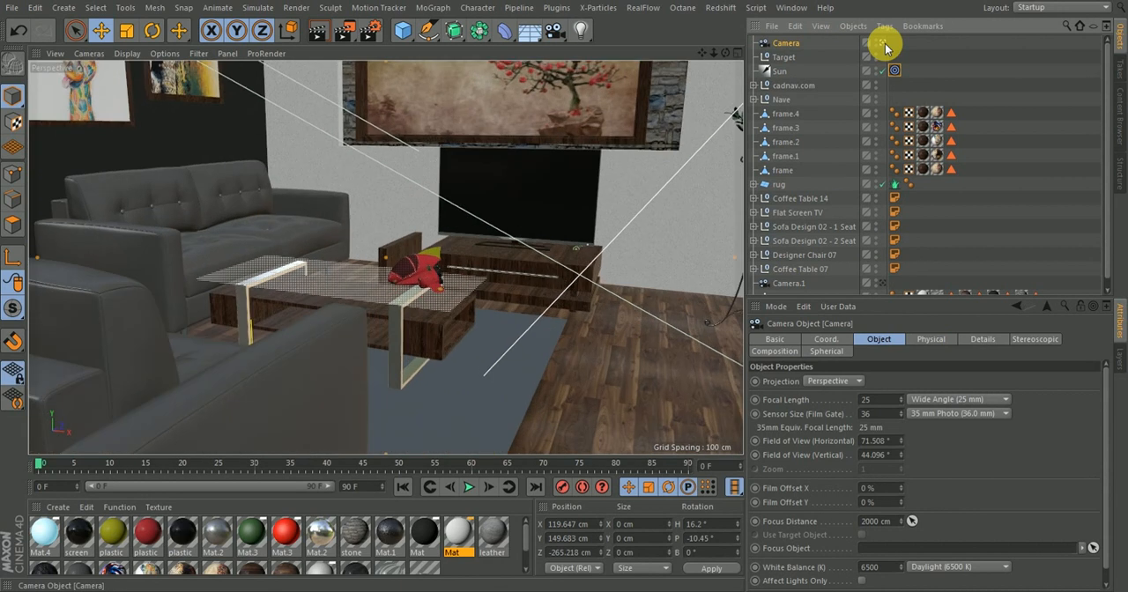
Move the Sun light outside the window wall to about X 576 cm, Y 574 cm, Z 225 cm, and return to the Camera view
drag(713, 53, 564, 53)
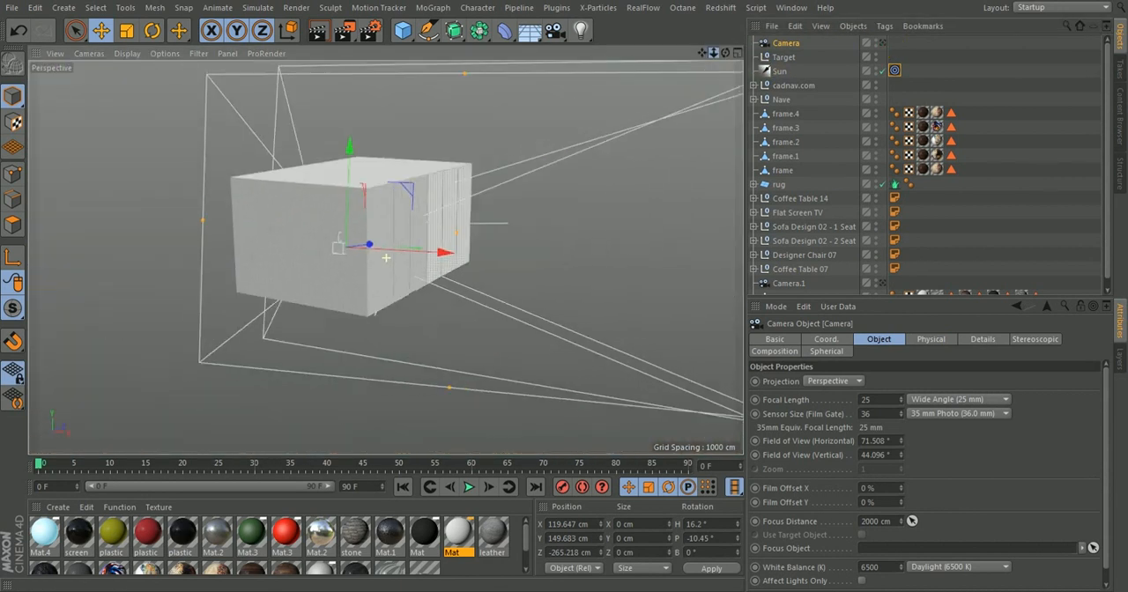
click(780, 71)
drag(725, 53, 517, 138)
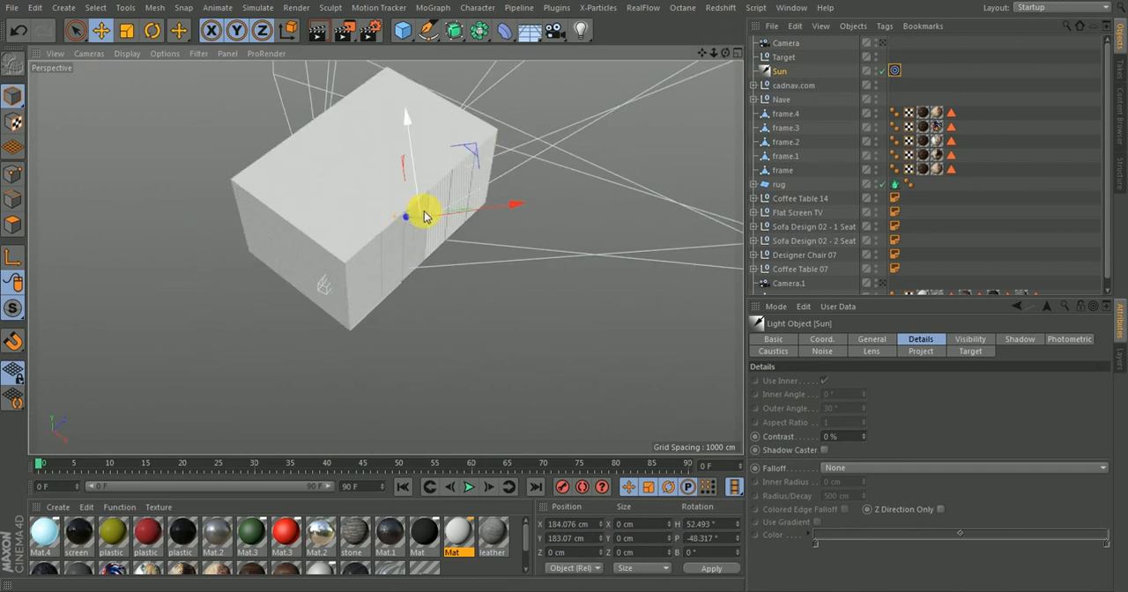
drag(411, 219, 637, 123)
drag(725, 53, 673, 63)
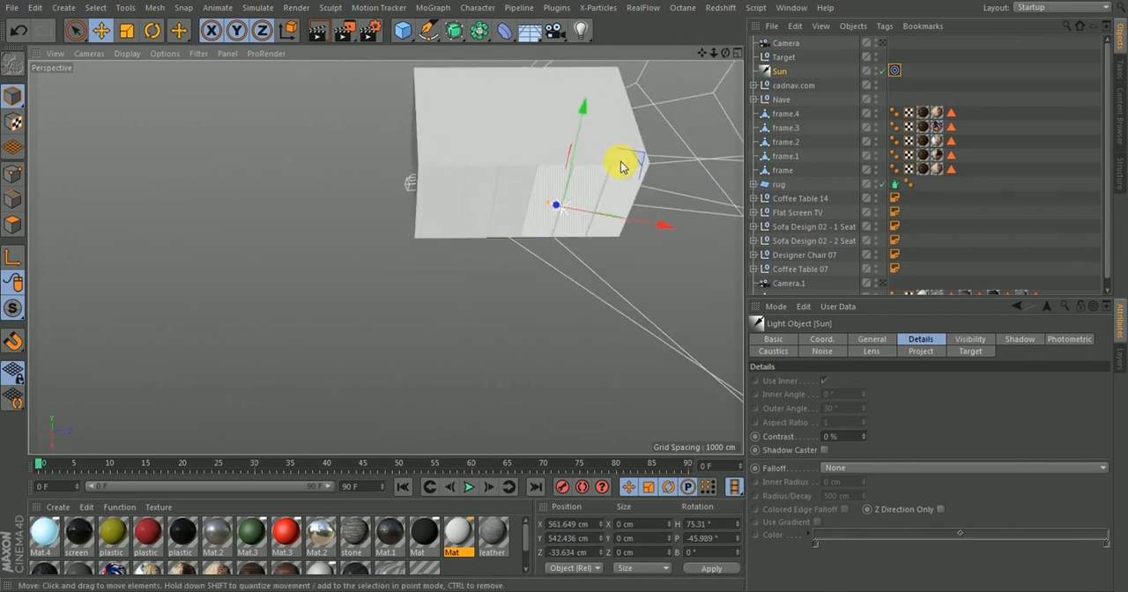
drag(621, 167, 715, 114)
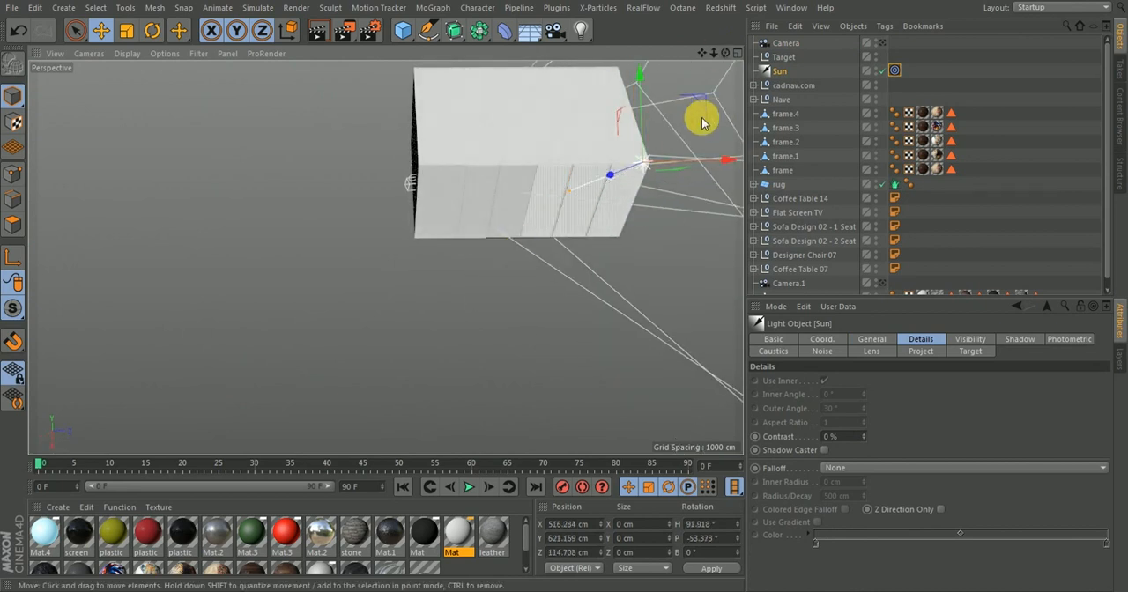
drag(702, 53, 631, 173)
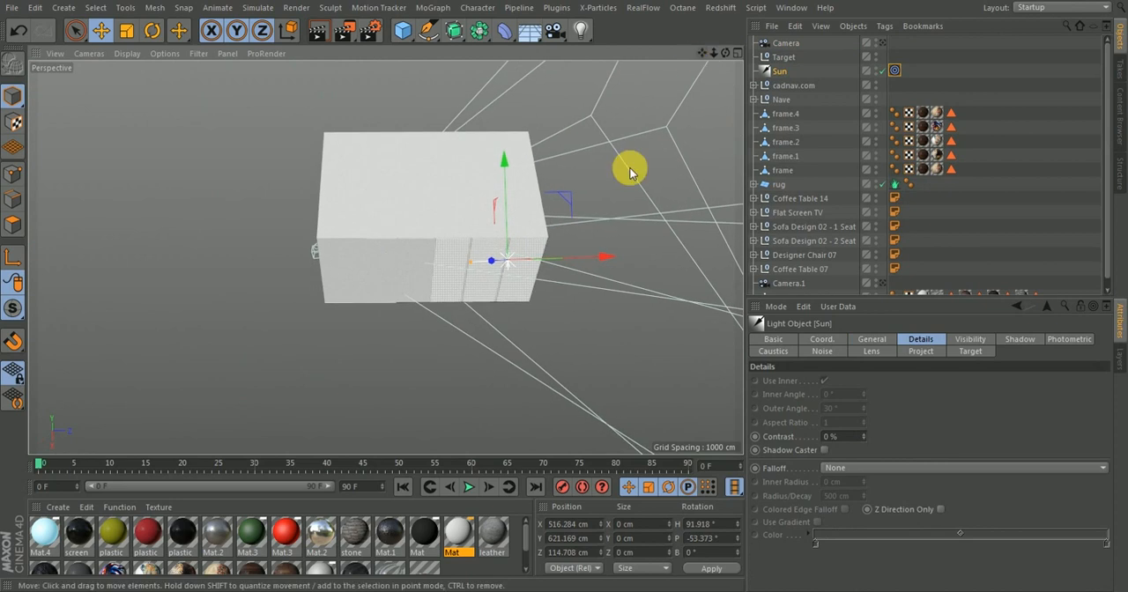
alt+drag(596, 299, 531, 281)
drag(542, 175, 535, 214)
drag(589, 331, 644, 350)
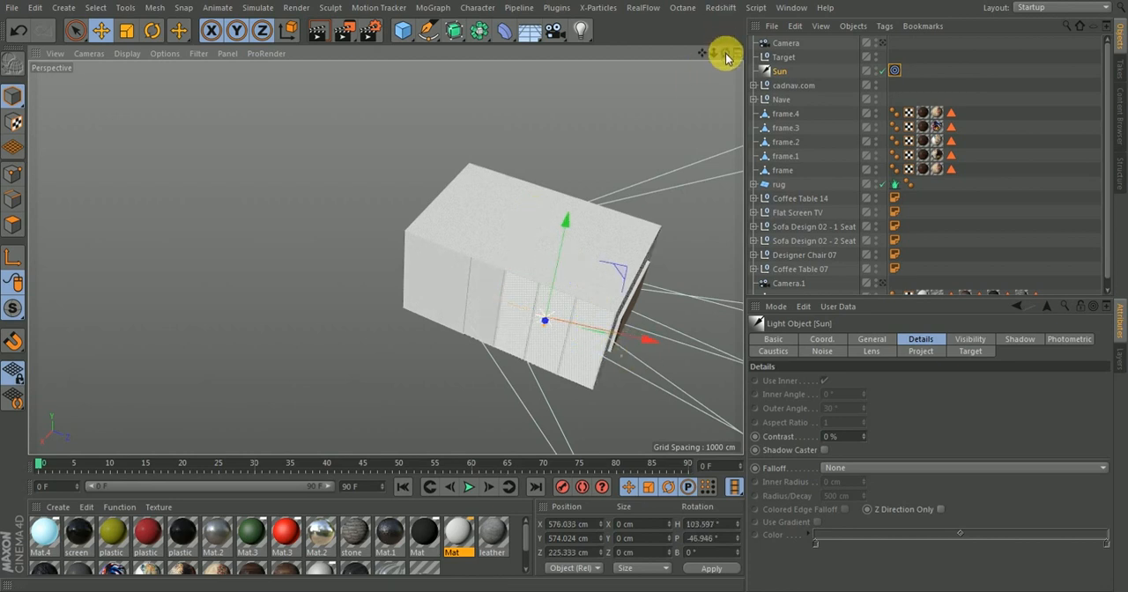
mouse_move(726, 57)
mouse_down()
mouse_move(678, 68)
mouse_move(726, 57)
mouse_up()
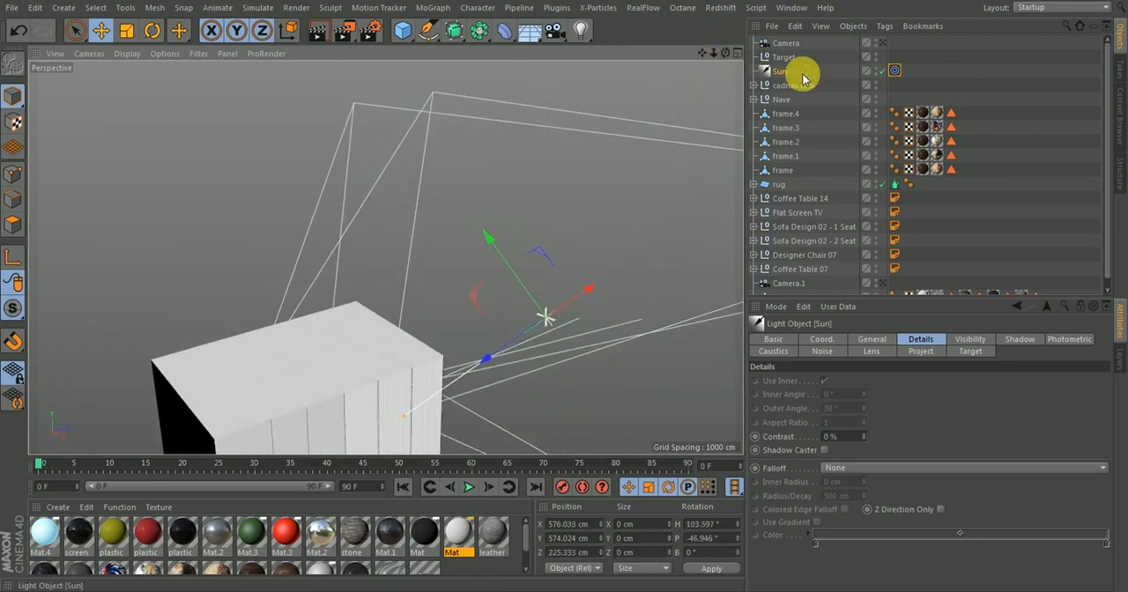
click(881, 43)
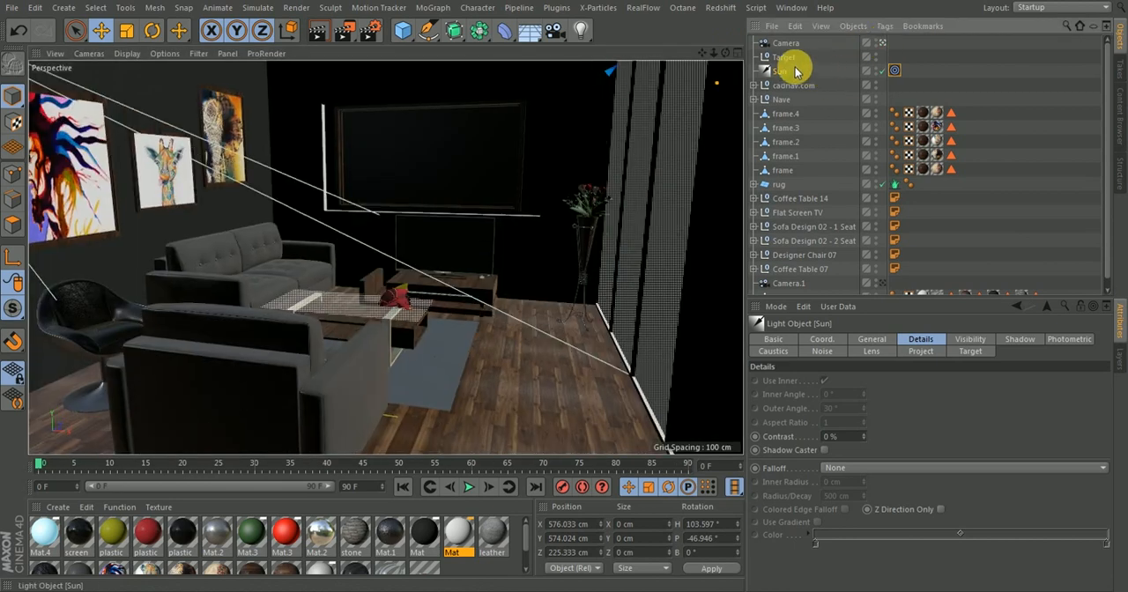
Set the Sun light to cast Area shadows and set its intensity to 150 %
click(872, 339)
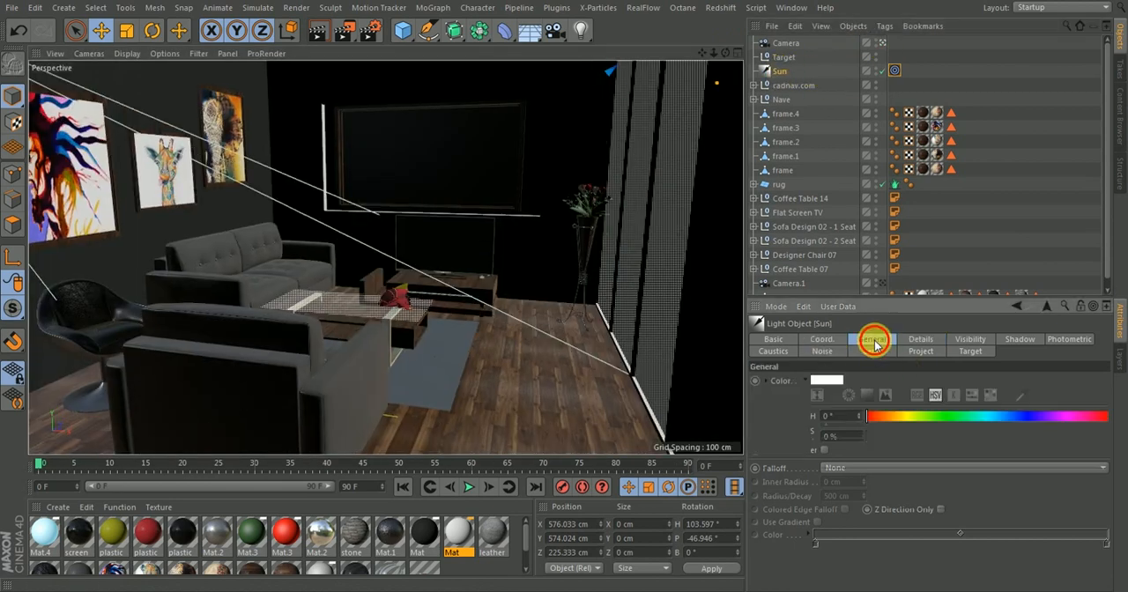
click(838, 490)
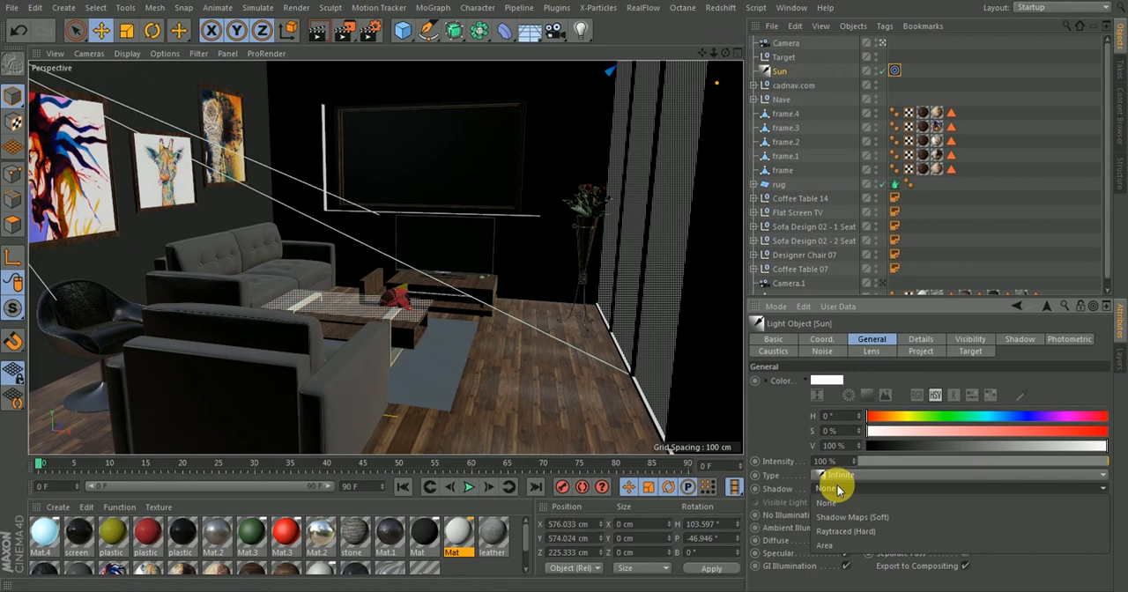
click(824, 546)
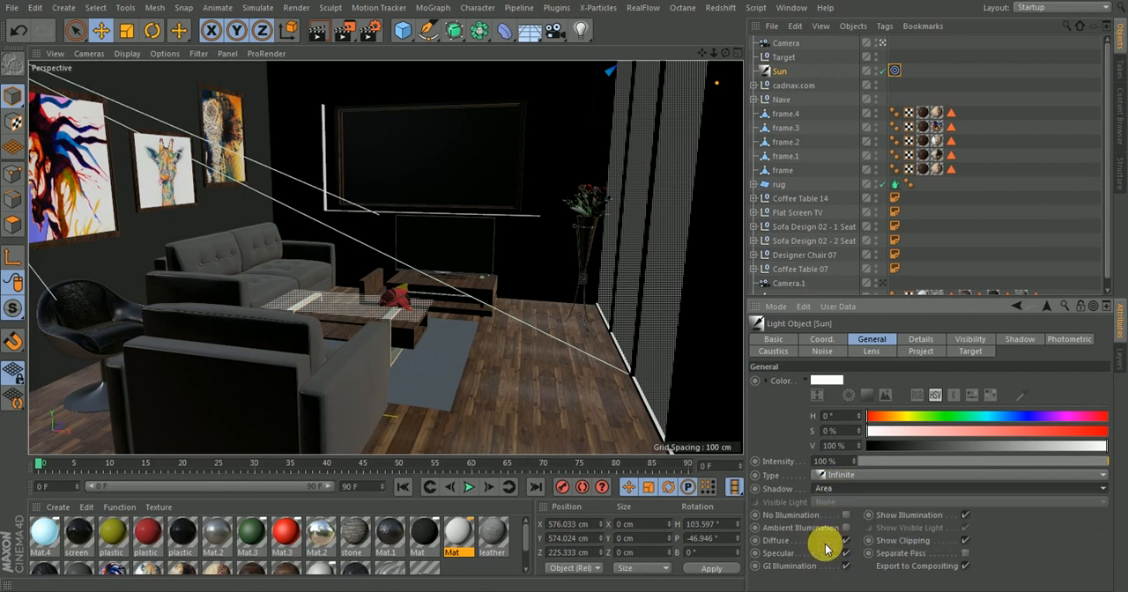
click(824, 464)
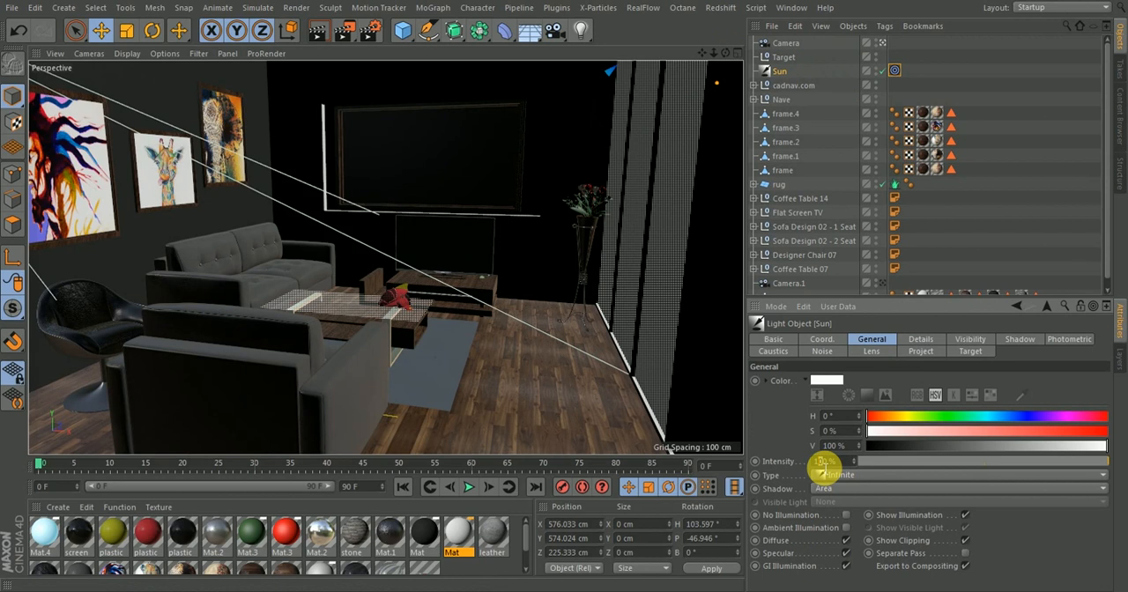
text(150)
key(Return)
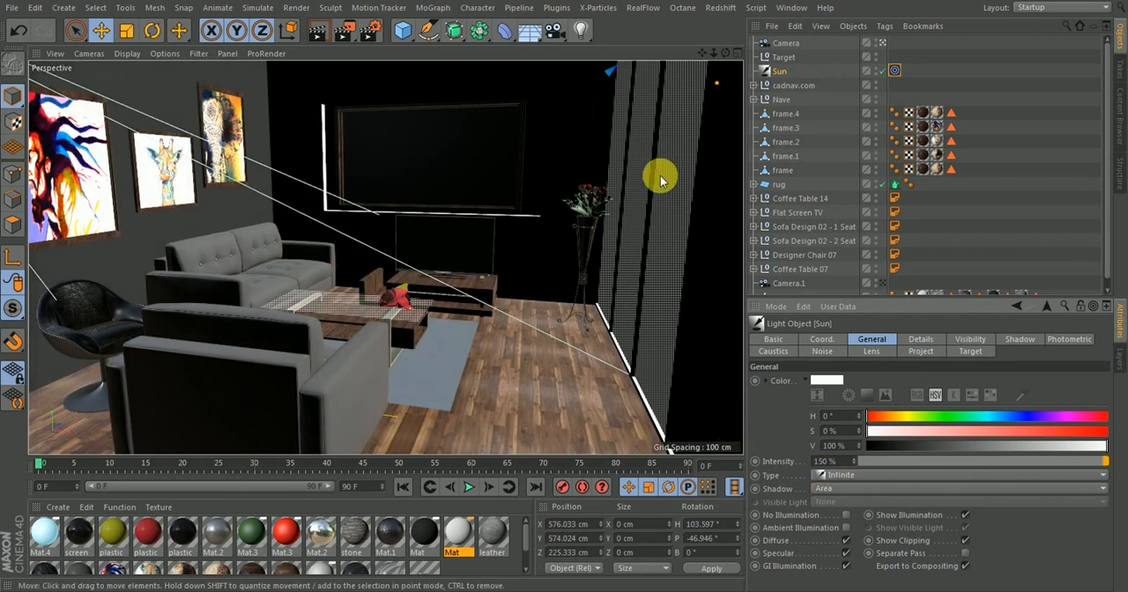
Render the scene to the Picture Viewer, compare it with the earlier render in the history, and minimize the viewer
click(348, 33)
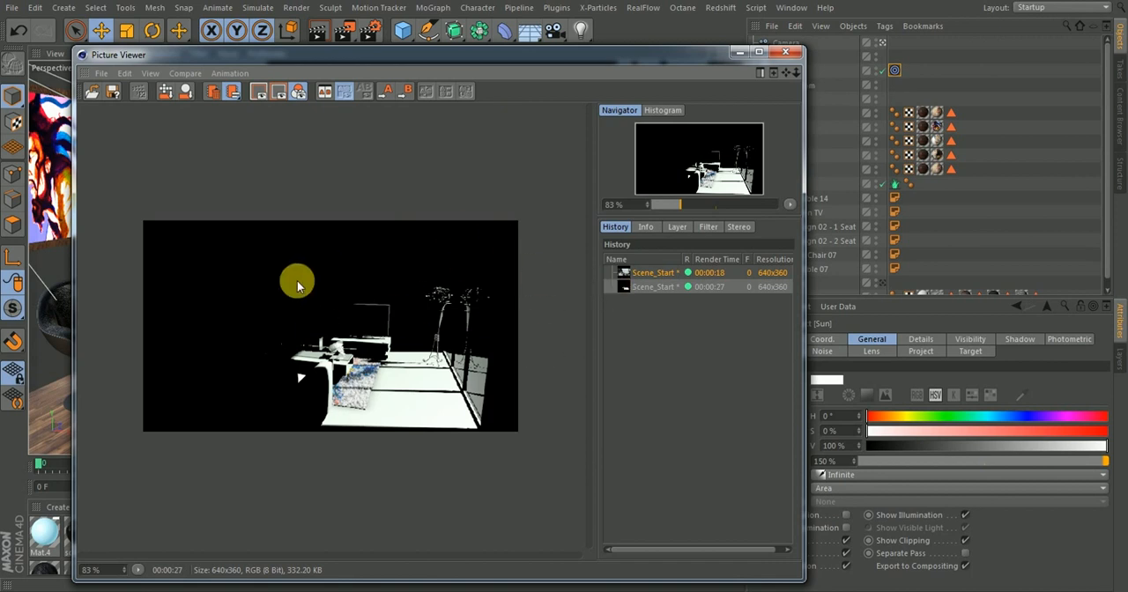
click(657, 273)
click(659, 288)
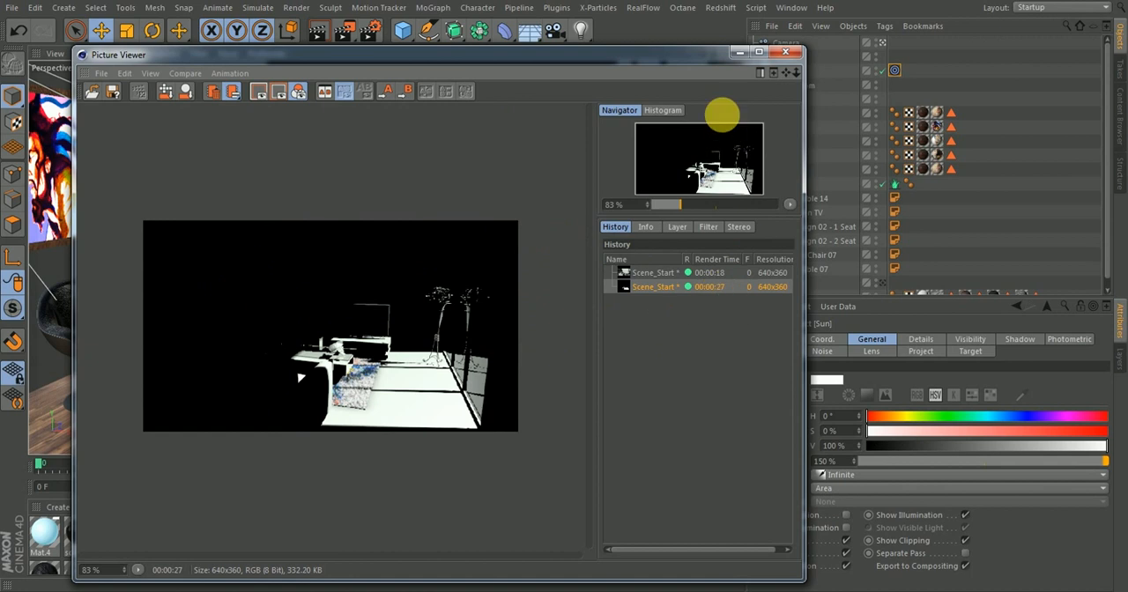
click(735, 54)
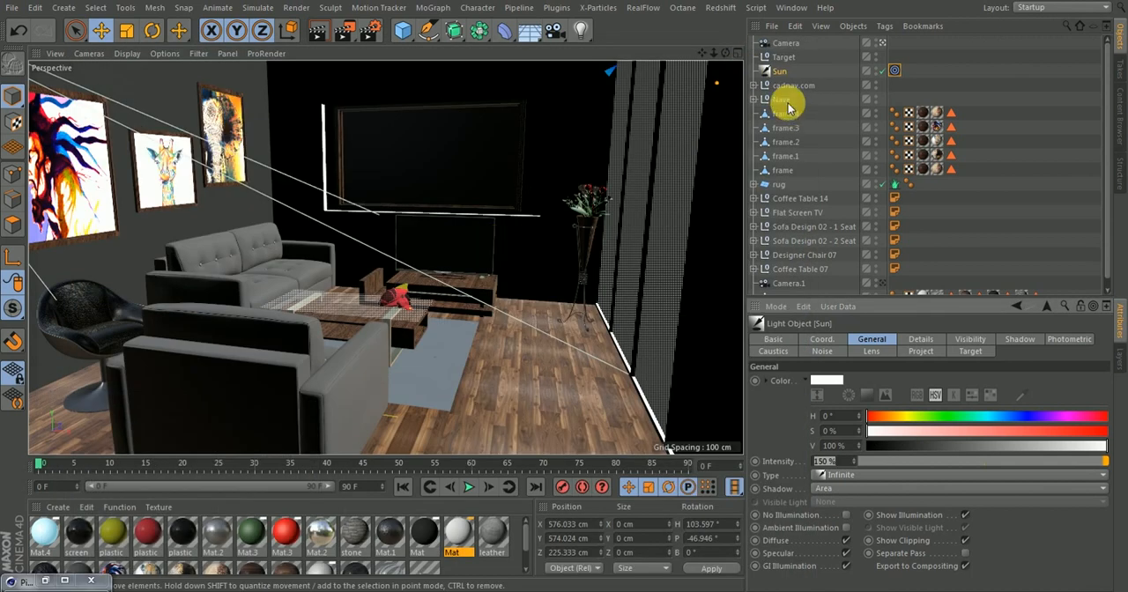
Move the Target null away from the windows to about X -33 cm, Y 2 cm, Z 113 cm, and render again to check the sunlight
click(783, 56)
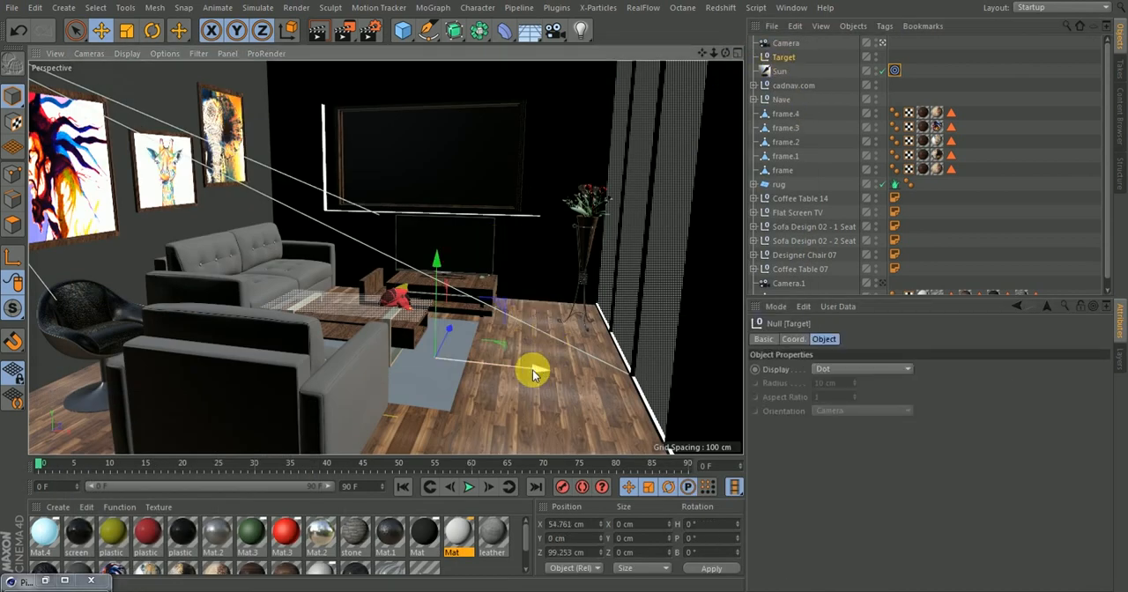
drag(531, 373, 438, 348)
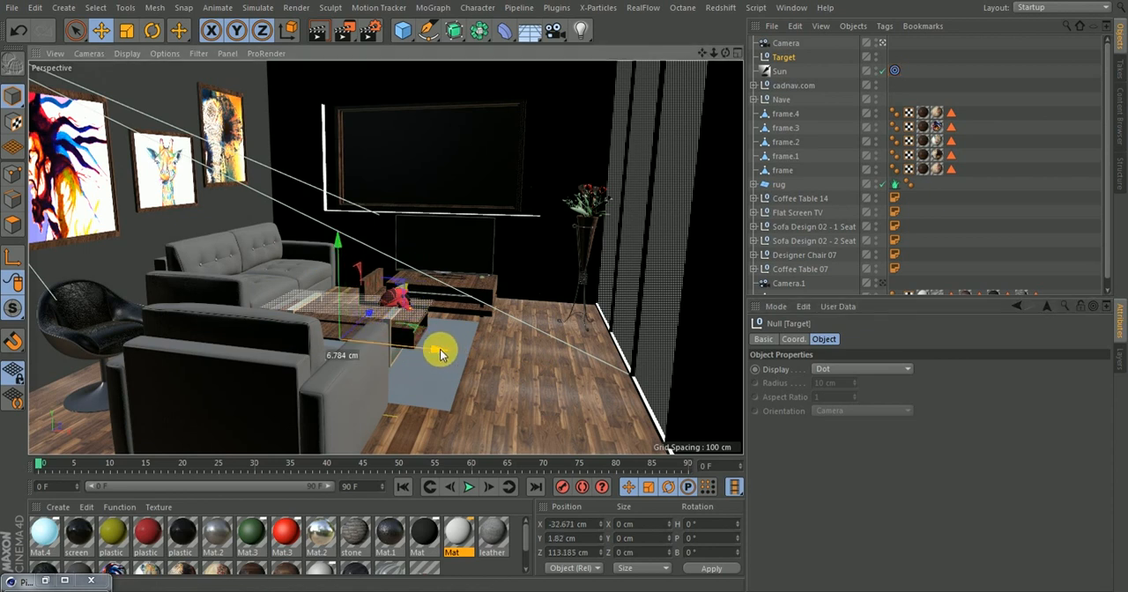
click(346, 33)
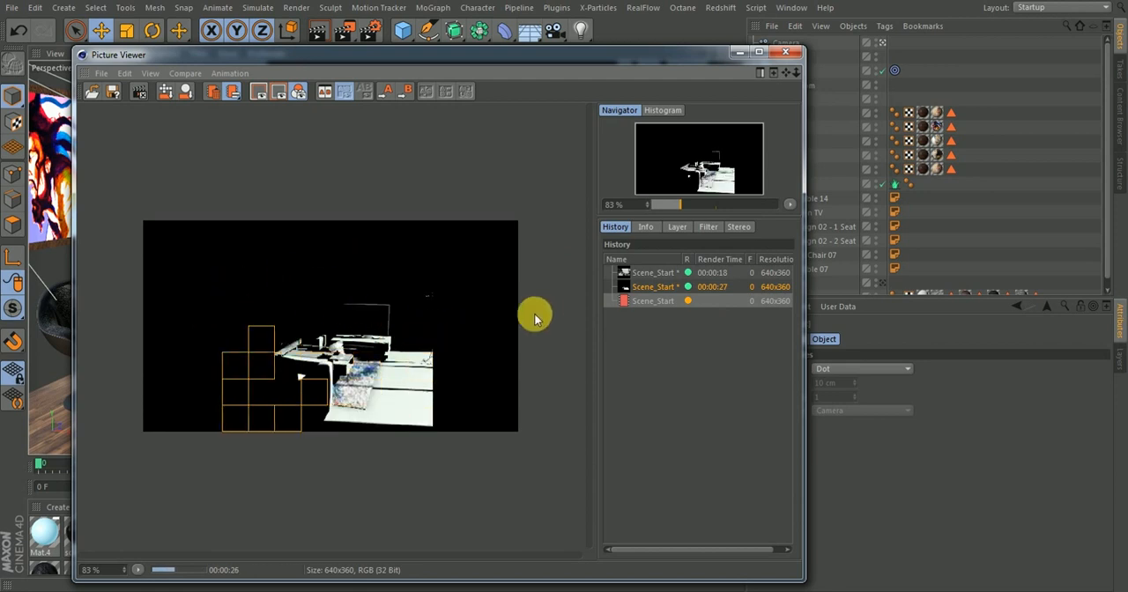
click(653, 302)
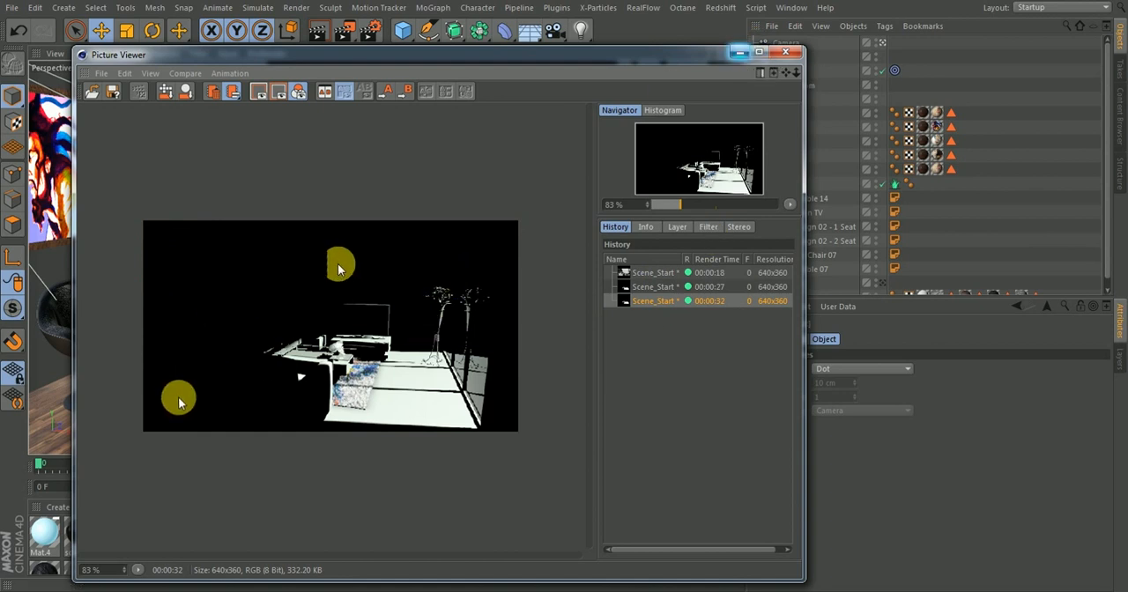
click(736, 52)
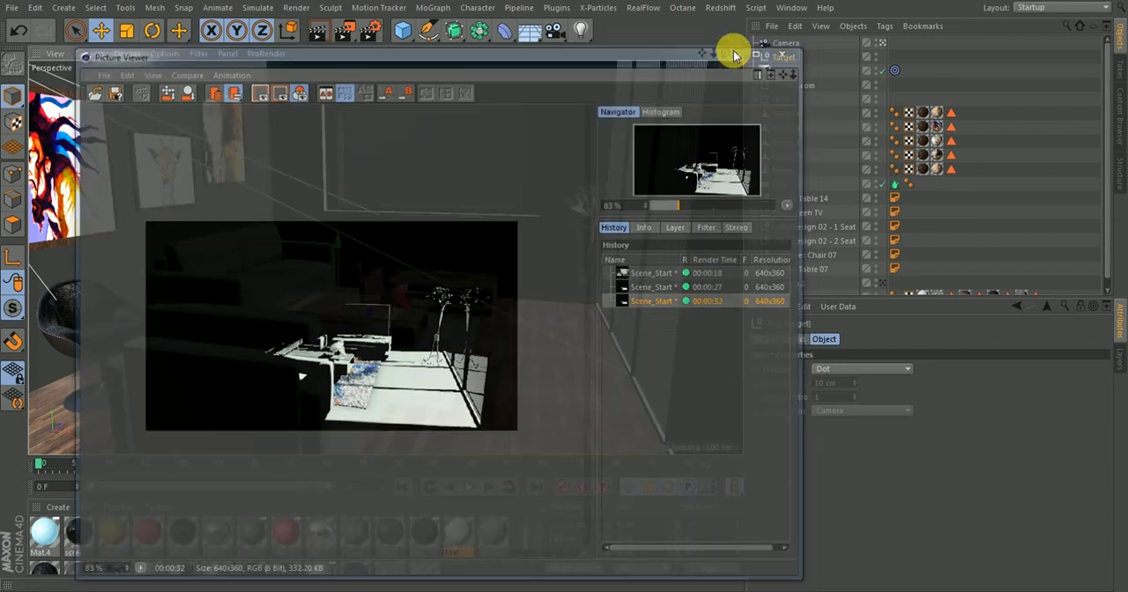
Add an area light to the scene and rotate its heading to 90°
click(580, 30)
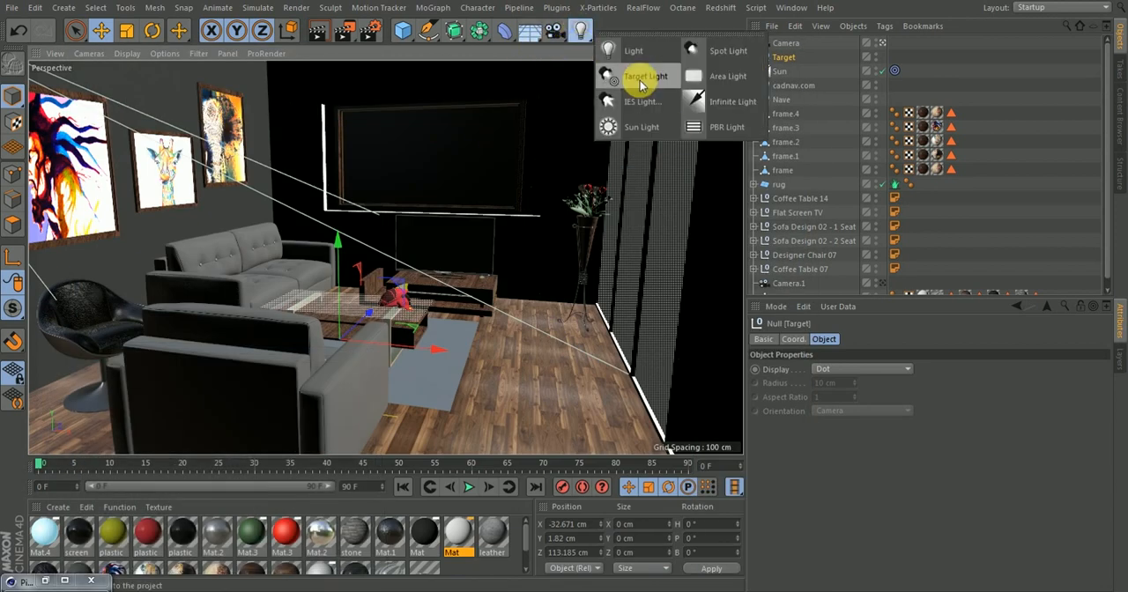
click(690, 78)
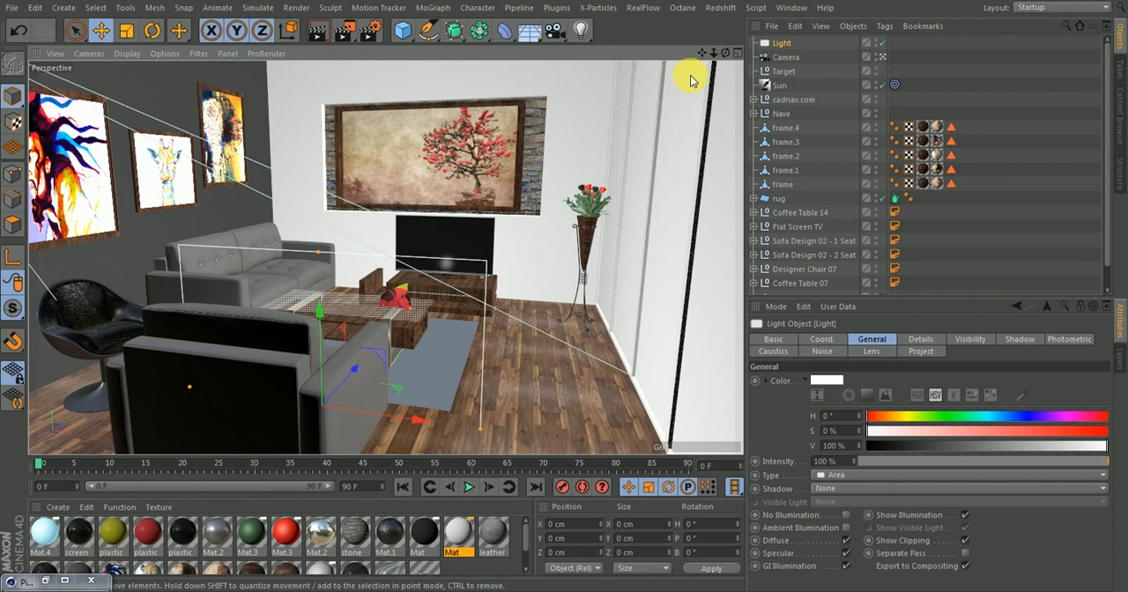
key(r)
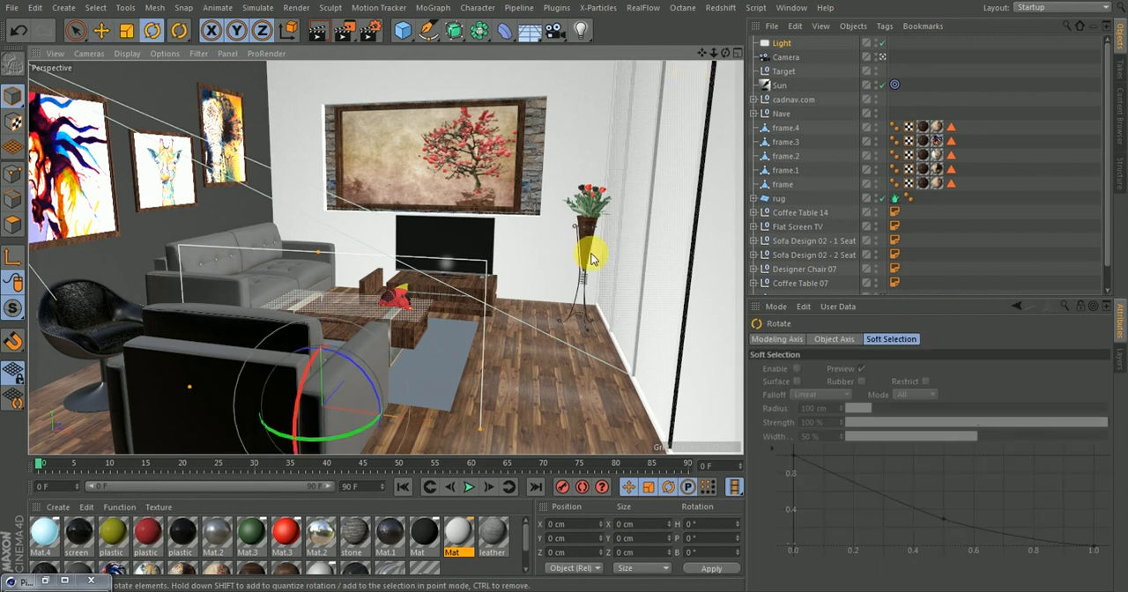
drag(326, 441, 407, 399)
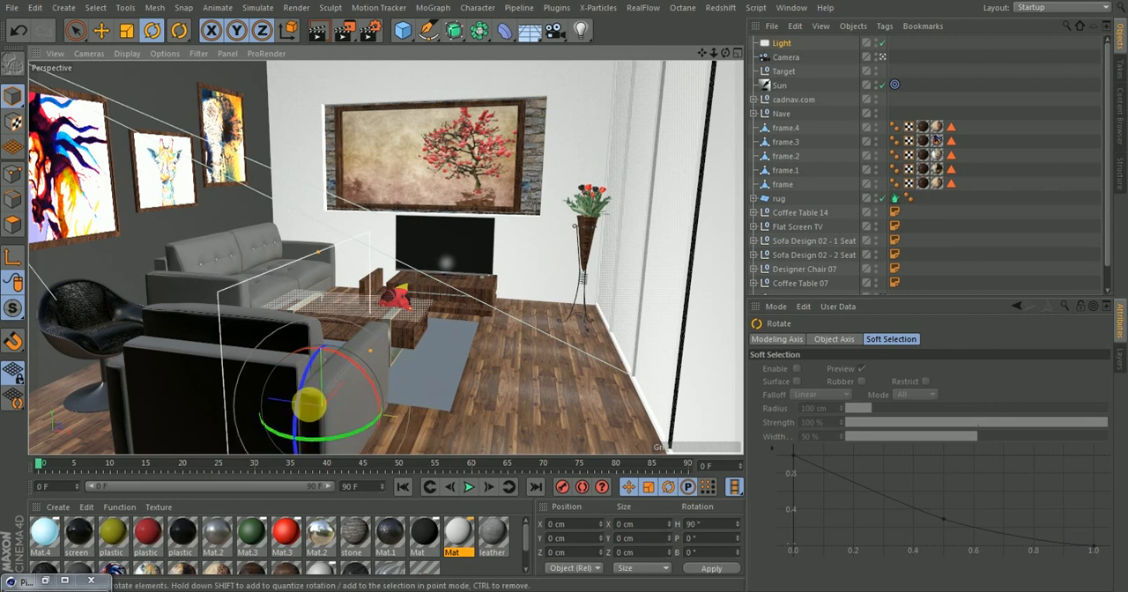
Move the area light across the room and through the window wall to about X 250 cm, Z 134 cm
key(e)
drag(346, 384, 519, 372)
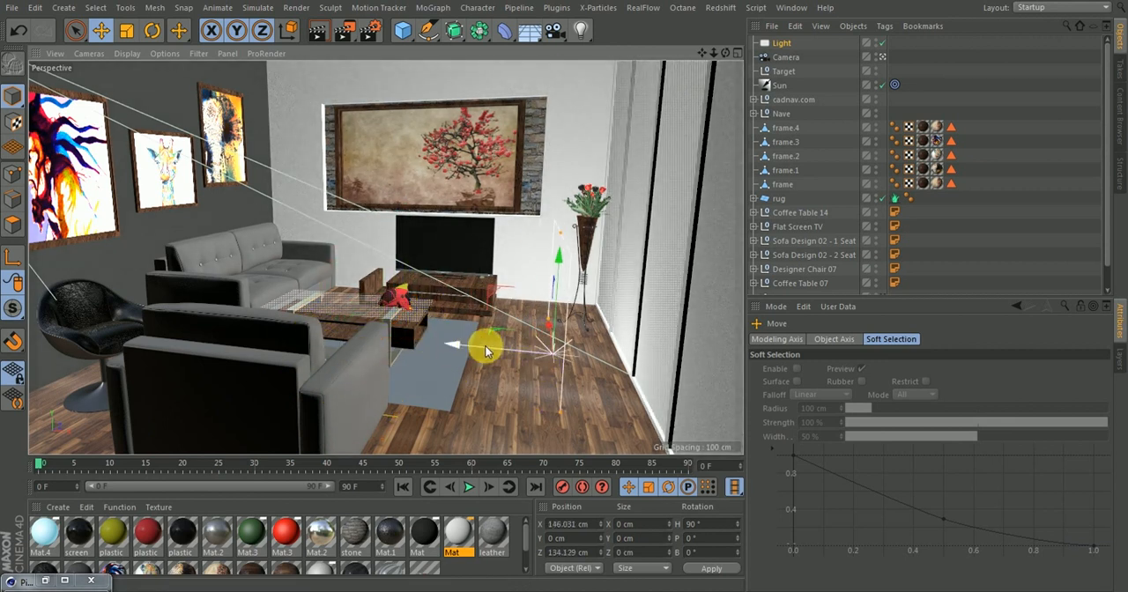
drag(463, 348, 596, 355)
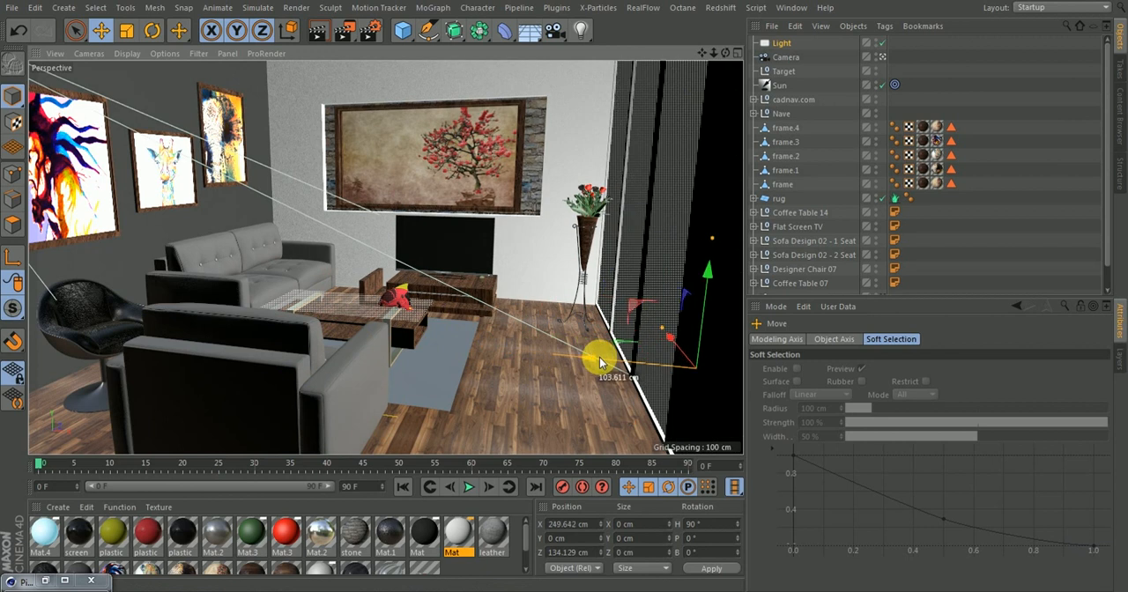
Raise the area light and pull it farther outside the windows to about X 346 cm, Y 146 cm, and return to the Camera view
click(882, 57)
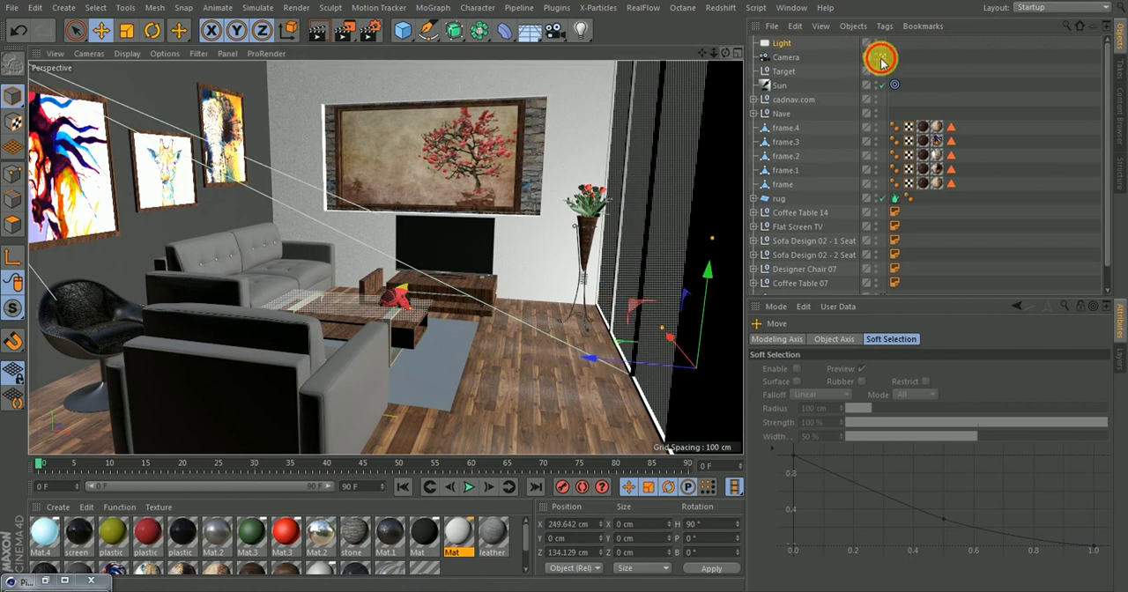
mouse_move(703, 54)
mouse_down()
mouse_move(697, 0)
mouse_move(709, 64)
mouse_up()
drag(385, 256, 396, 197)
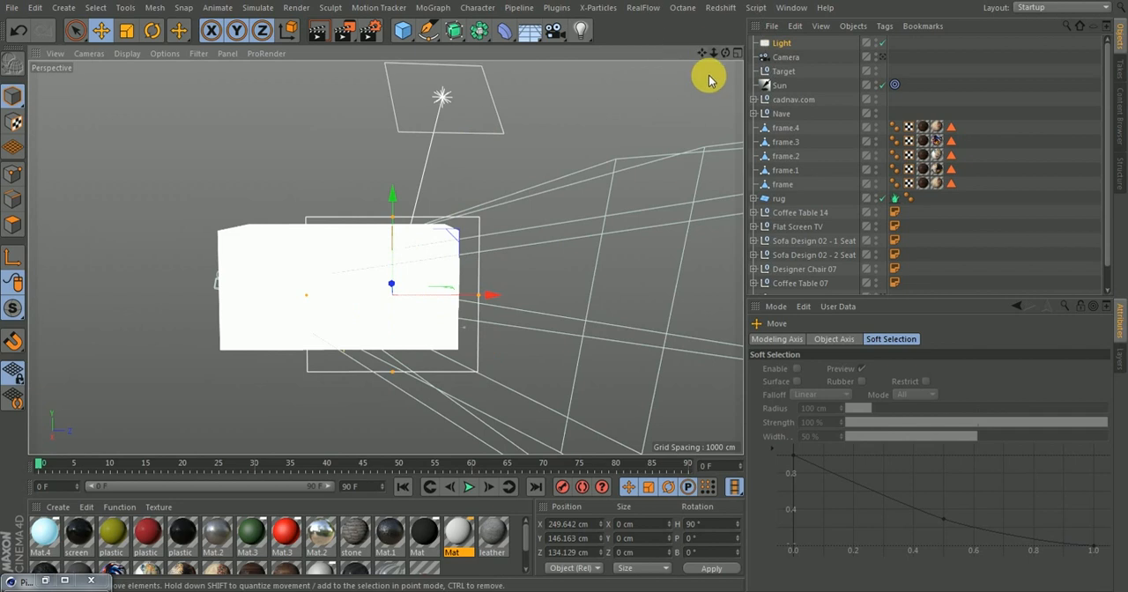
drag(725, 54, 921, 104)
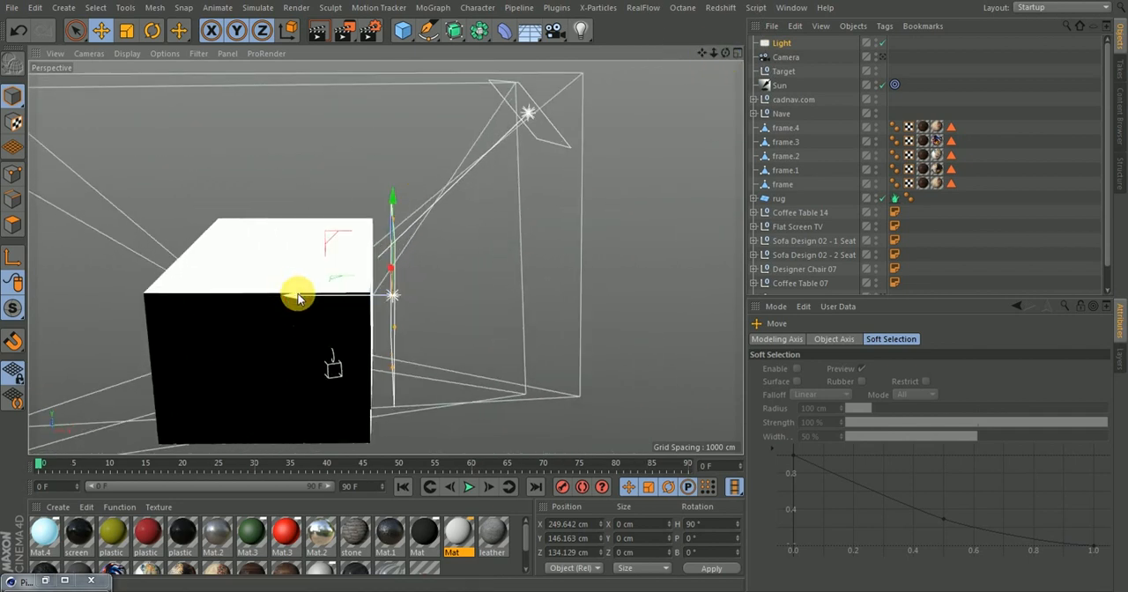
drag(297, 289, 344, 307)
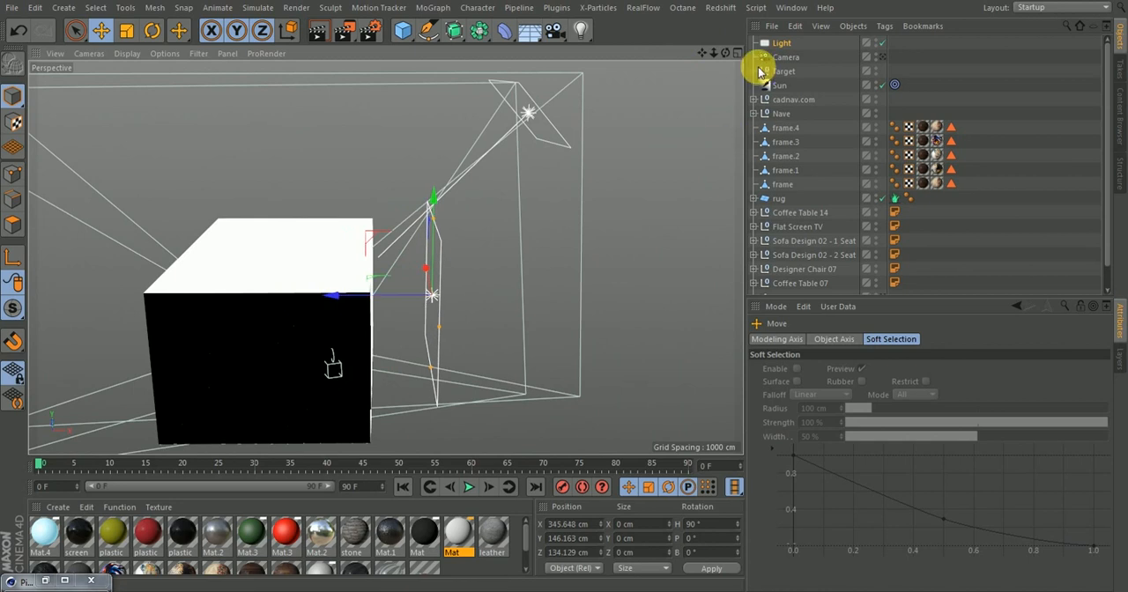
click(880, 56)
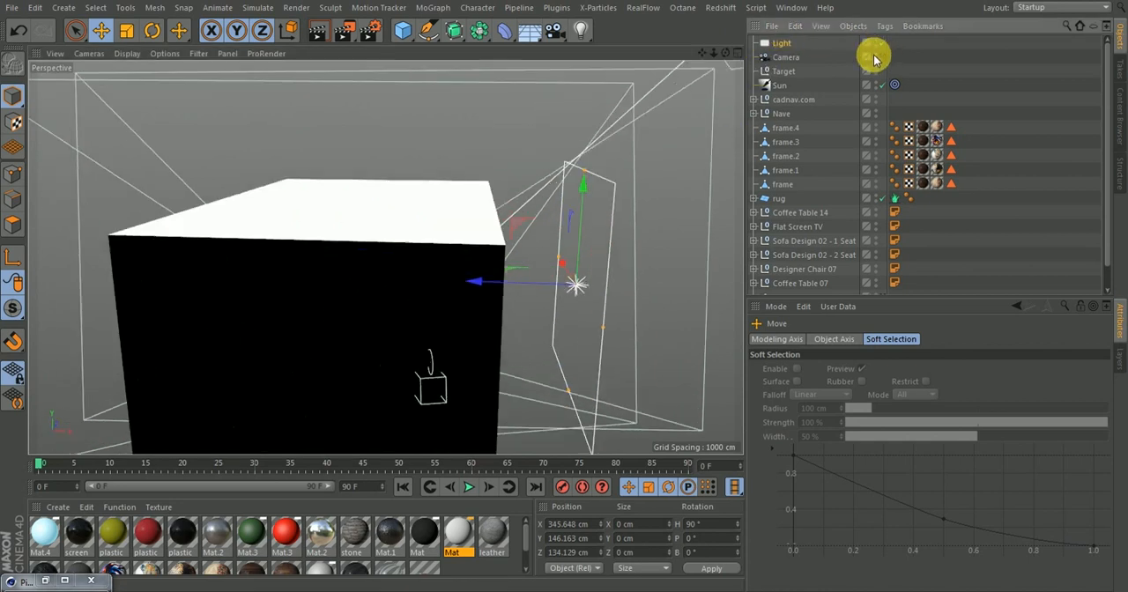
Set the area light to cast Area shadows and set its intensity to 70 %
click(781, 42)
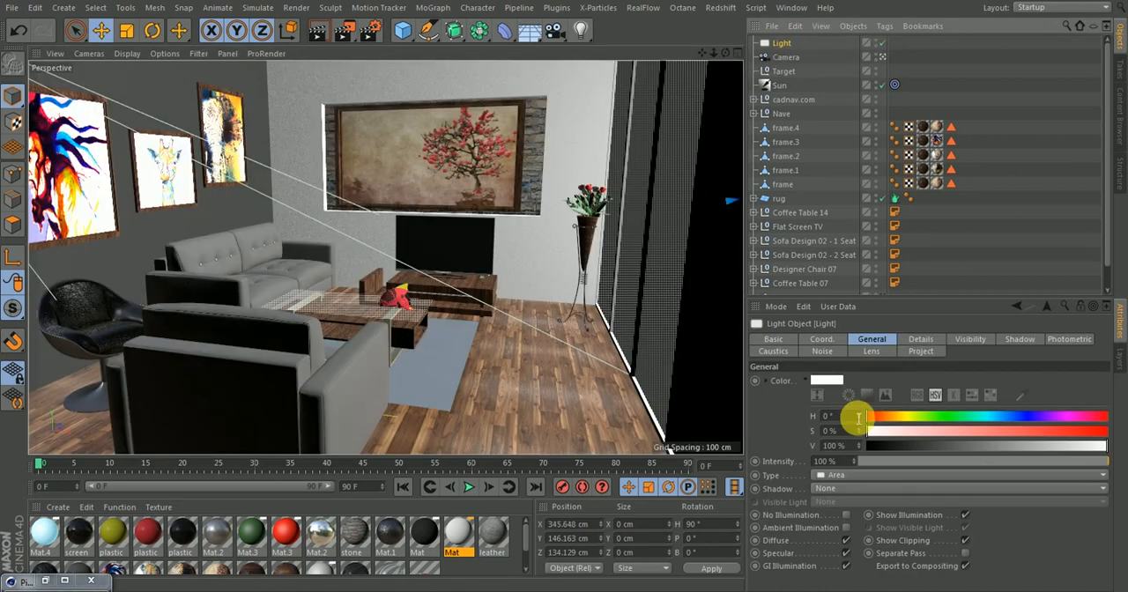
click(831, 488)
click(842, 547)
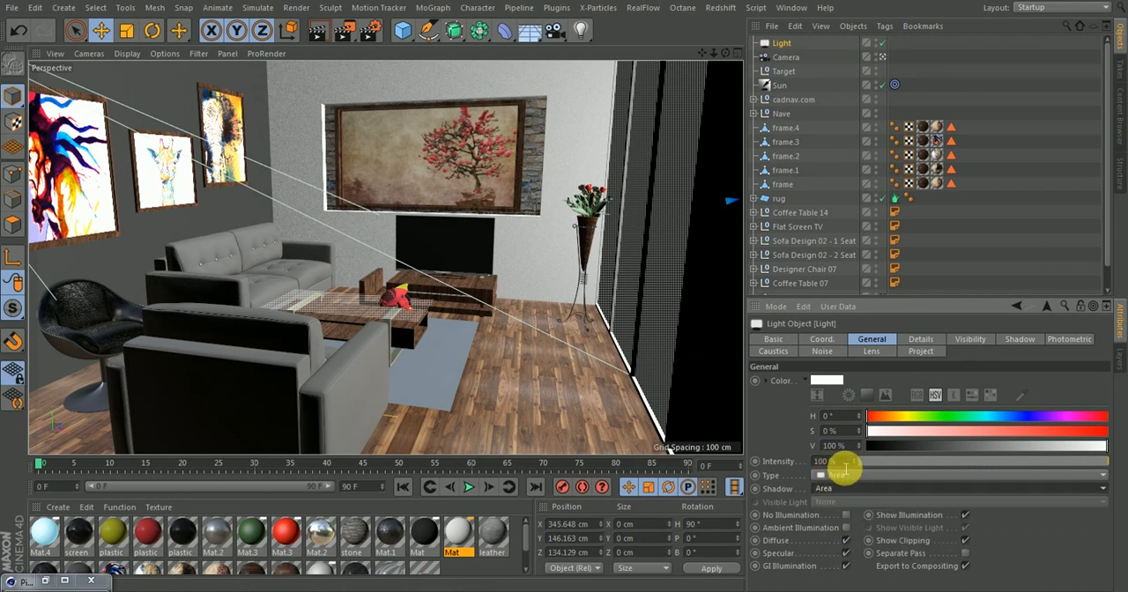
click(841, 464)
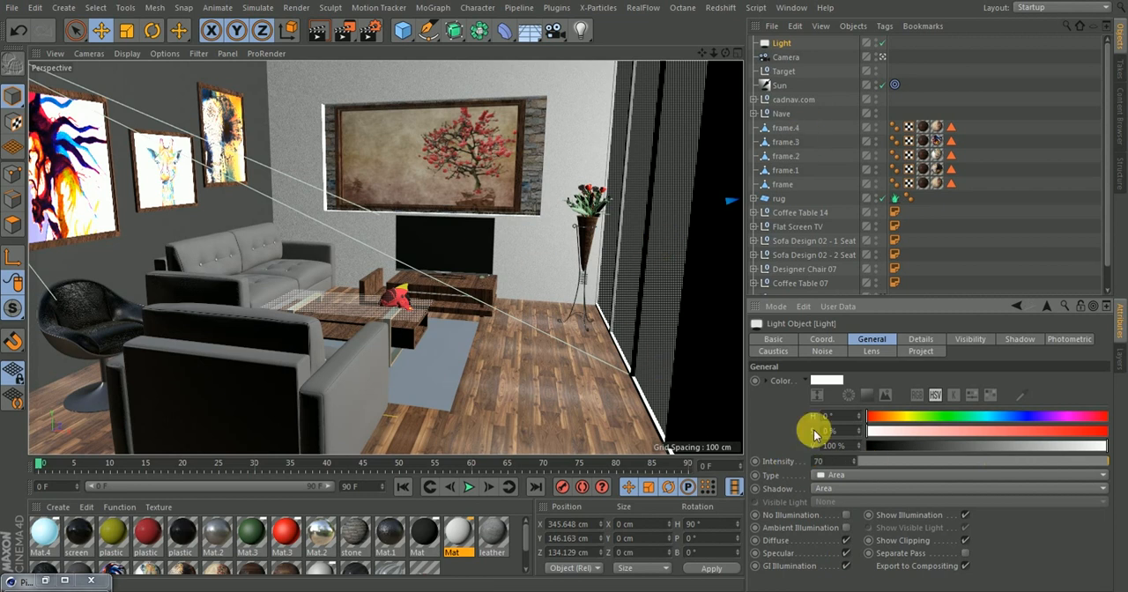
key(Return)
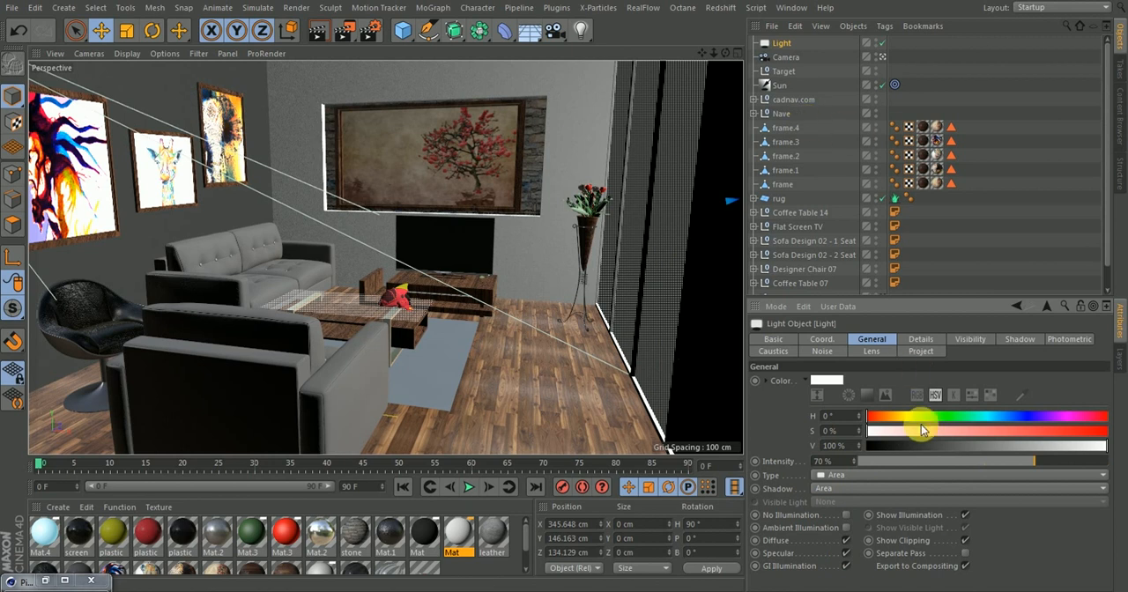
Set the area light's falloff to Inverse Square (Physically Accurate) and stop looking through Camera
click(928, 339)
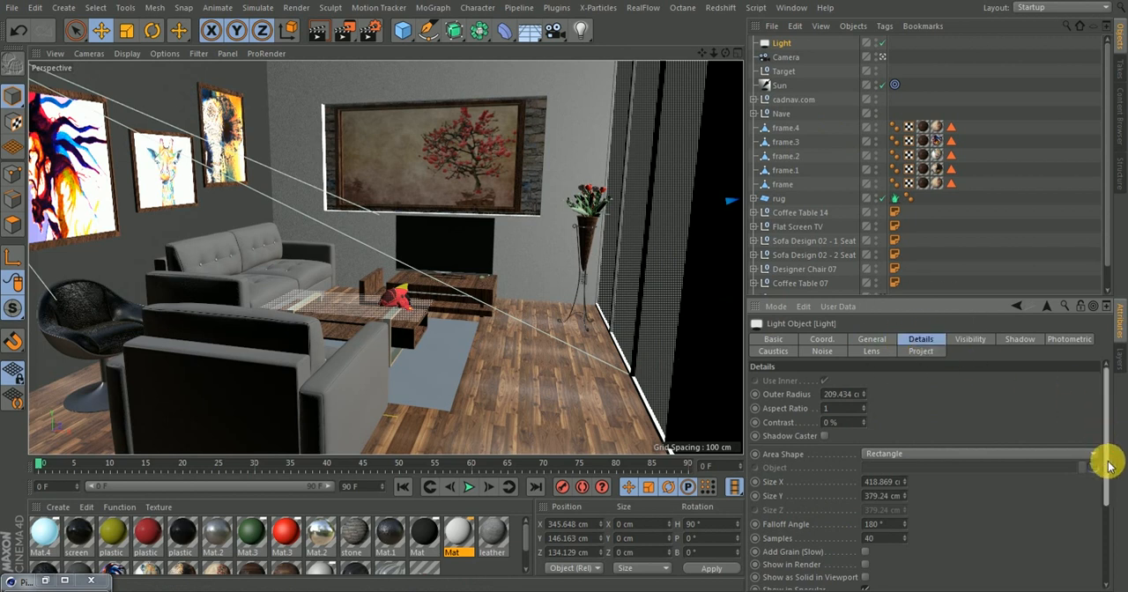
drag(1108, 461, 1111, 546)
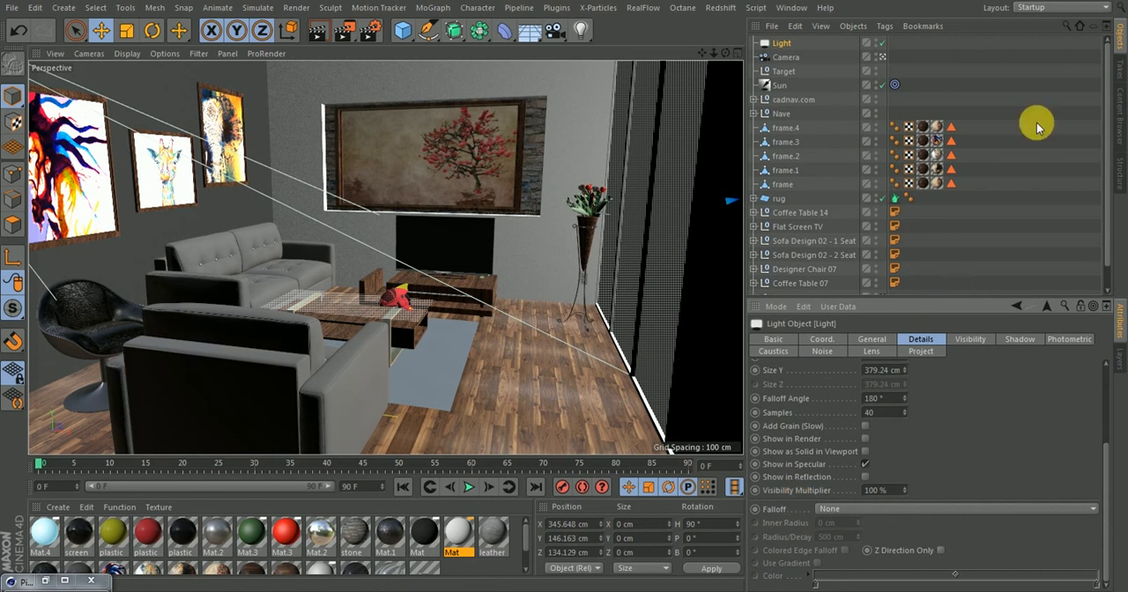
click(883, 58)
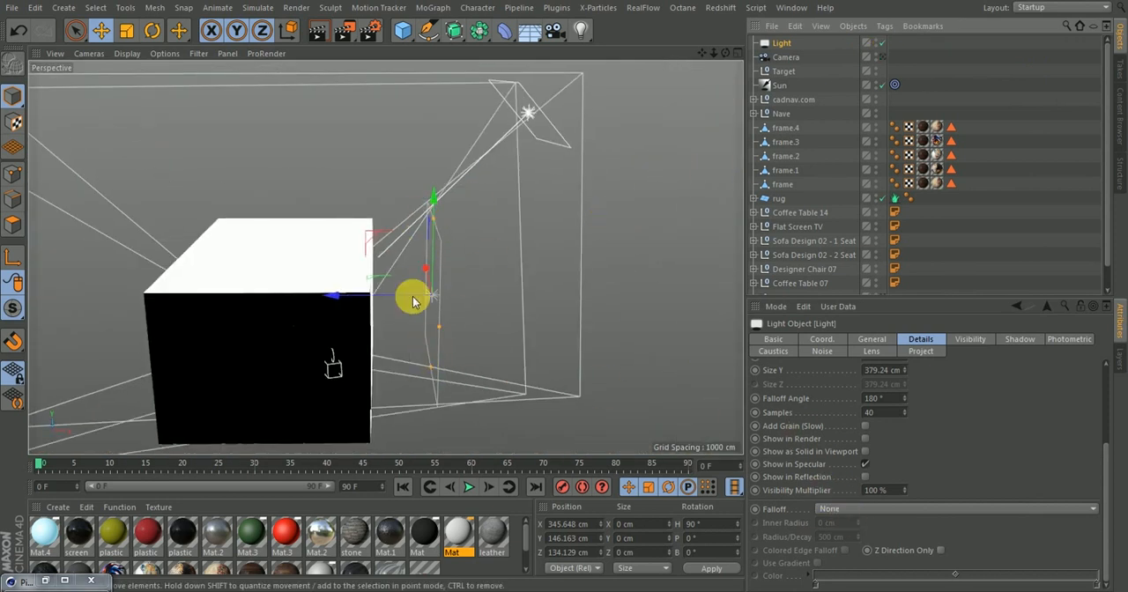
click(880, 58)
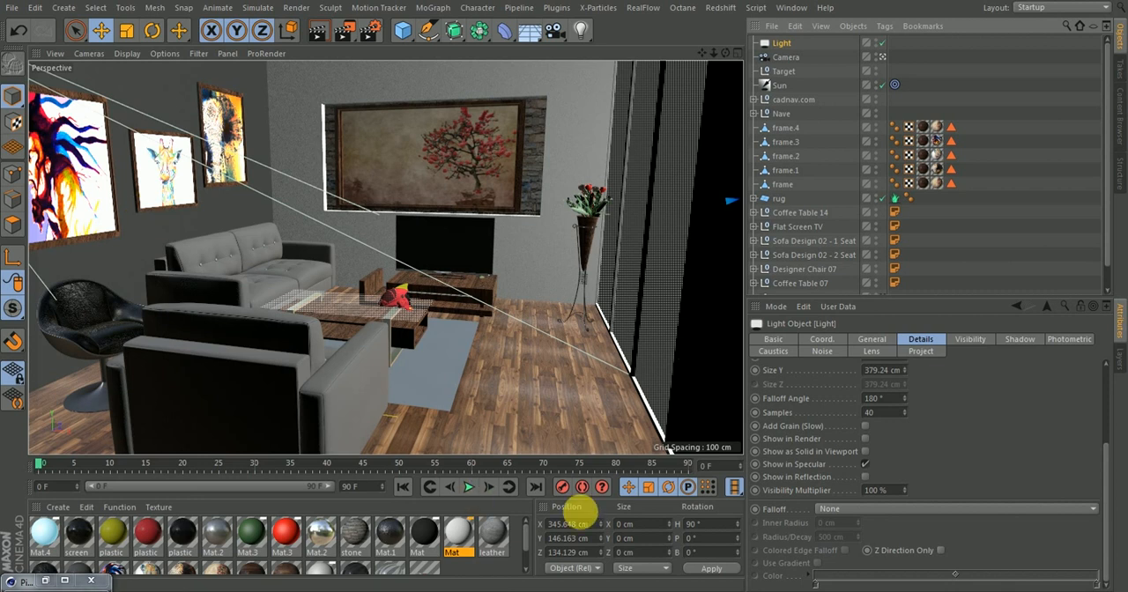
click(834, 509)
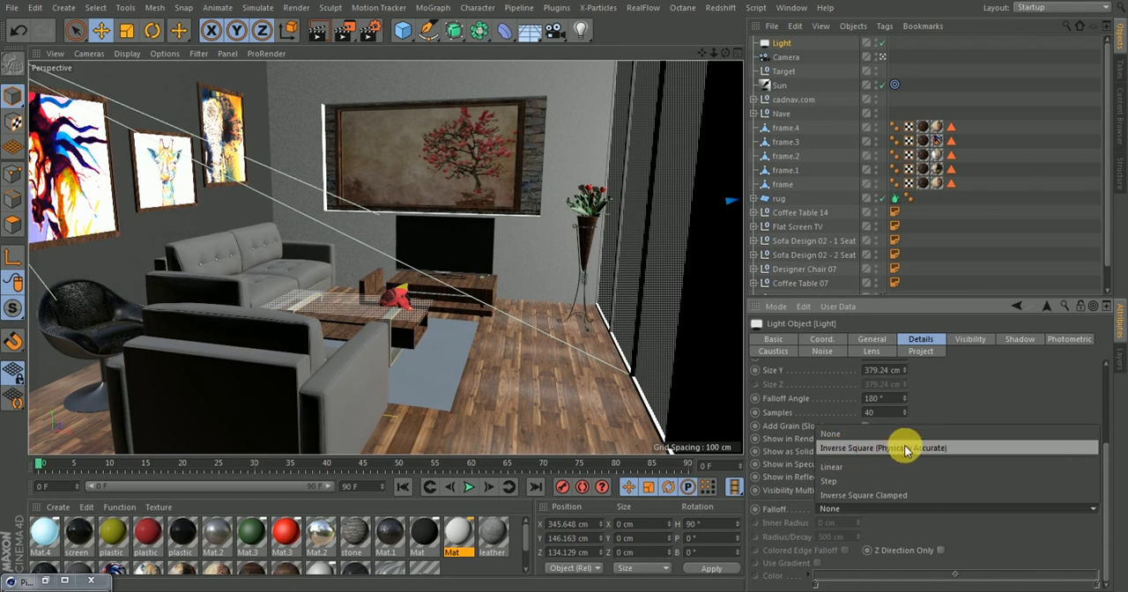
click(860, 448)
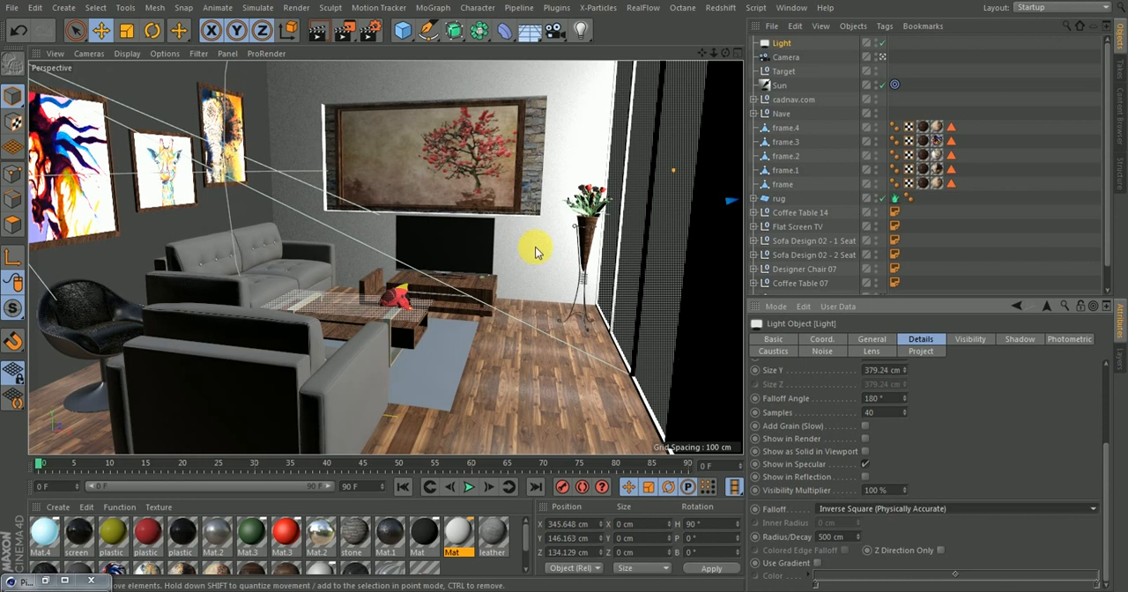
click(882, 58)
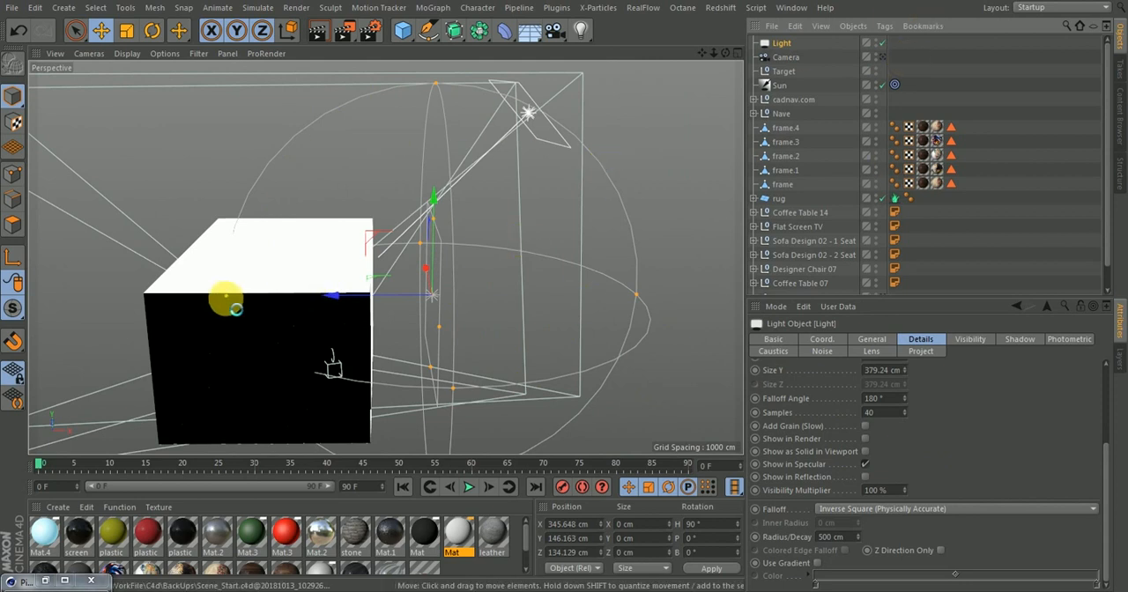
Shrink the area light's falloff radius to about 341 cm, restoring the Camera view to judge it, and show the light's general settings
drag(225, 297, 273, 295)
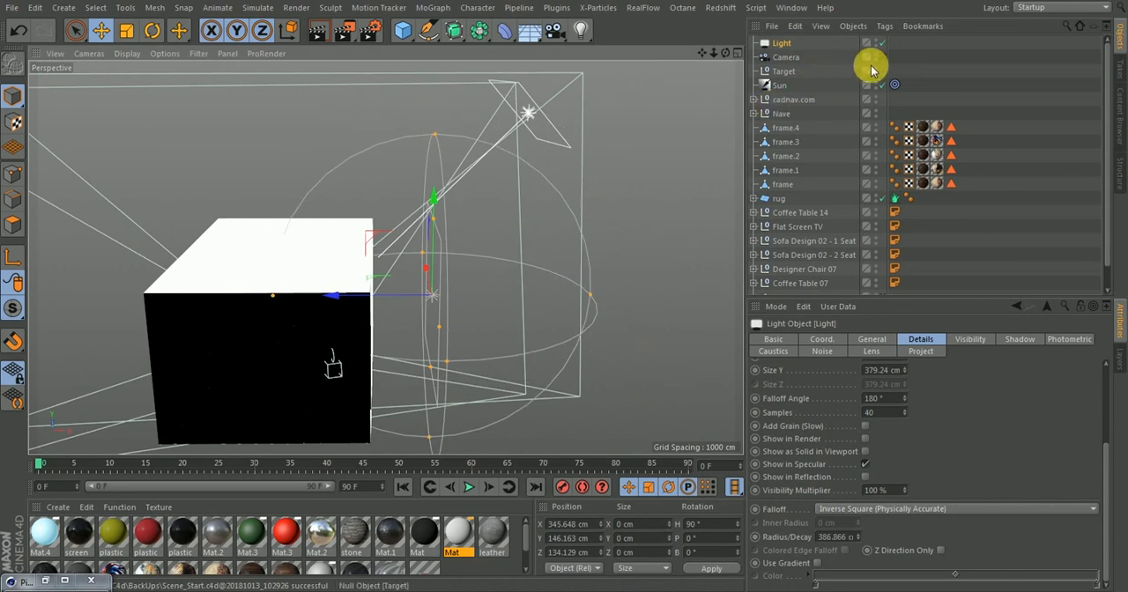
click(883, 56)
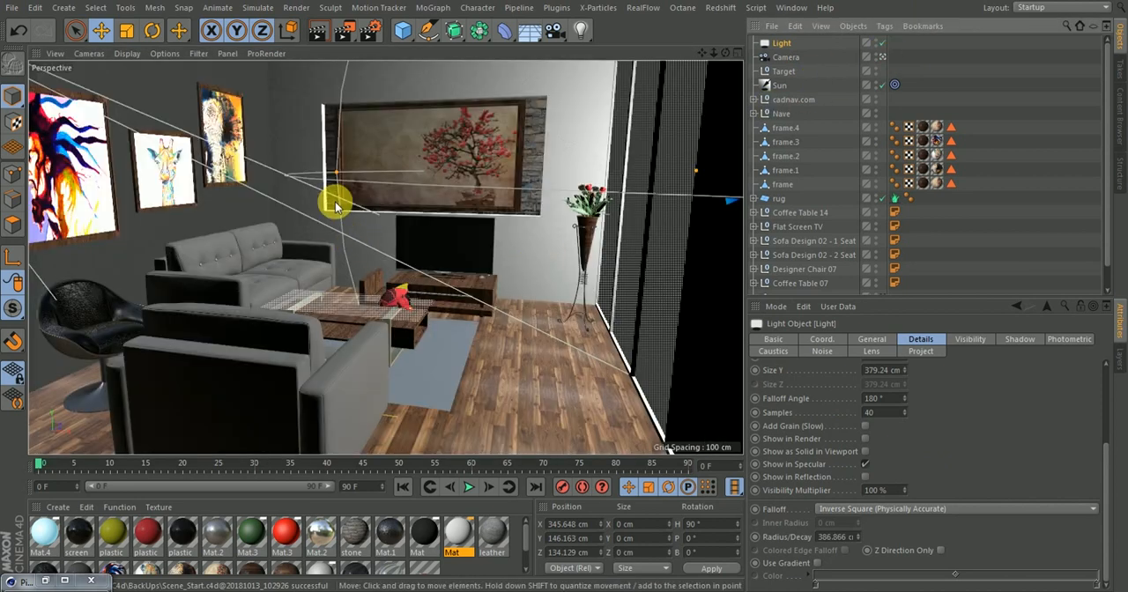
drag(333, 179, 389, 250)
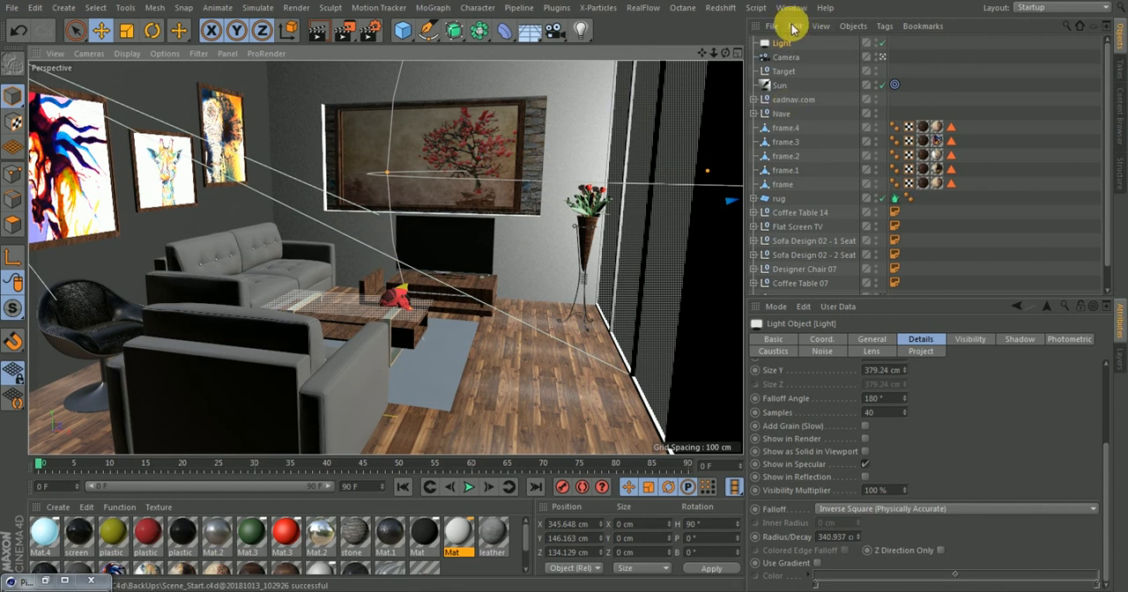
click(868, 341)
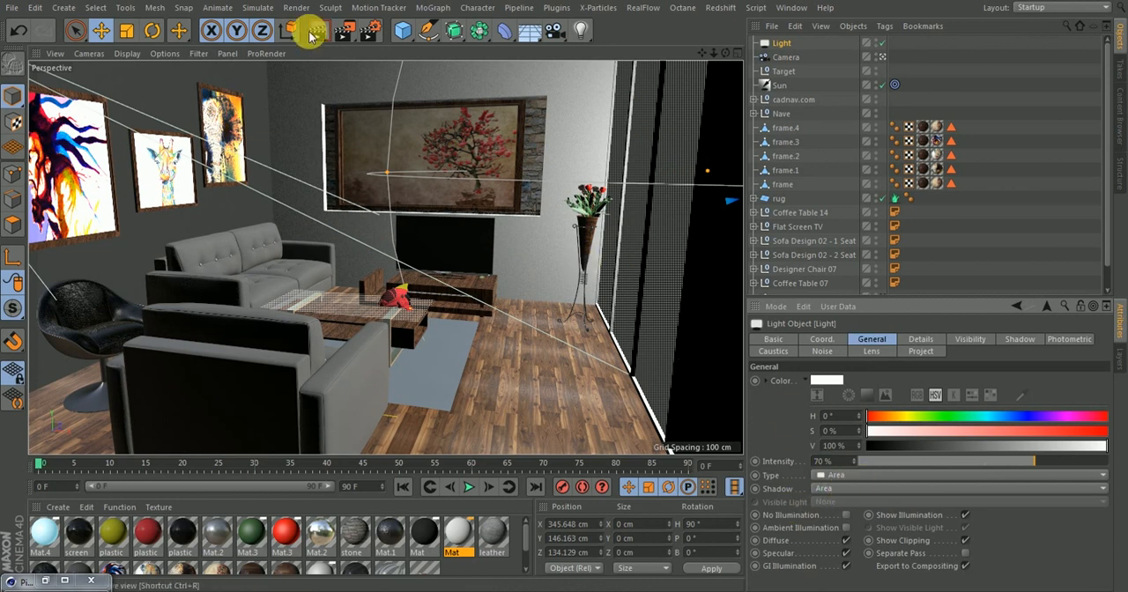
Render the area-lit scene to the Picture Viewer, compare it with the previous render, and minimize the viewer
click(344, 30)
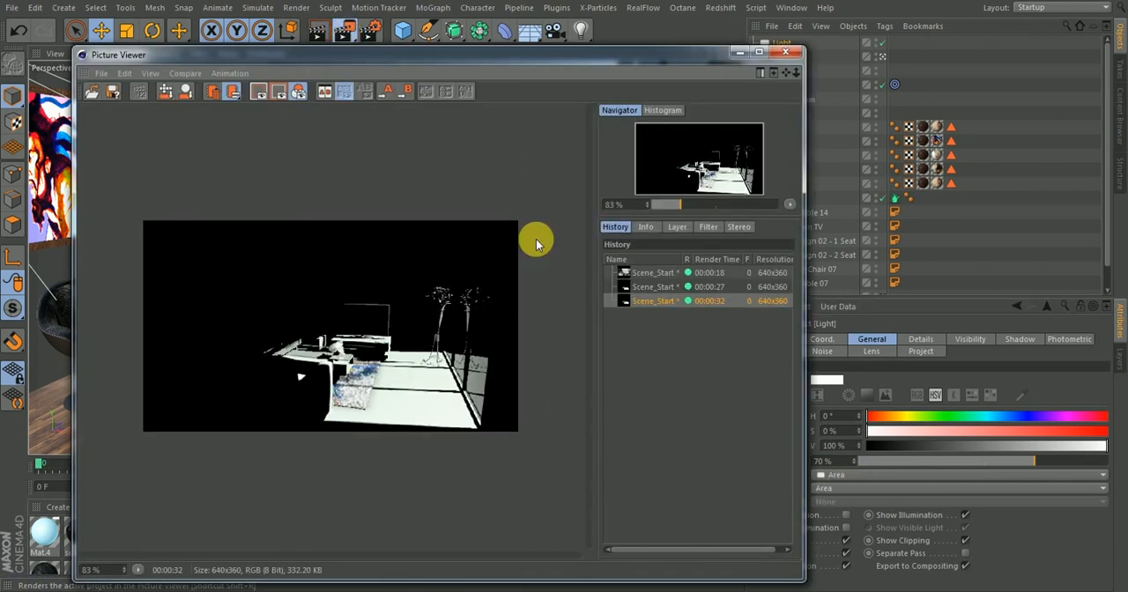
key(shift+r)
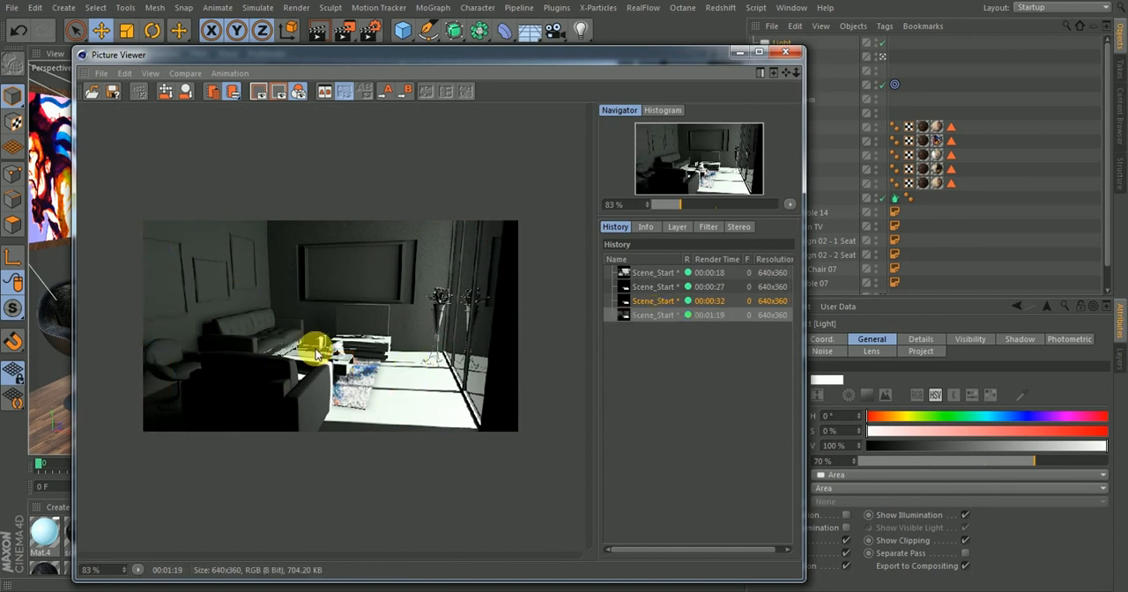
click(655, 302)
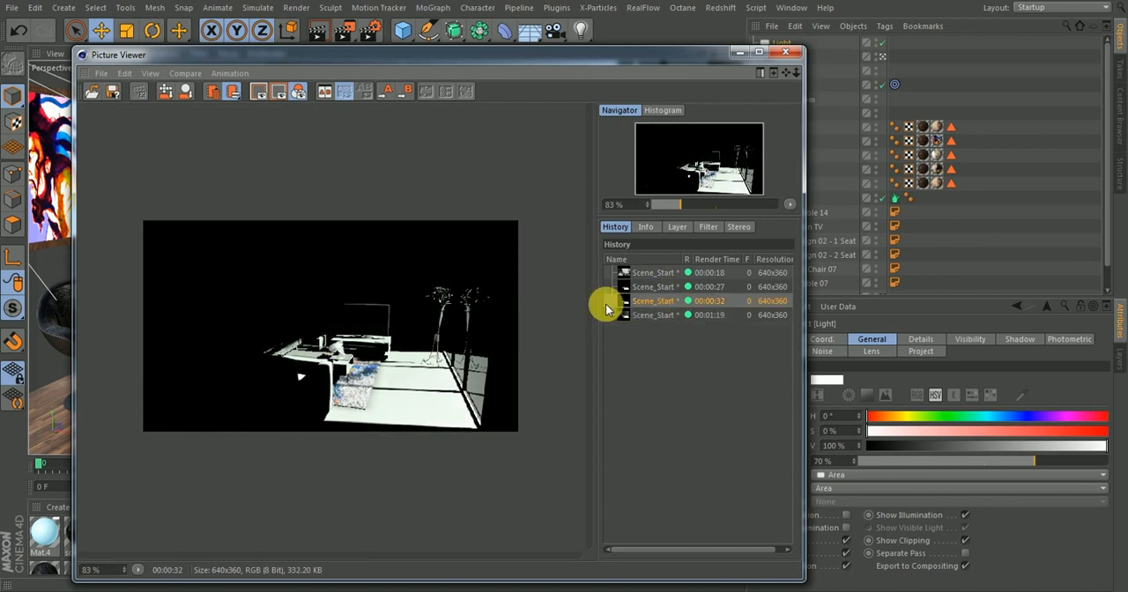
click(641, 315)
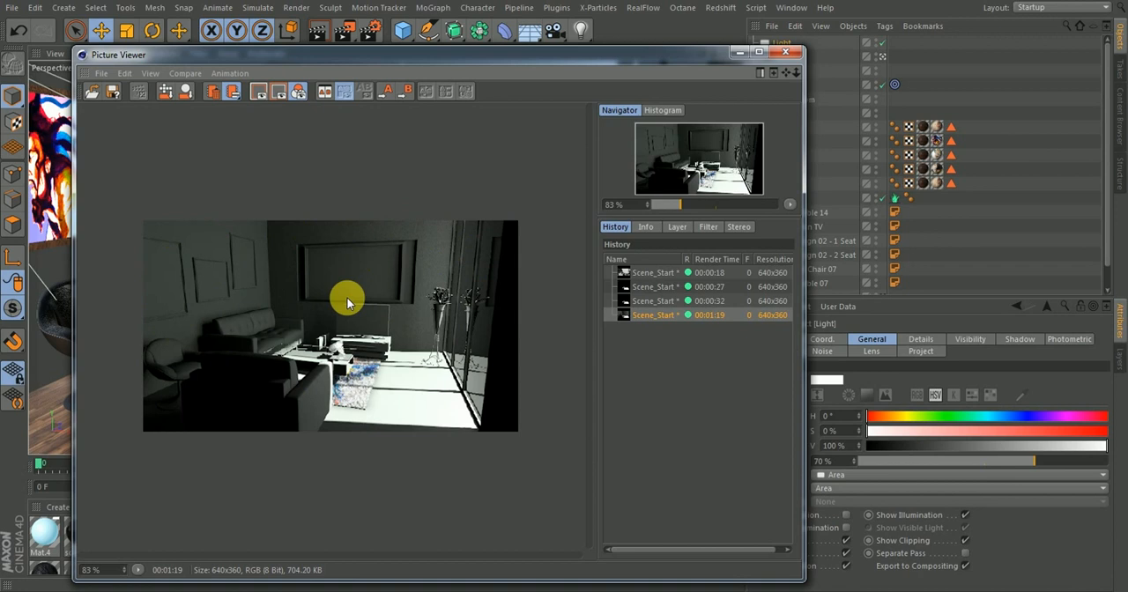
click(738, 53)
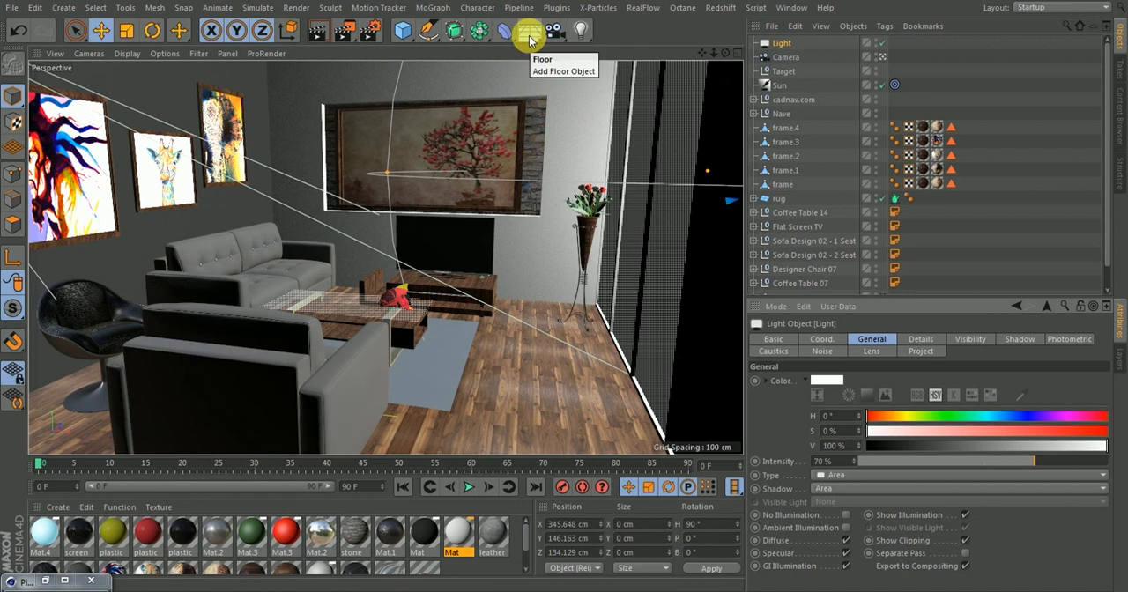
Add a Physical Sky object to the scene and show its Time and Location settings
drag(529, 40, 687, 51)
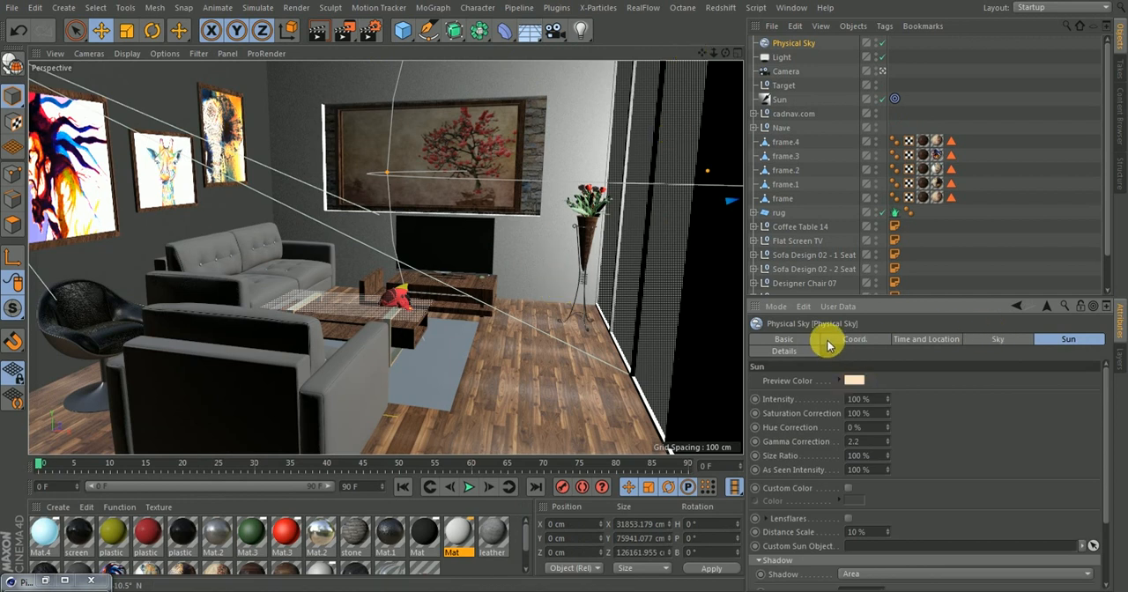
click(787, 45)
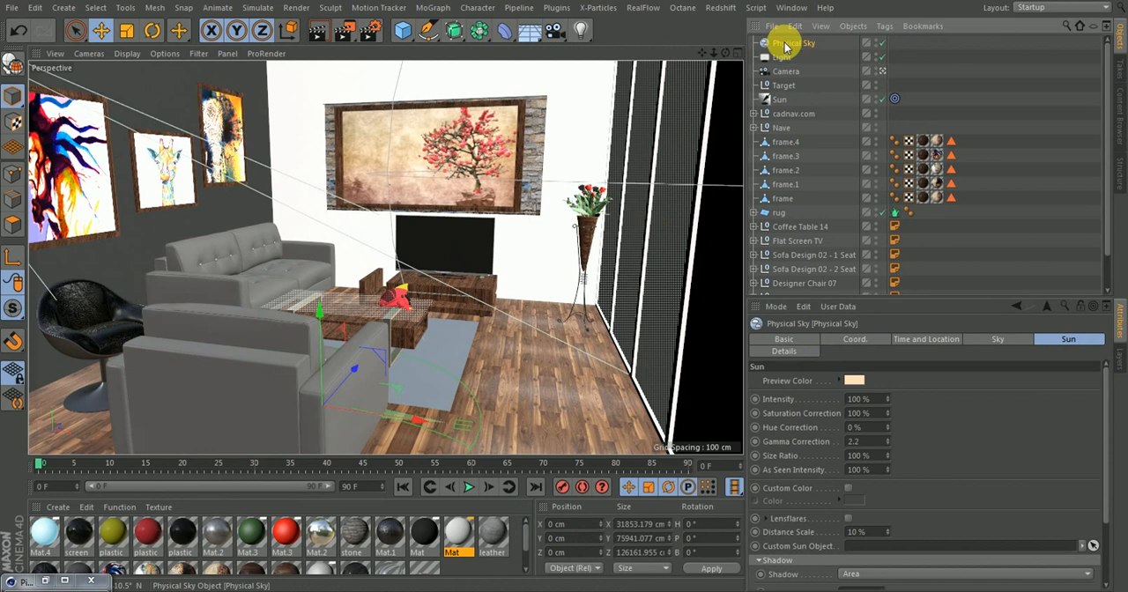
click(927, 340)
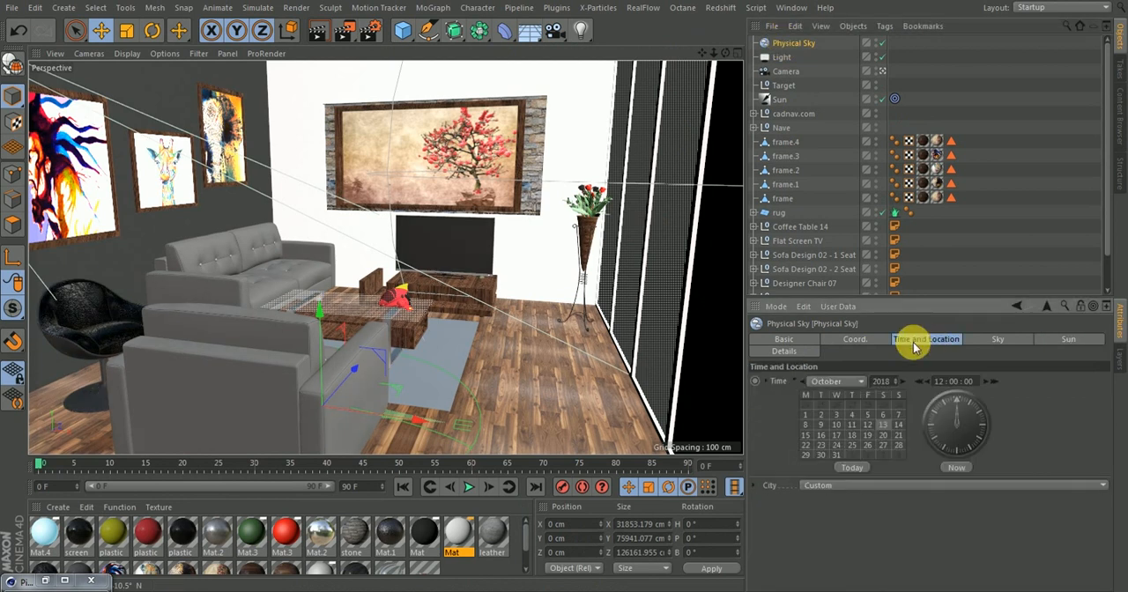
click(866, 484)
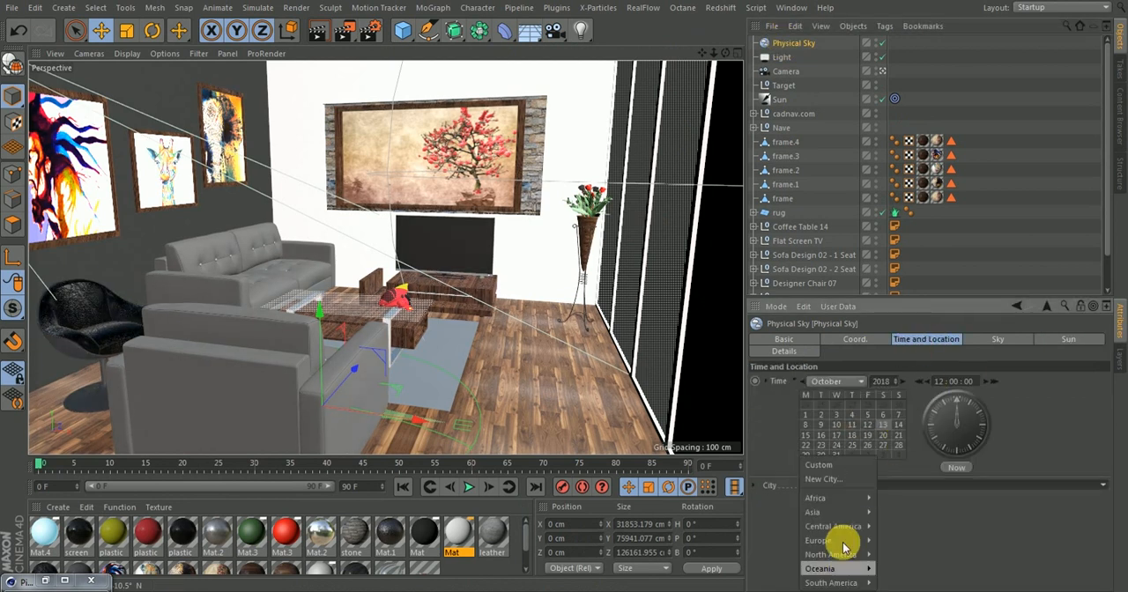
mouse_move(822, 502)
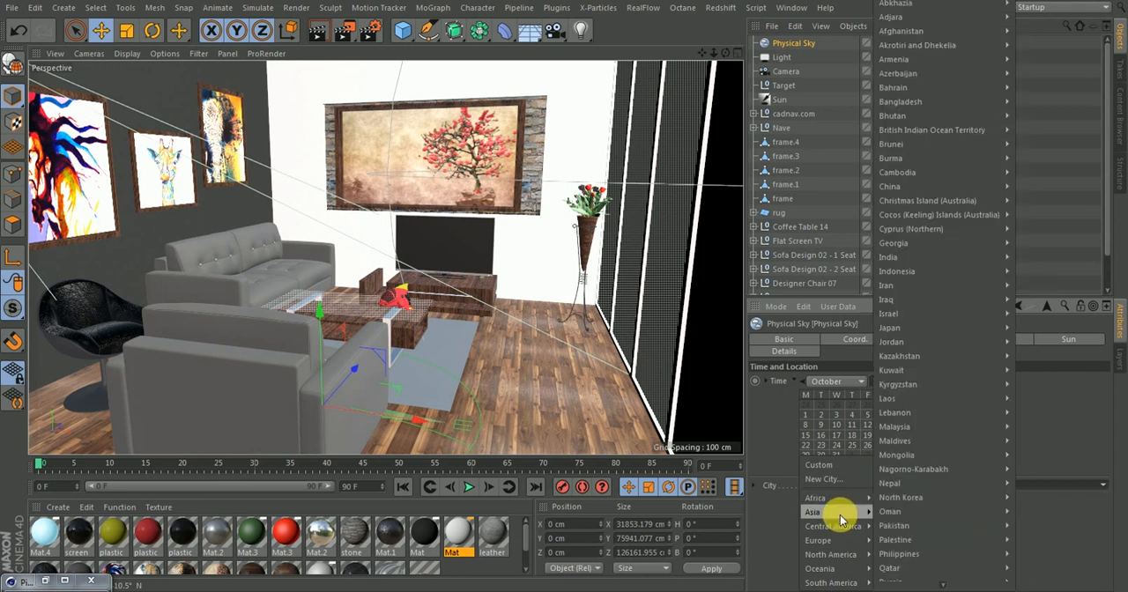
mouse_move(849, 539)
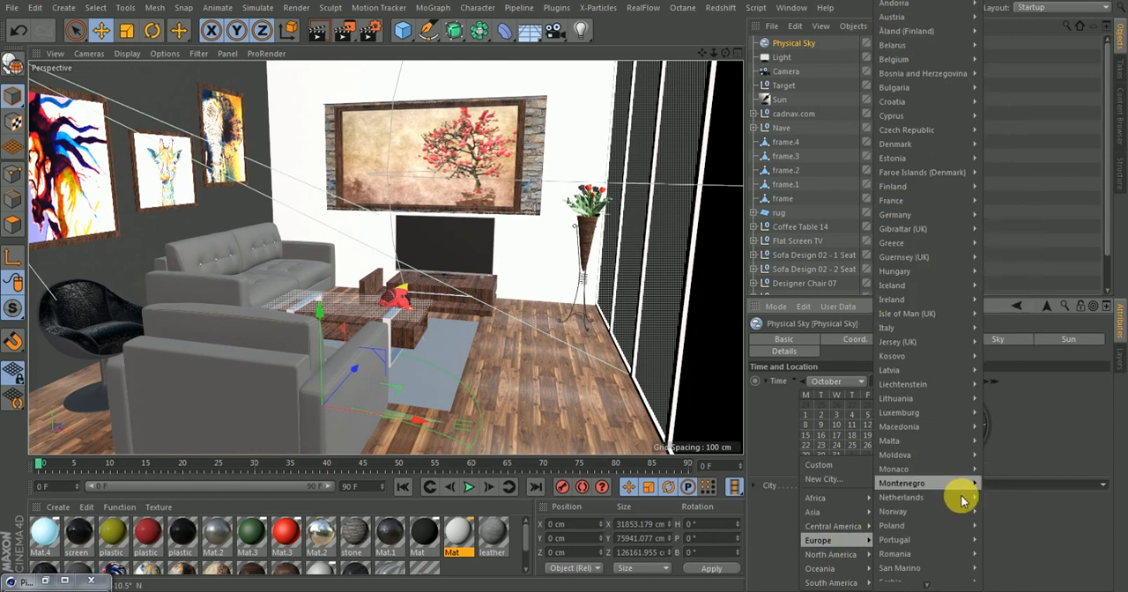
mouse_move(964, 504)
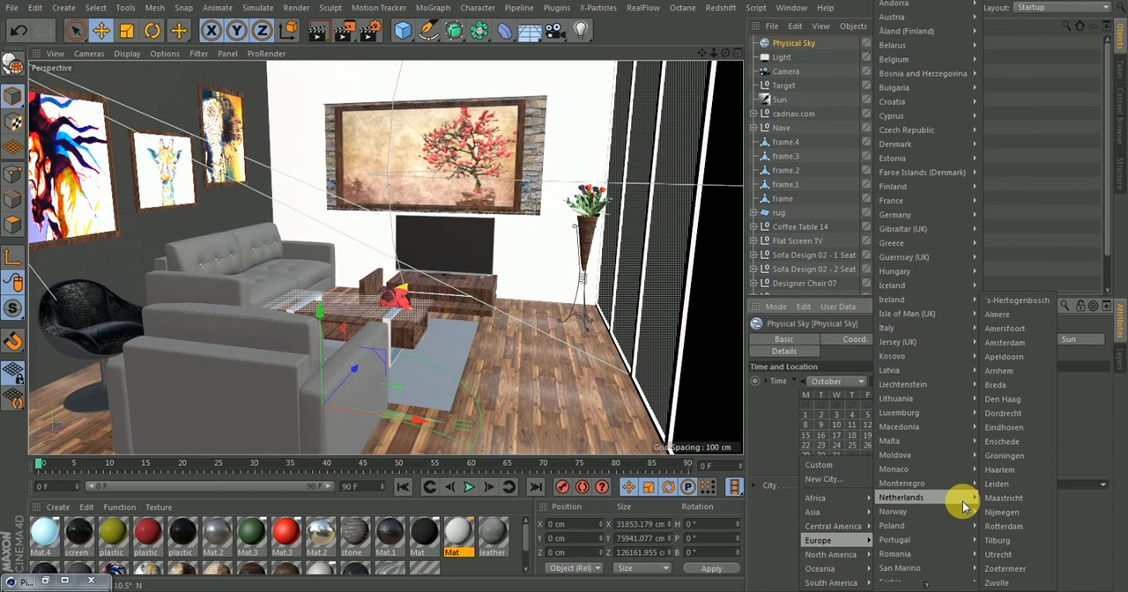
click(1017, 388)
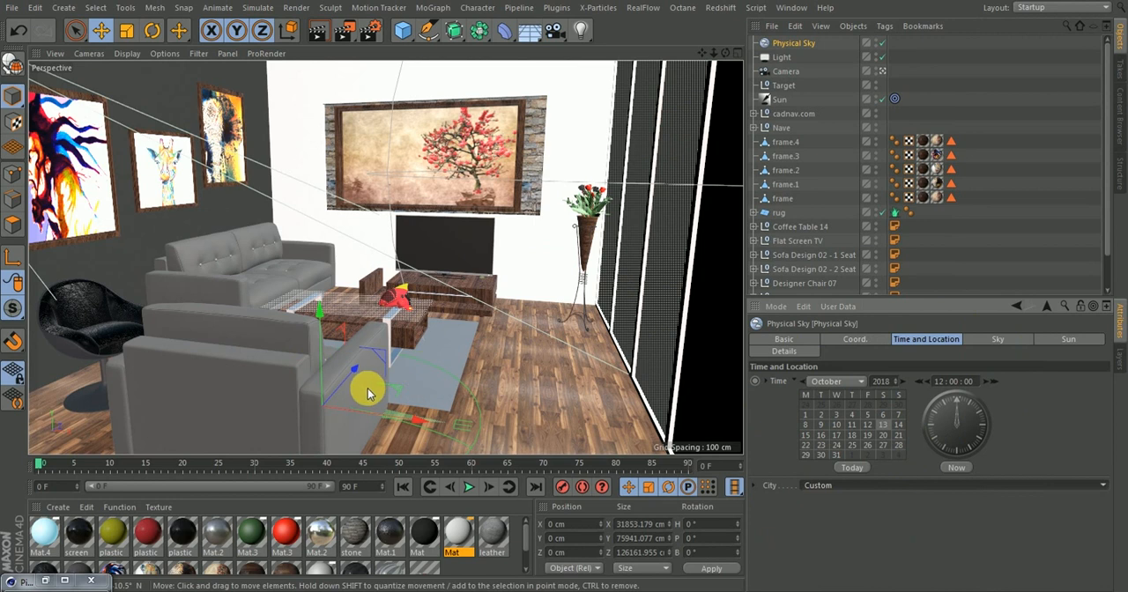
Move the Physical Sky to about Z 71 cm and rotate its heading to about -265°
drag(356, 377, 367, 322)
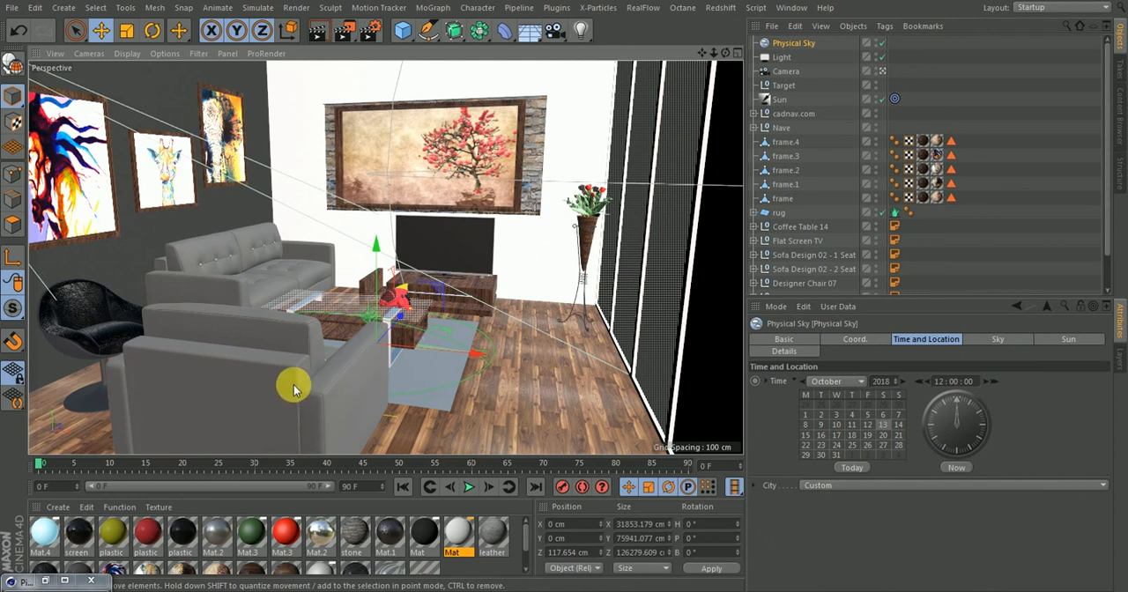
drag(399, 318, 387, 335)
click(151, 30)
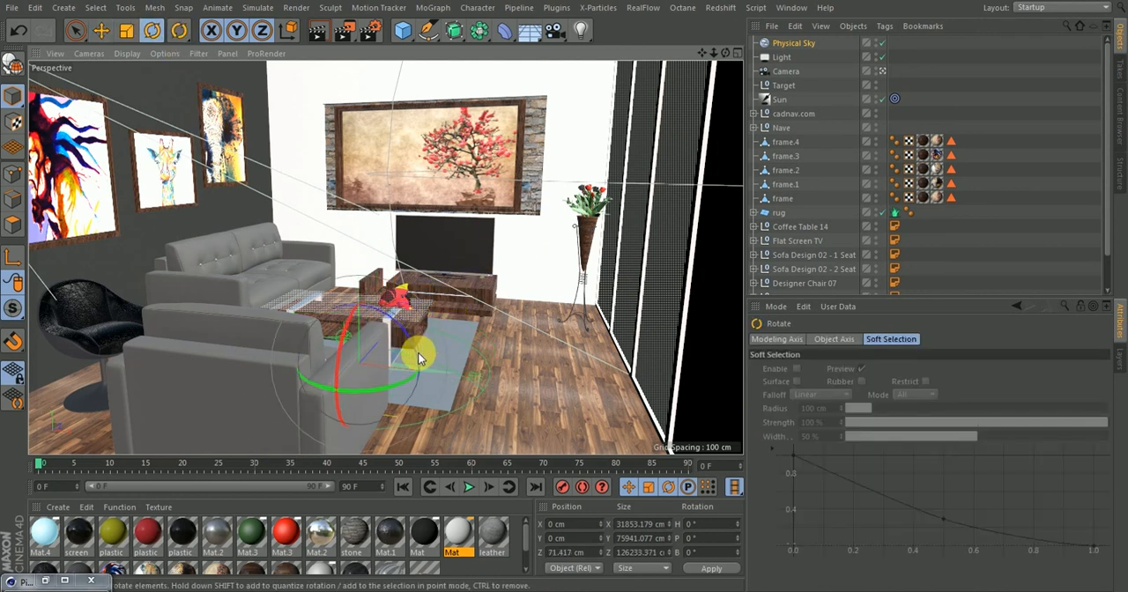
drag(411, 379, 405, 331)
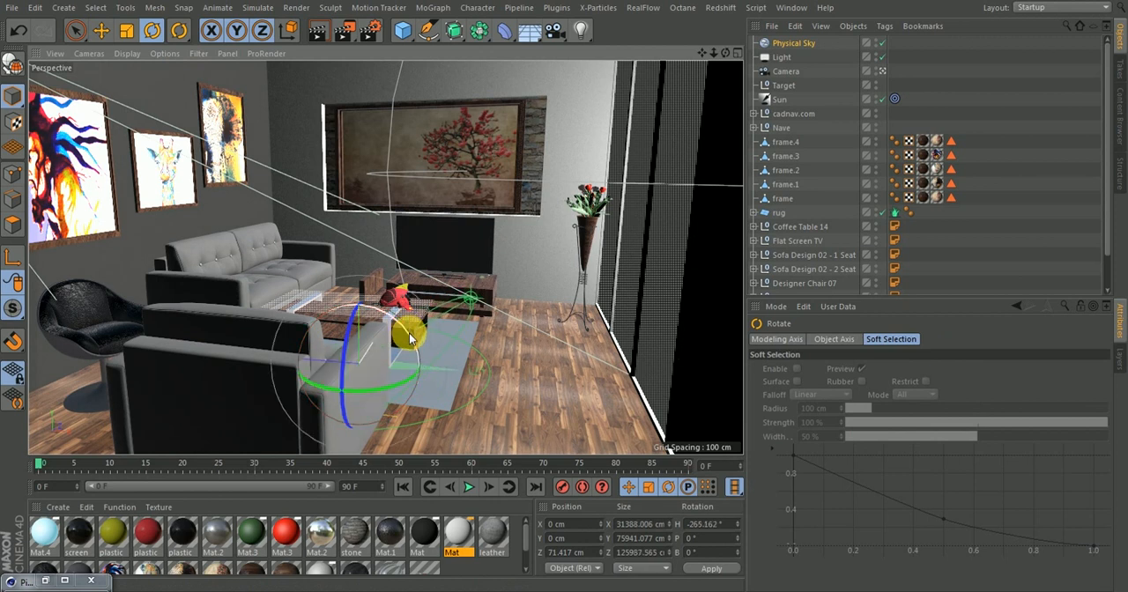
Set the Physical Sky's sun intensity to 150 % to match the Sun light's intensity
click(801, 46)
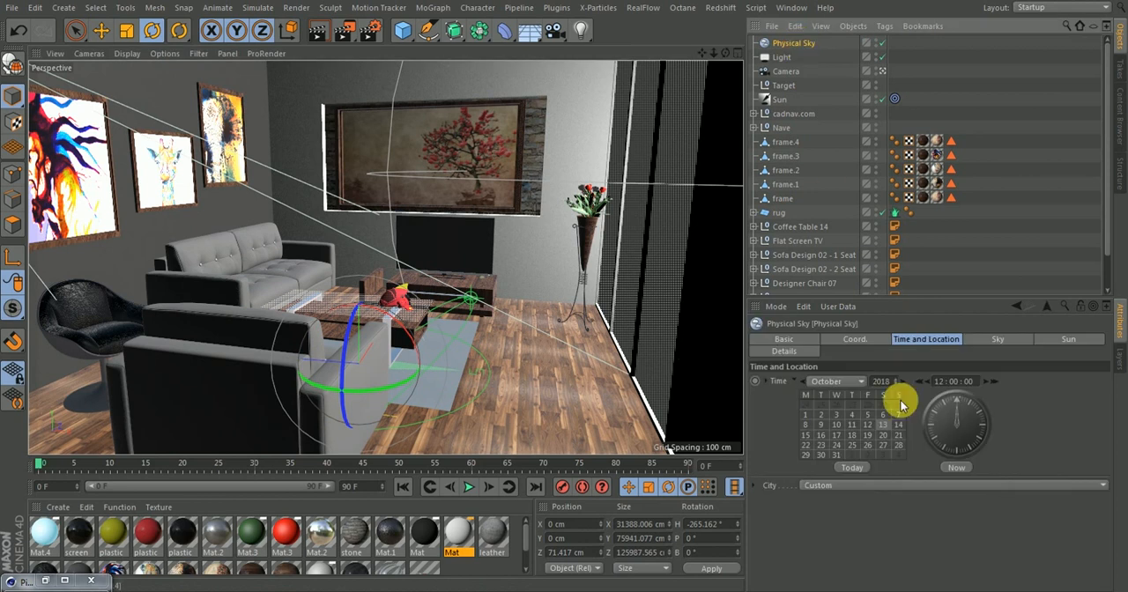
click(798, 351)
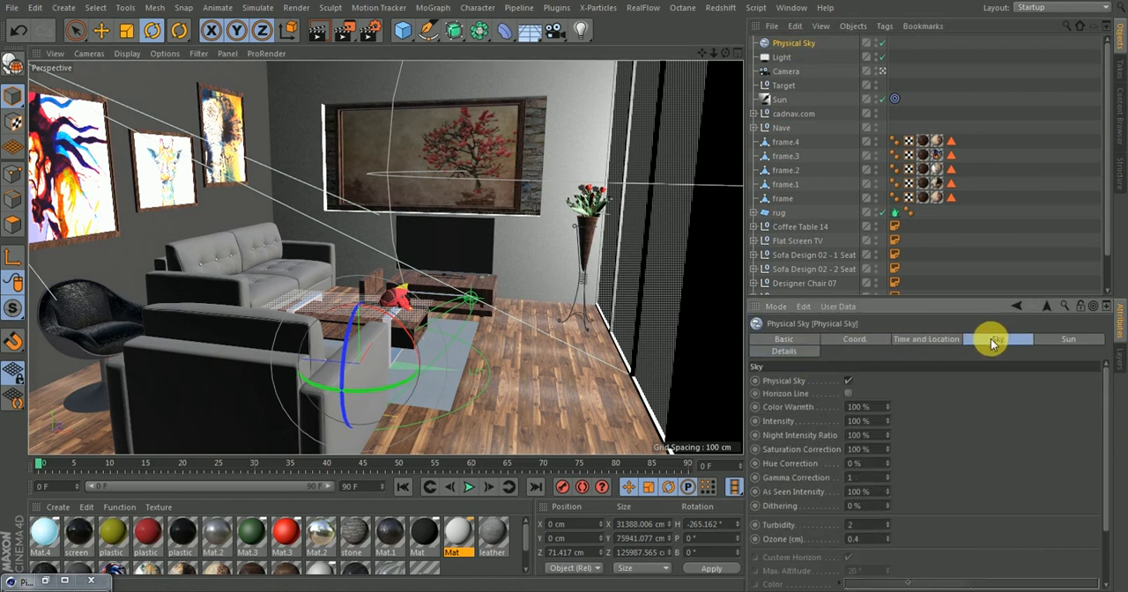
click(1070, 339)
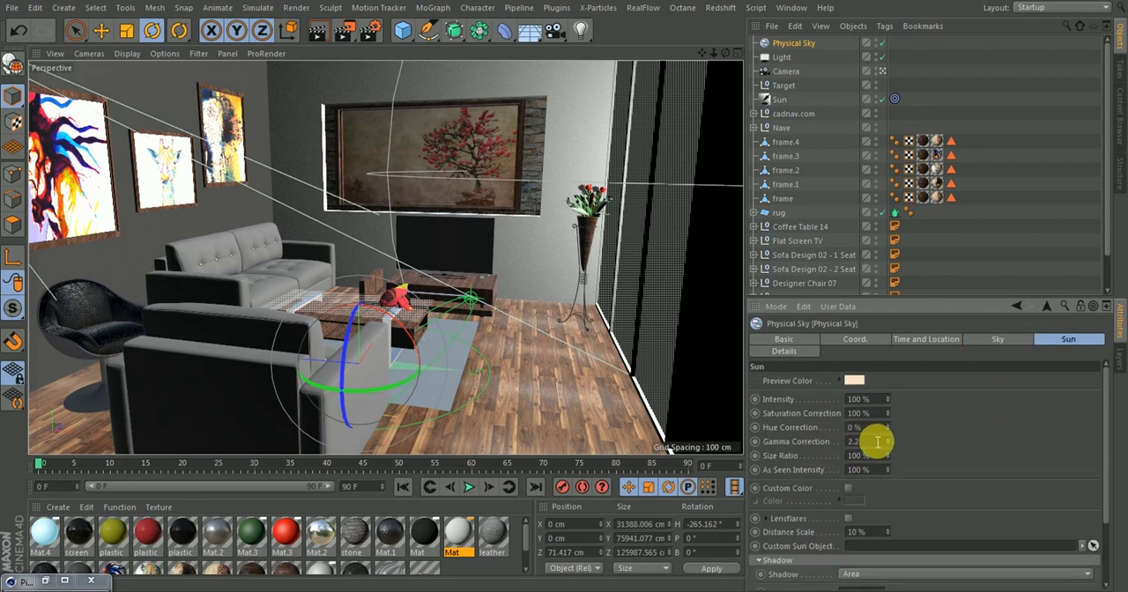
click(866, 402)
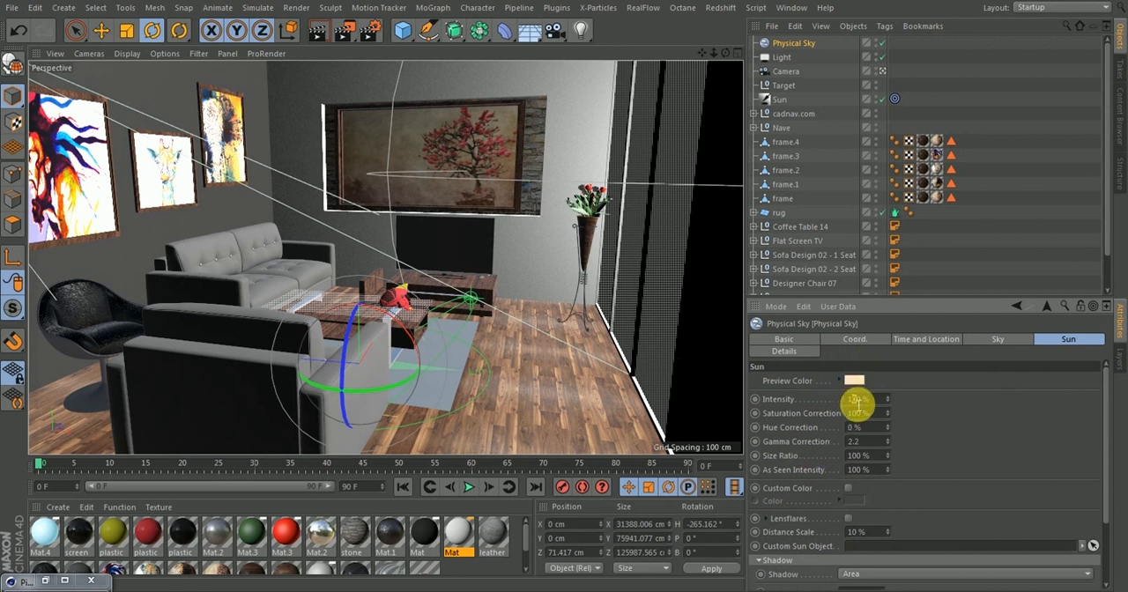
click(782, 99)
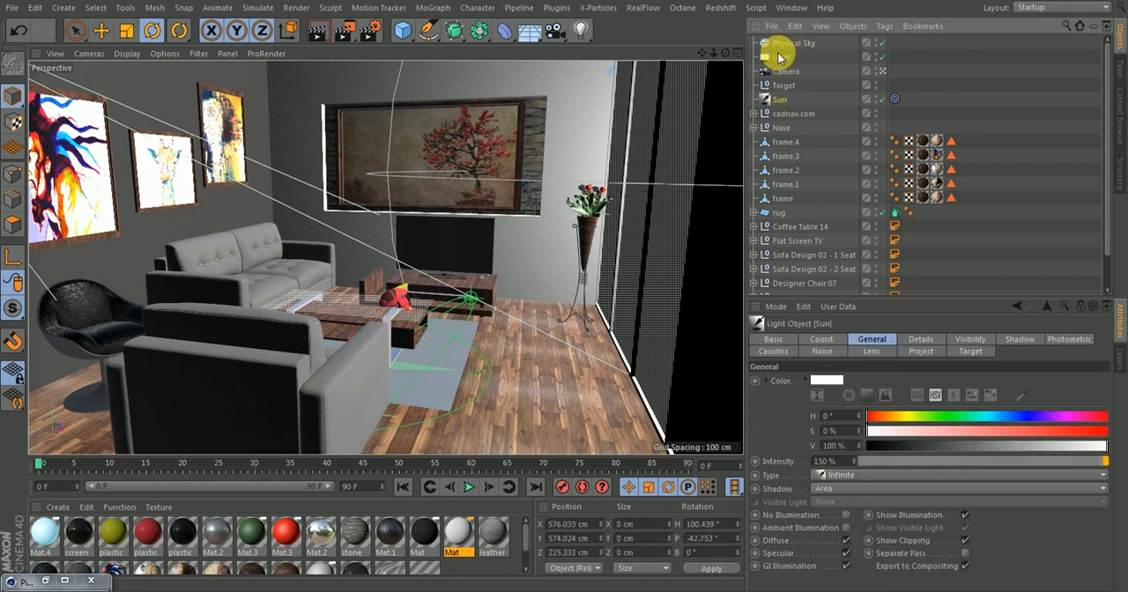
click(788, 43)
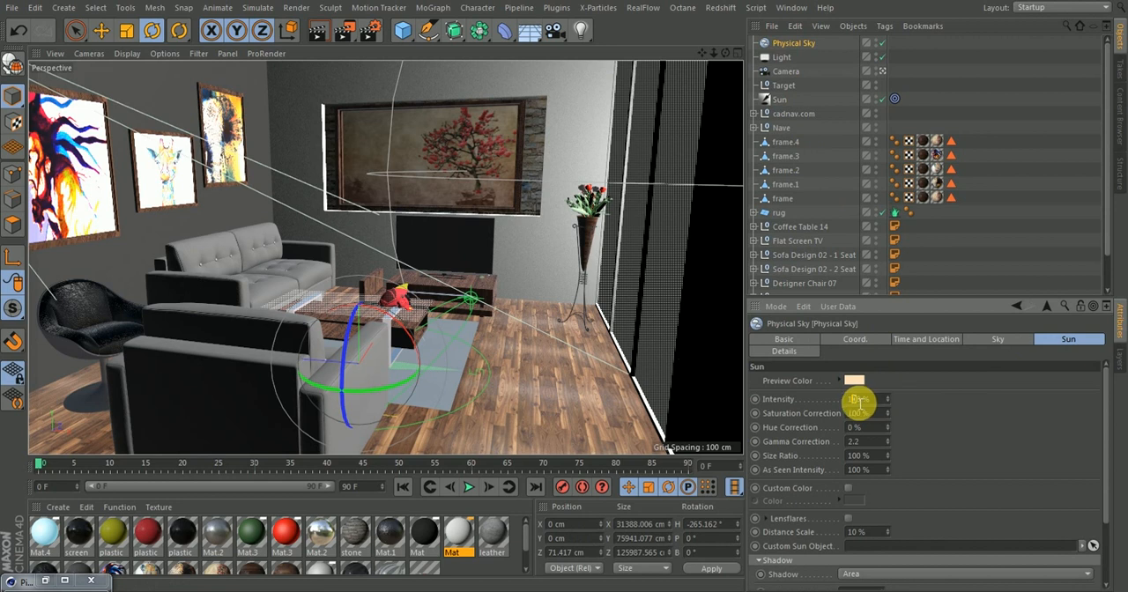
key(Return)
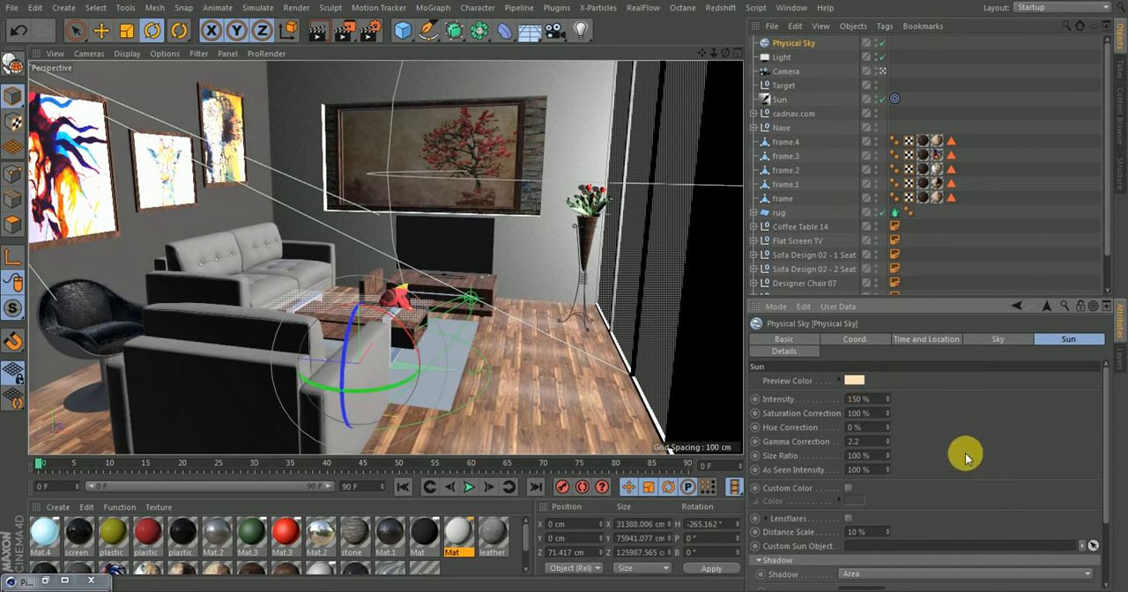
Render the scene with the Physical Sky to the Picture Viewer and compare it repeatedly with the render made without the sky
click(344, 37)
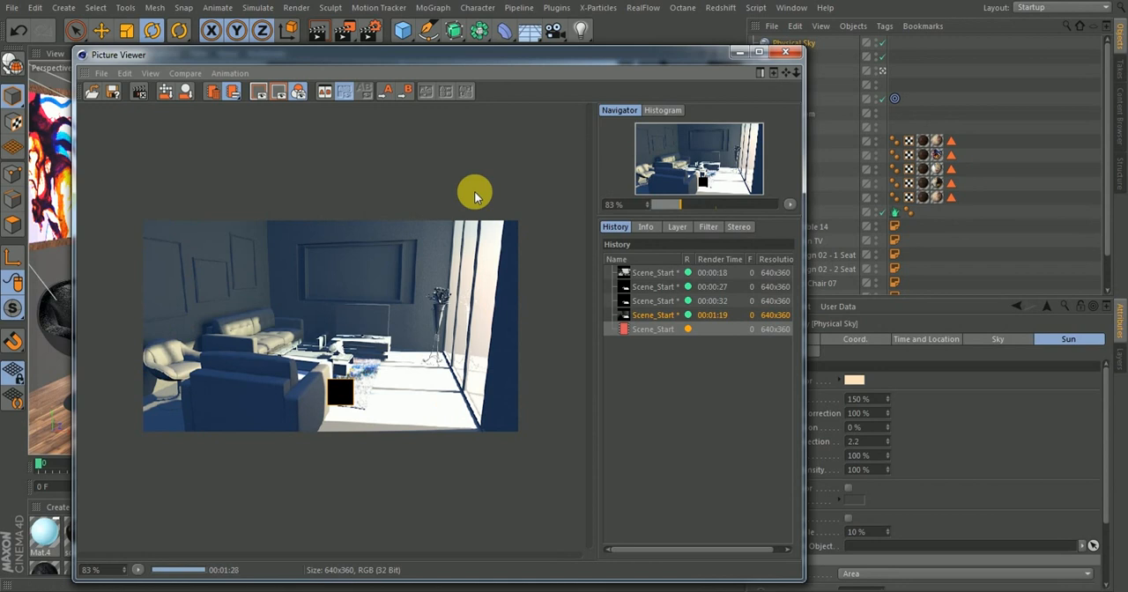
click(655, 314)
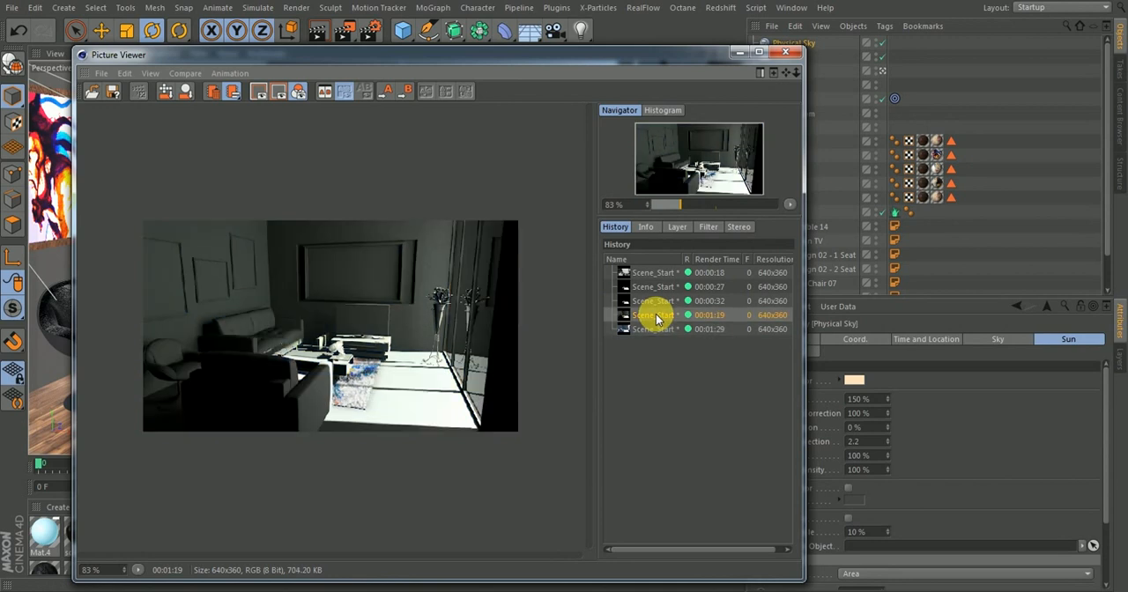
click(653, 330)
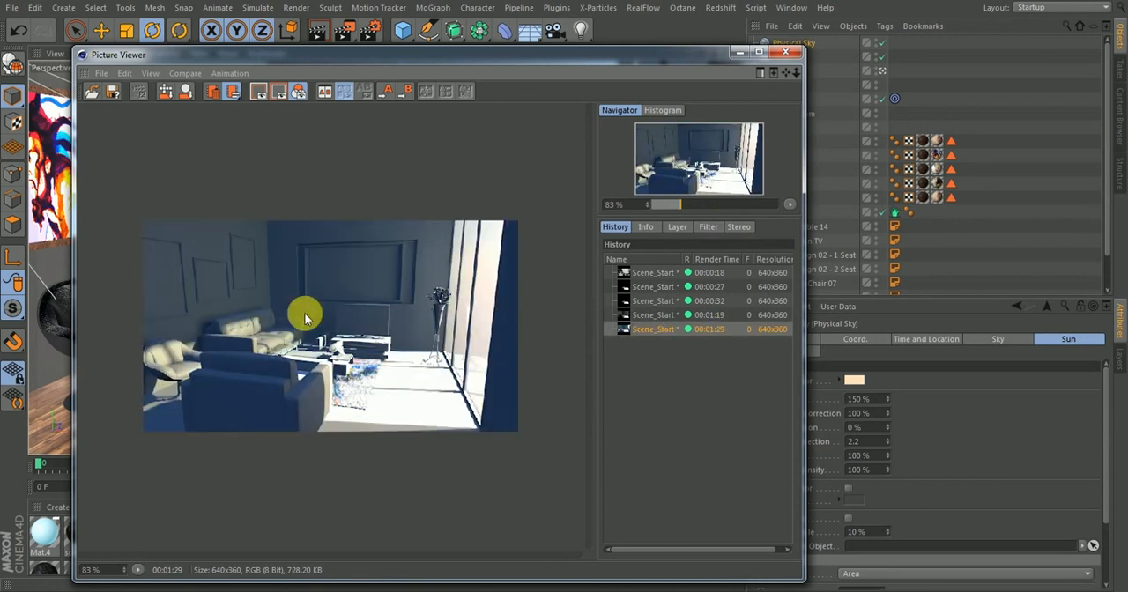
click(656, 315)
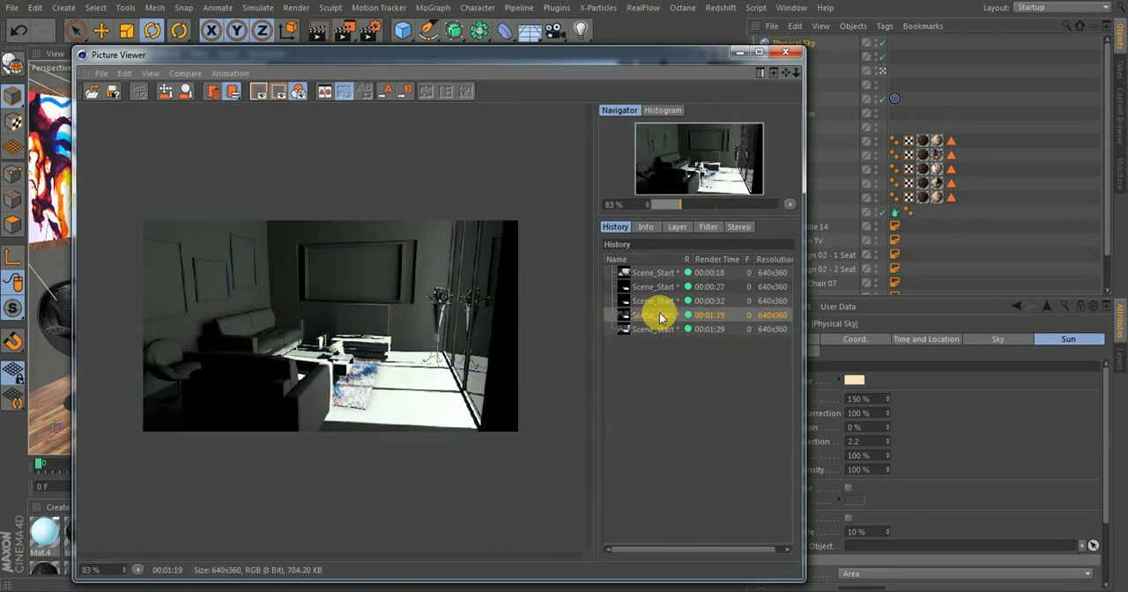
click(650, 329)
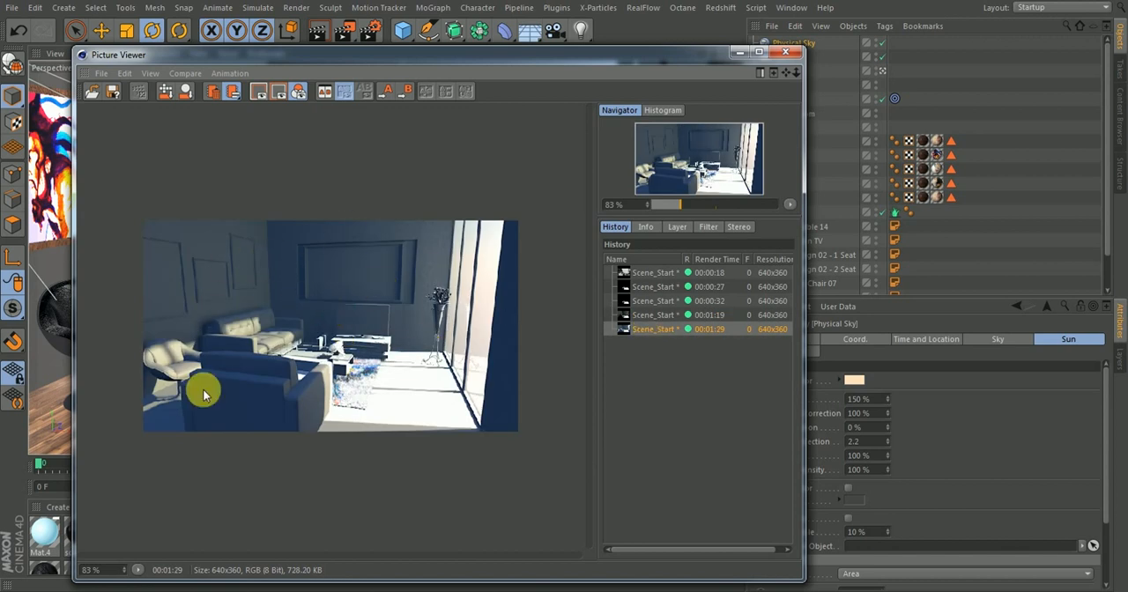
click(659, 317)
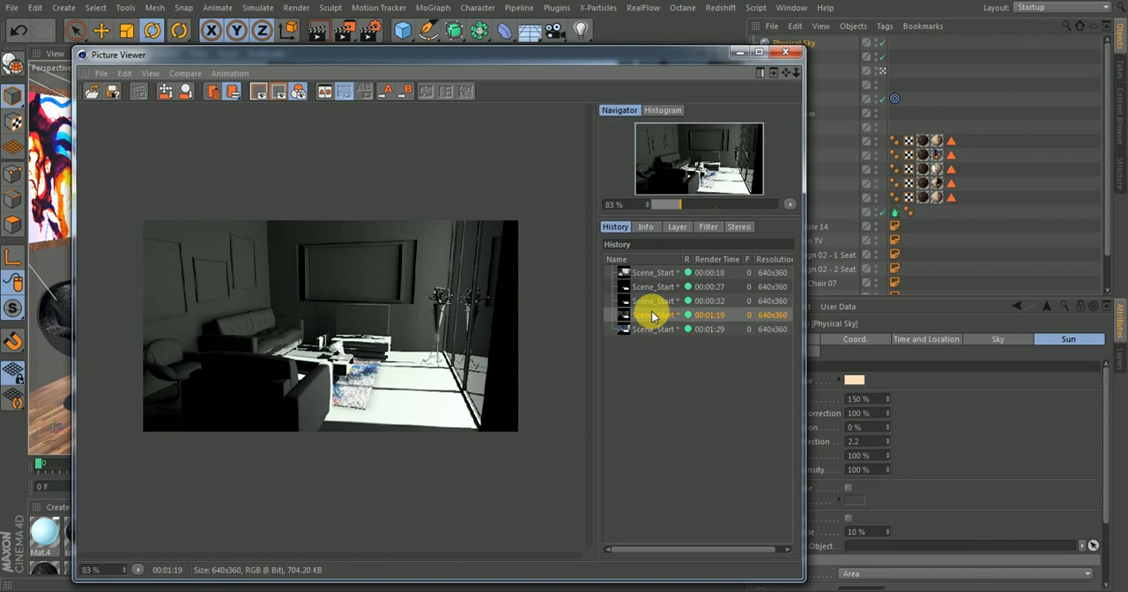
click(651, 328)
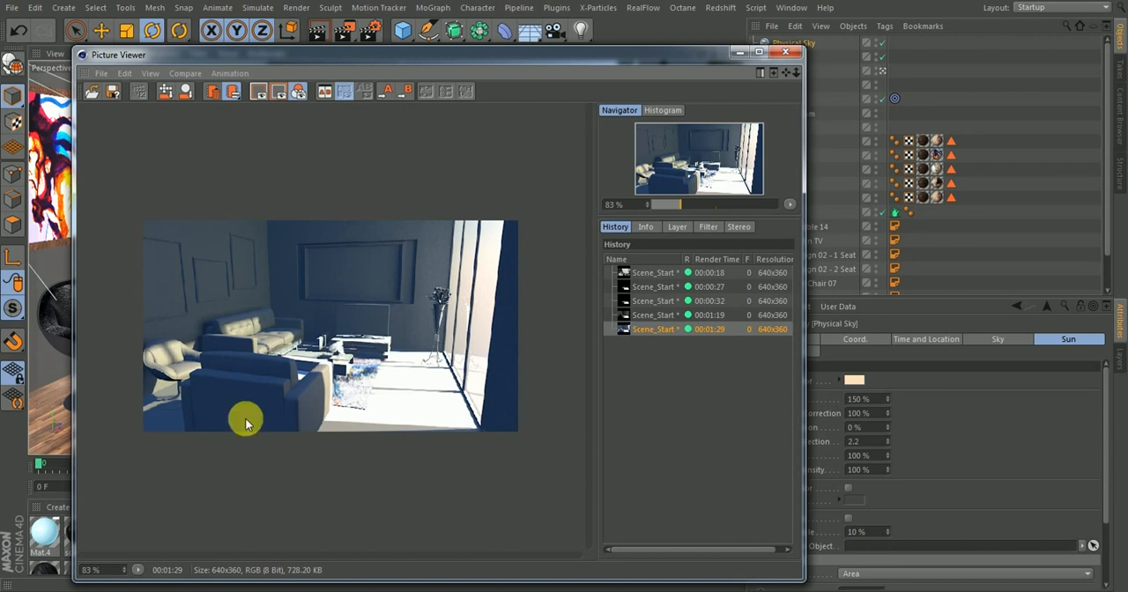
Add the Global Illumination effect to the render settings and set its samples to Low
click(370, 30)
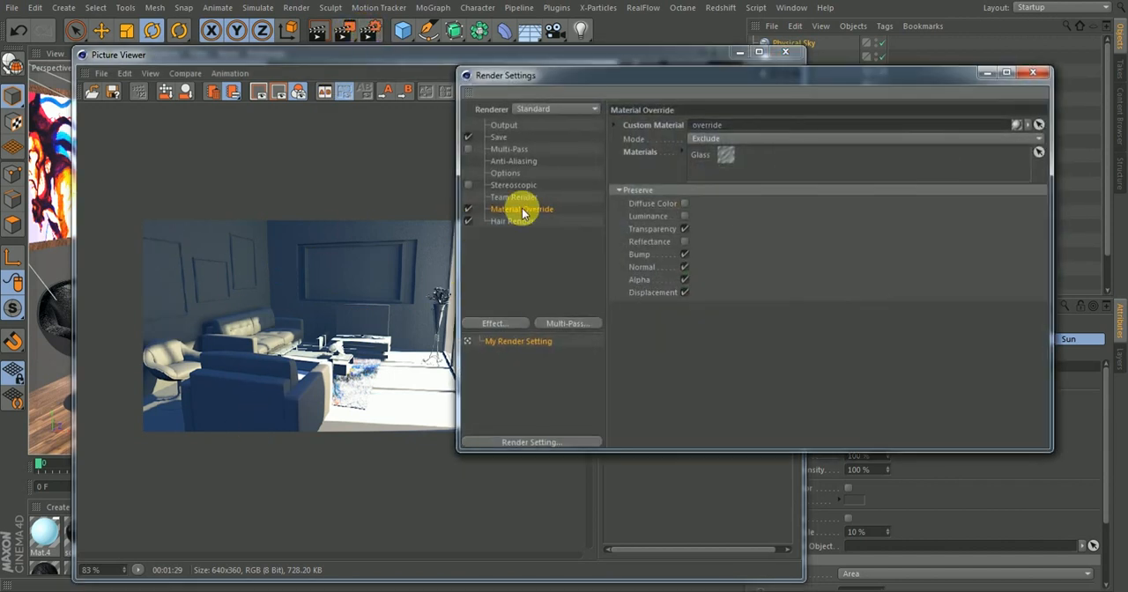
click(505, 268)
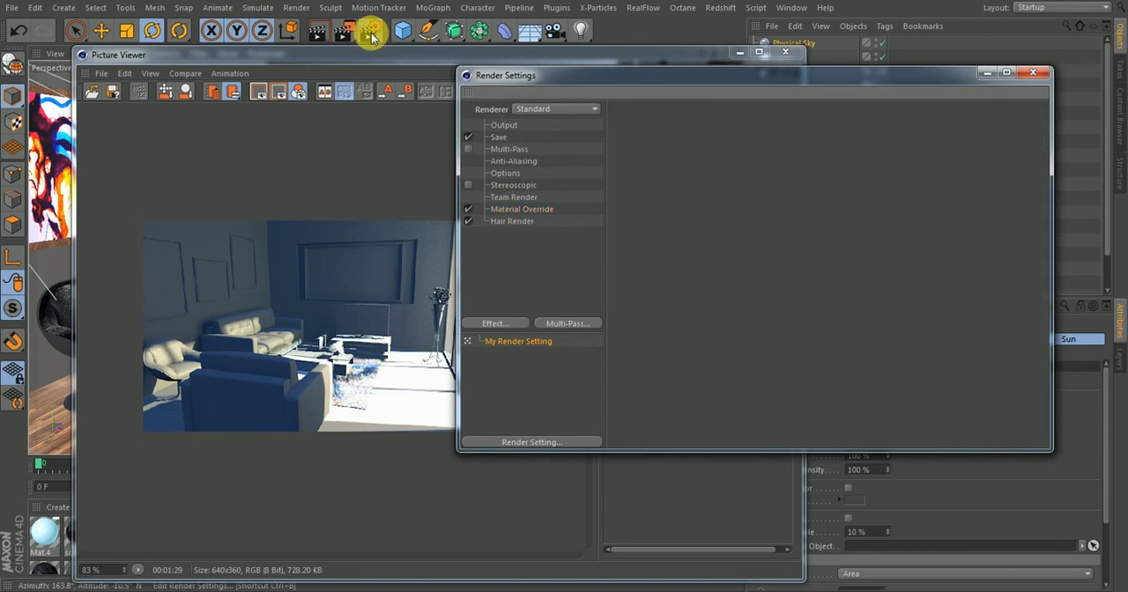
click(496, 323)
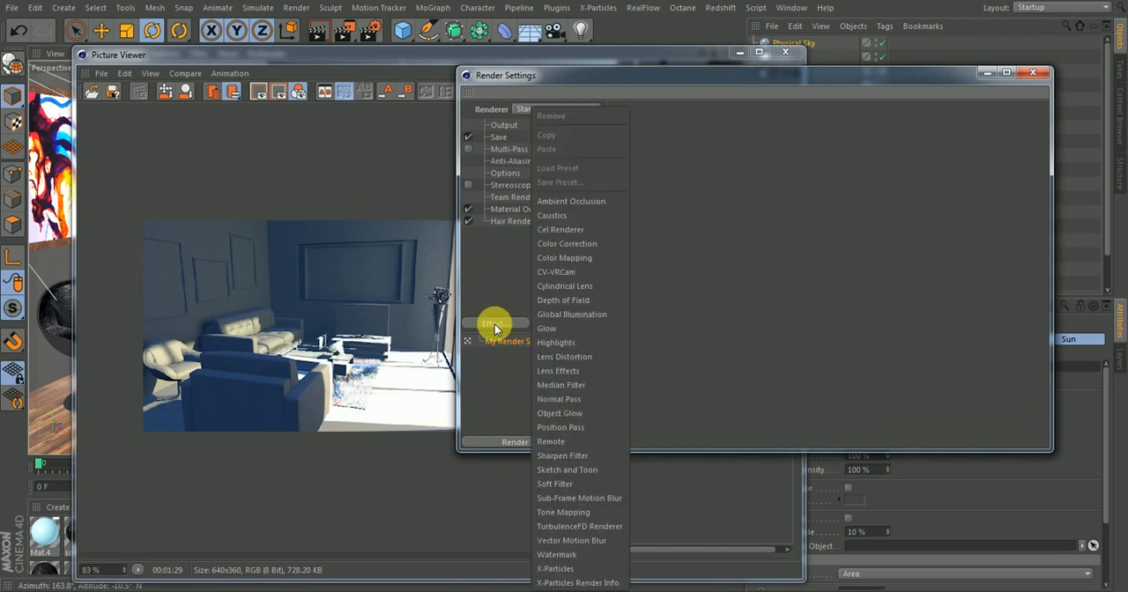
click(559, 314)
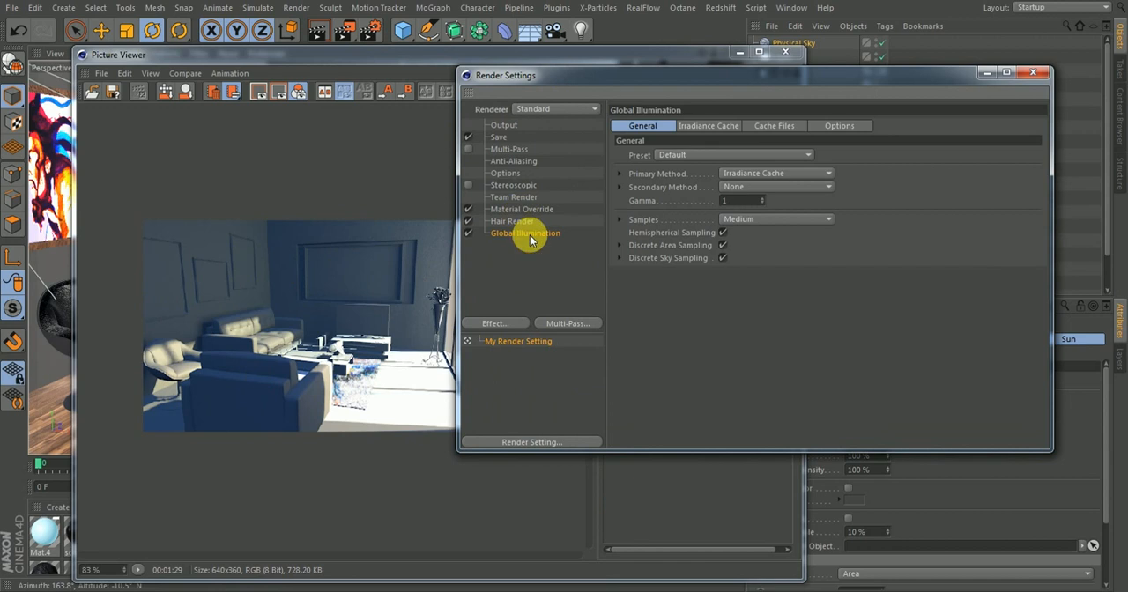
click(731, 221)
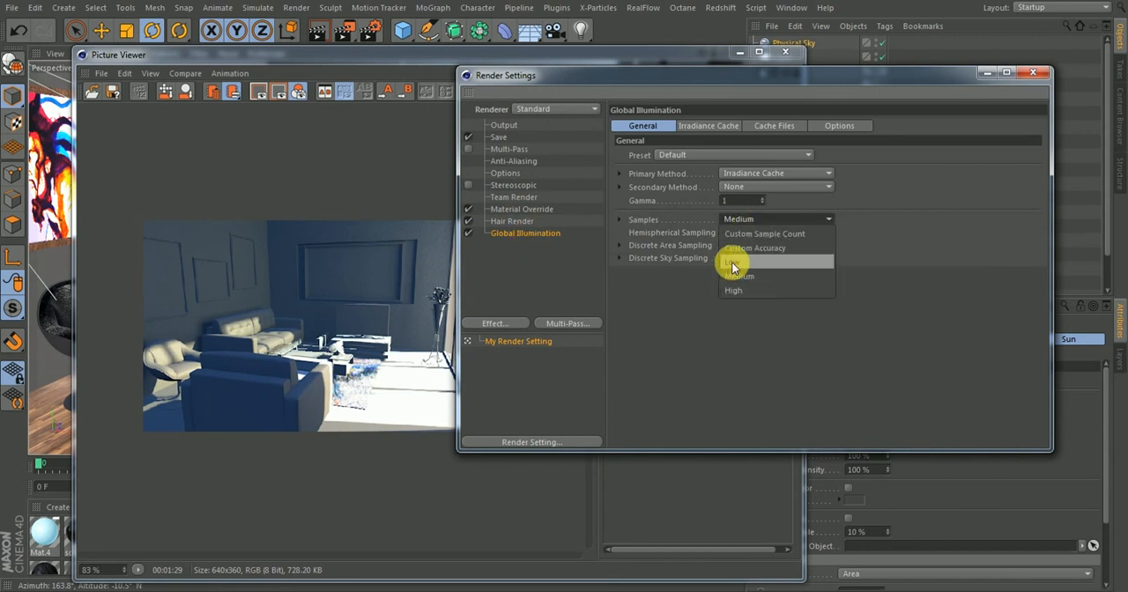
click(732, 261)
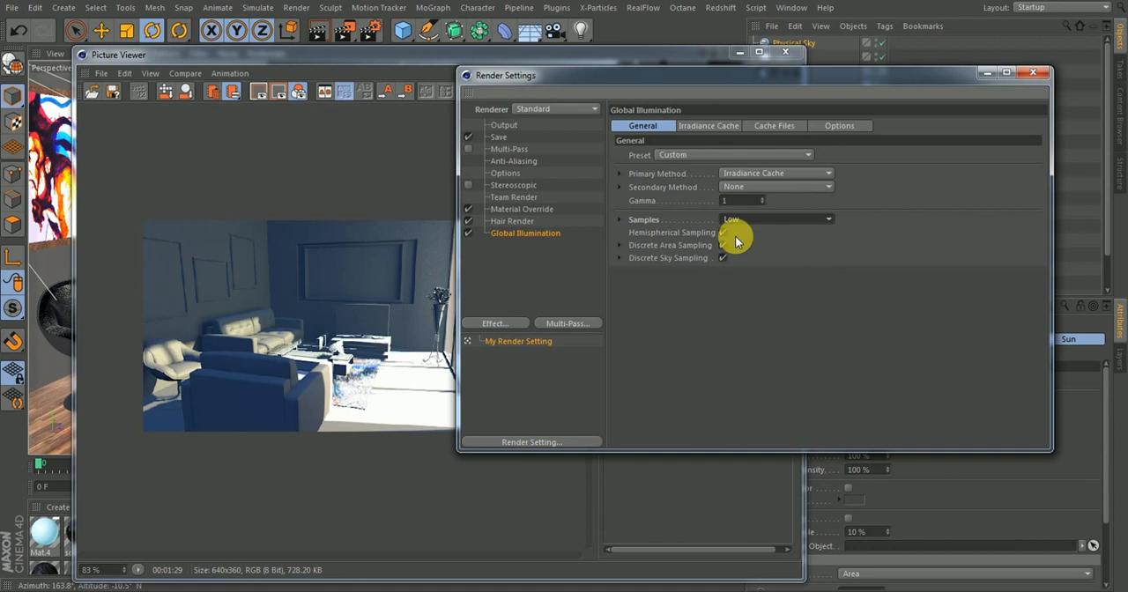
Set the irradiance cache's record density to Low, then customize it with a min rate of -2 and a max rate of 0
click(708, 126)
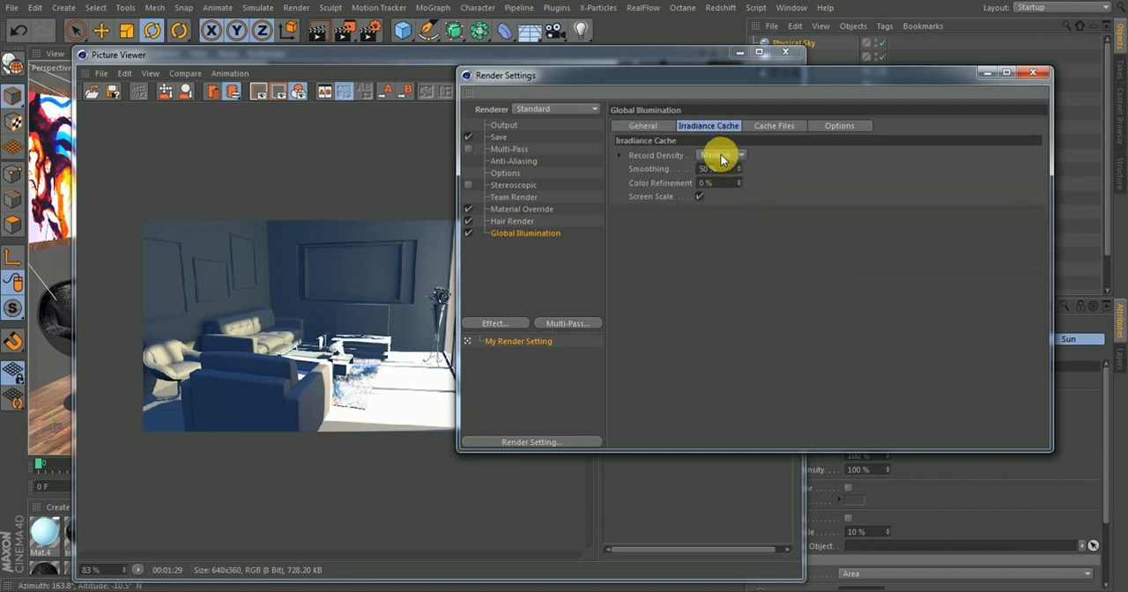
click(722, 158)
click(717, 196)
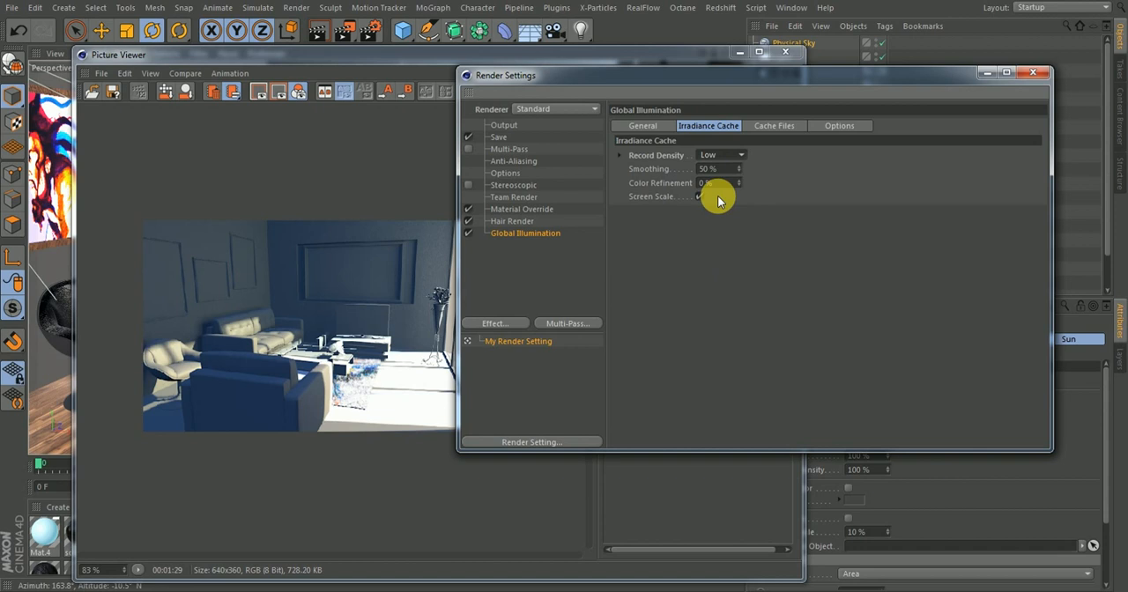
click(623, 154)
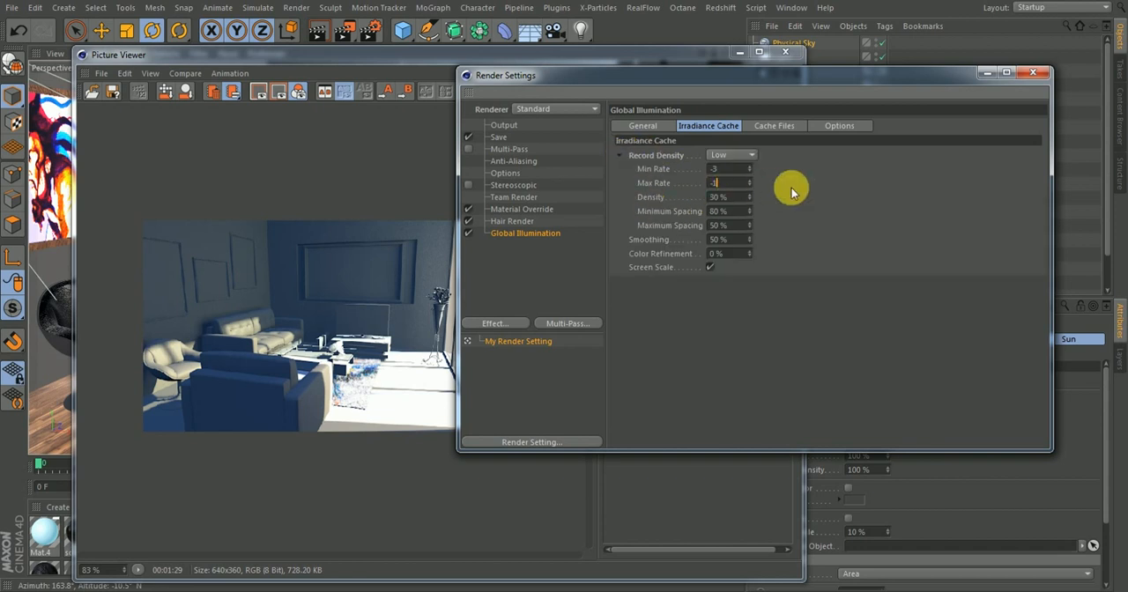
mouse_move(733, 187)
mouse_down()
mouse_move(666, 186)
mouse_move(719, 174)
mouse_up()
text(0)
key(Return)
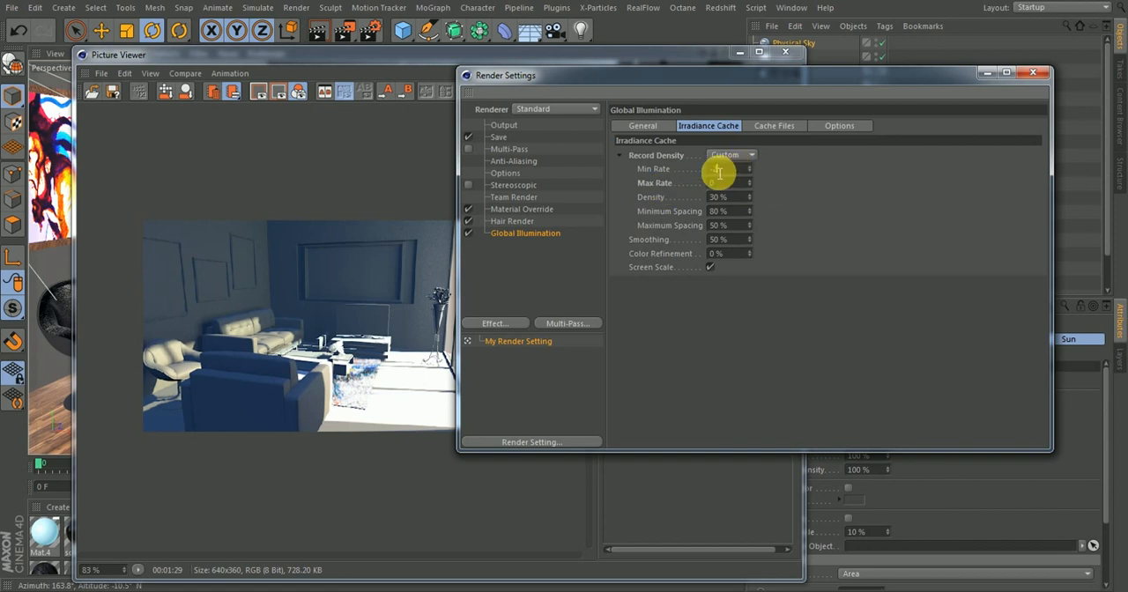
Switch the Global Illumination samples to Custom Sample Count with a sample count of 512
click(656, 126)
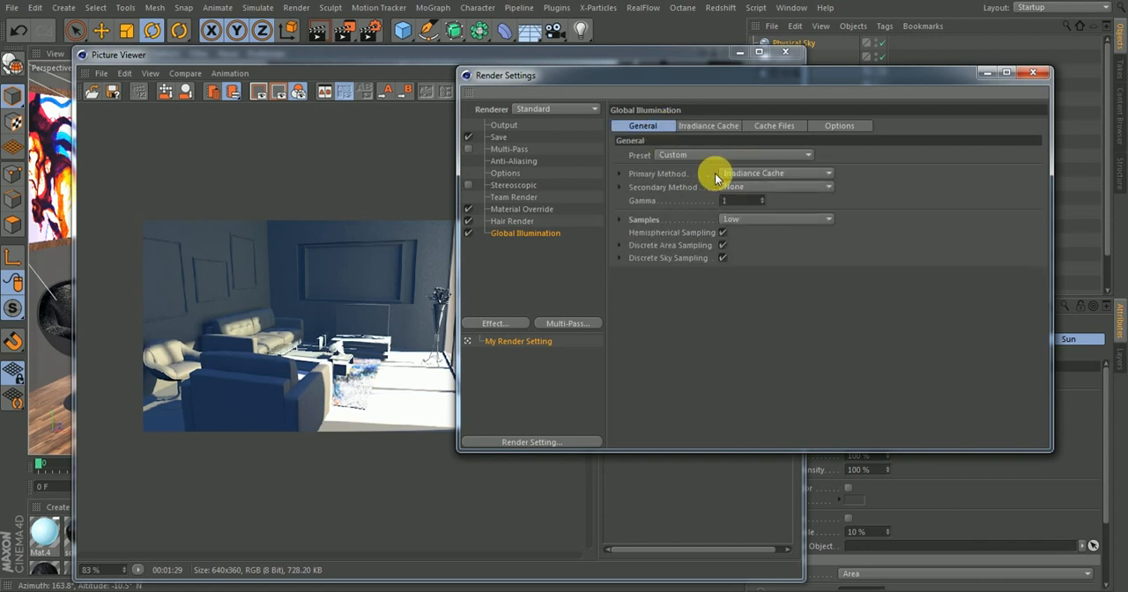
click(619, 219)
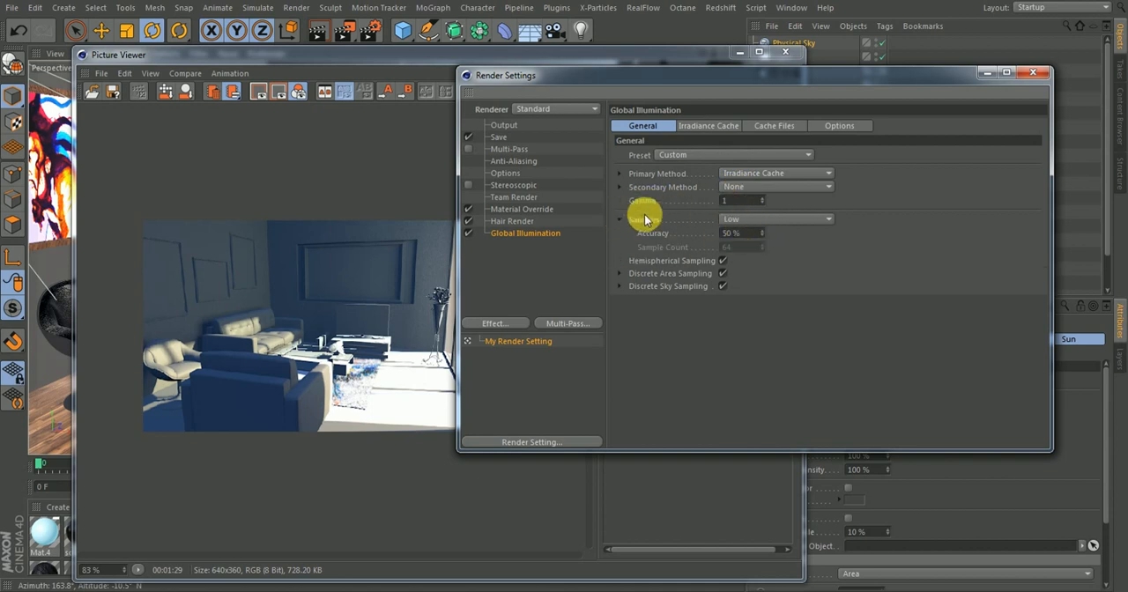
click(751, 219)
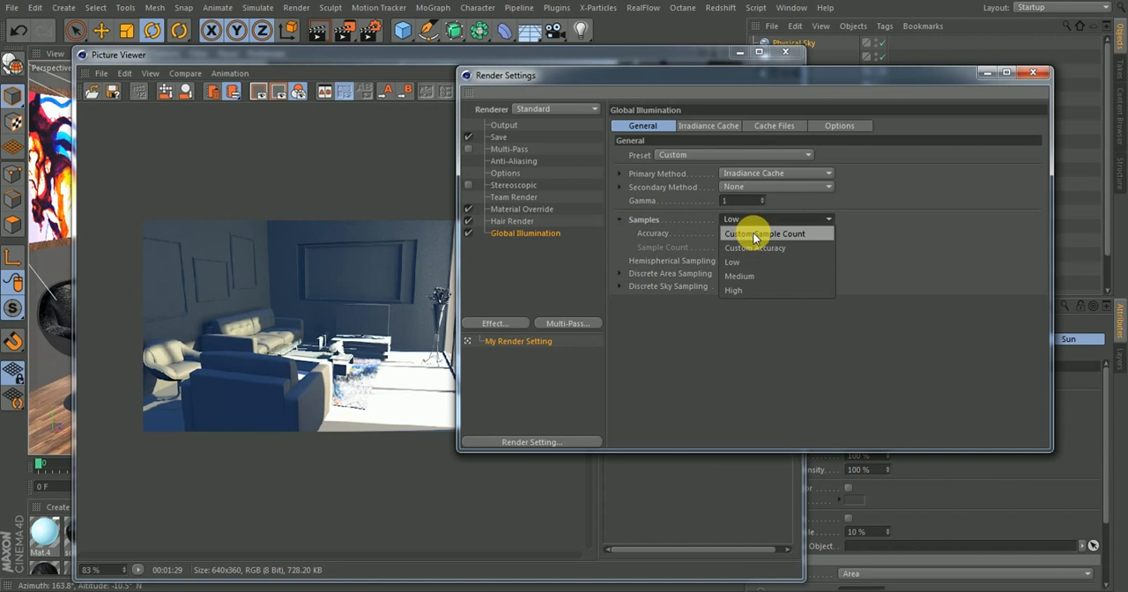
click(754, 233)
drag(737, 249, 622, 270)
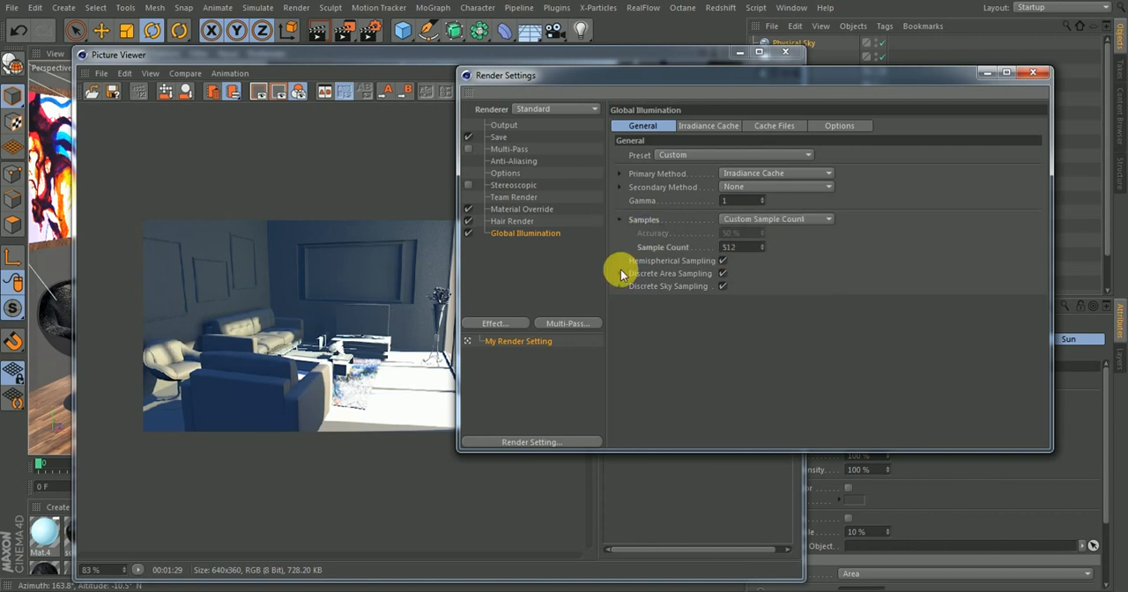
Look through the Irradiance Cache, Cache Files and Options settings of Global Illumination and close the render settings
click(710, 128)
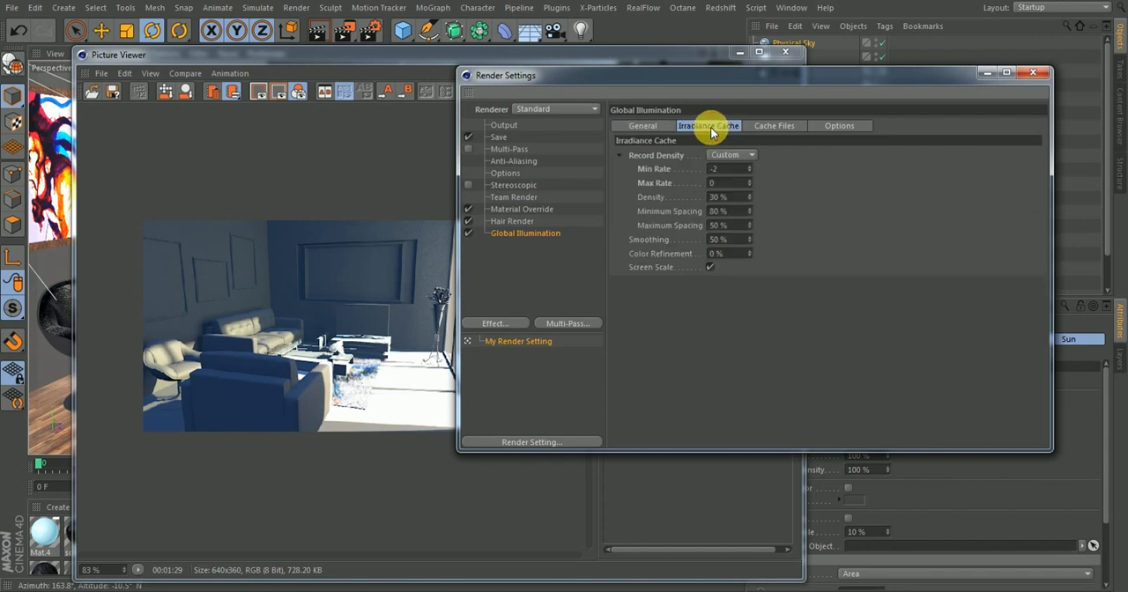
click(758, 126)
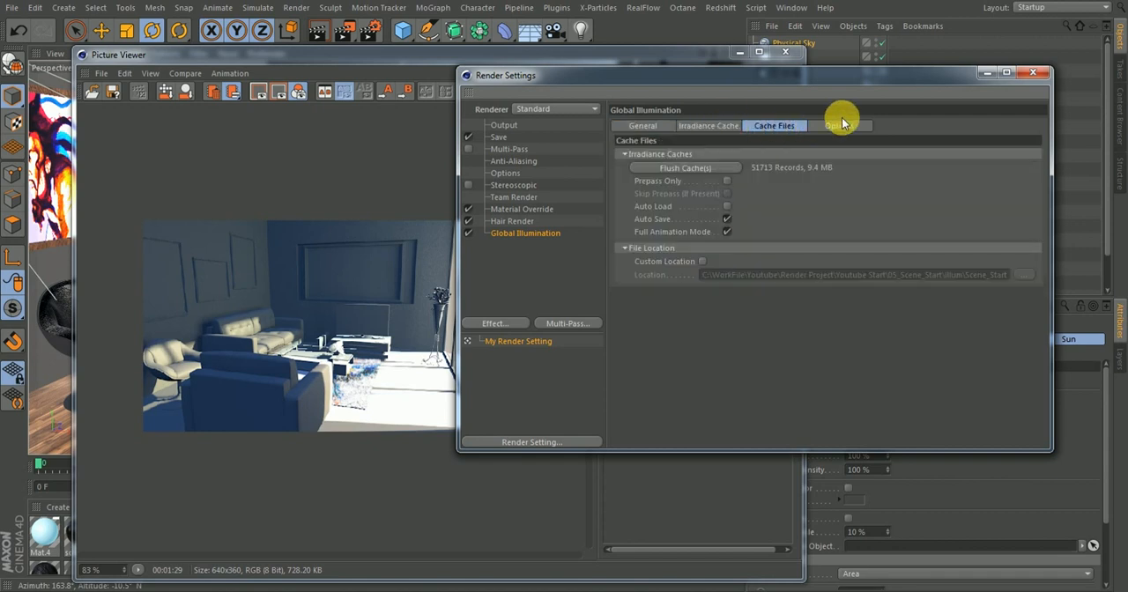
click(842, 126)
click(637, 125)
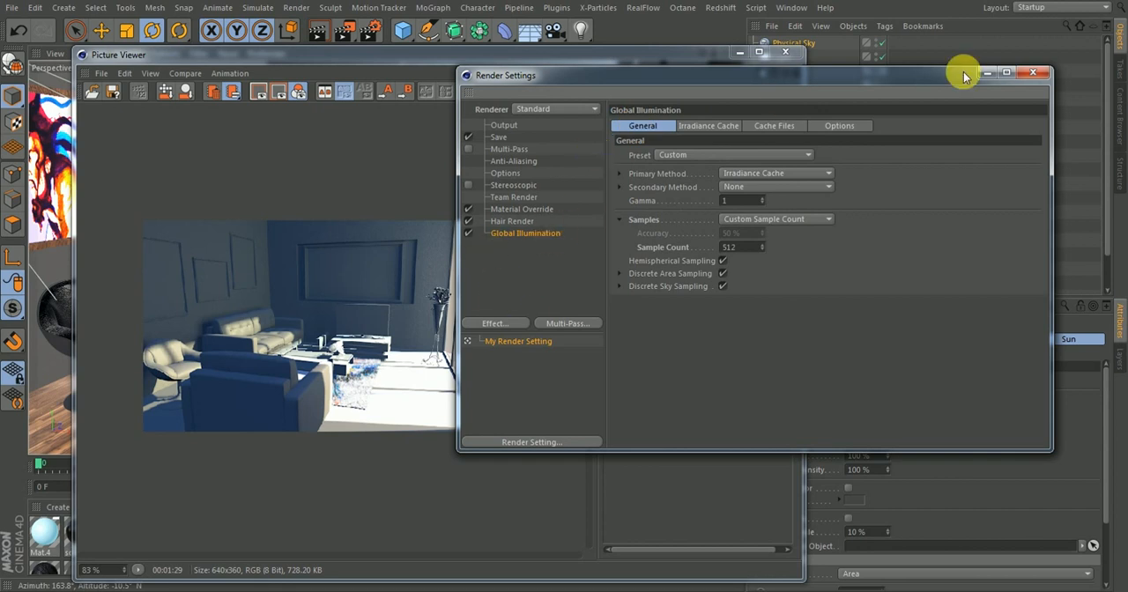
click(1034, 73)
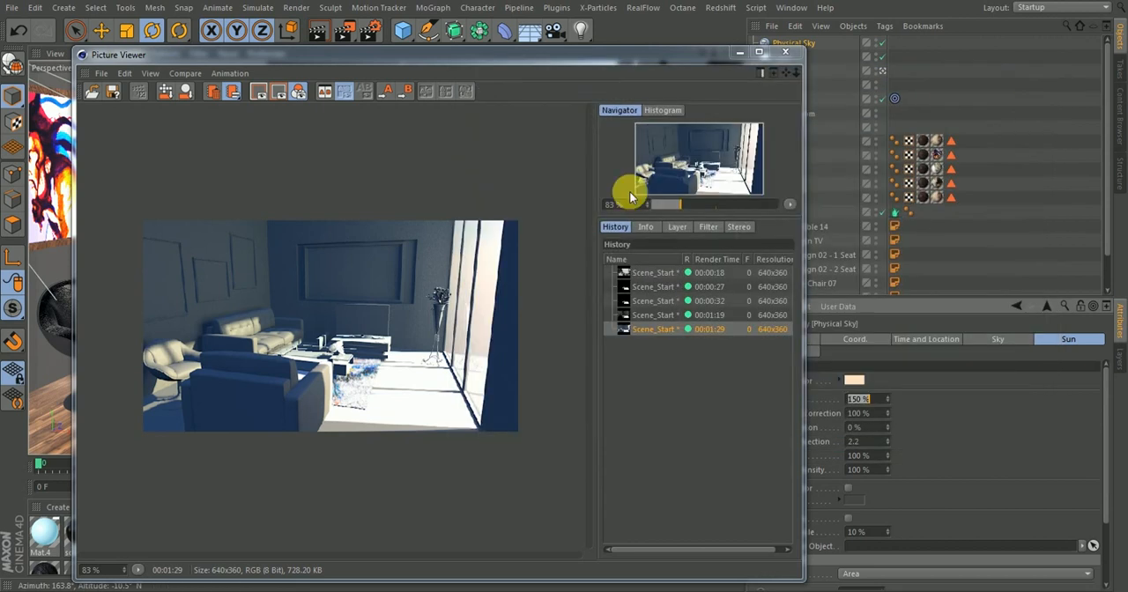
Set the Global Illumination gamma to 2 and render the scene to the Picture Viewer
click(374, 34)
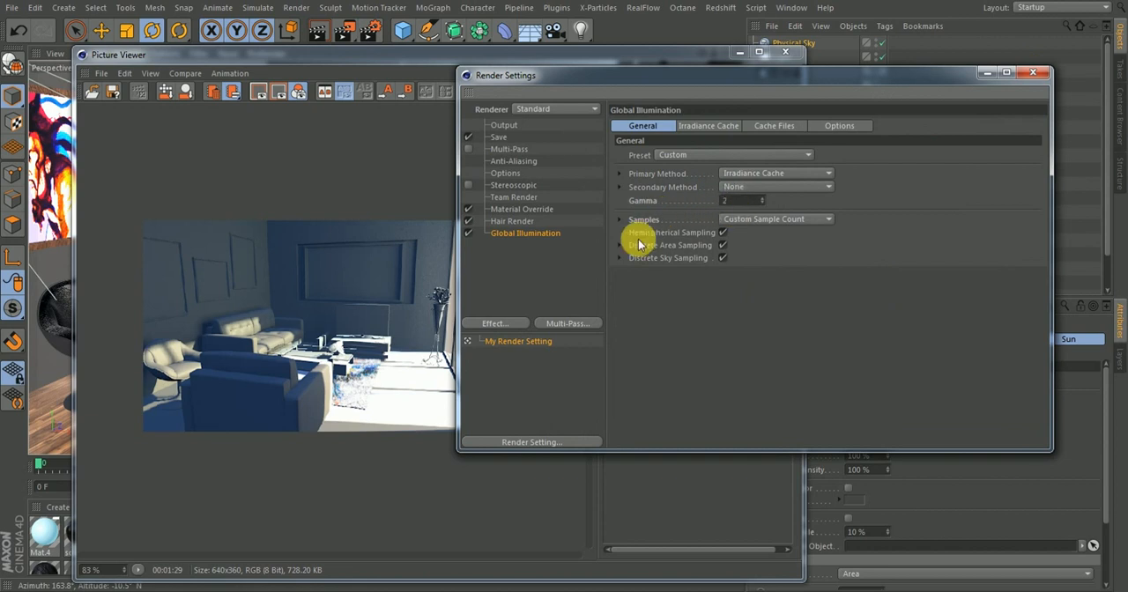
click(1033, 73)
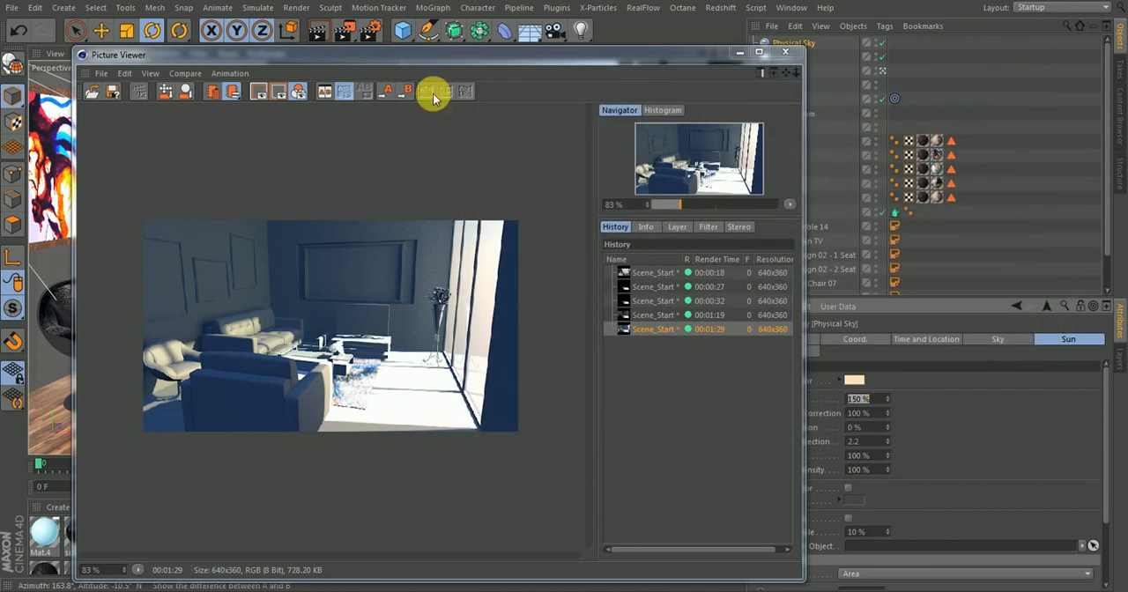
click(348, 34)
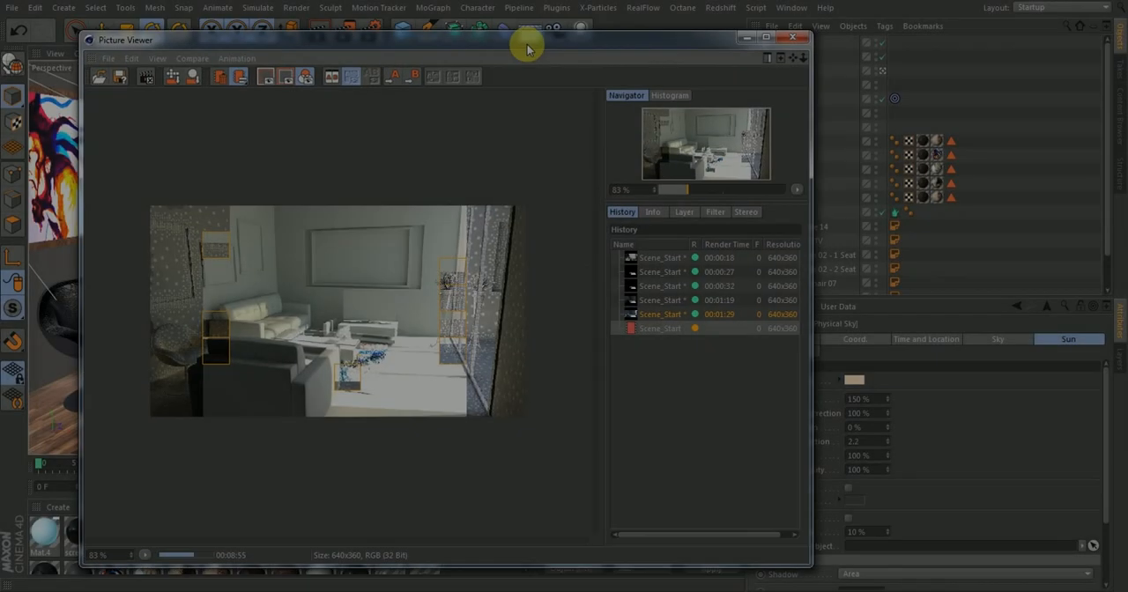
mouse_move(527, 45)
mouse_down()
mouse_move(517, 51)
mouse_move(529, 45)
mouse_up()
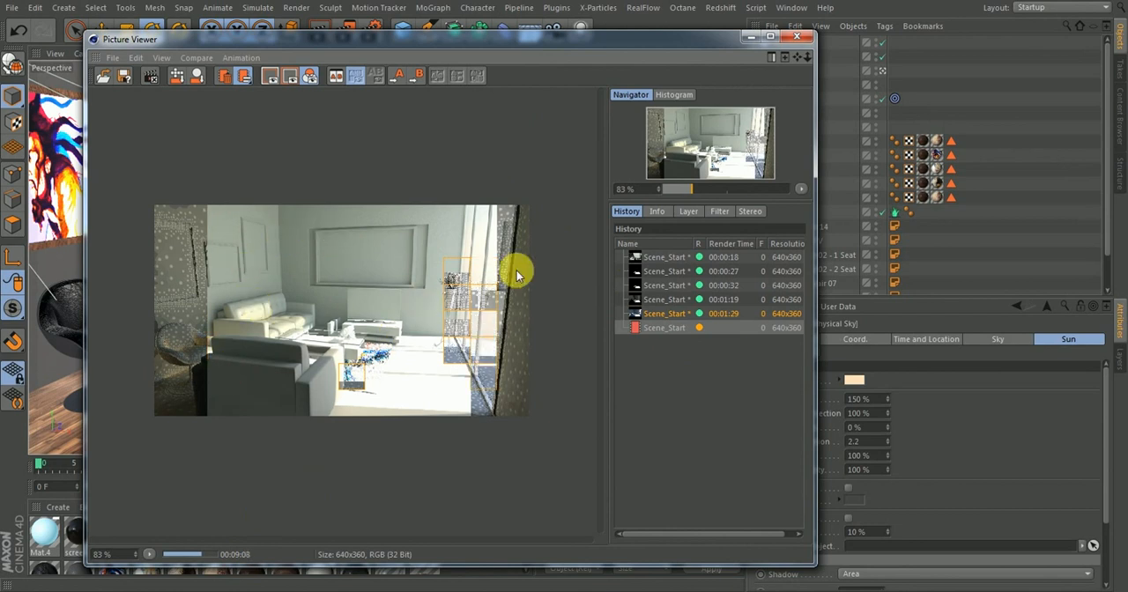
Compare the Global Illumination render in progress repeatedly with the previous Physical Sky render
click(655, 314)
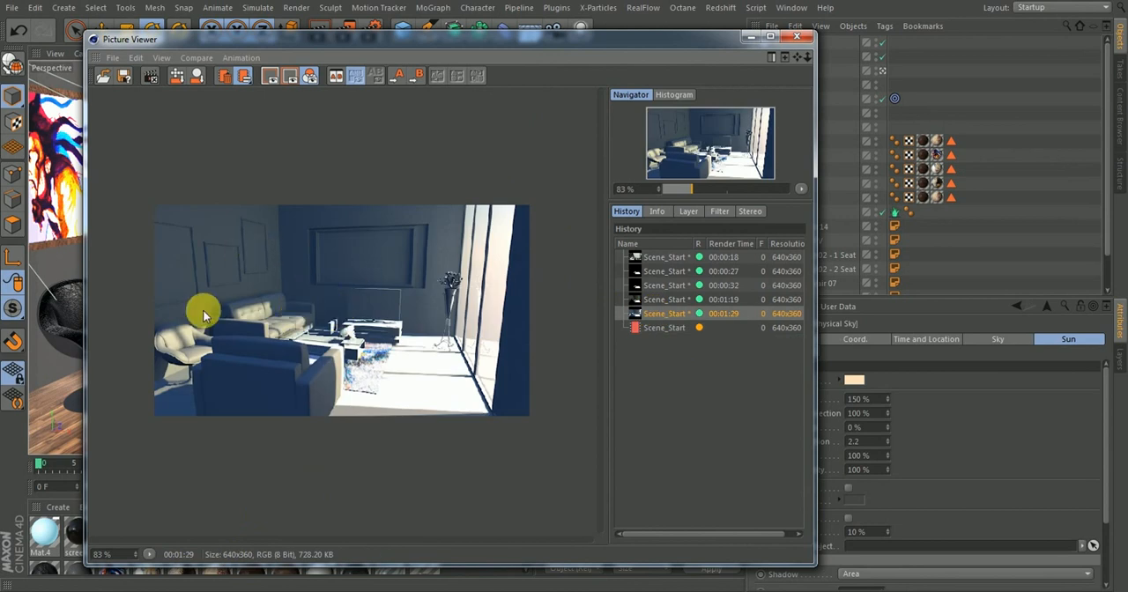
click(655, 332)
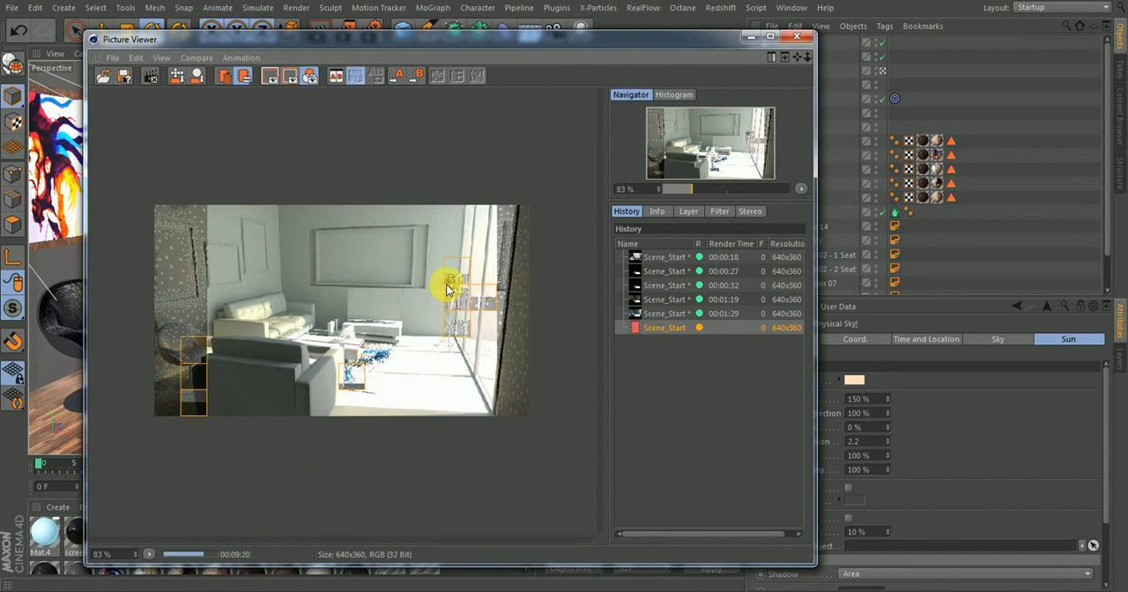
click(654, 314)
click(656, 329)
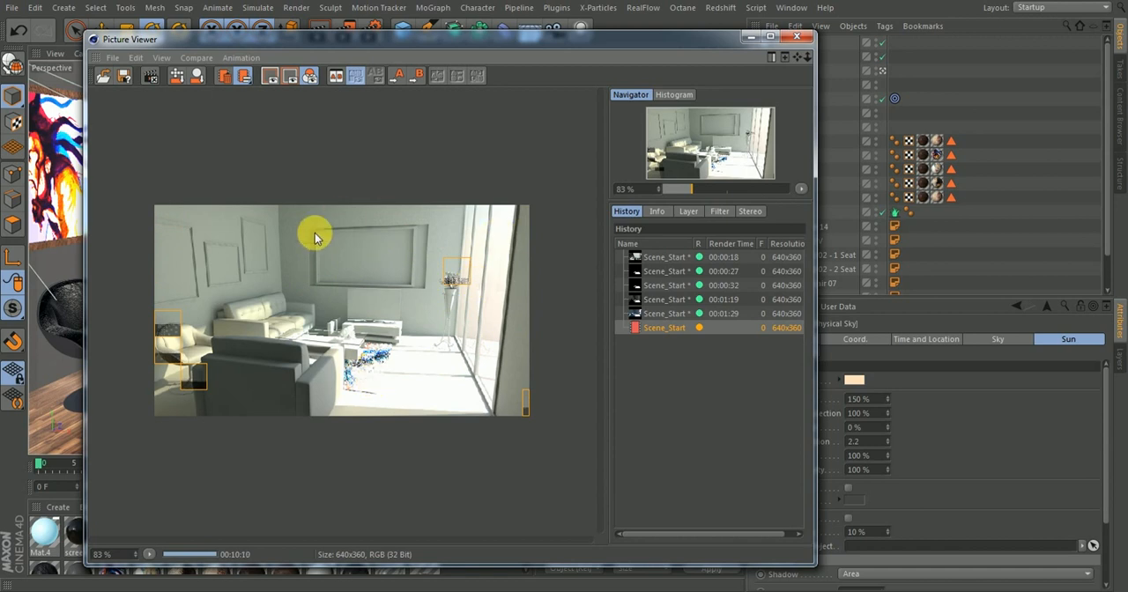
click(662, 317)
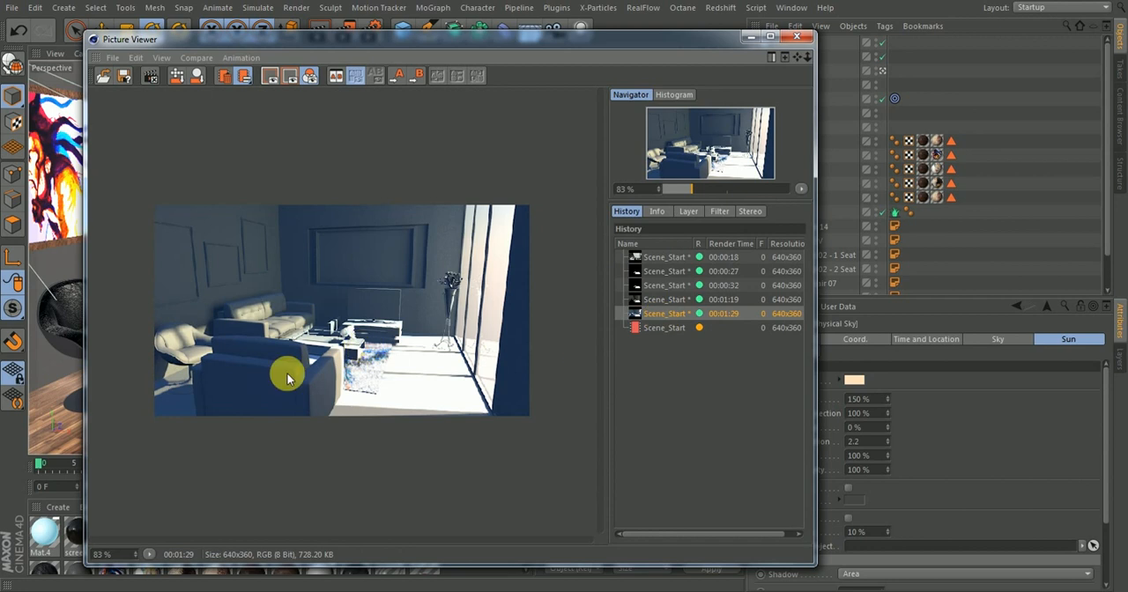
click(662, 327)
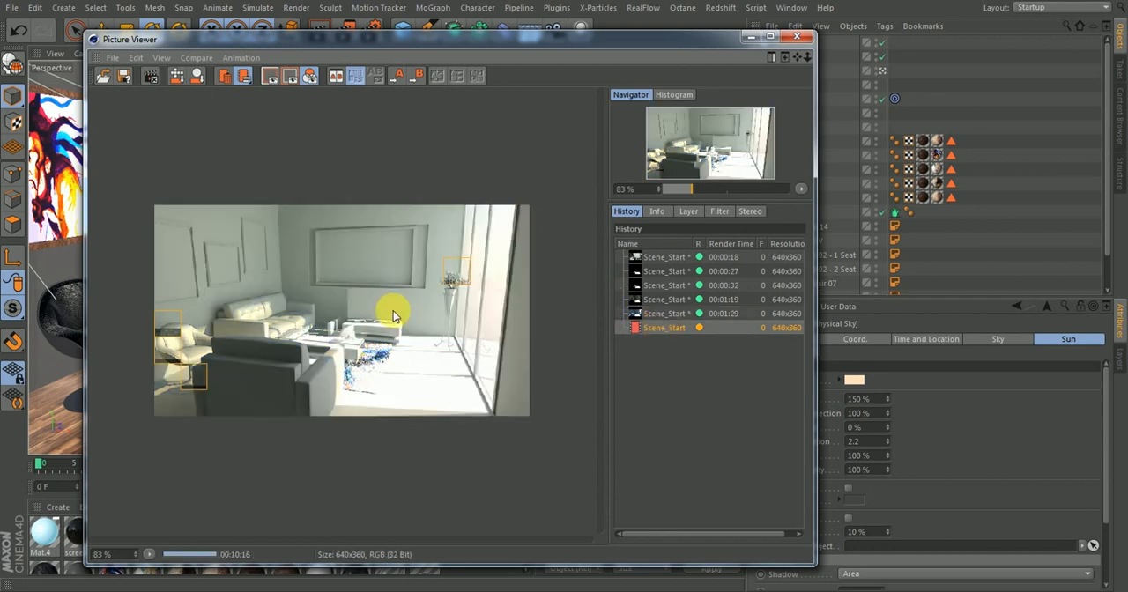
click(663, 314)
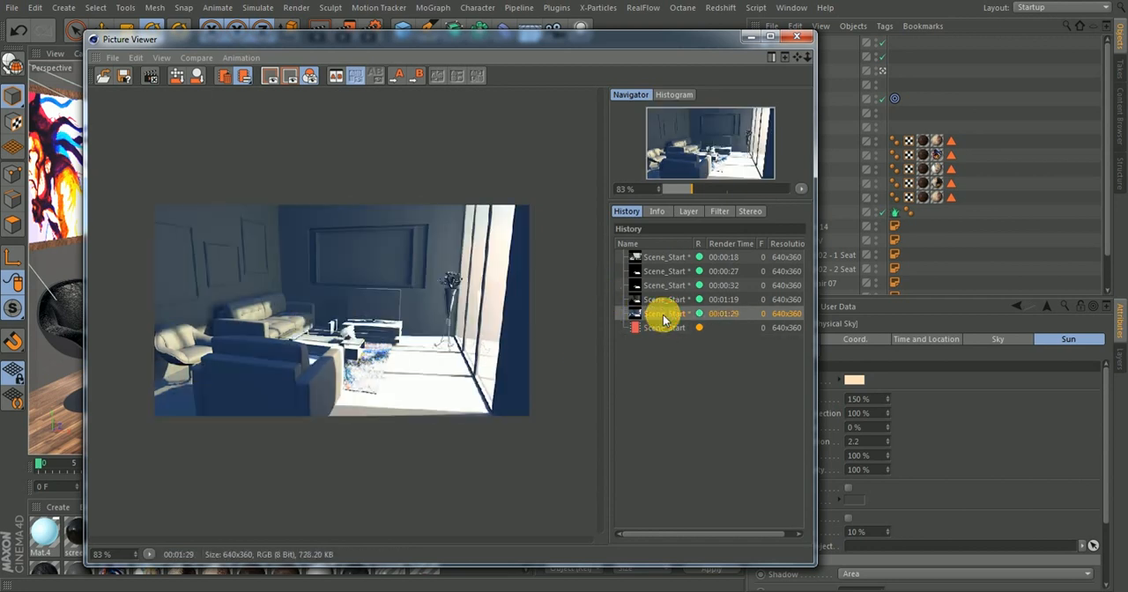
click(648, 328)
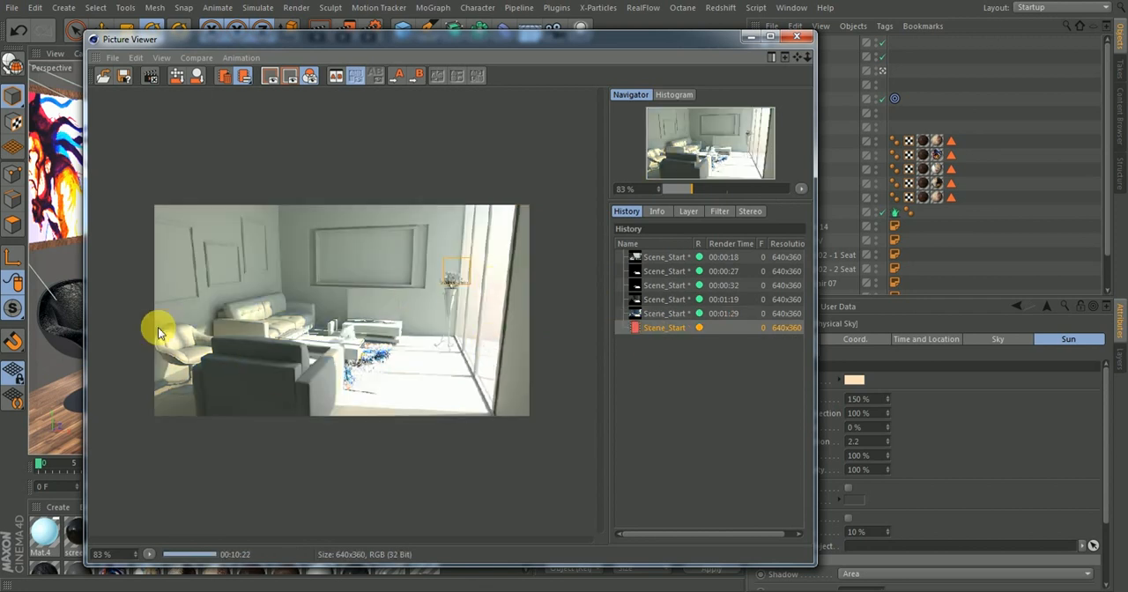
Review all renders in the history one after another, from the first test to the Global Illumination render
click(663, 257)
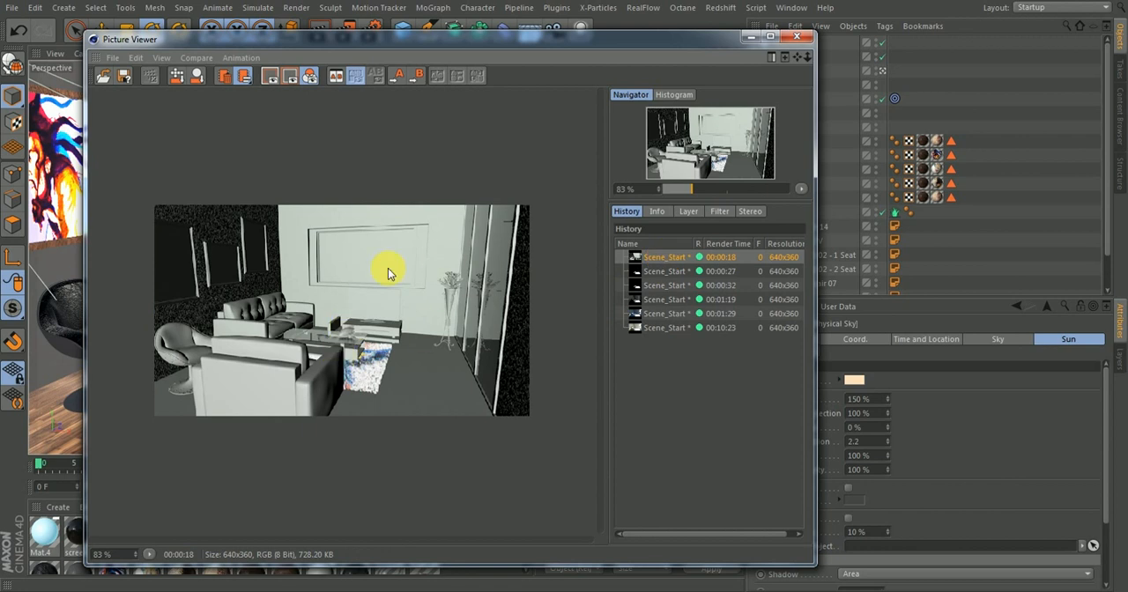
click(666, 270)
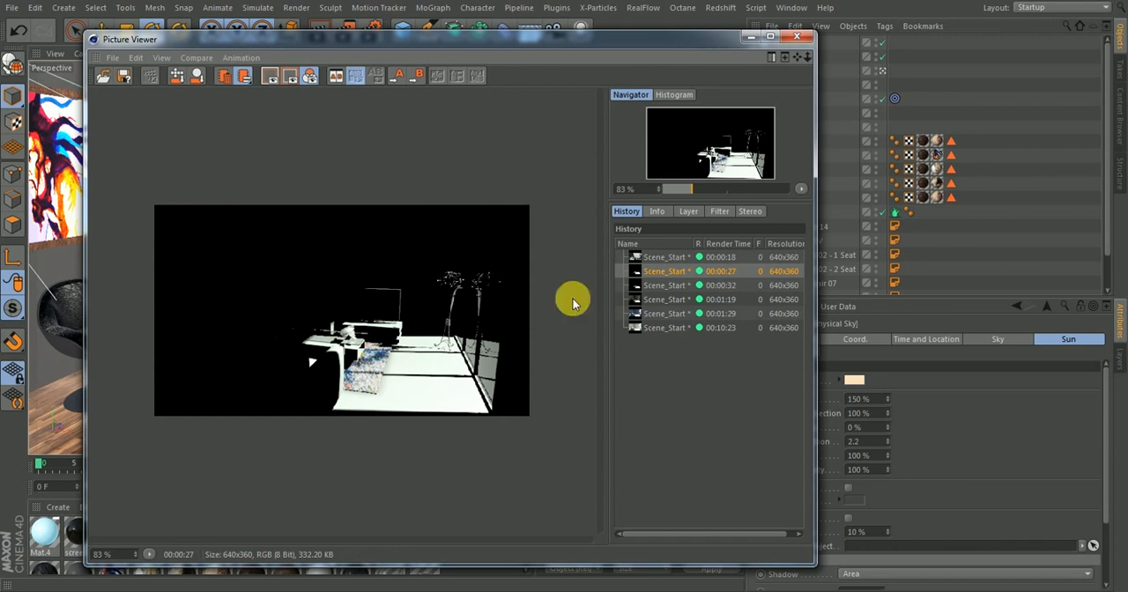
click(652, 286)
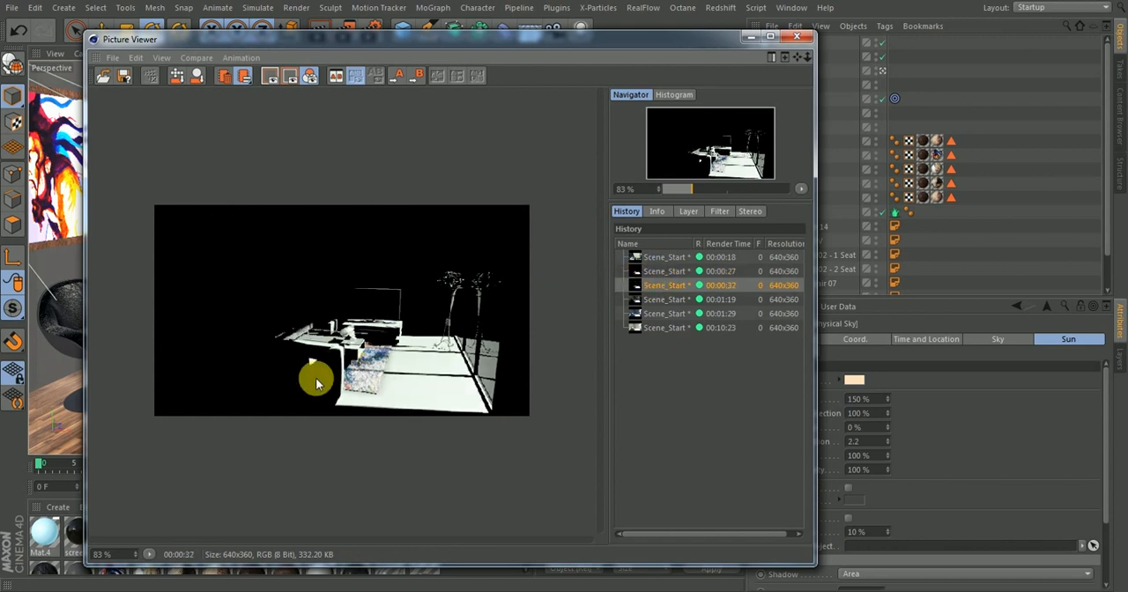
click(660, 298)
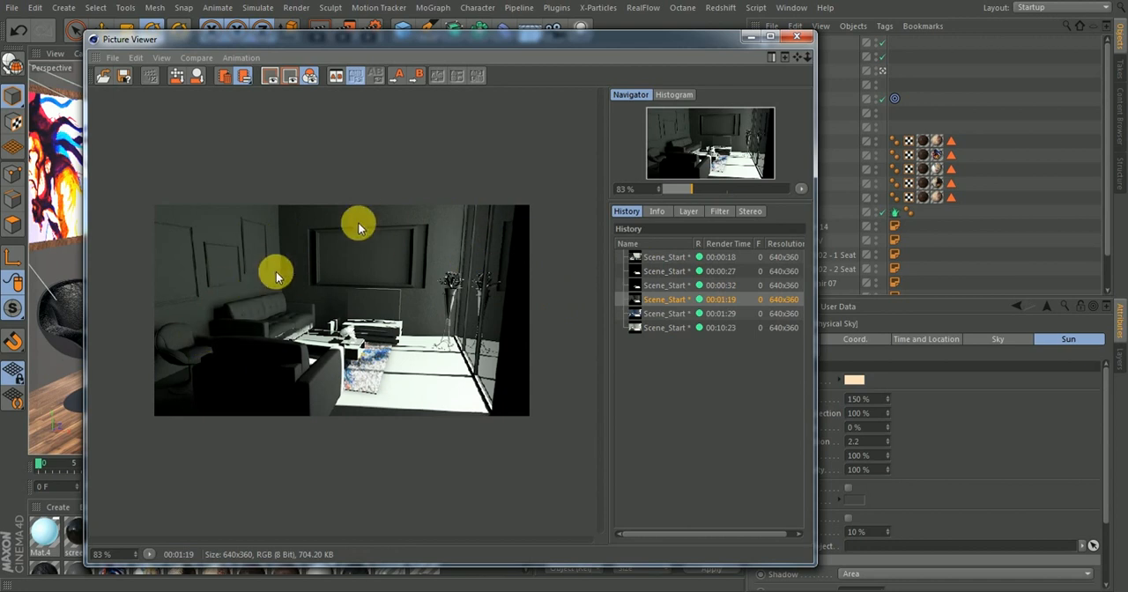
click(661, 315)
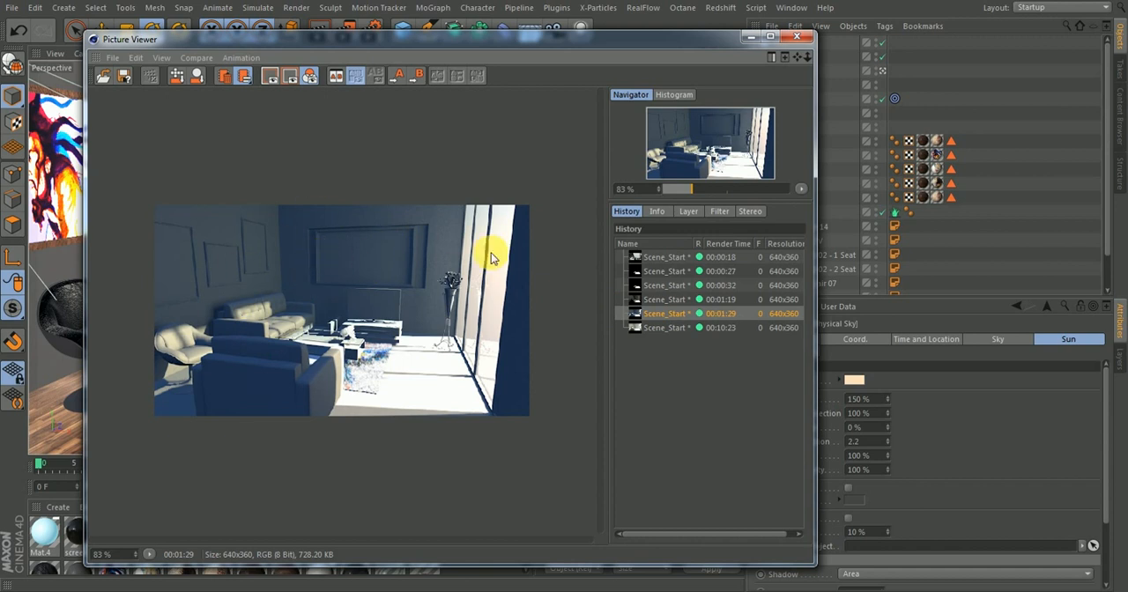
click(657, 328)
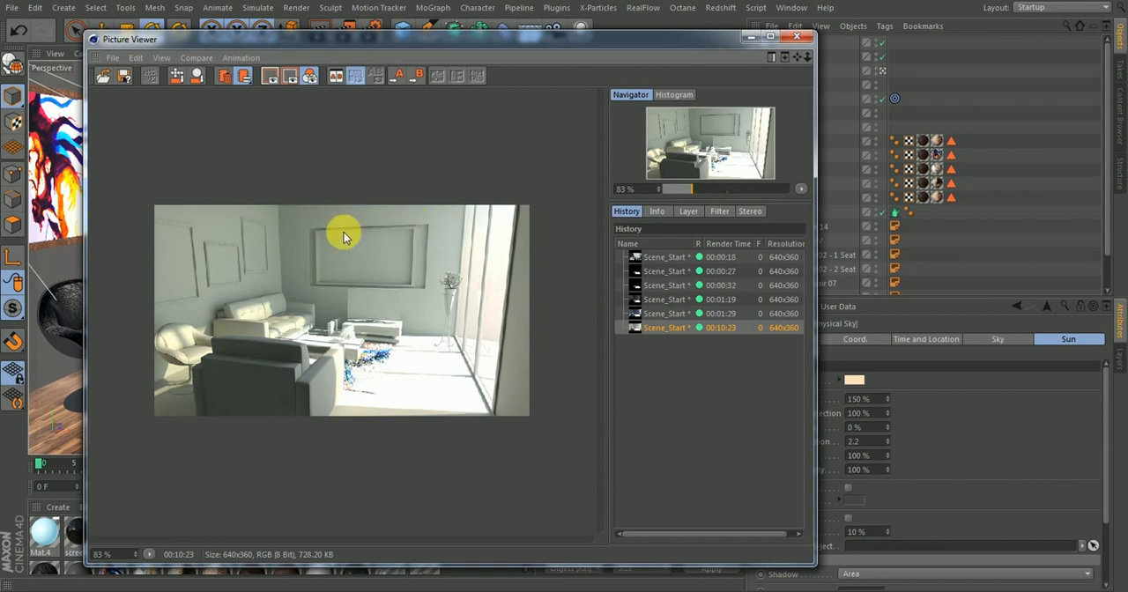
Open the render settings, inspect the Default Light option, and glance at the latest render in the Picture Viewer
click(750, 38)
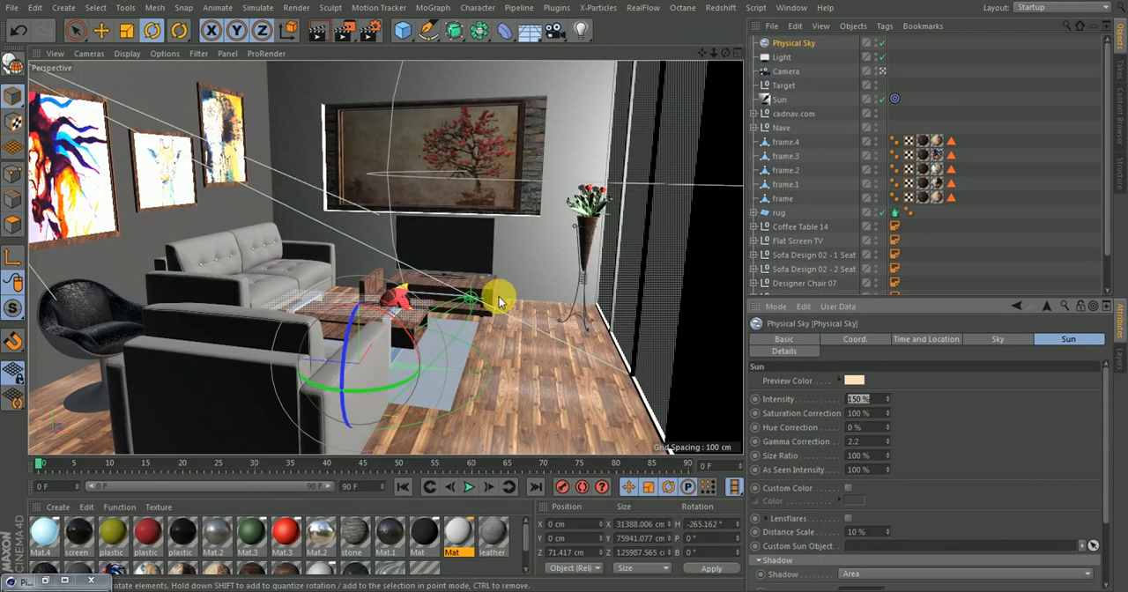
click(981, 85)
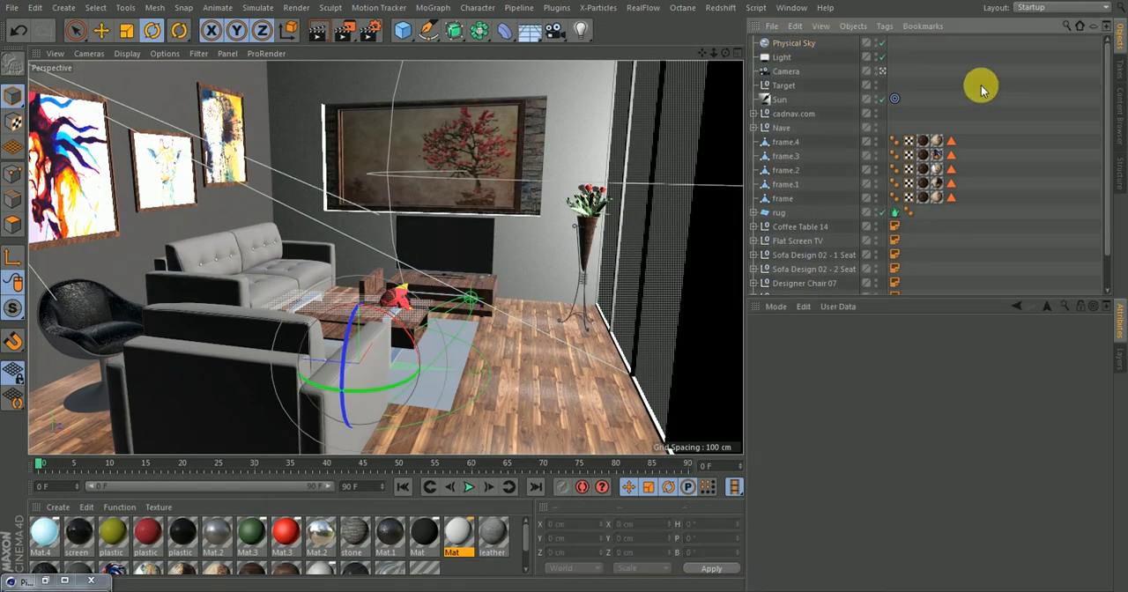
click(368, 34)
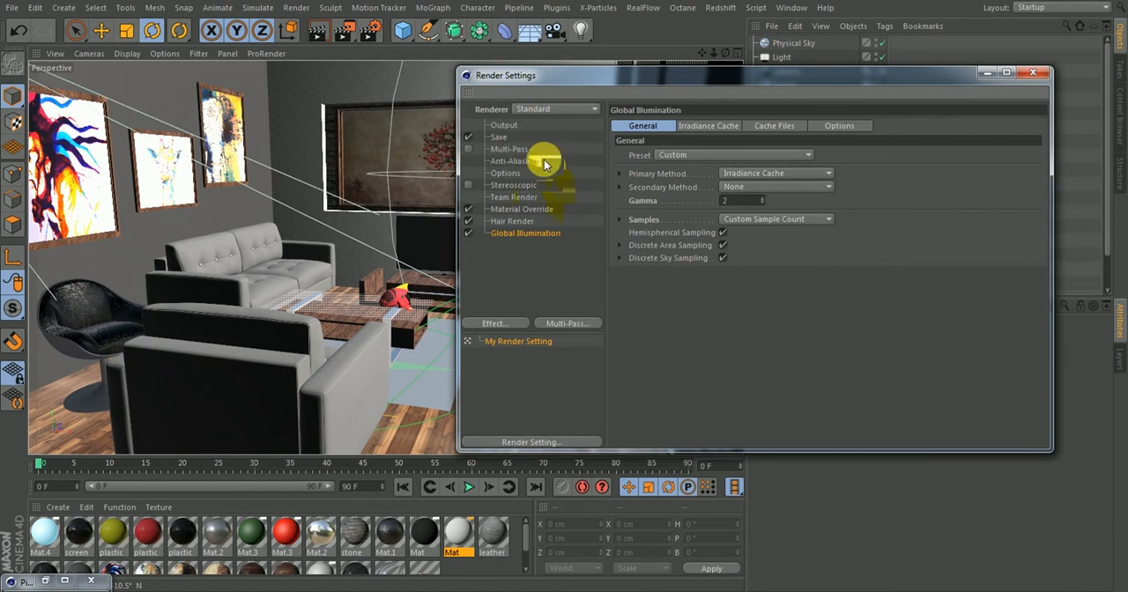
click(508, 173)
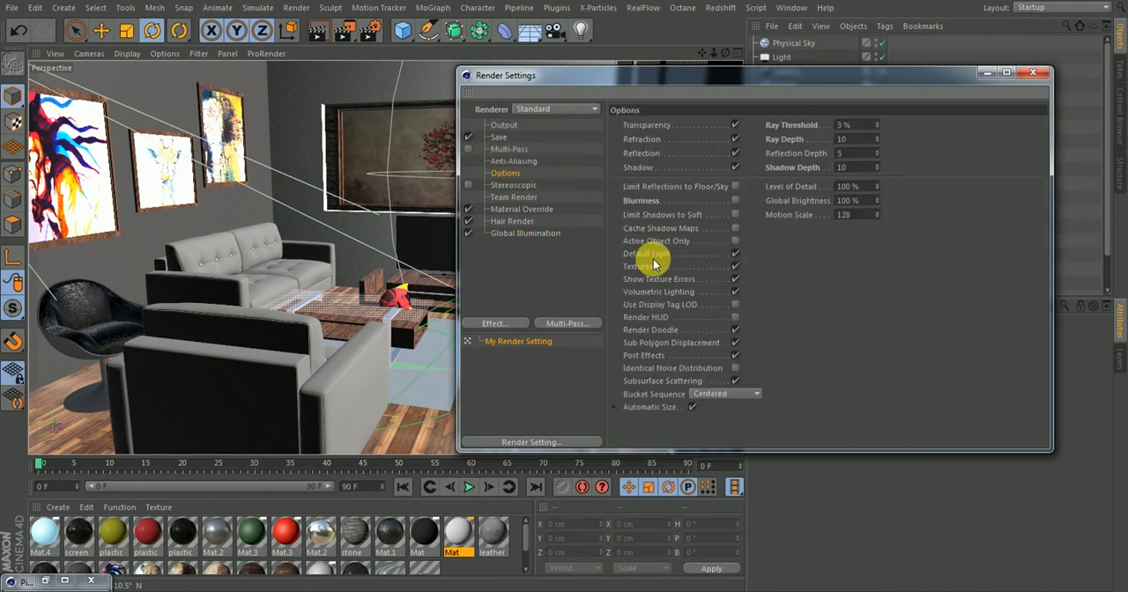
click(736, 254)
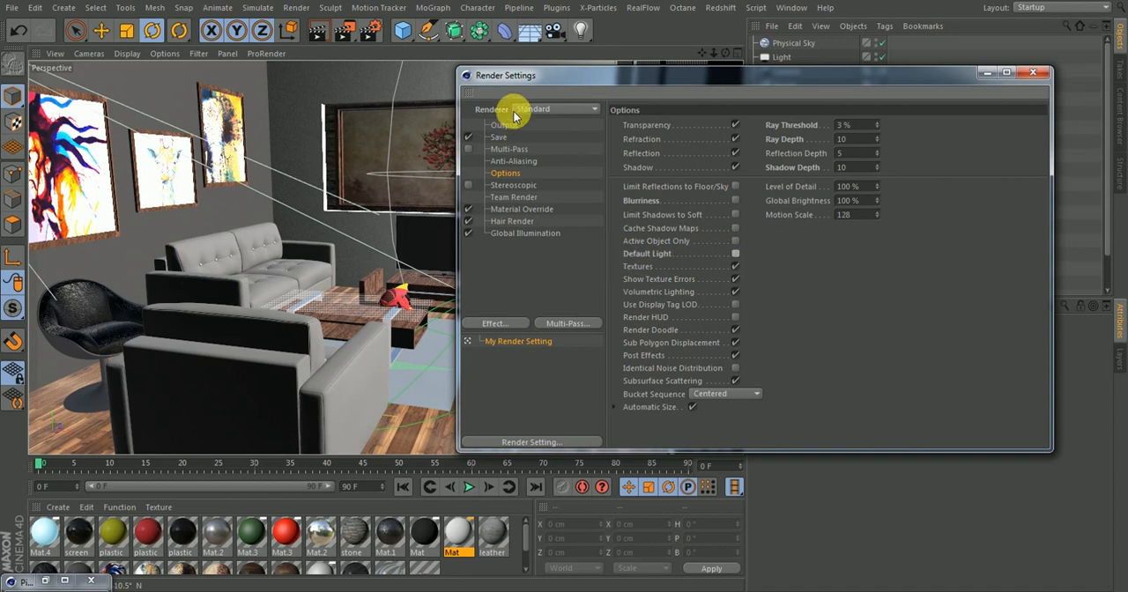
click(515, 254)
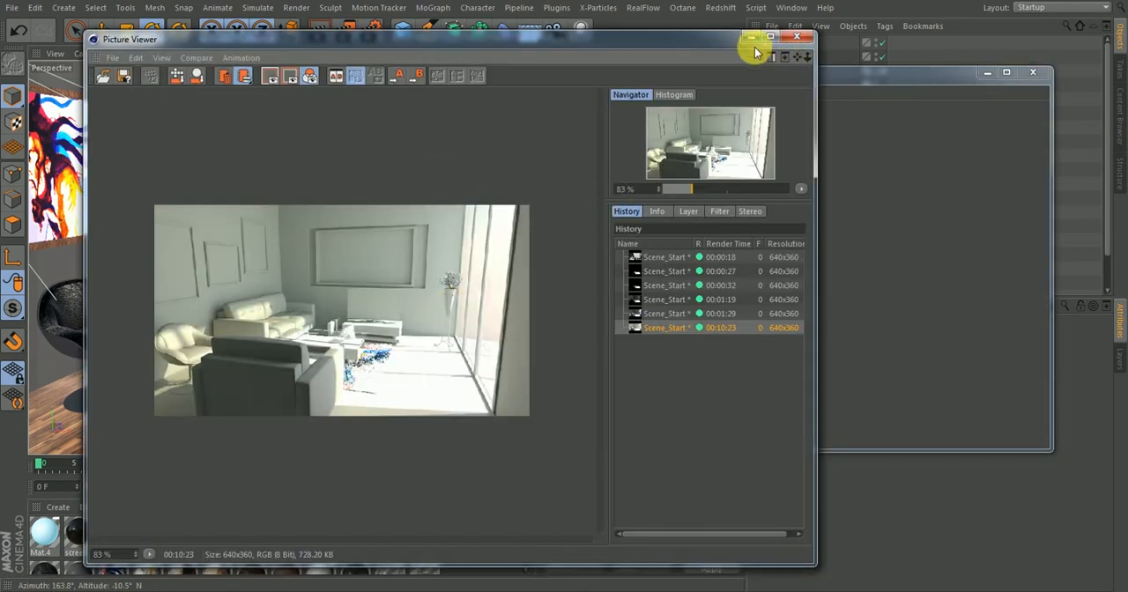
click(751, 39)
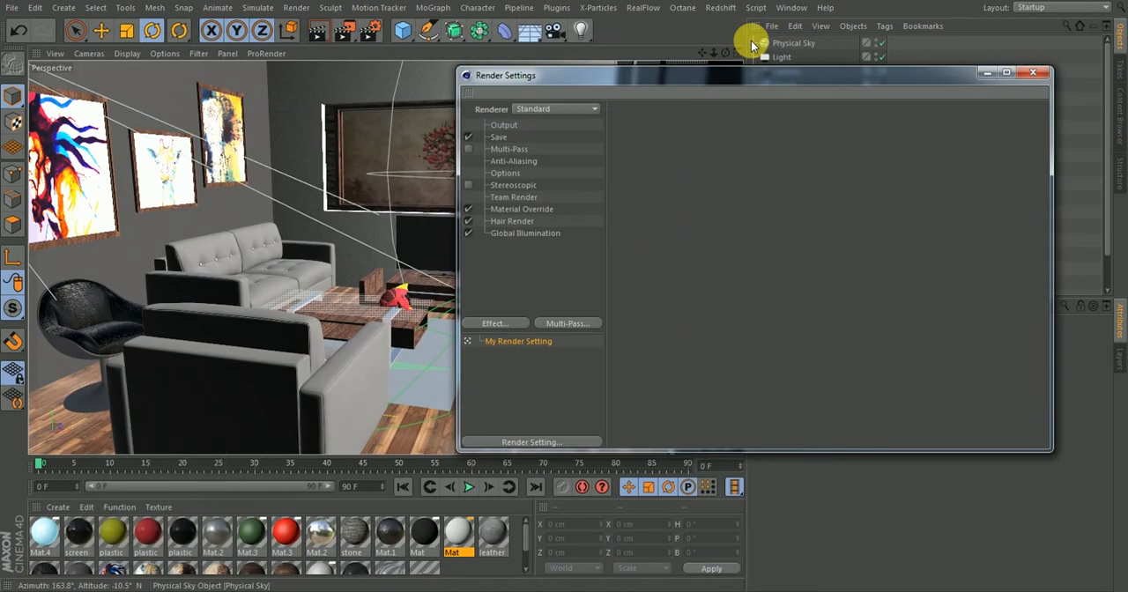
Switch the renderer to Physical and set its raytracing engine to Physical
click(539, 109)
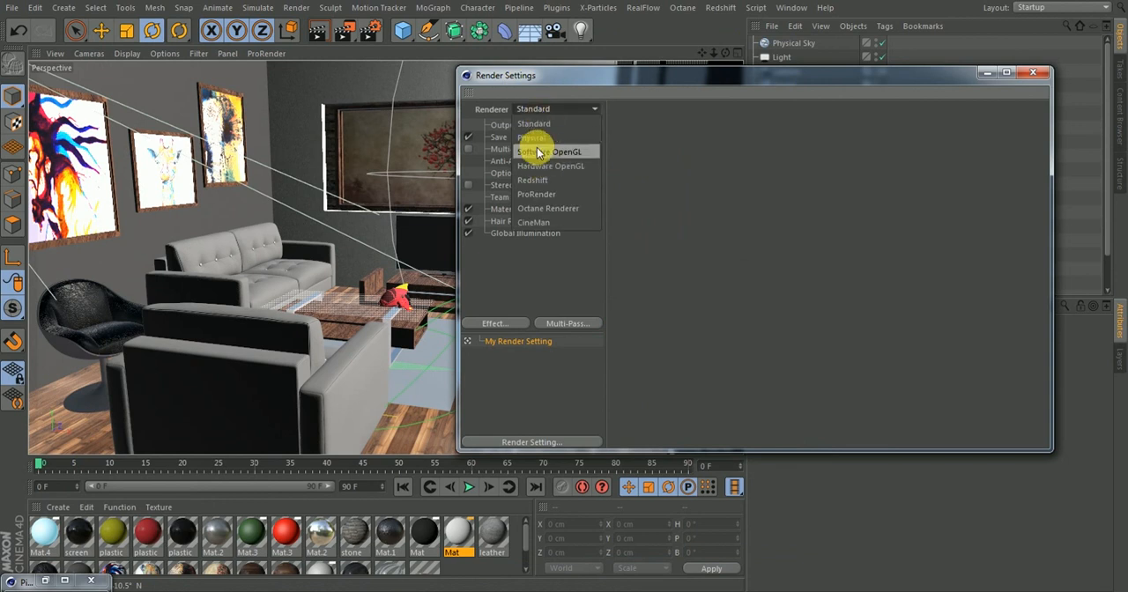
click(533, 140)
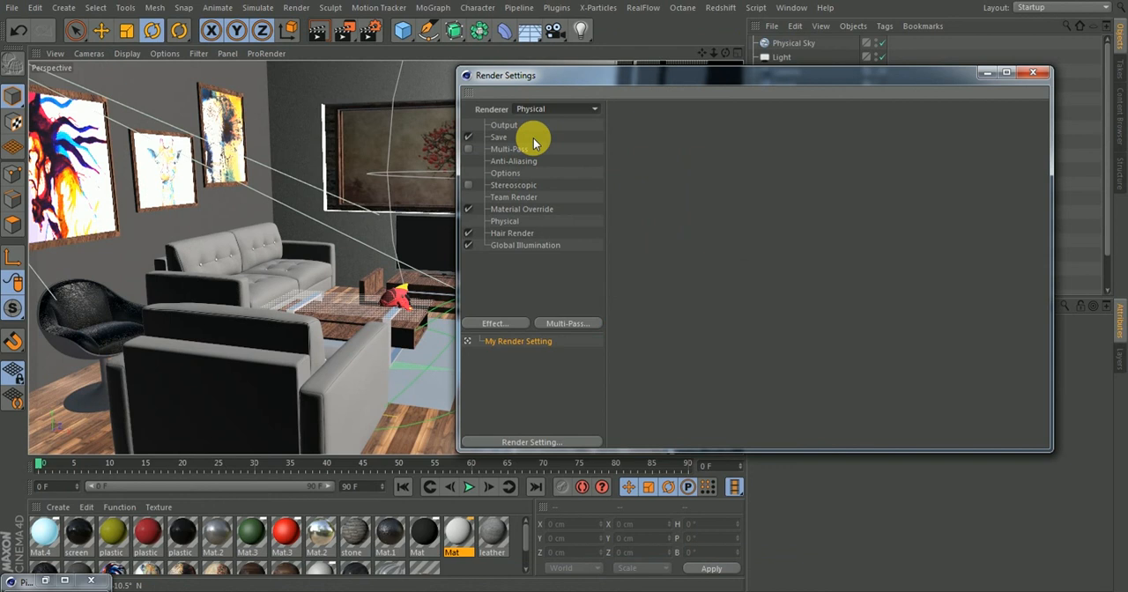
click(508, 224)
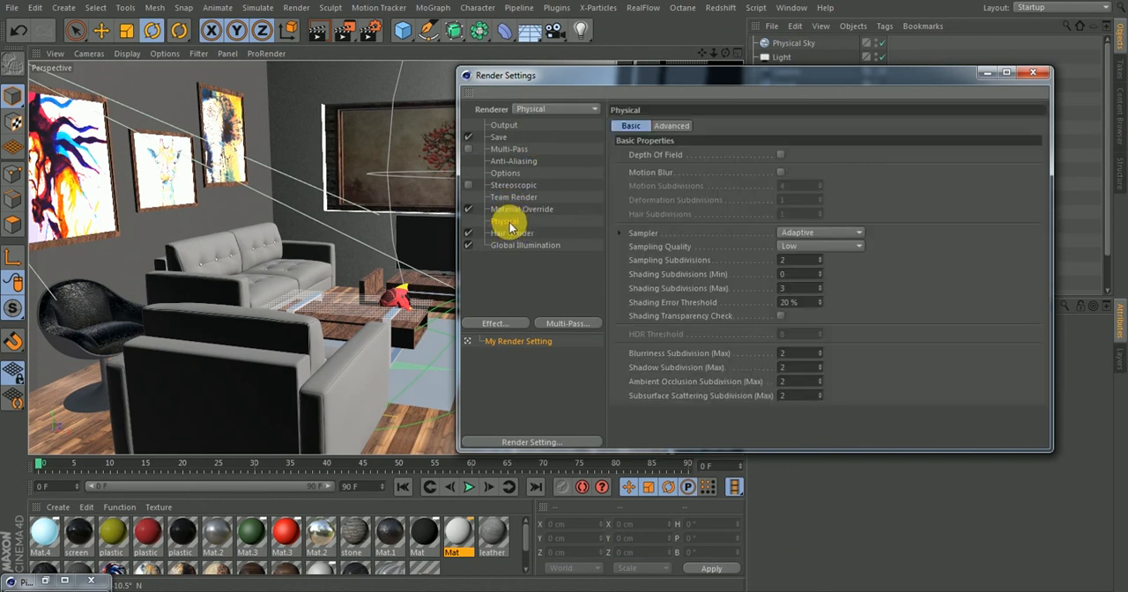
click(508, 222)
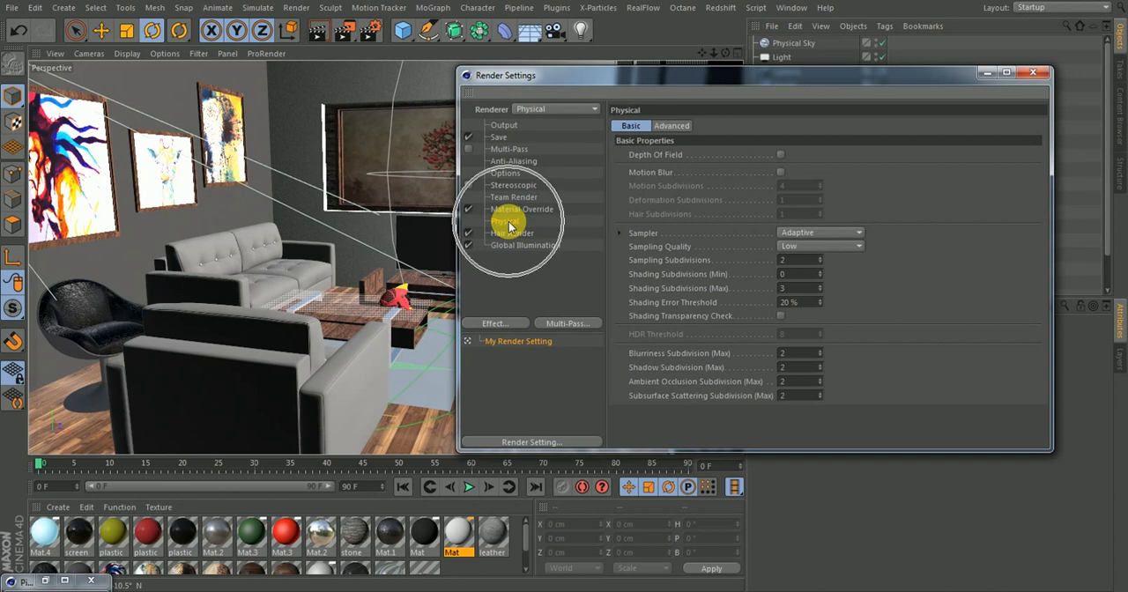
click(673, 127)
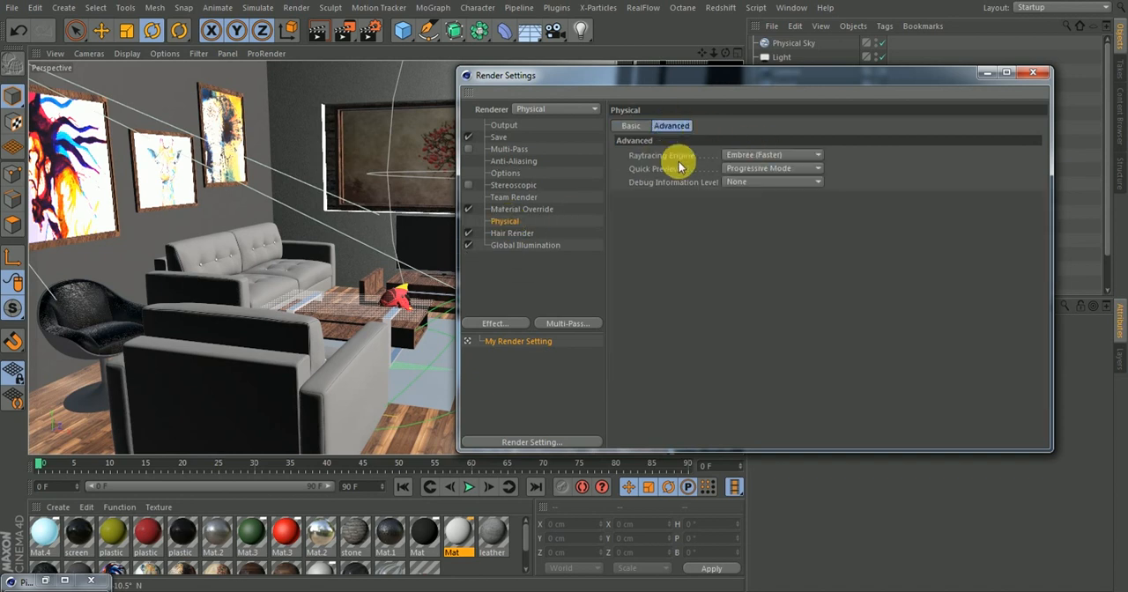
click(751, 159)
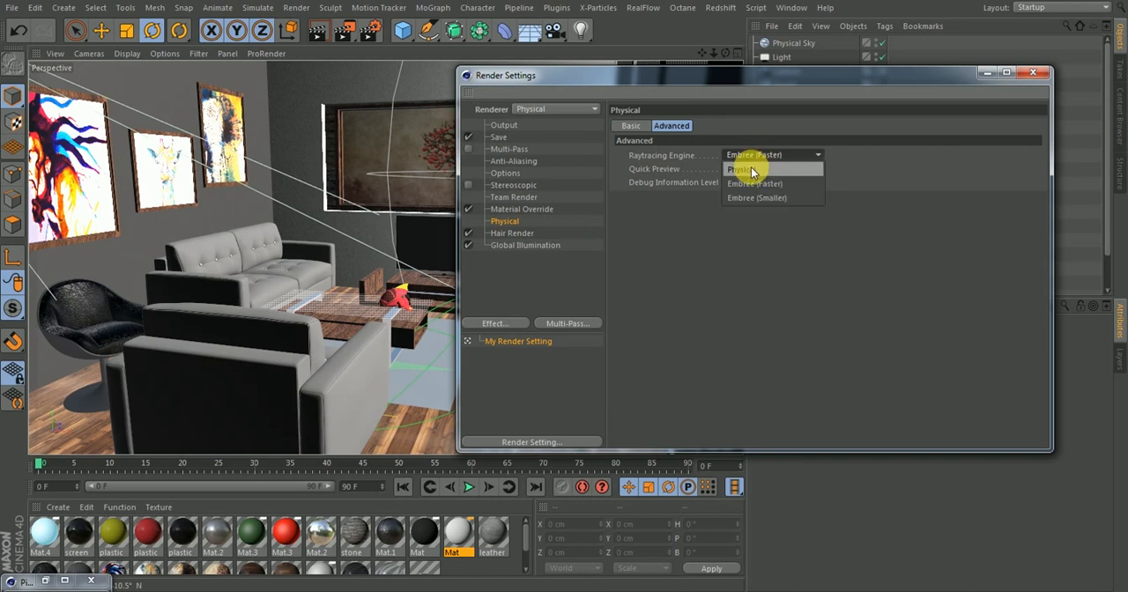
click(749, 167)
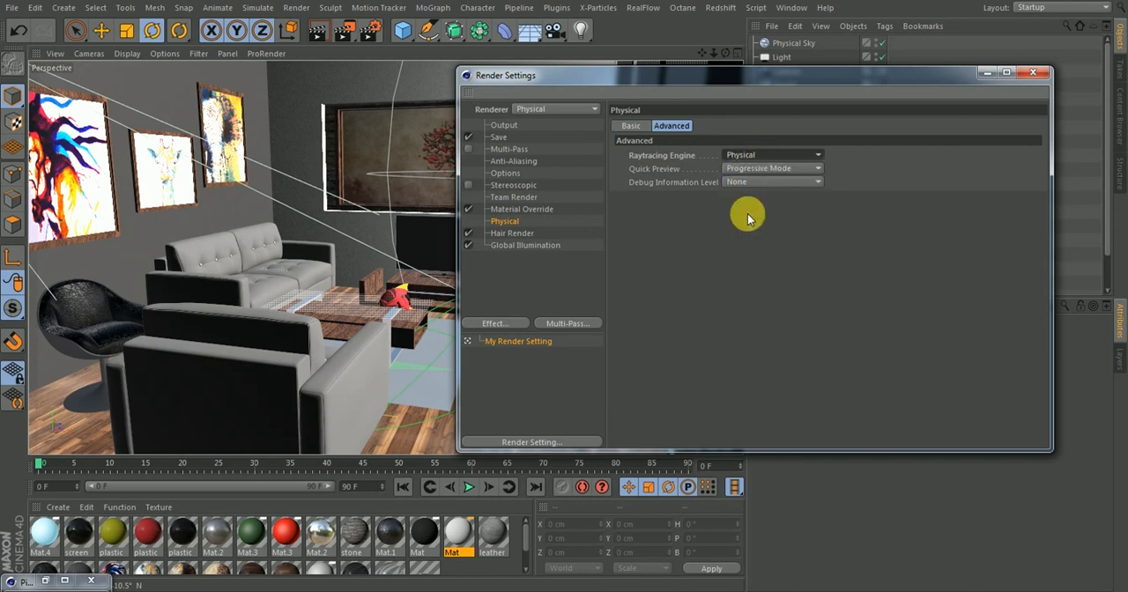
In the Physical renderer's basic settings, set maximum subdivisions for Subsurface Scattering to 0, Ambient Occlusion to 1 and Blurriness to 3, with a Fixed sampler
click(633, 126)
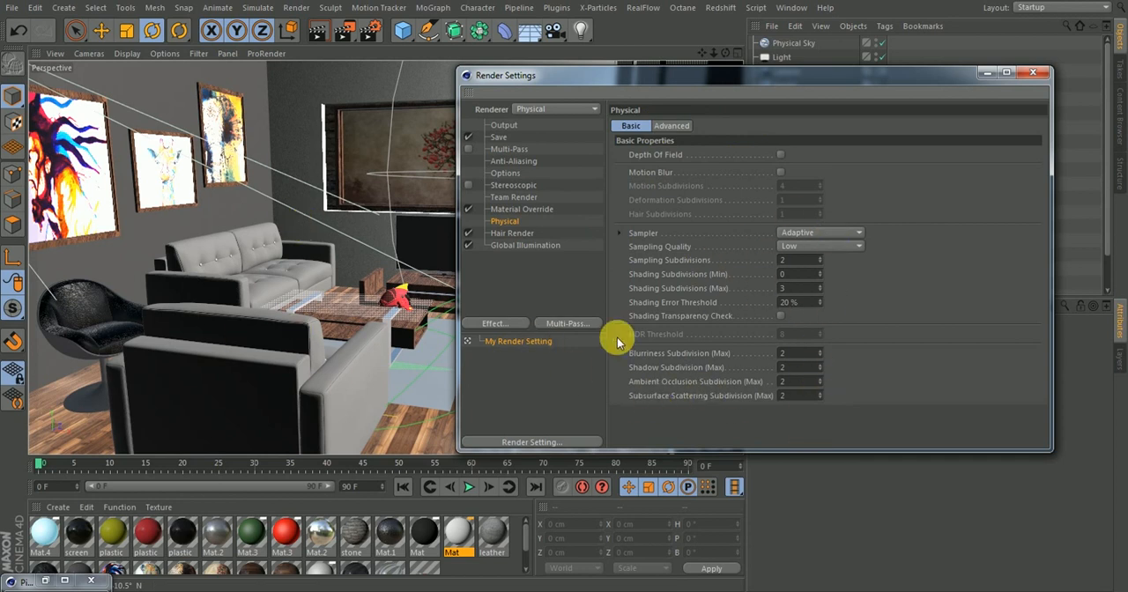
double_click(795, 395)
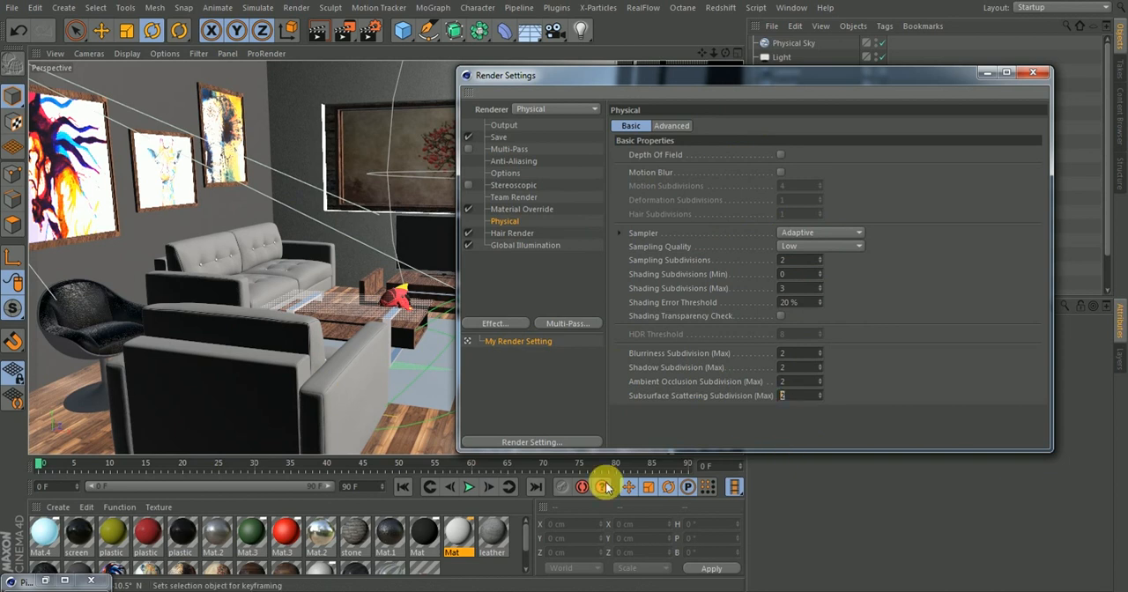
text(0)
key(Return)
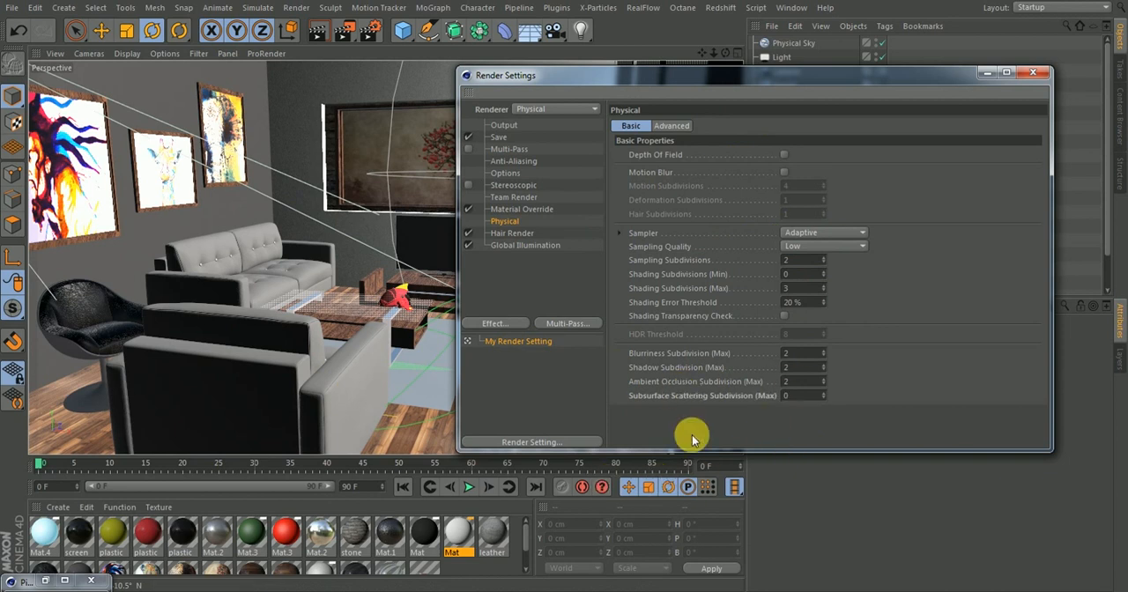
double_click(797, 381)
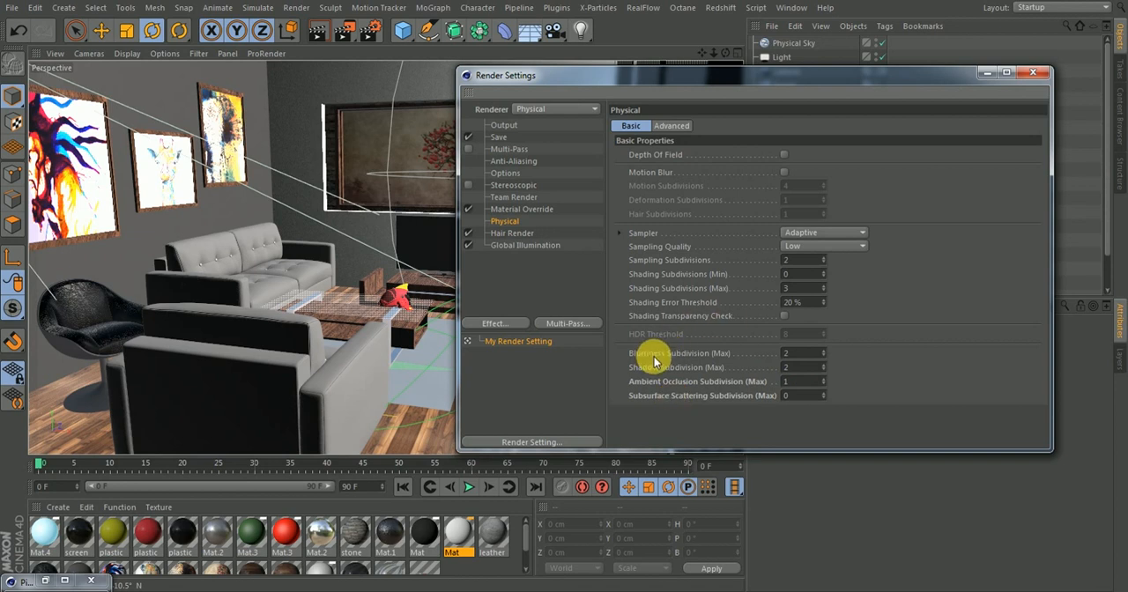
double_click(798, 352)
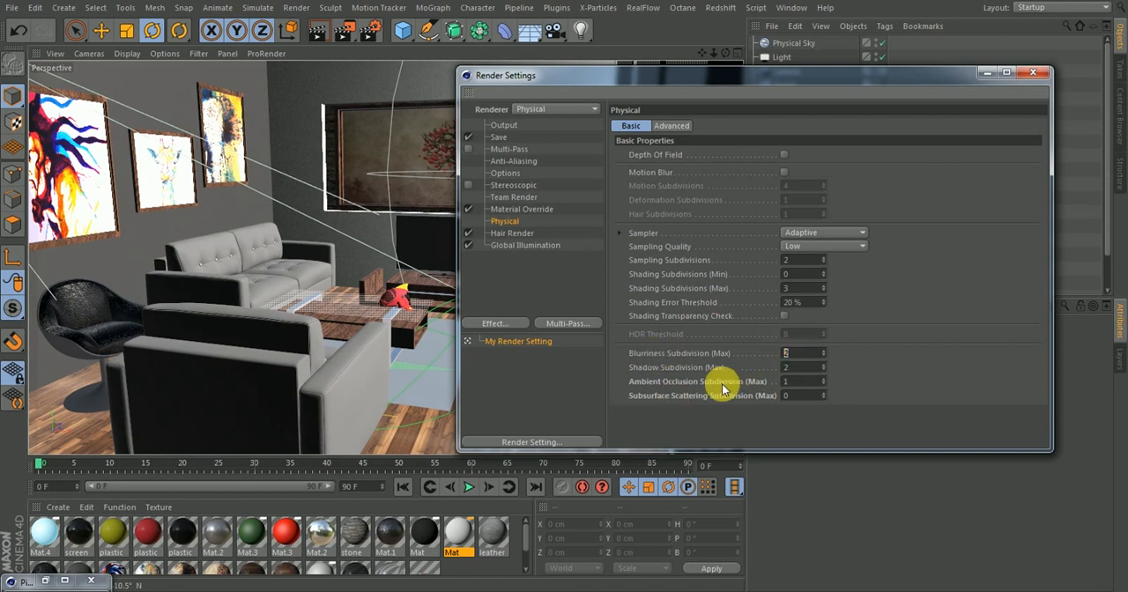
double_click(802, 354)
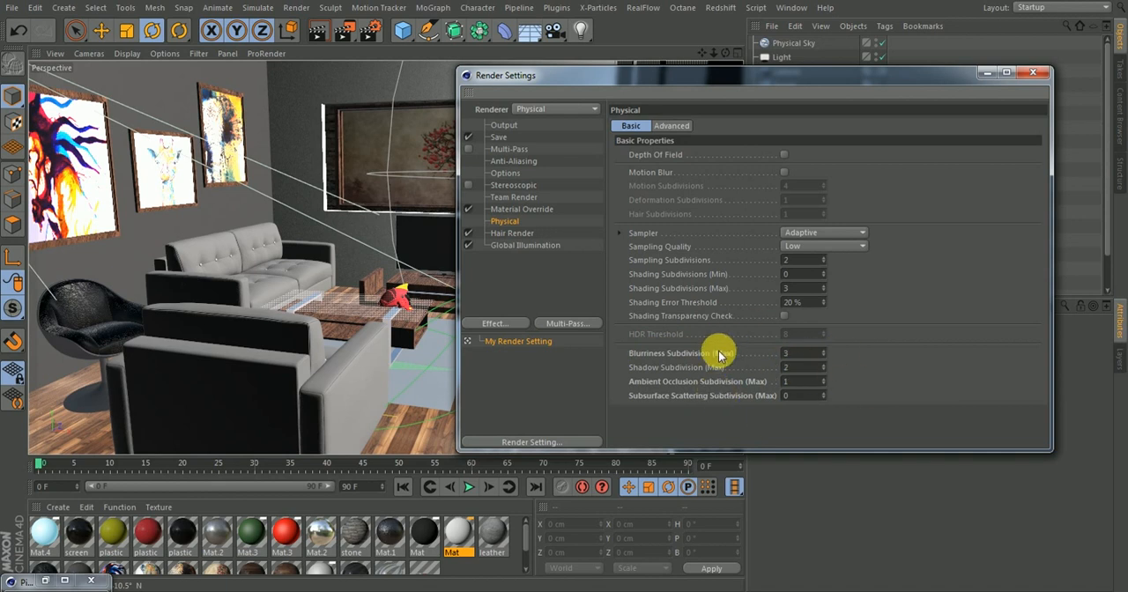
click(804, 232)
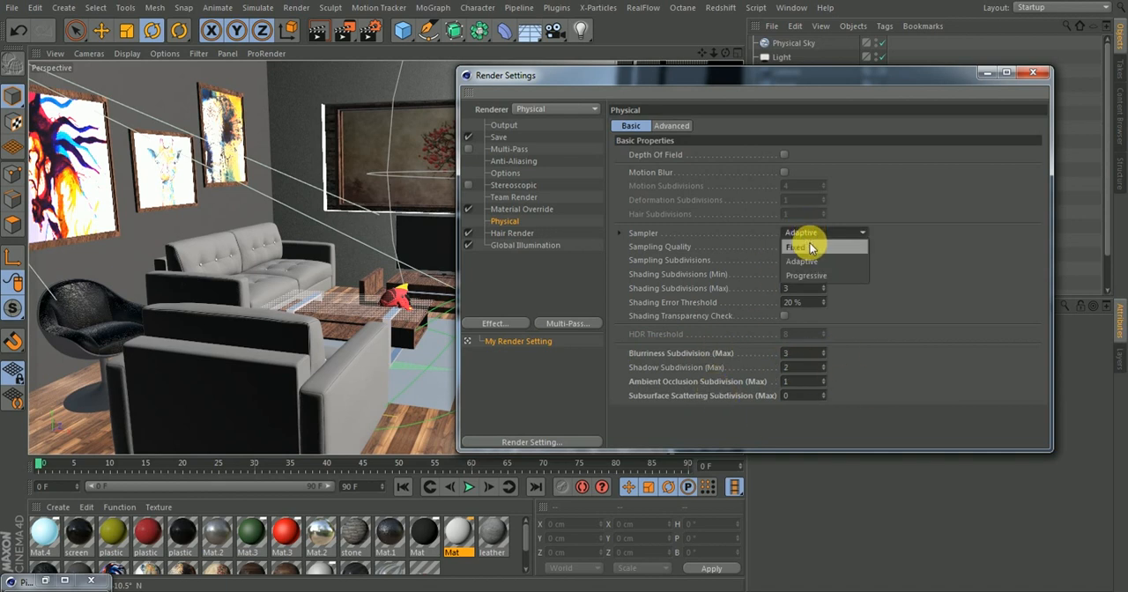
click(798, 248)
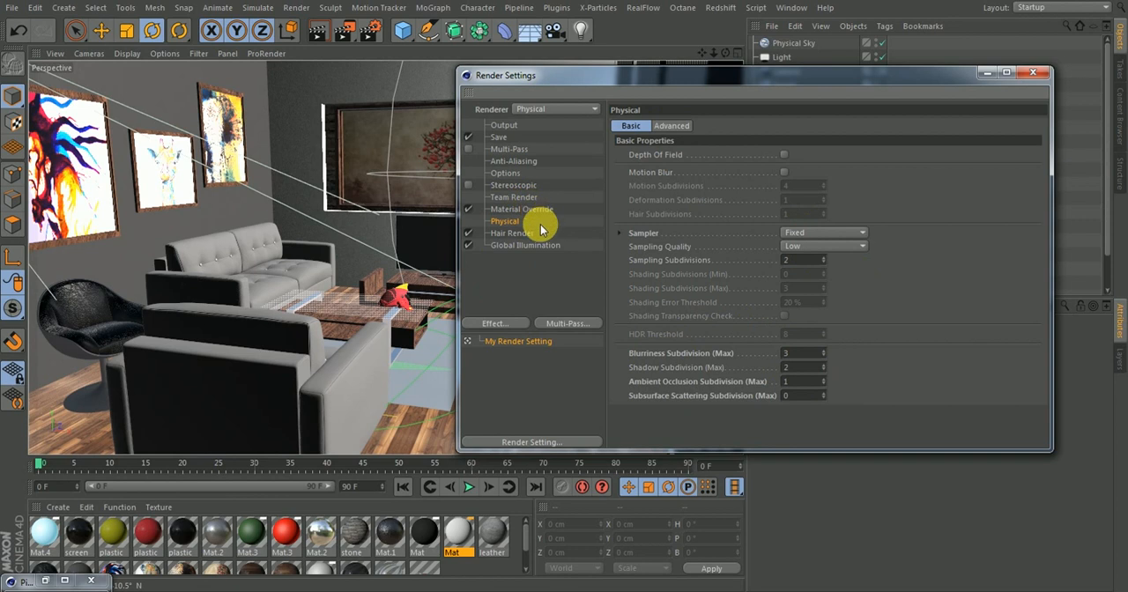
Set the Global Illumination secondary method to Light Mapping with a maximum depth of 32
click(520, 246)
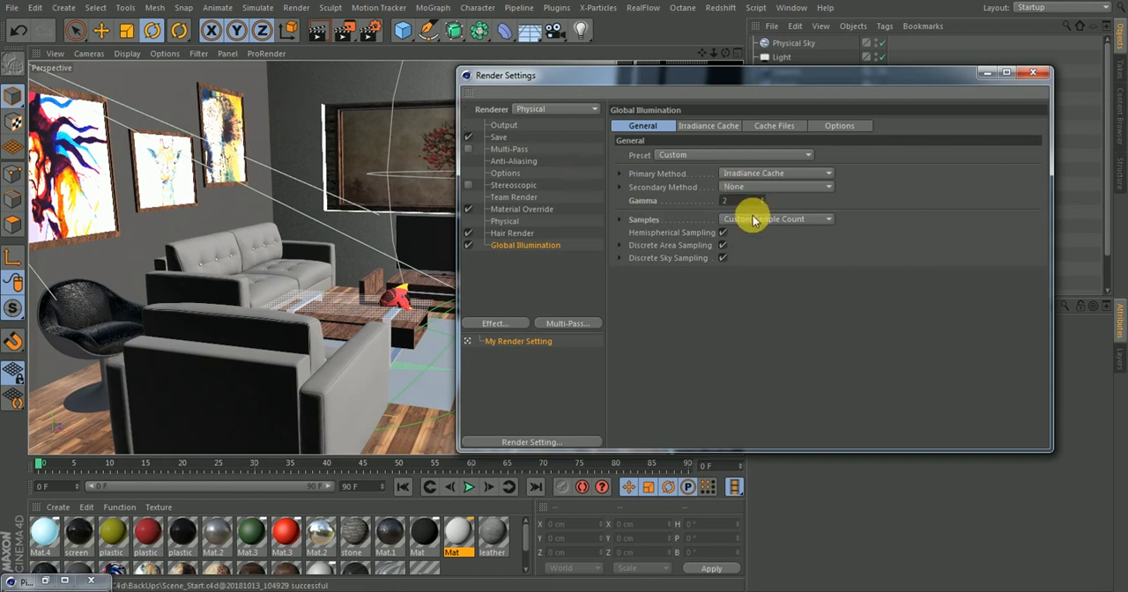
click(619, 219)
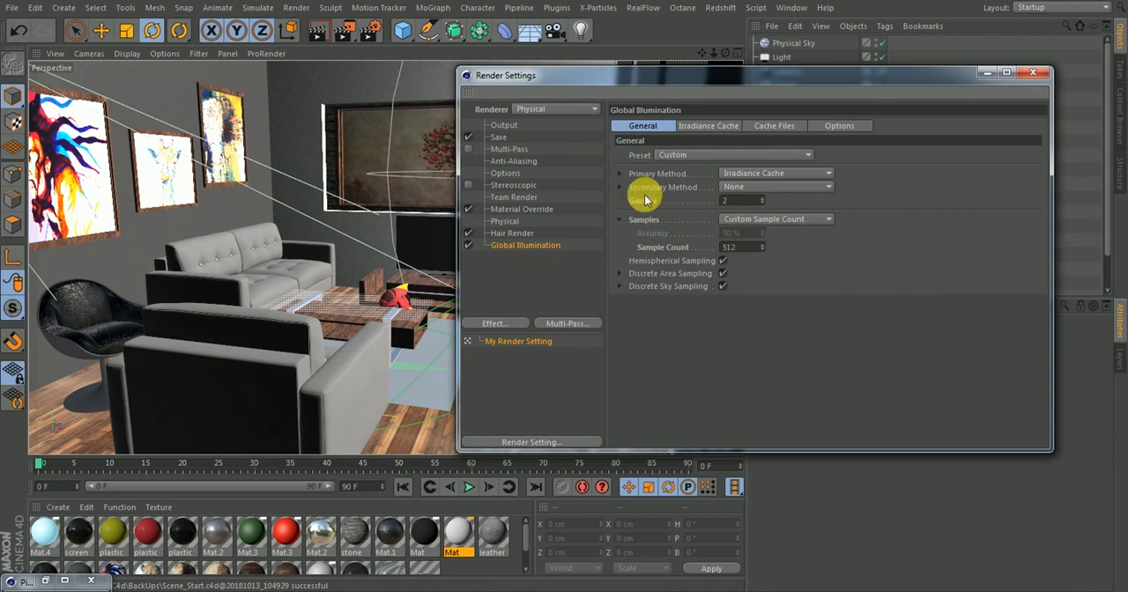
click(619, 219)
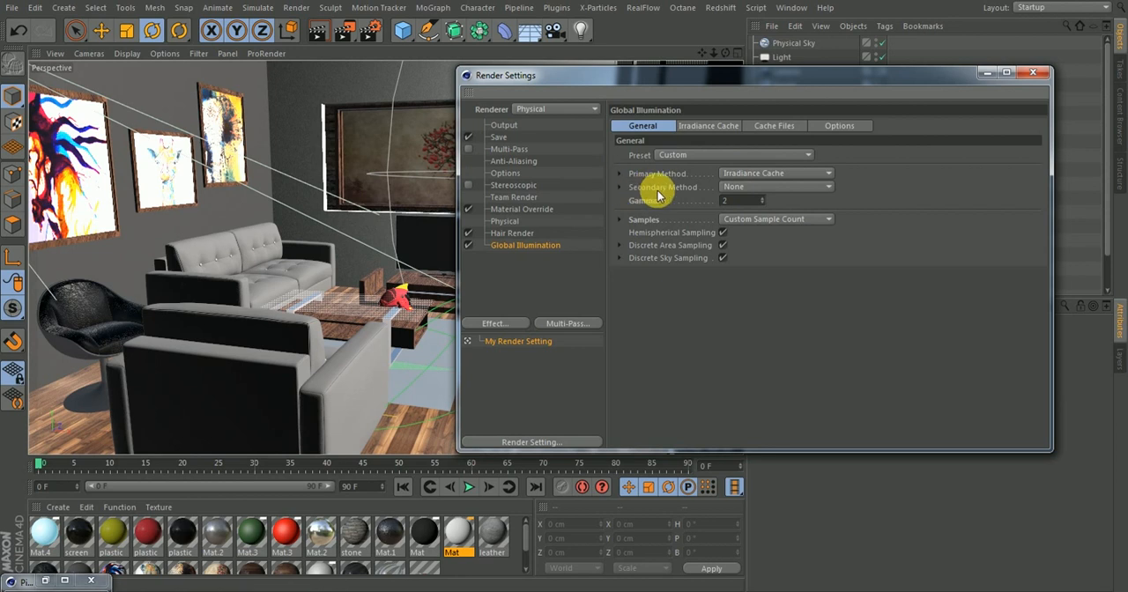
click(742, 188)
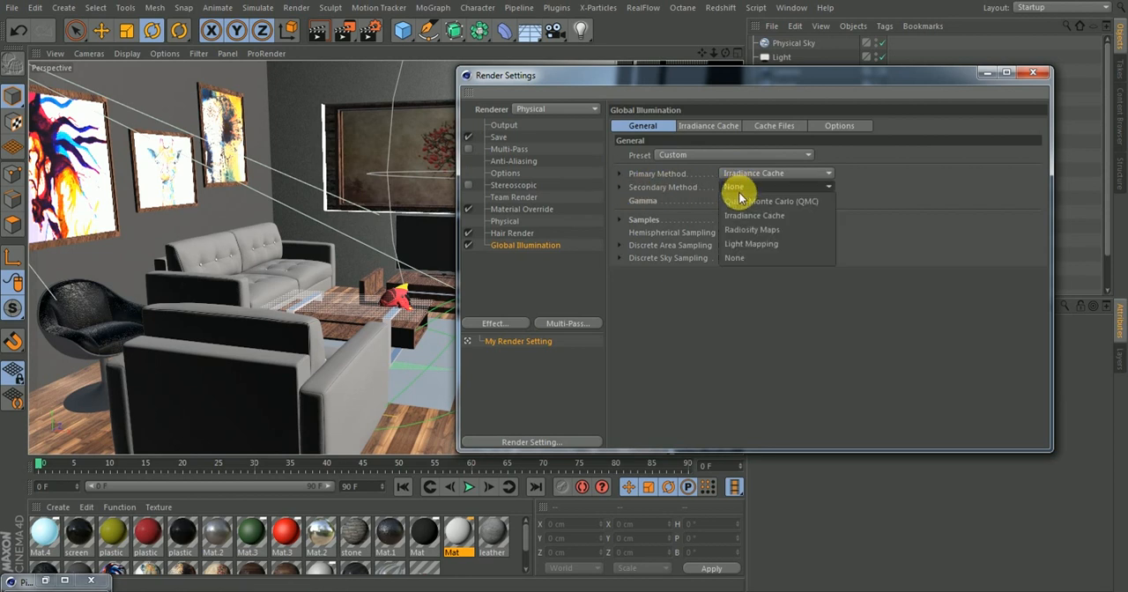
click(742, 246)
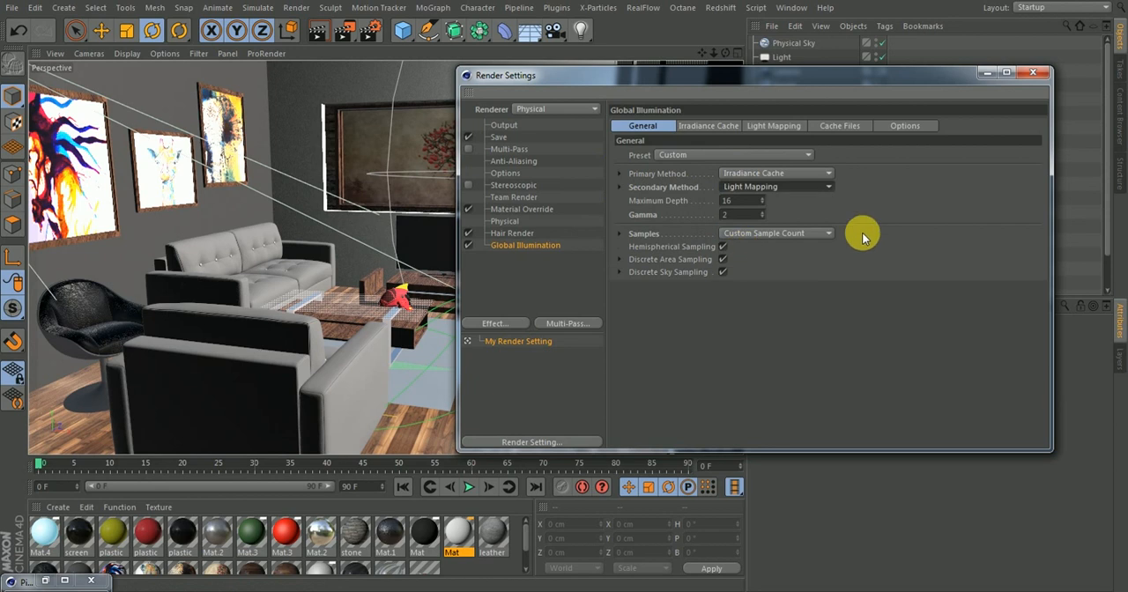
click(745, 202)
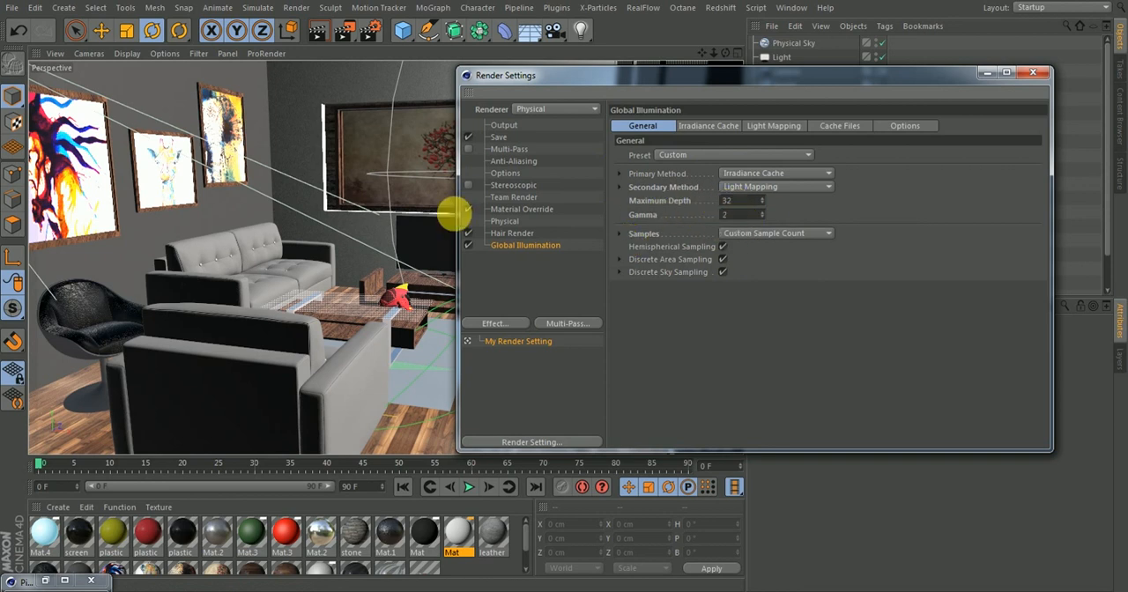
Check the latest render in the Picture Viewer and set the Global Illumination gamma to 1.5
double_click(47, 581)
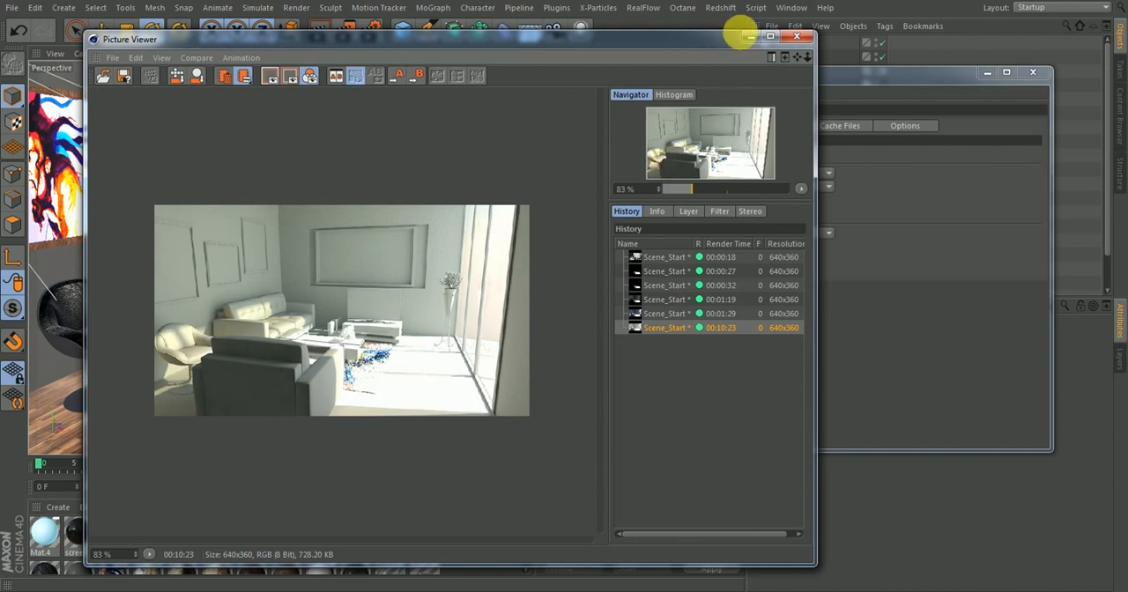
click(750, 36)
click(742, 214)
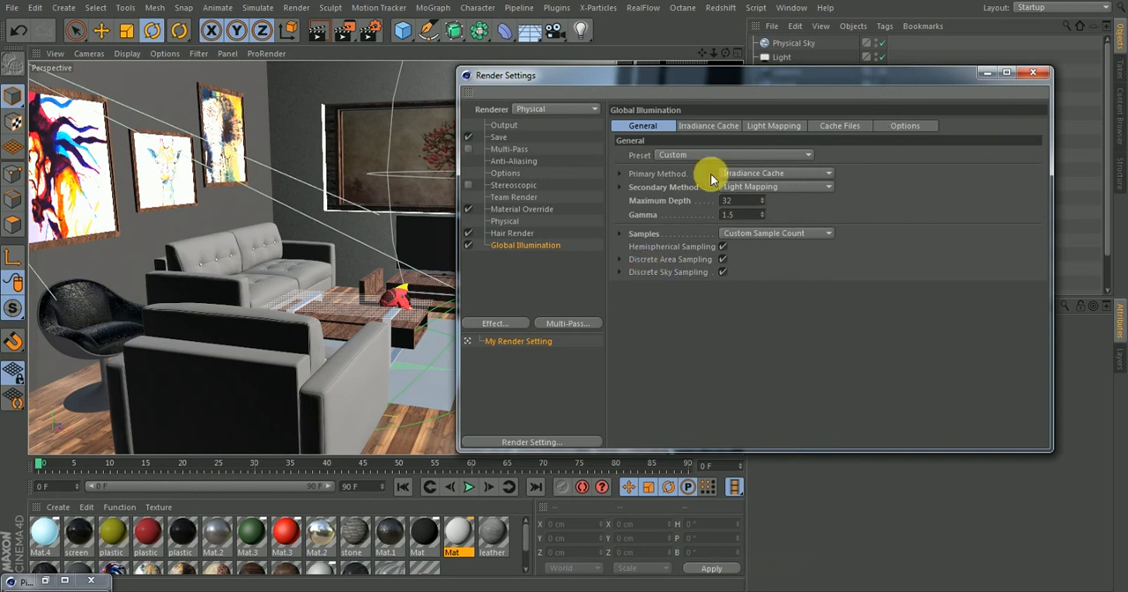
Review the Global Illumination irradiance cache, light mapping, cache file and option settings, plus the available secondary methods
click(713, 126)
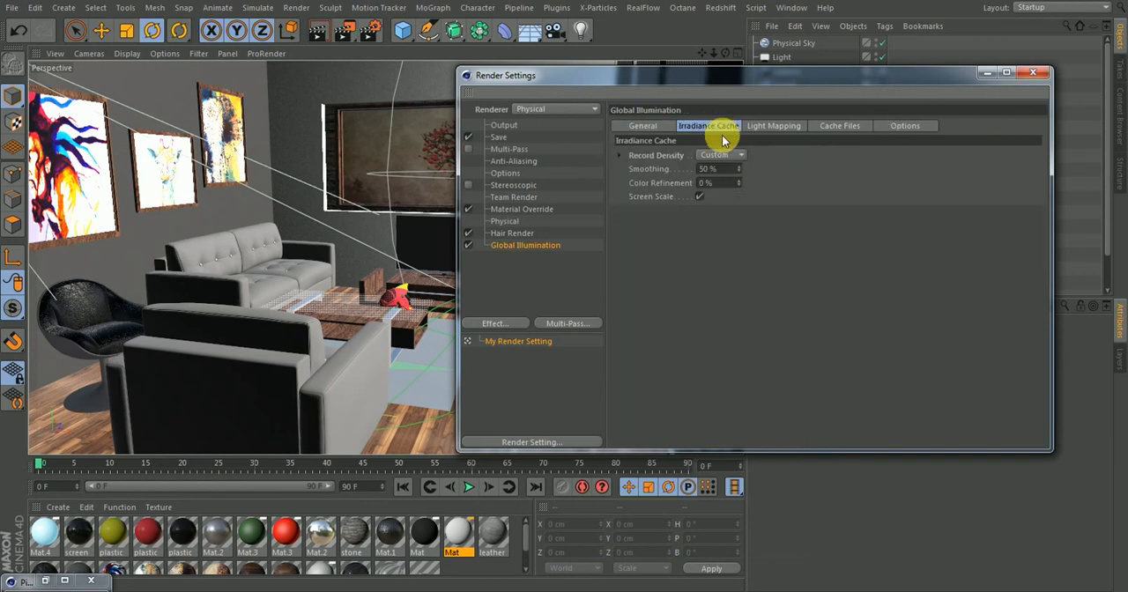
click(621, 156)
click(622, 155)
click(750, 126)
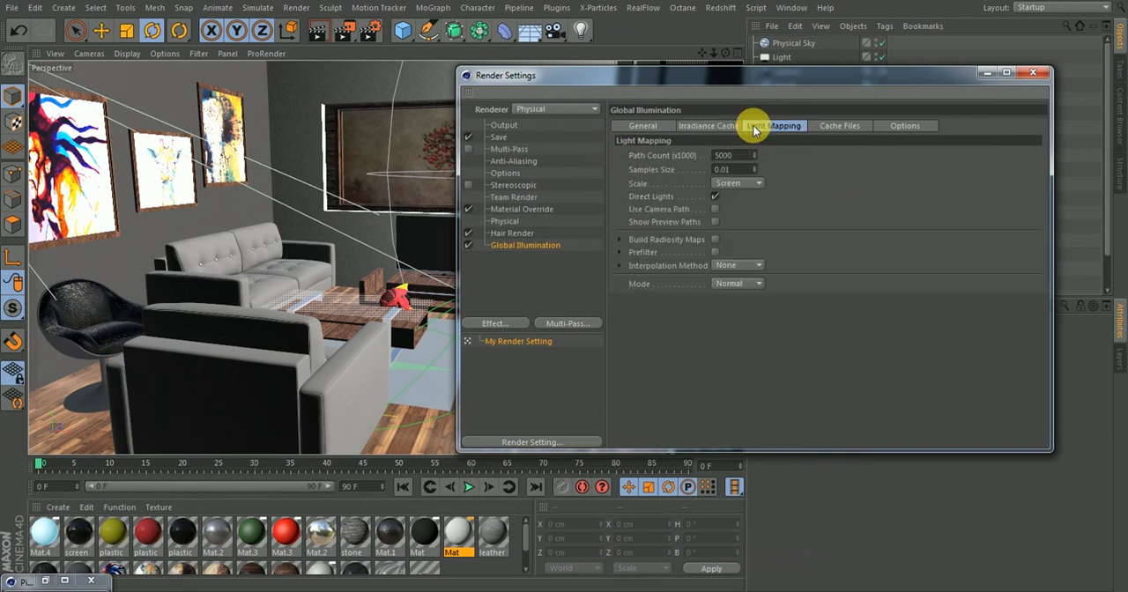
click(821, 126)
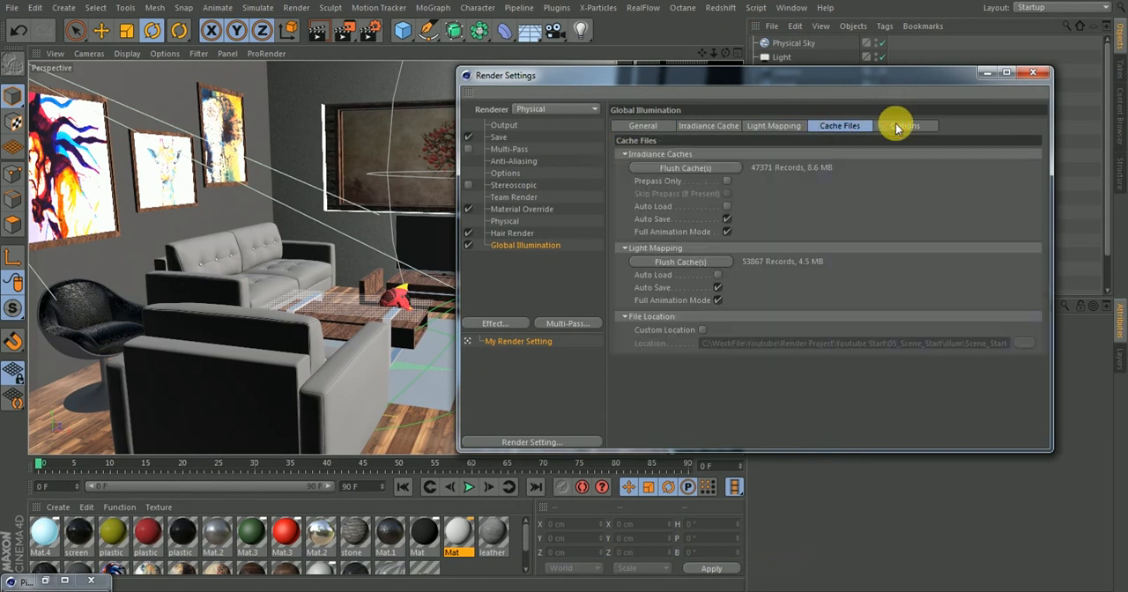
click(896, 127)
click(642, 126)
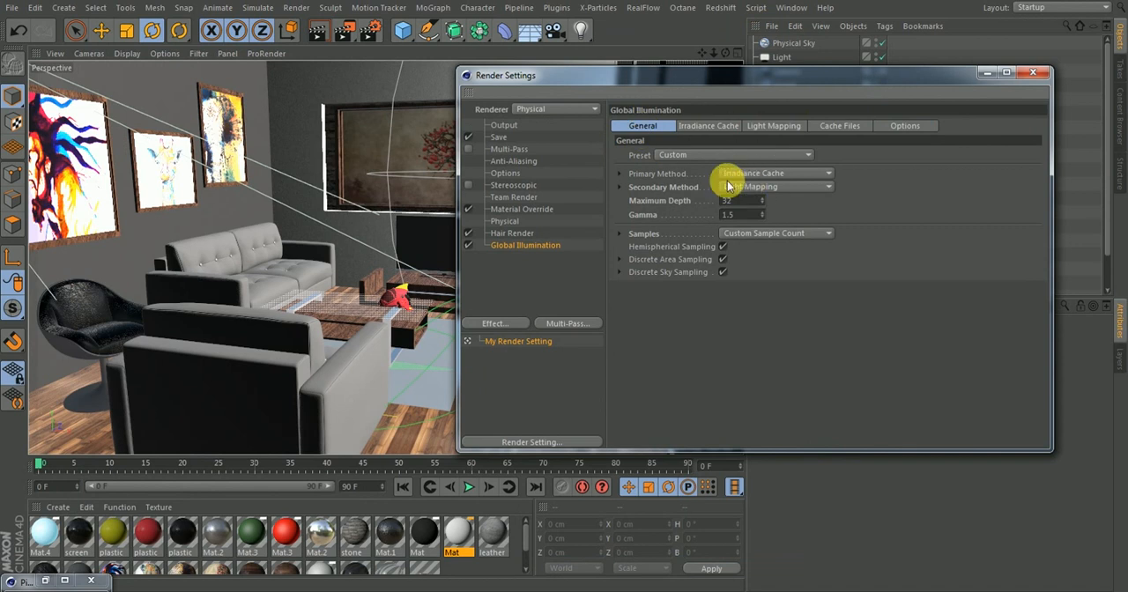
click(824, 186)
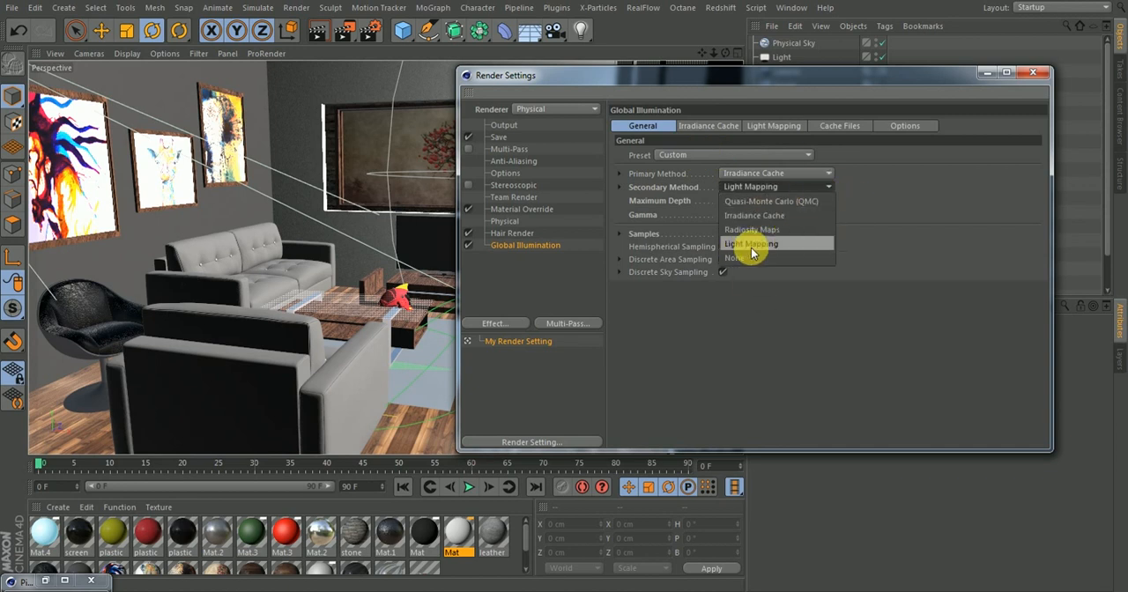
click(891, 203)
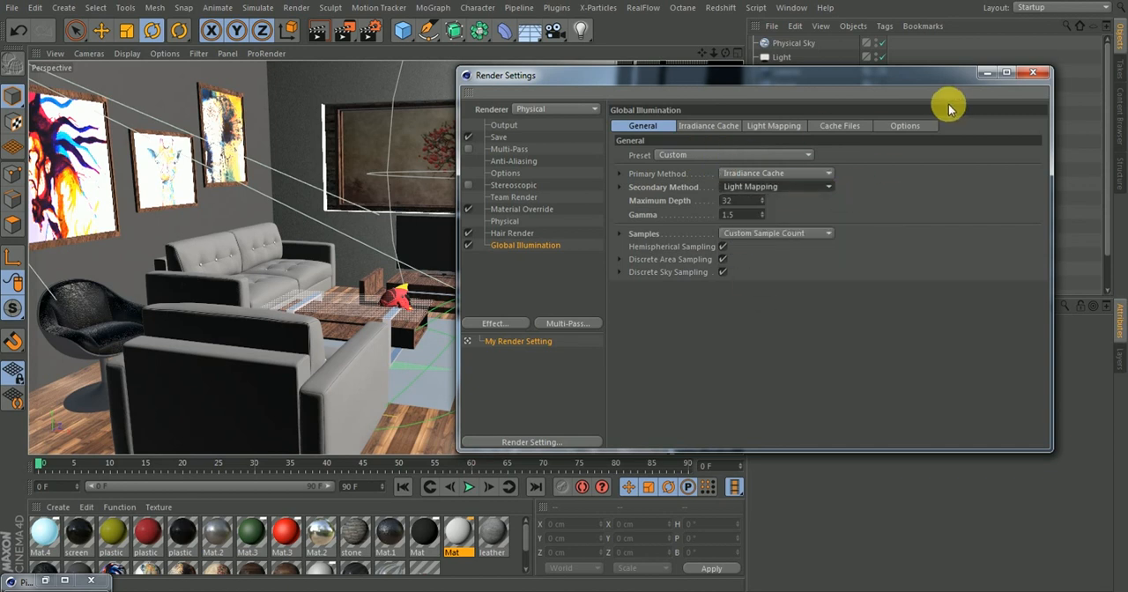
Render the scene to the Picture Viewer with the new Global Illumination gamma and compare it with the previous render
click(1031, 72)
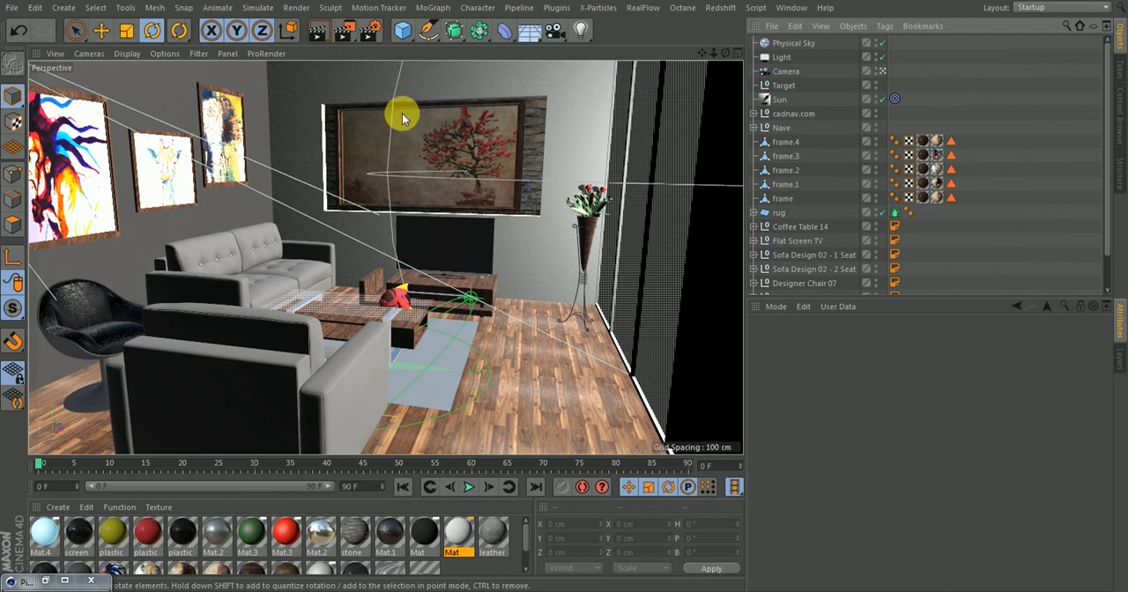
click(344, 35)
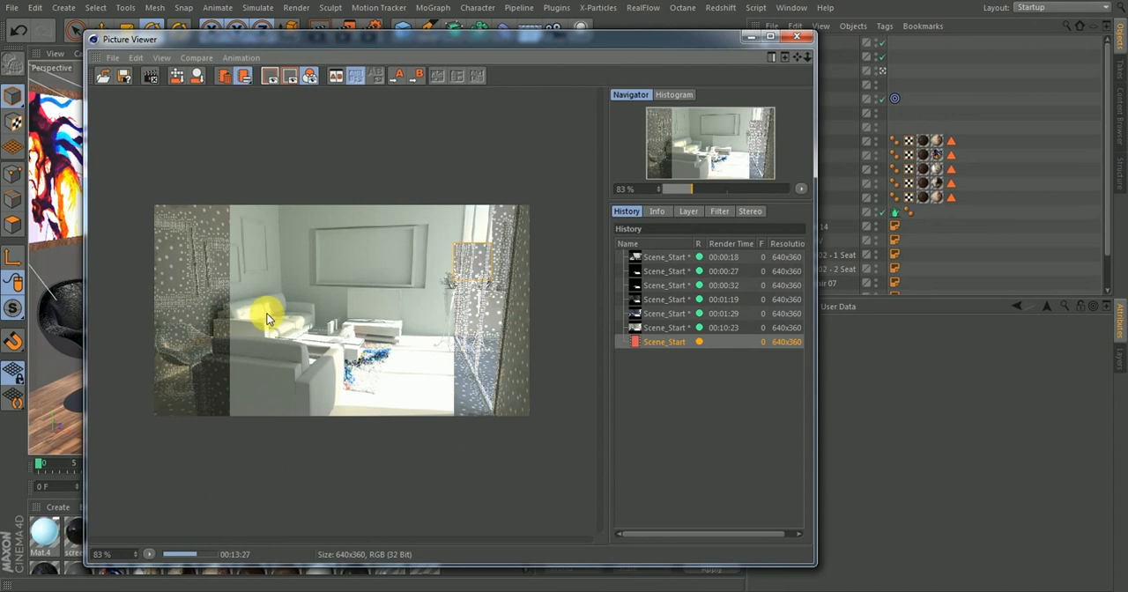
click(649, 328)
click(656, 341)
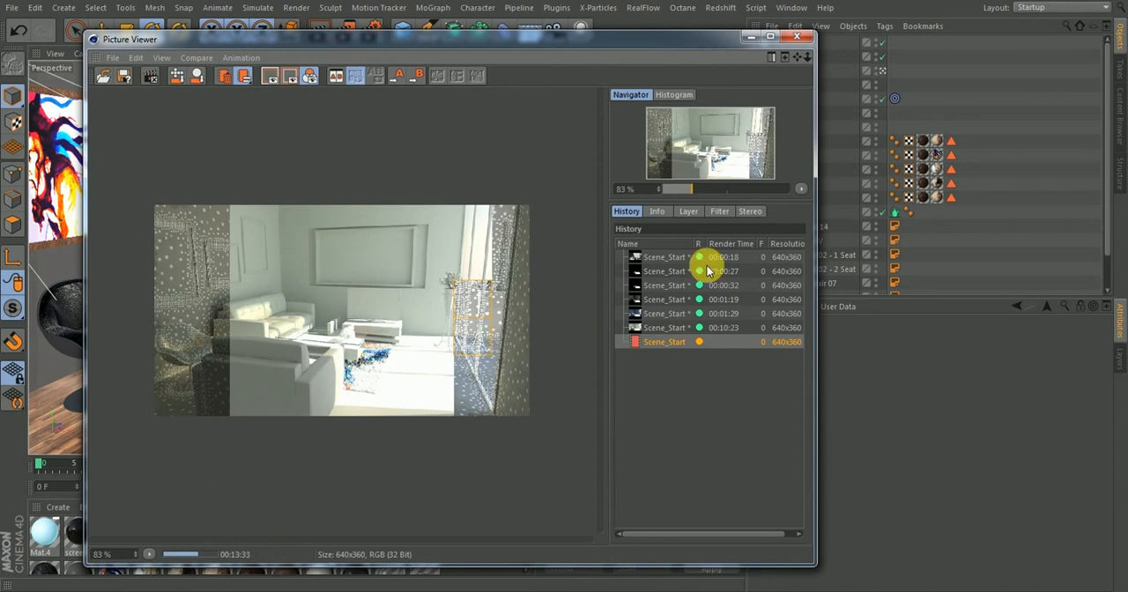
Compare the running render with the previous one up close around the walls, sofas, coffee table and rug
drag(692, 190, 713, 188)
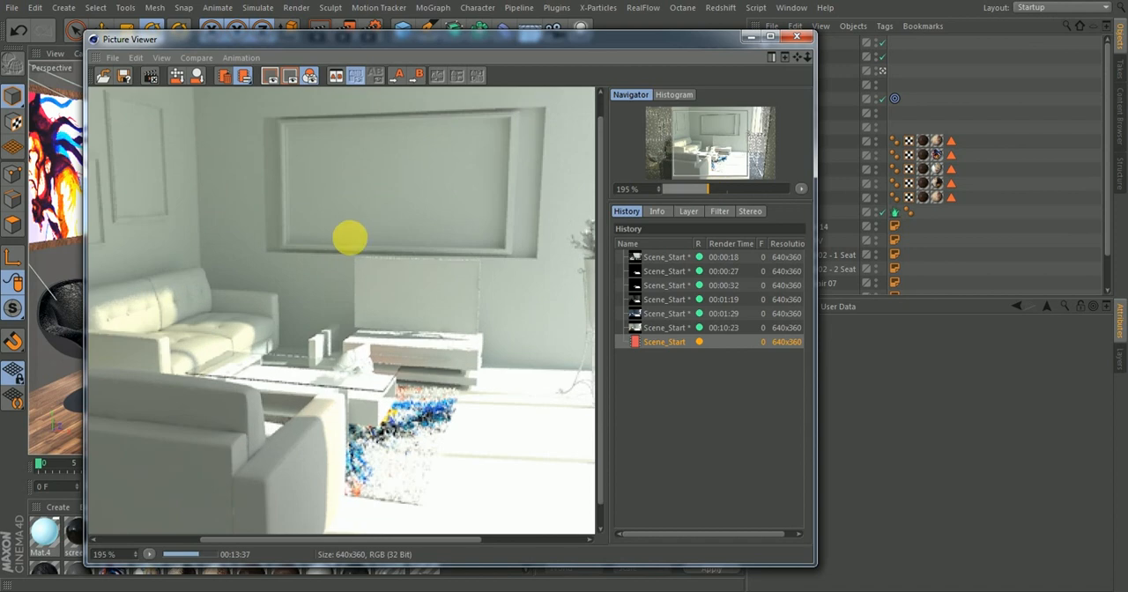
drag(226, 209, 409, 378)
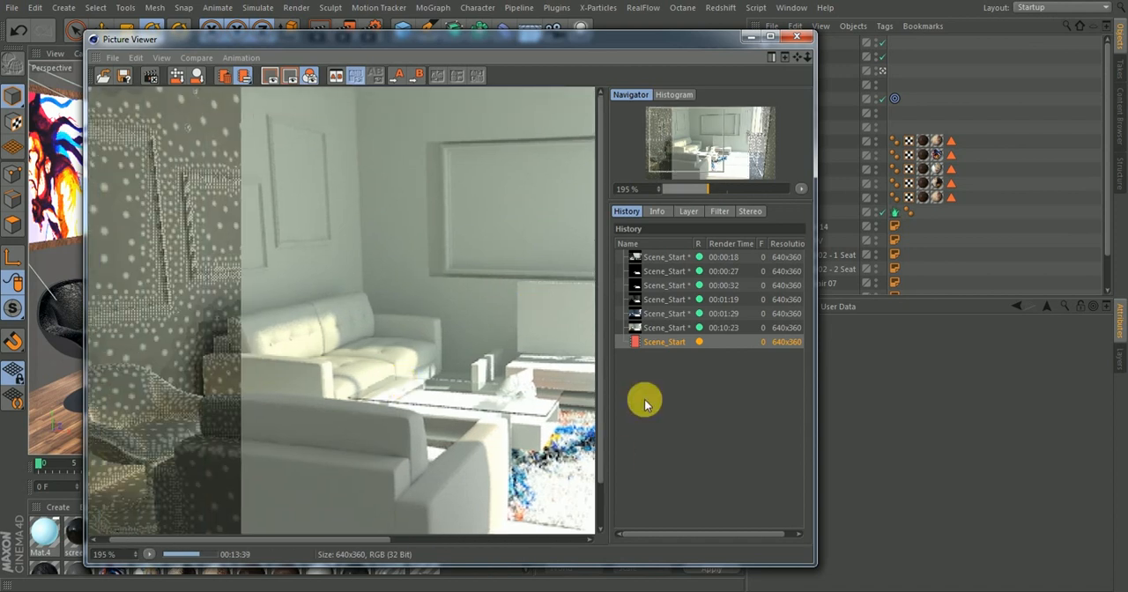
click(654, 328)
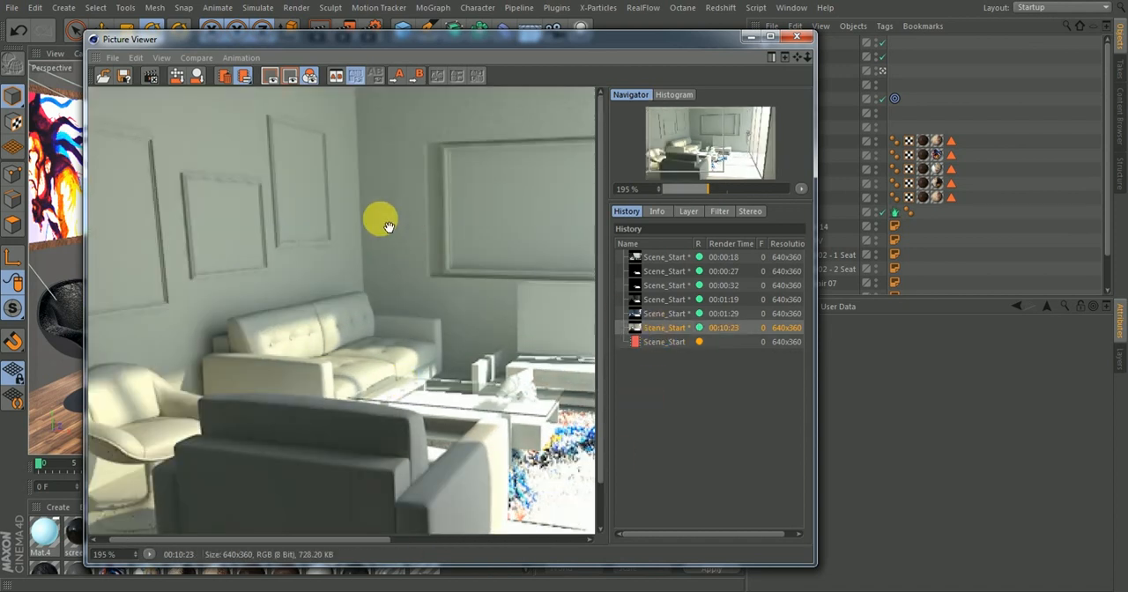
click(655, 342)
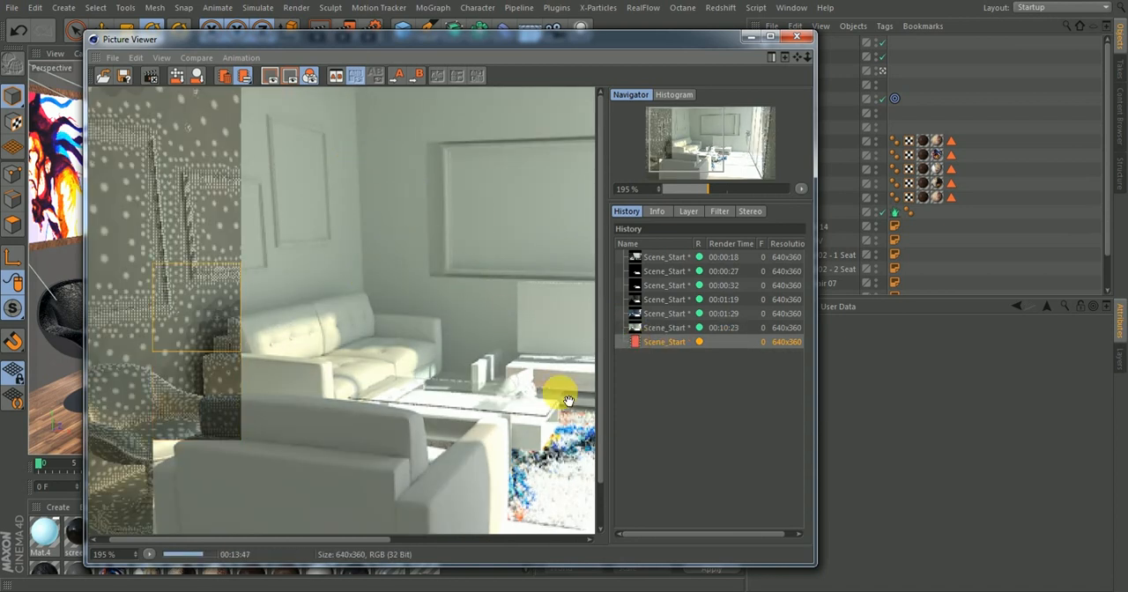
drag(536, 383, 432, 335)
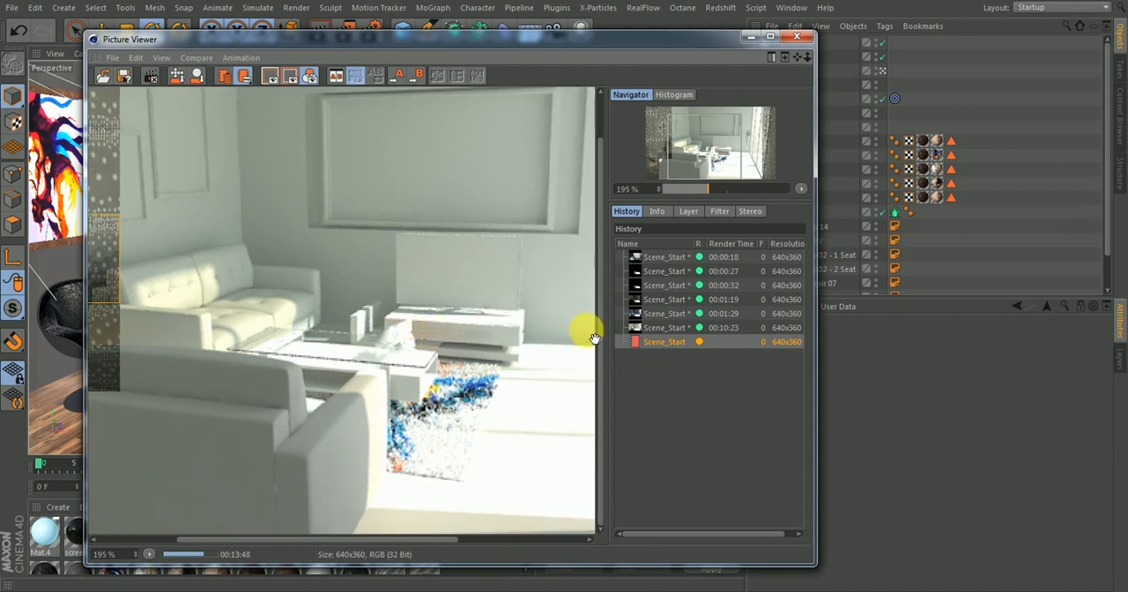
click(654, 327)
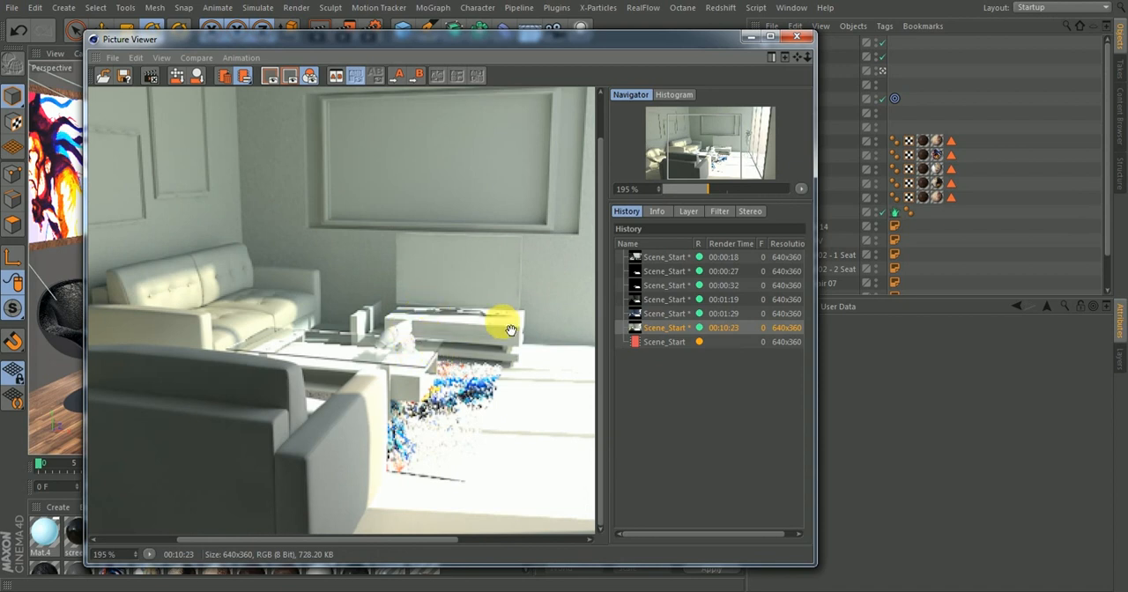
click(650, 342)
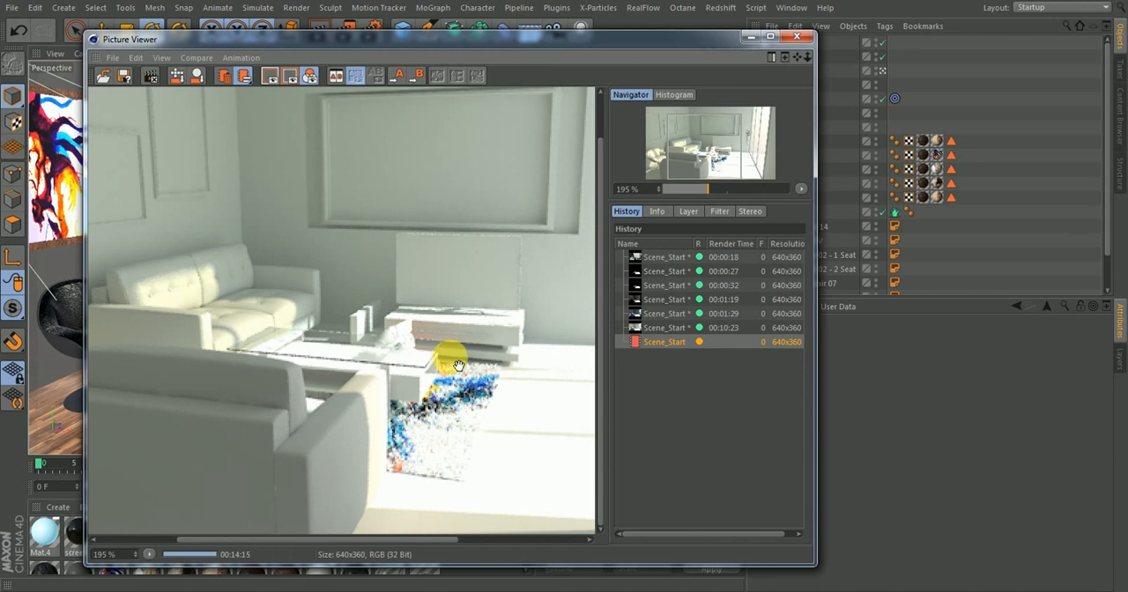
Compare the last two renders at full frame in the Picture Viewer, and minimize the viewer
drag(709, 191, 697, 196)
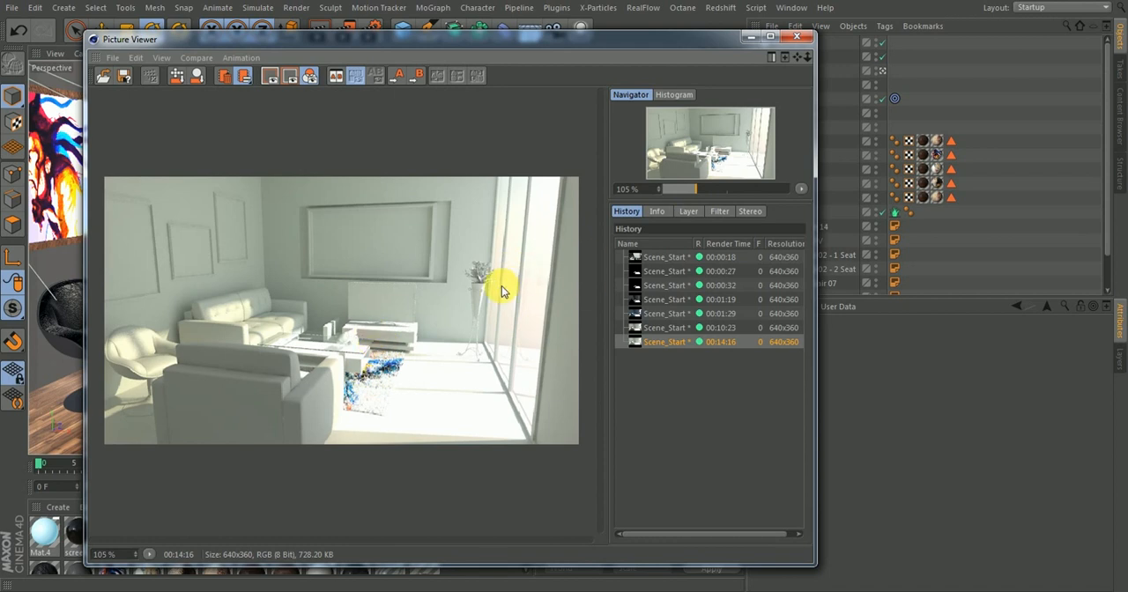
click(667, 326)
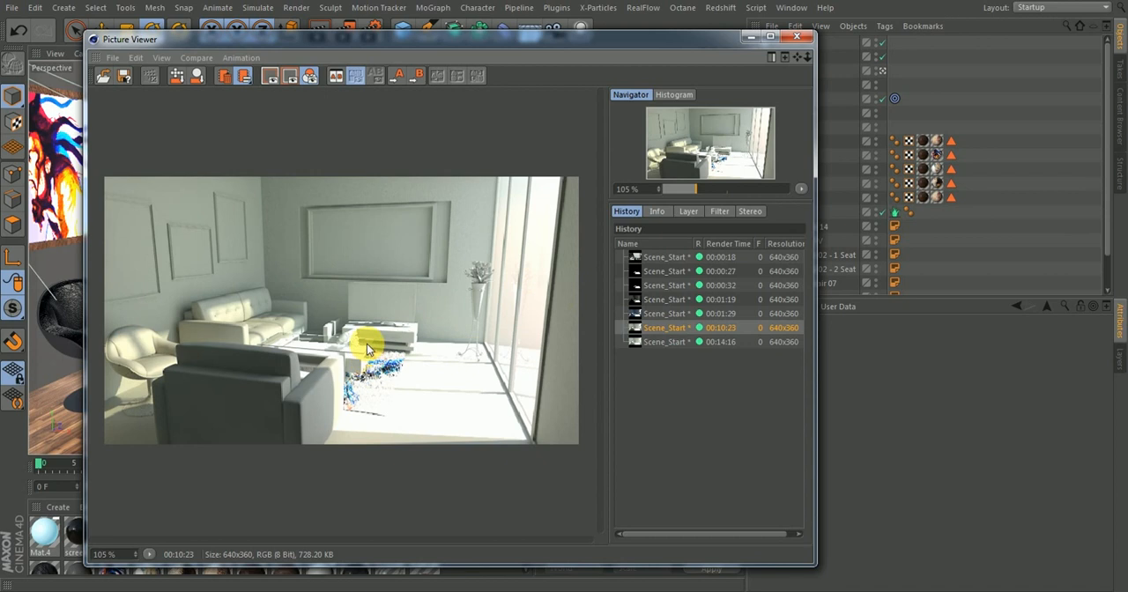
click(661, 341)
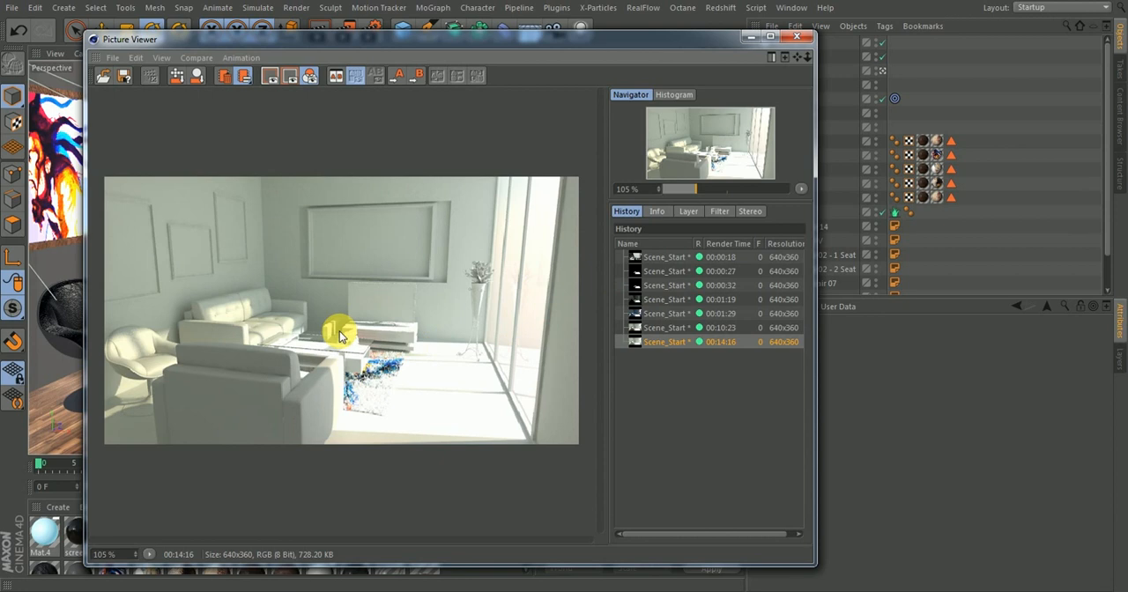
click(748, 39)
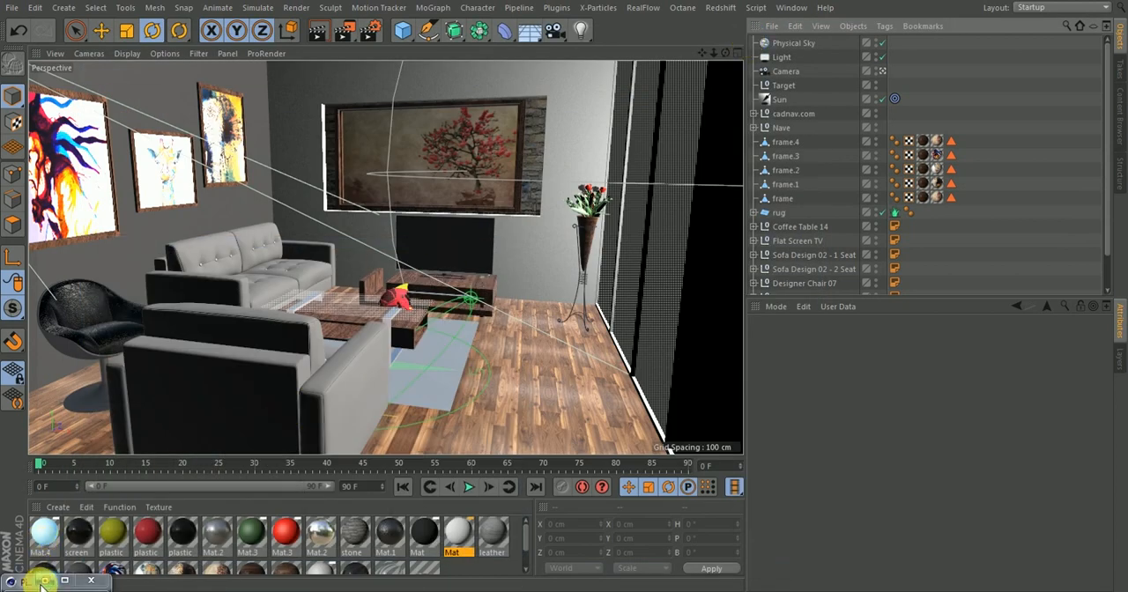
click(43, 580)
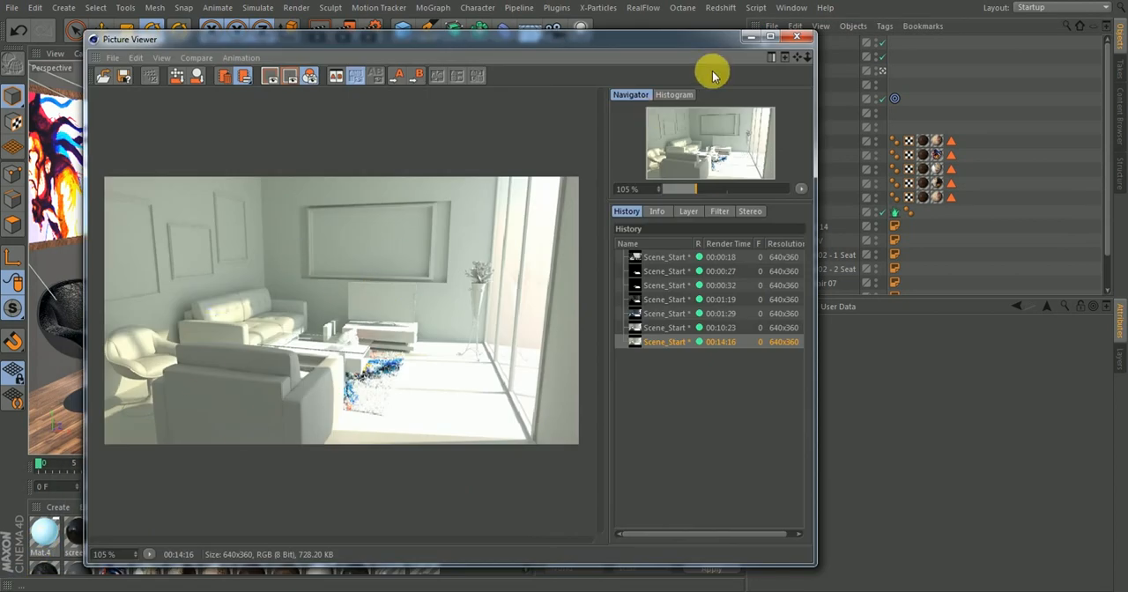
click(748, 38)
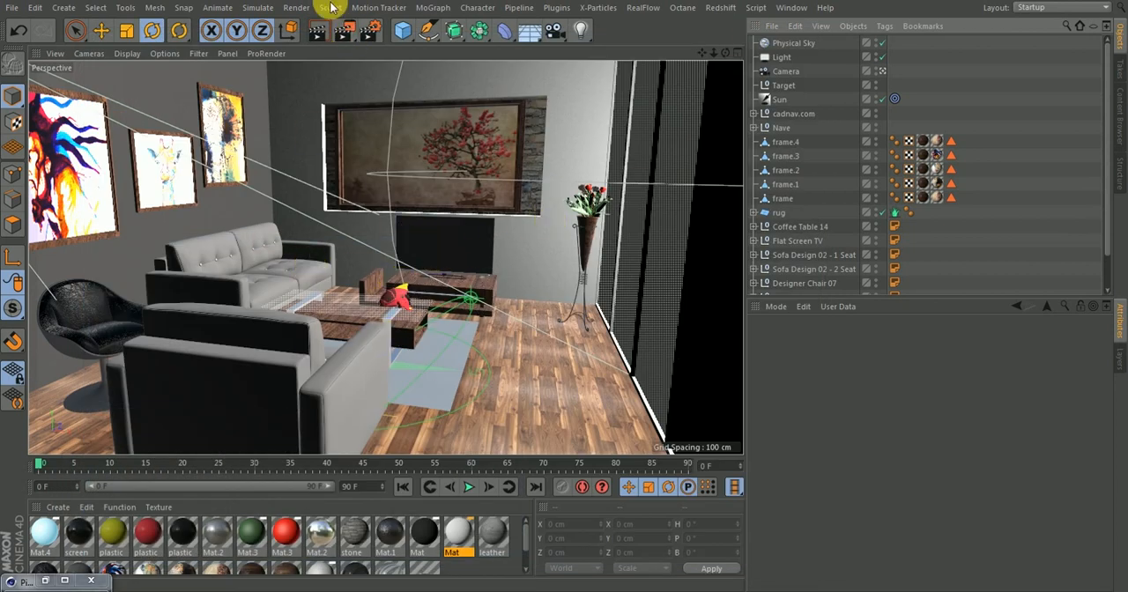
Disable Material Override in the render settings
click(373, 30)
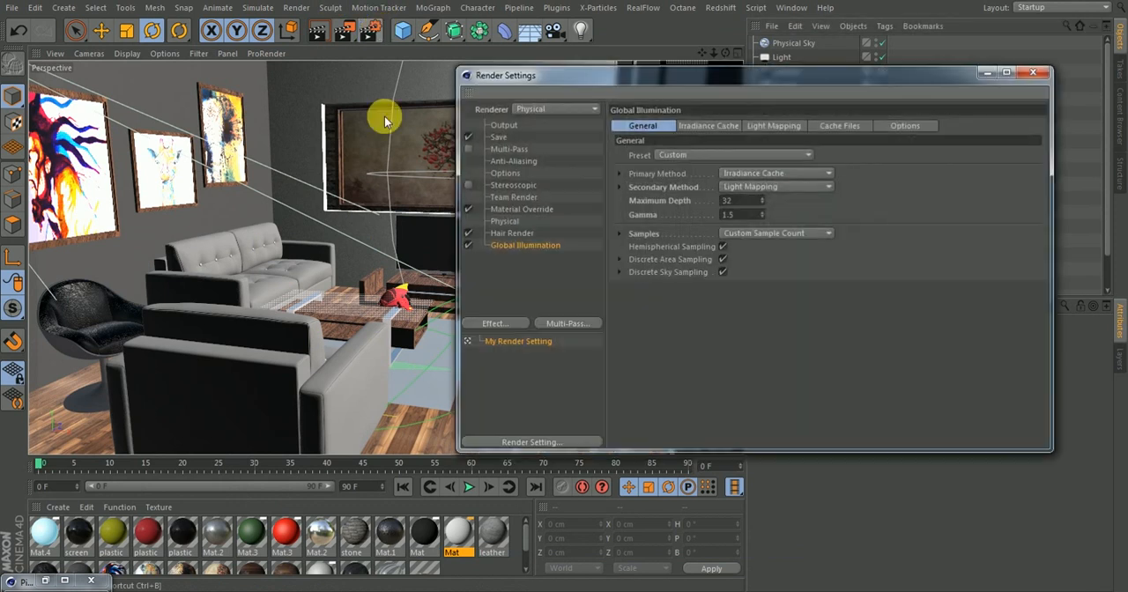
click(509, 210)
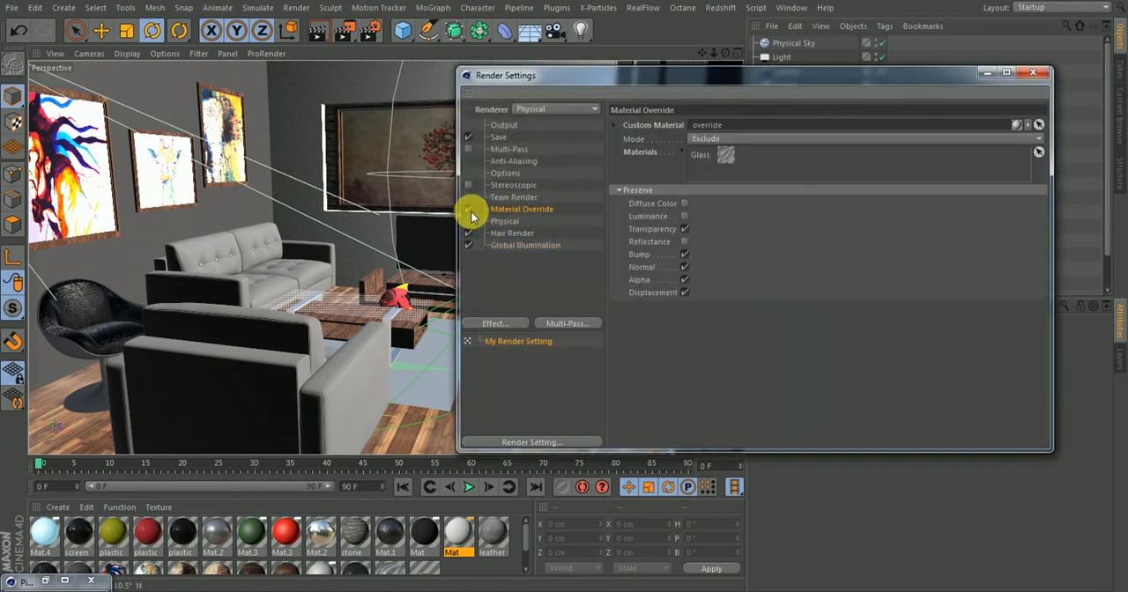
click(468, 210)
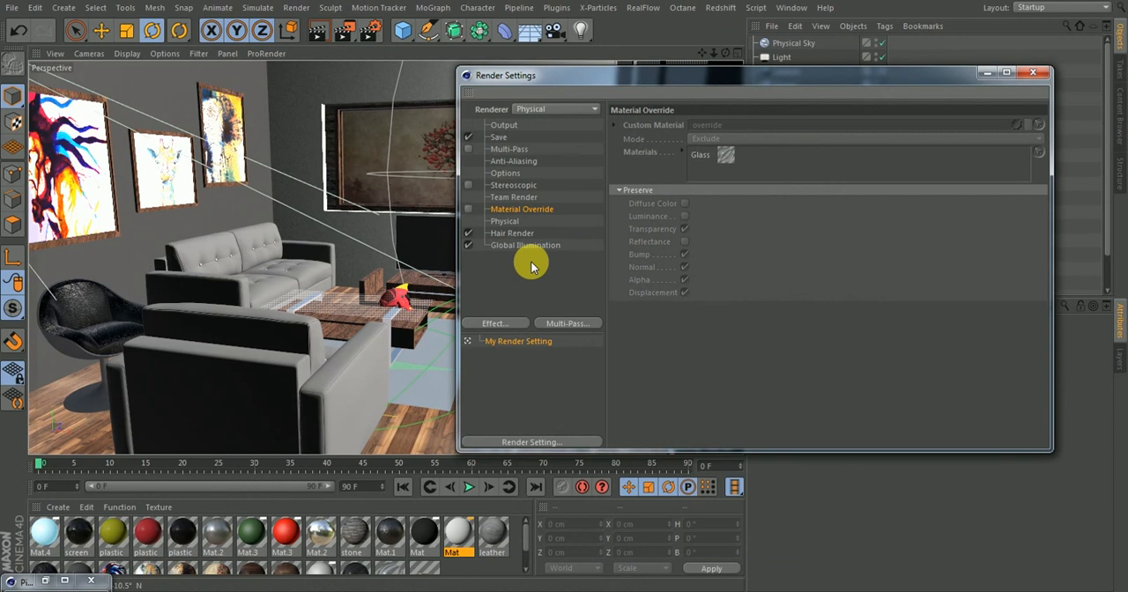
Set the Physical renderer's sampling subdivisions to 3 with the Fixed sampler, and check its advanced settings
click(505, 222)
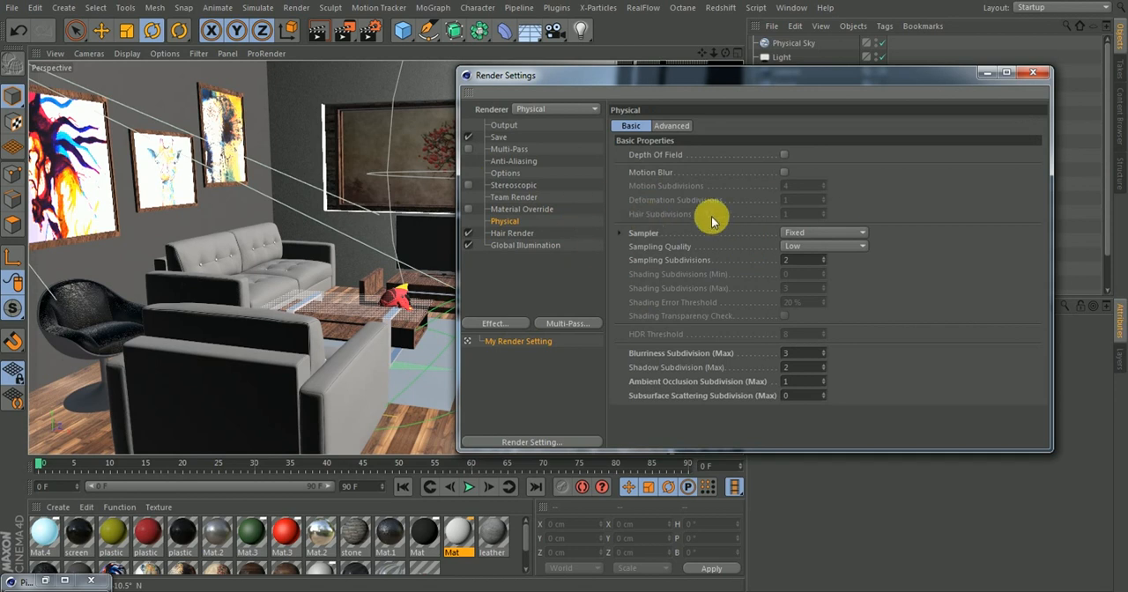
click(812, 234)
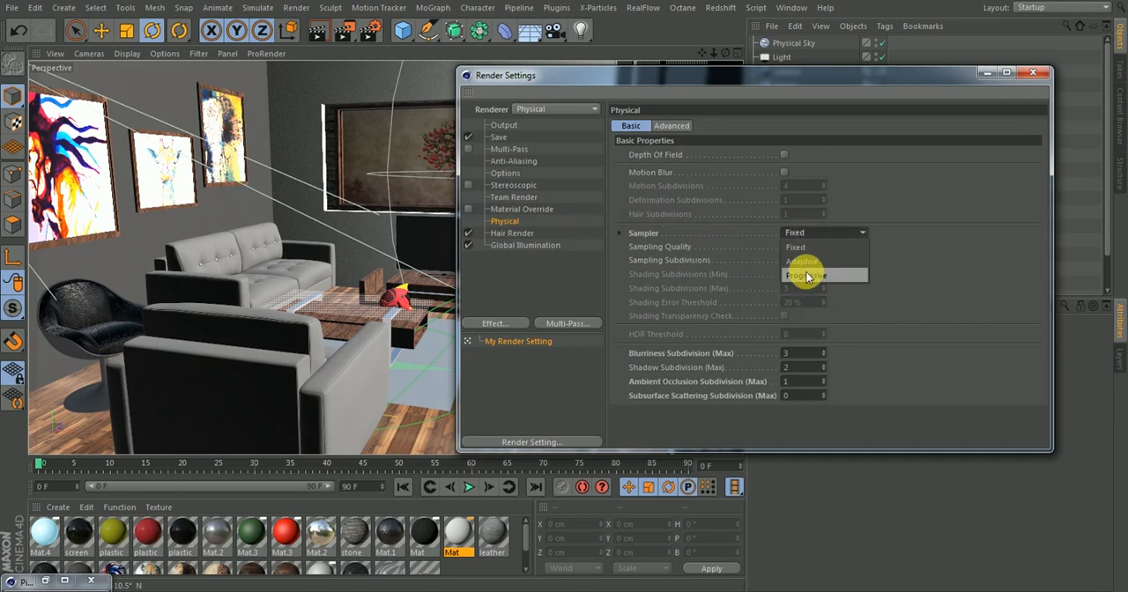
click(802, 261)
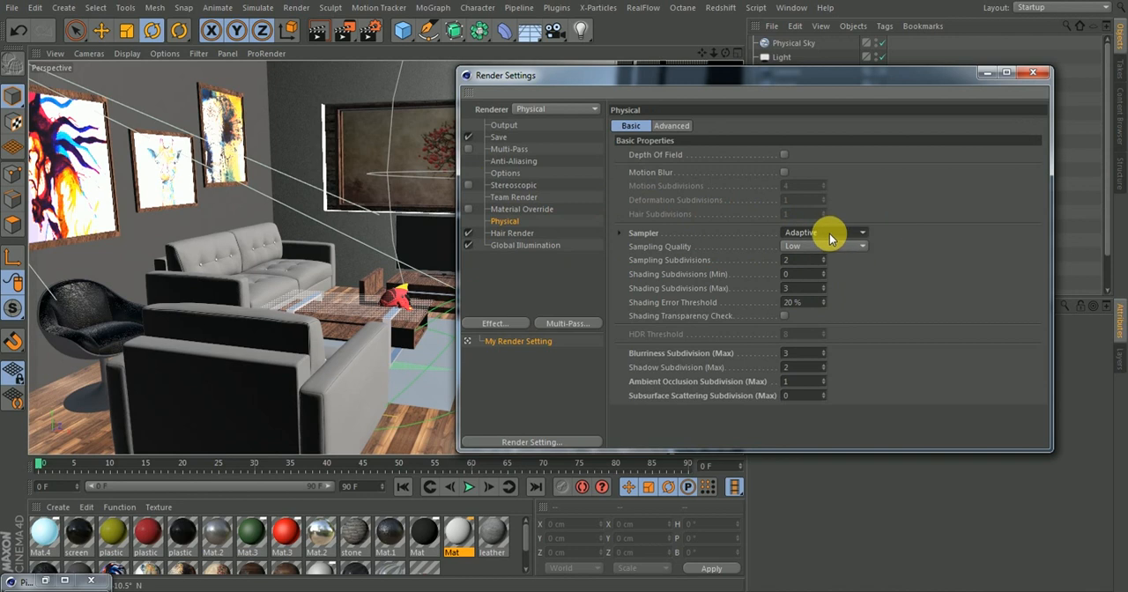
click(828, 235)
click(802, 248)
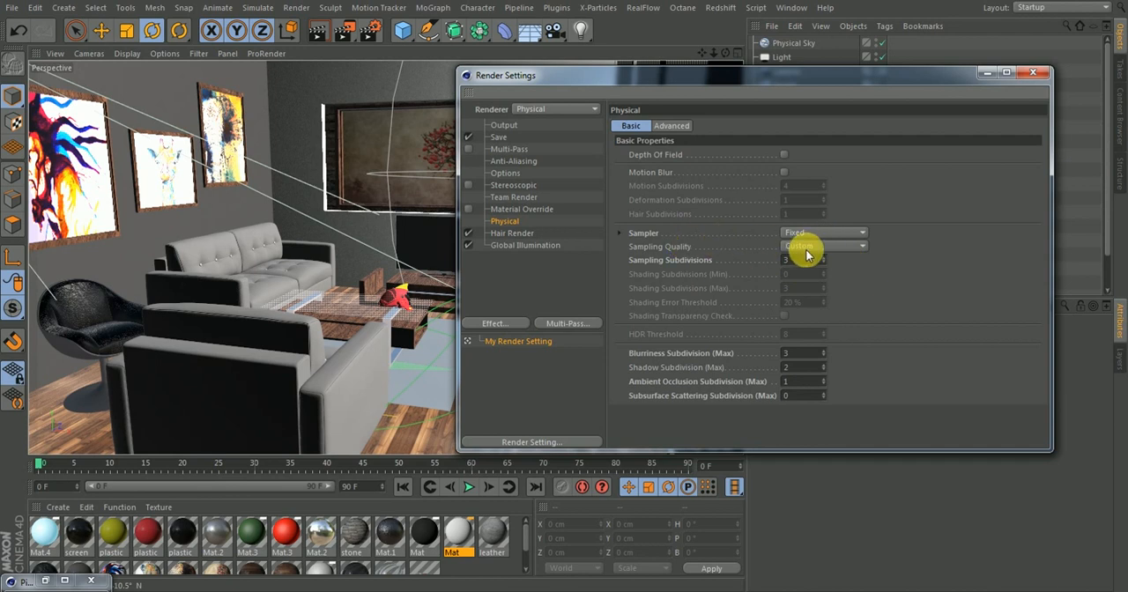
drag(800, 262, 773, 275)
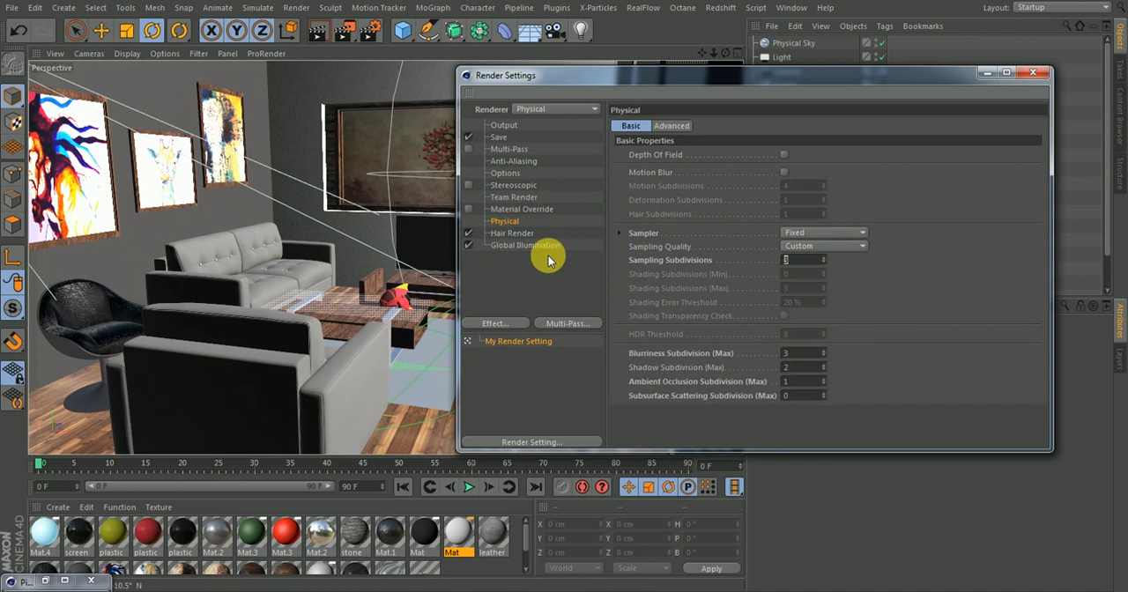
click(664, 130)
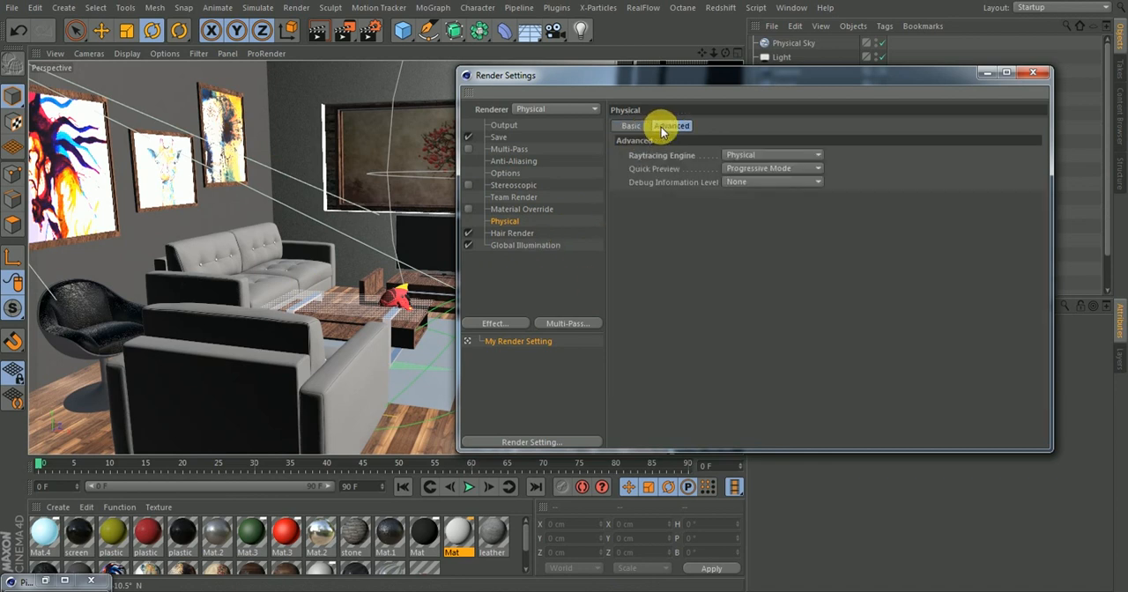
click(631, 126)
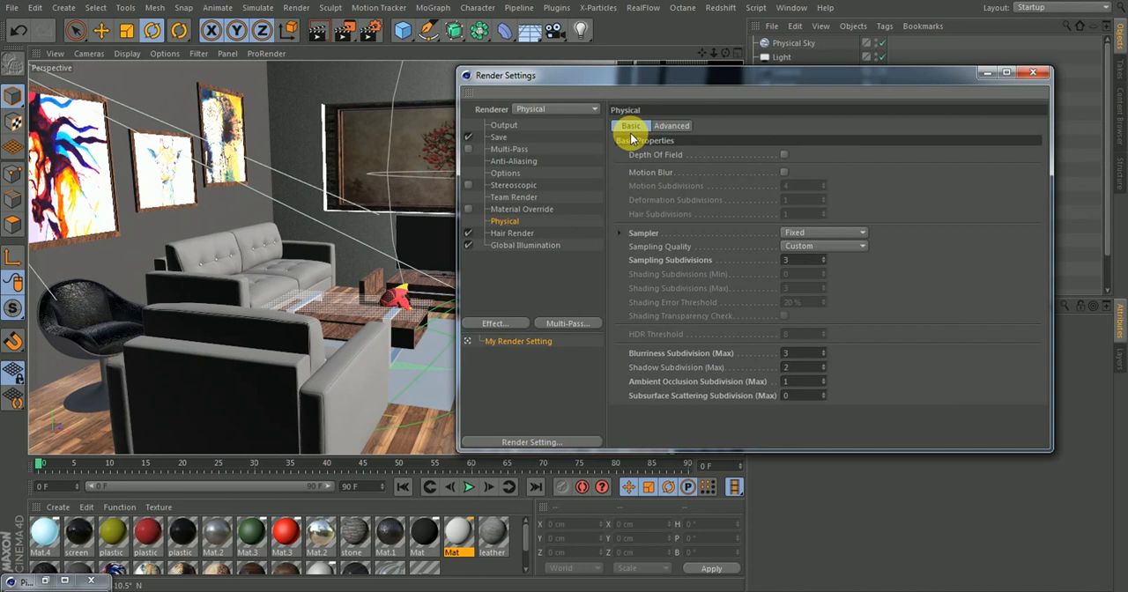
Review the Global Illumination sample count, Irradiance Cache record density, Light Mapping and Cache Files settings
click(523, 246)
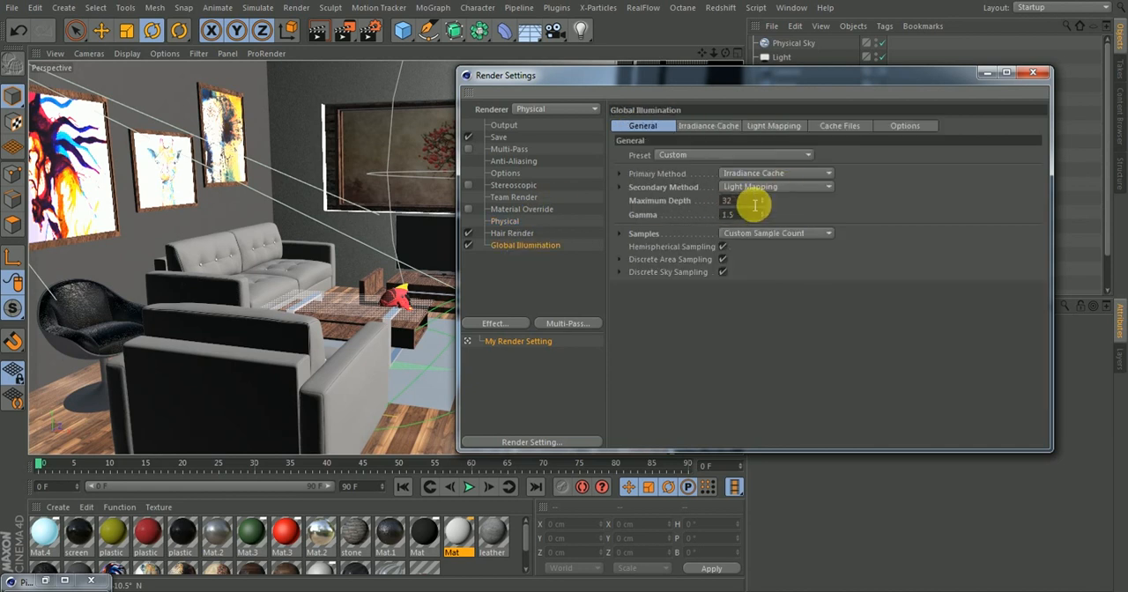
click(619, 234)
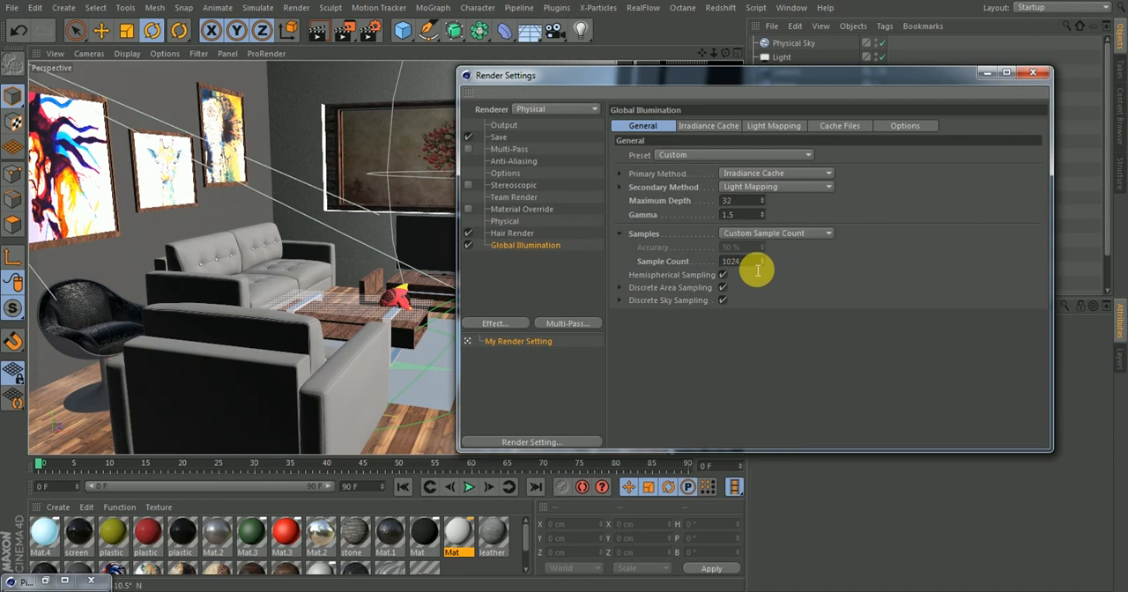
key(Return)
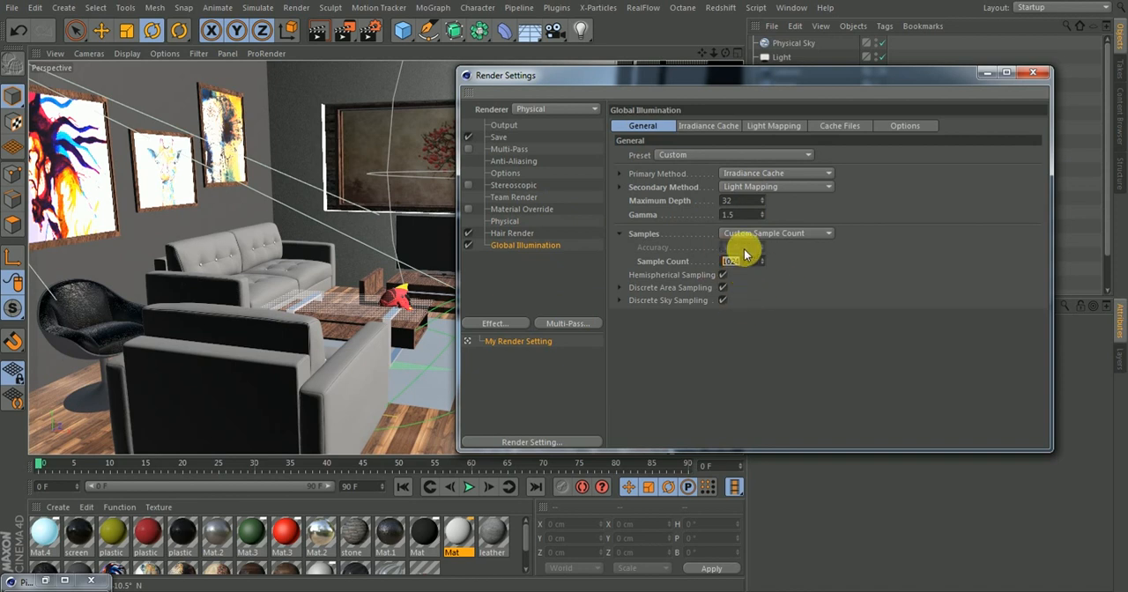
click(703, 126)
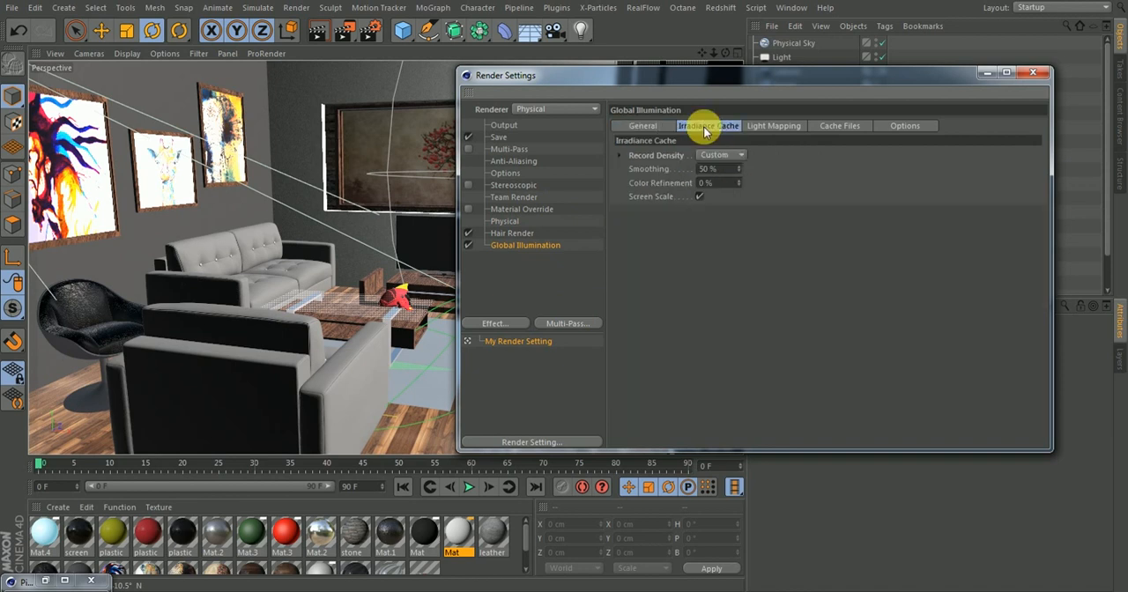
click(618, 155)
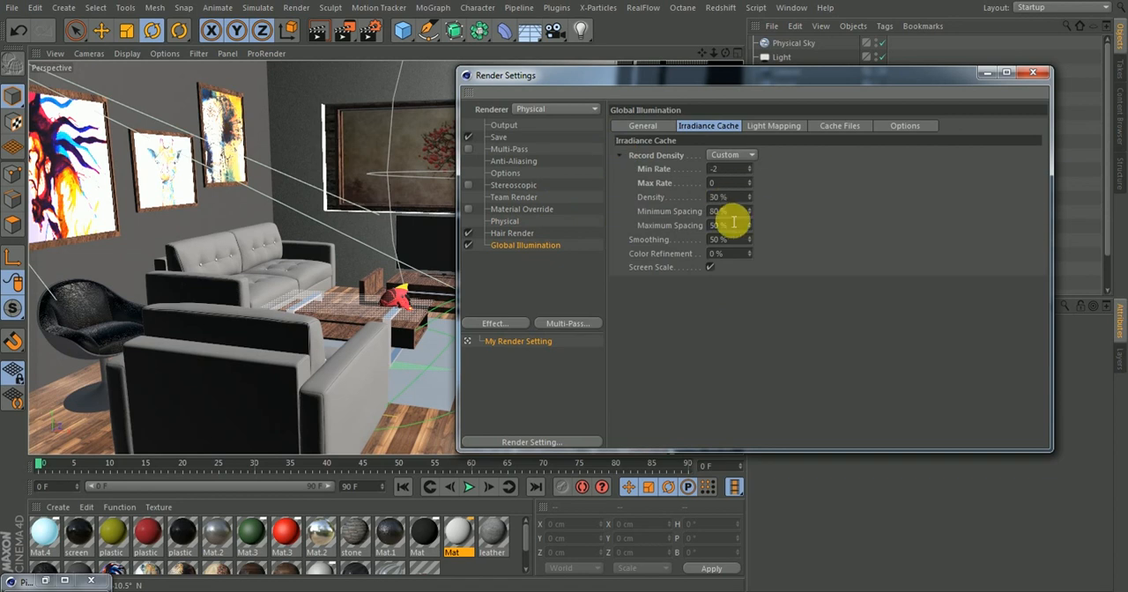
click(773, 128)
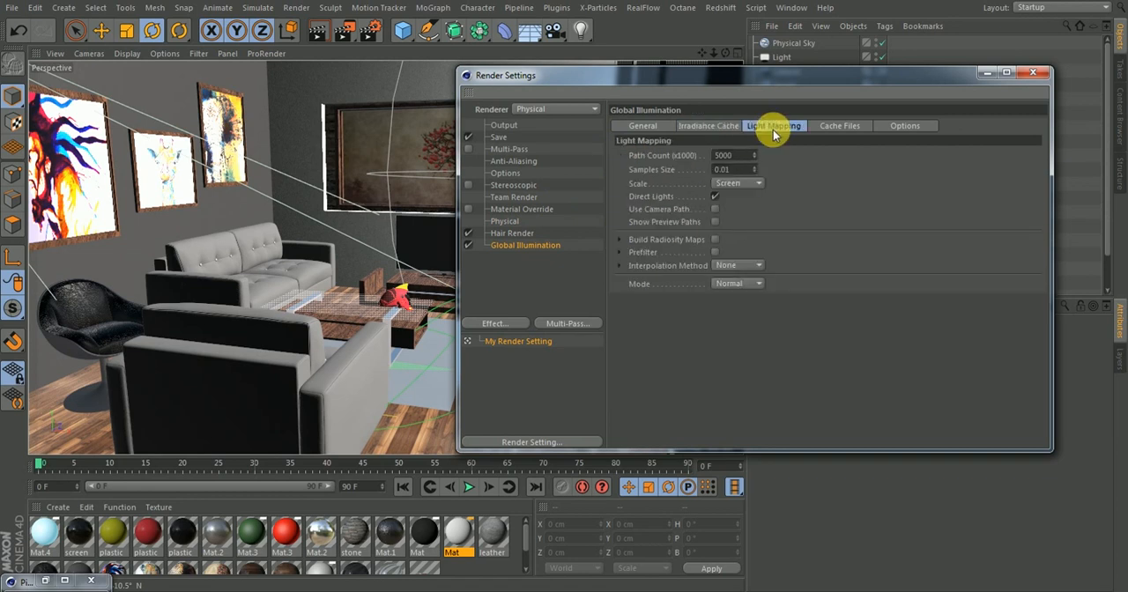
click(826, 126)
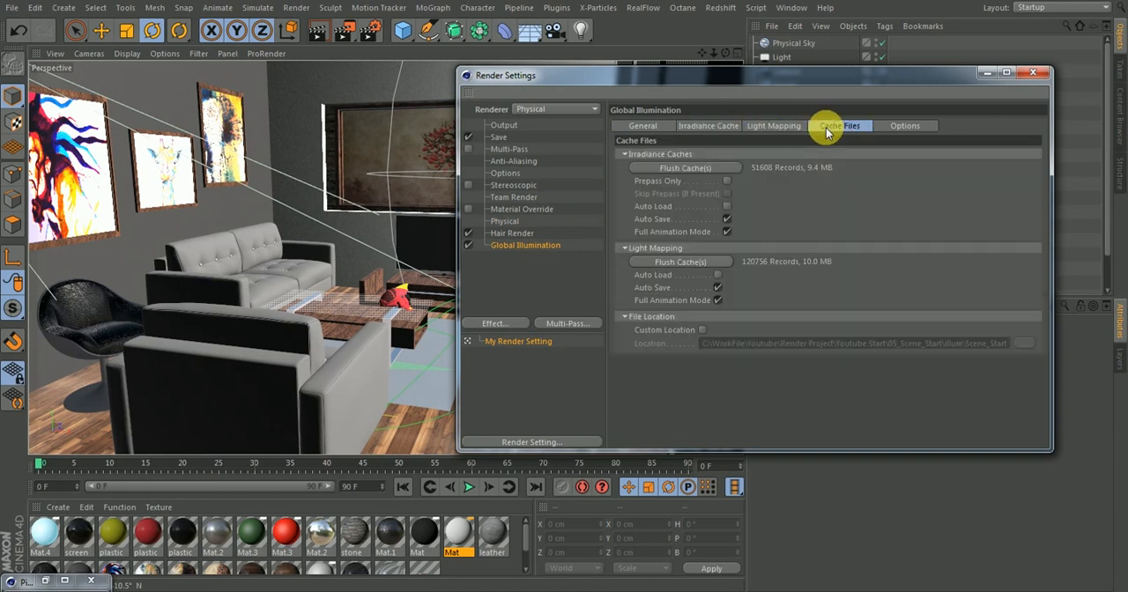
click(759, 126)
click(725, 127)
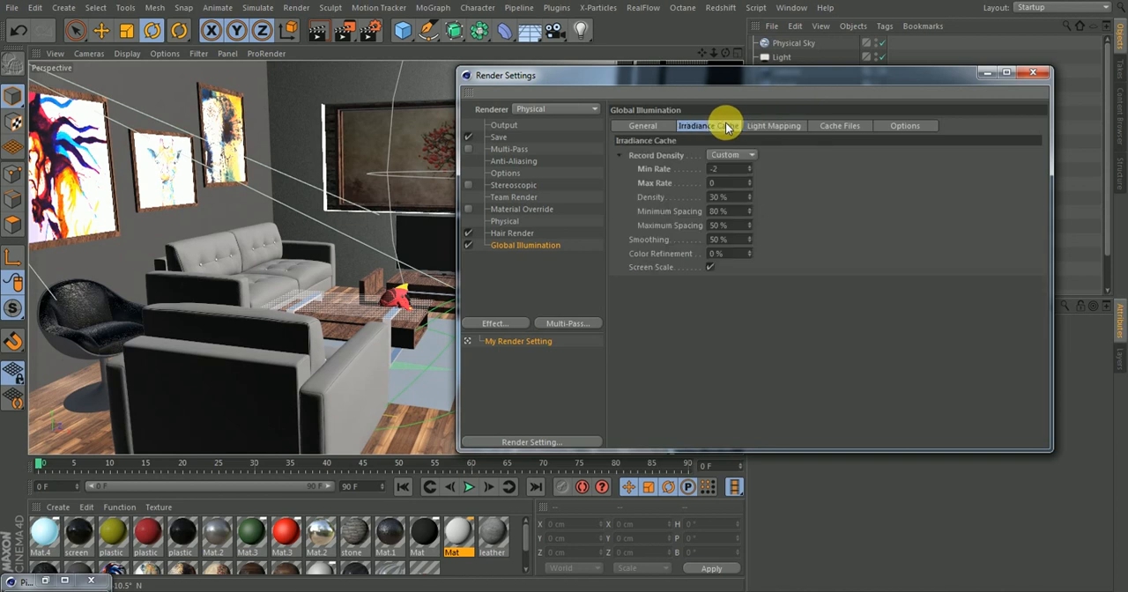
click(632, 128)
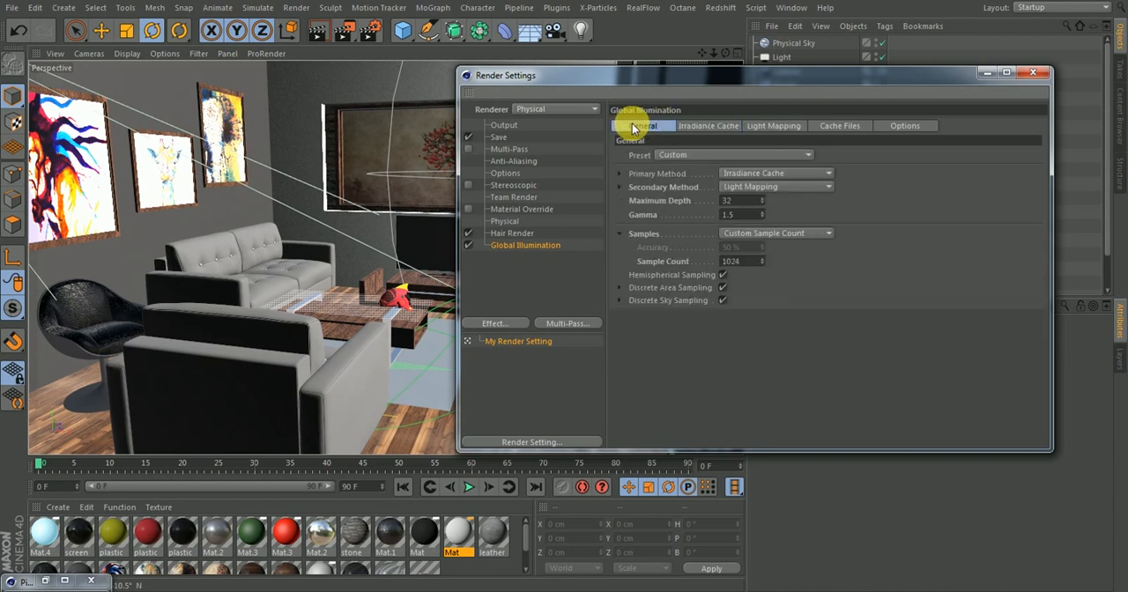
Check the Output, Options, Material Override, Physical and Global Illumination render settings, and restore the Picture Viewer
click(502, 125)
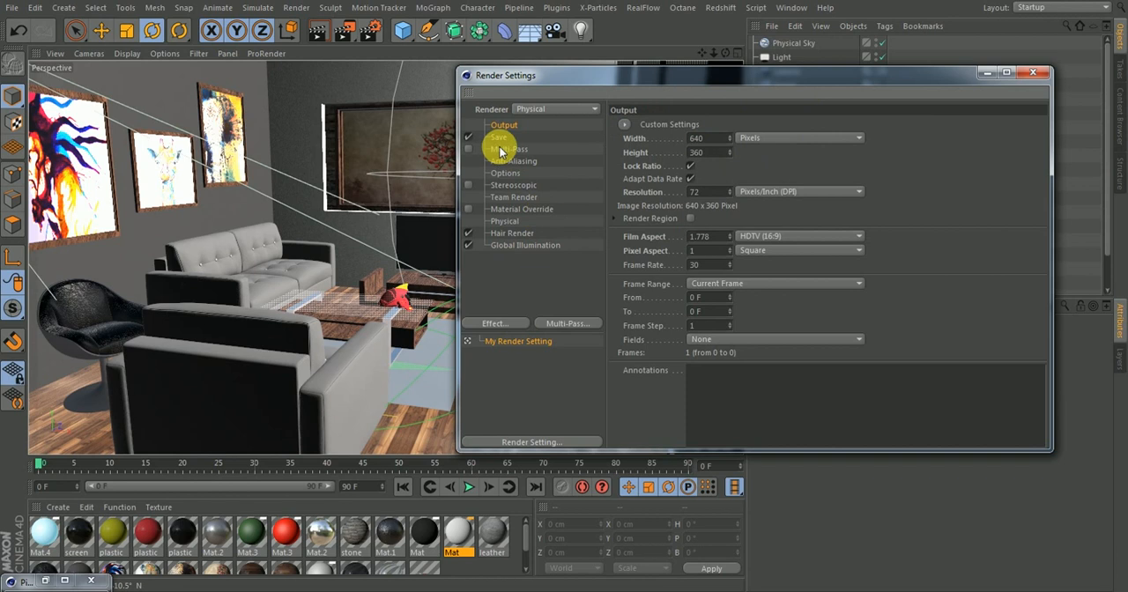
click(500, 149)
click(505, 173)
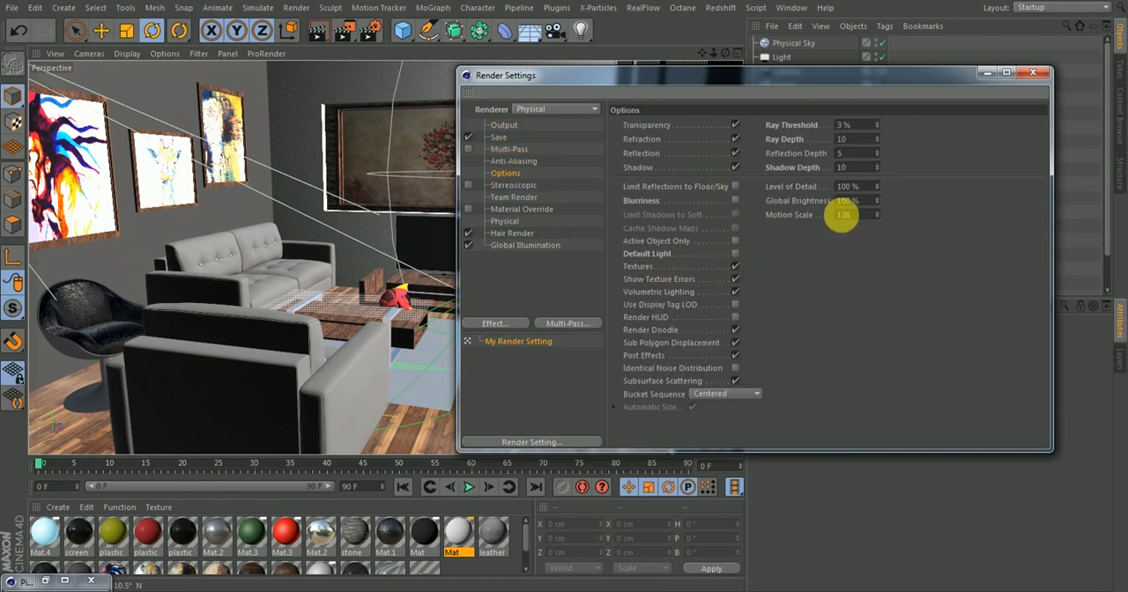
click(514, 210)
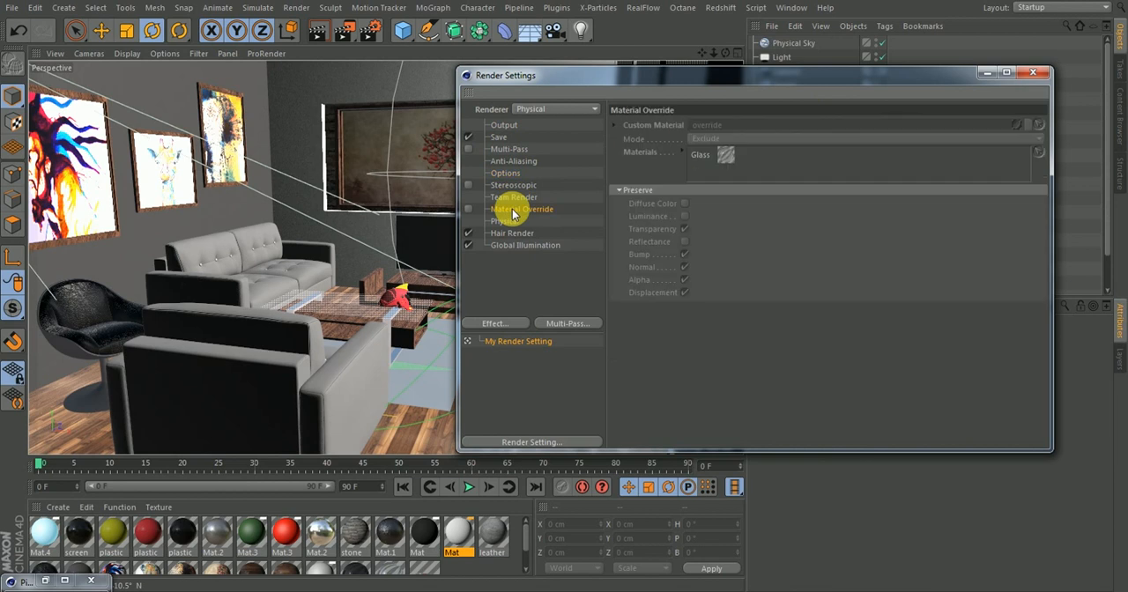
click(509, 220)
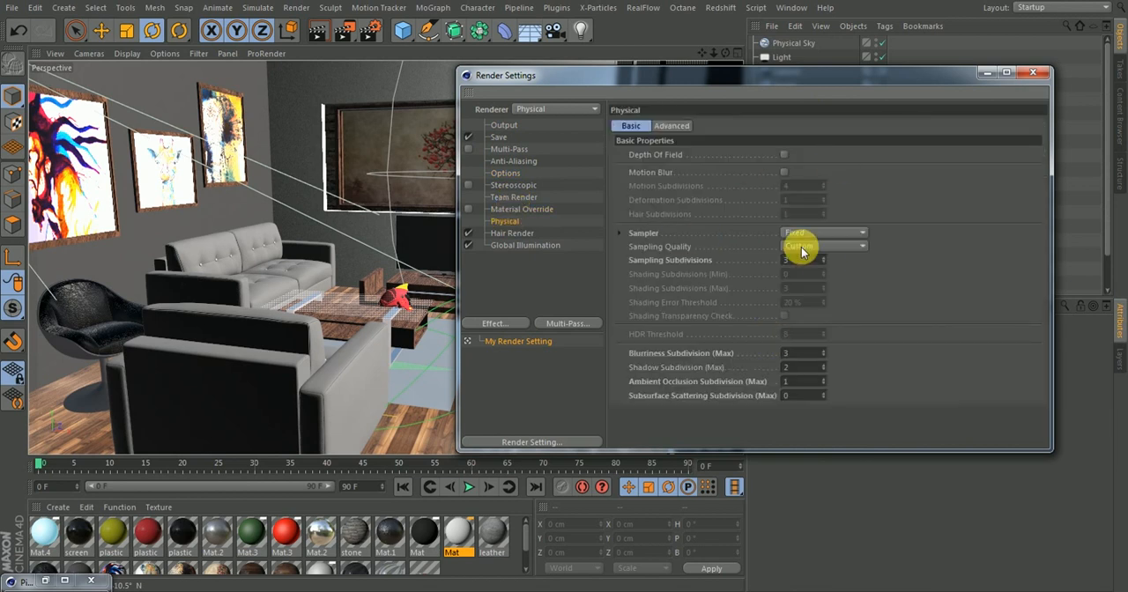
click(512, 234)
click(514, 245)
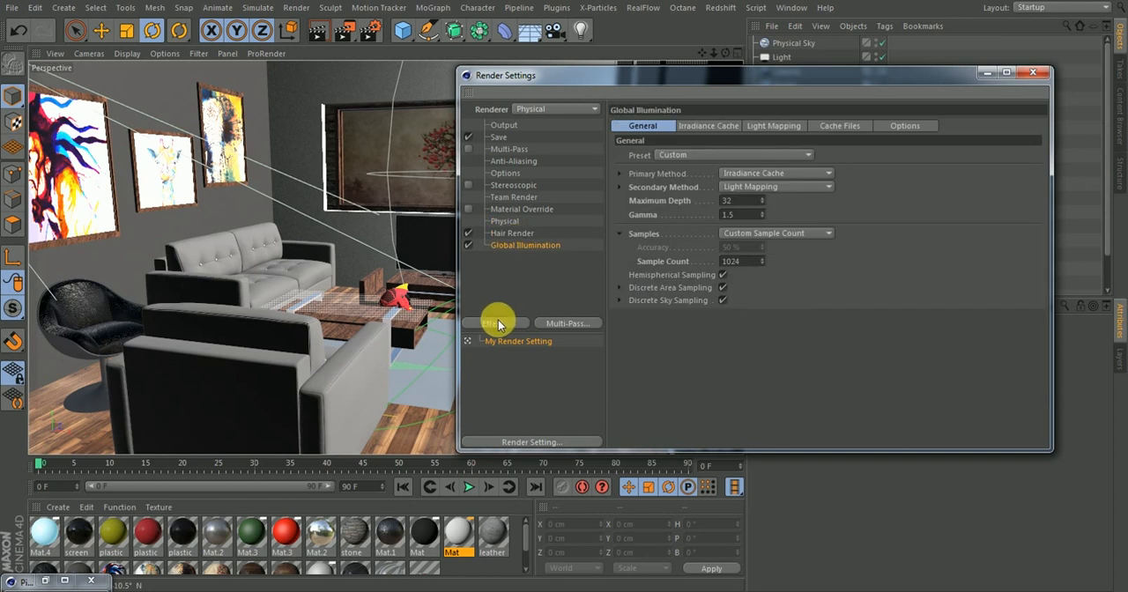
click(48, 581)
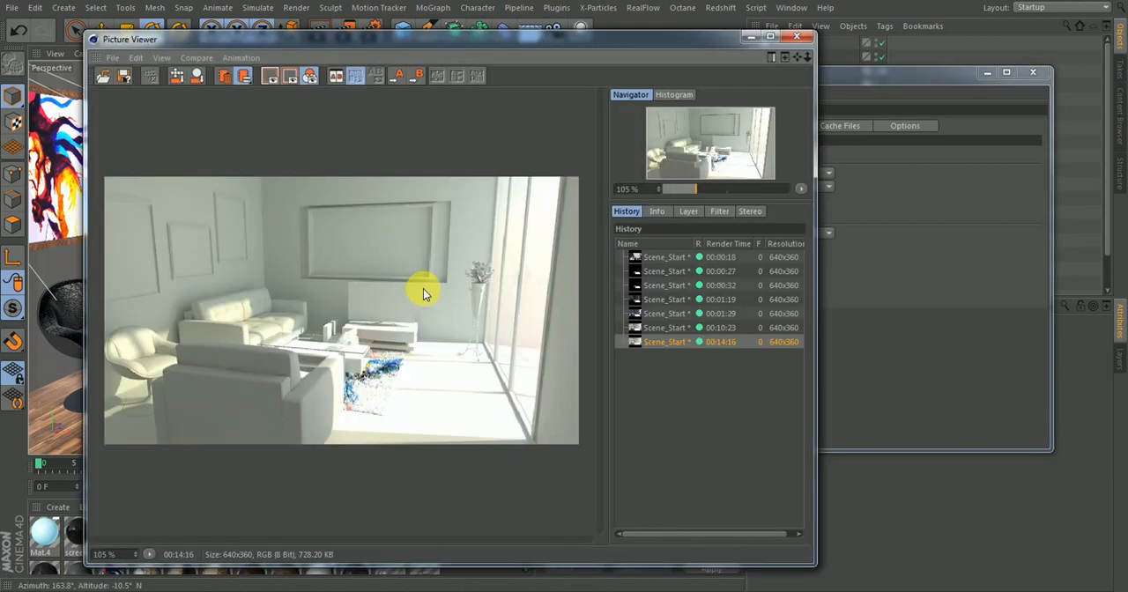
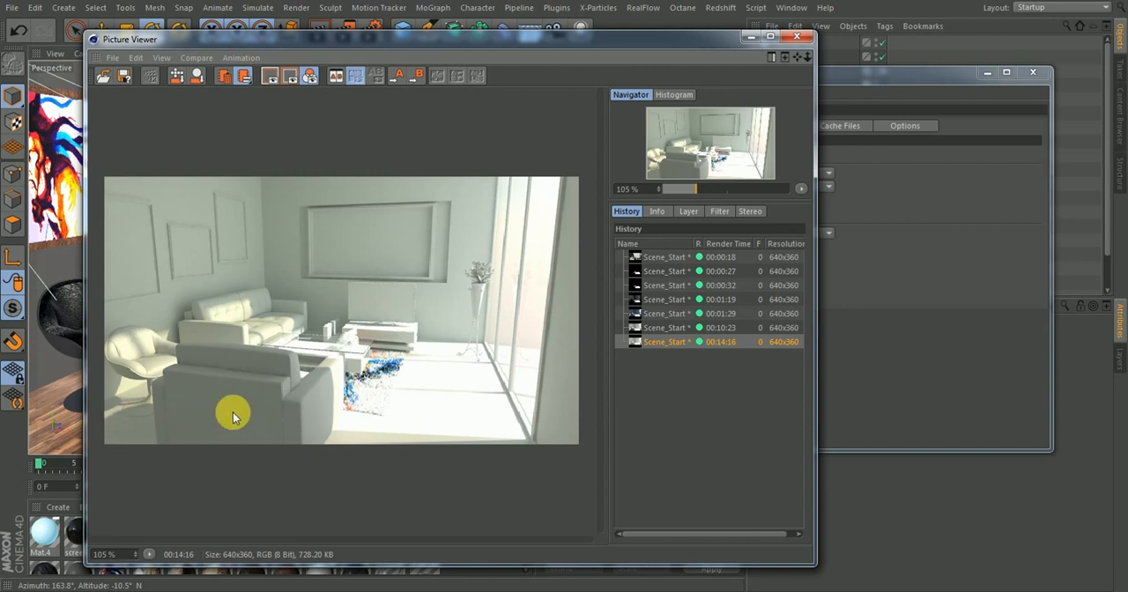
Enable Material Override in the render settings and set the Global Illumination sample count to 512
click(754, 38)
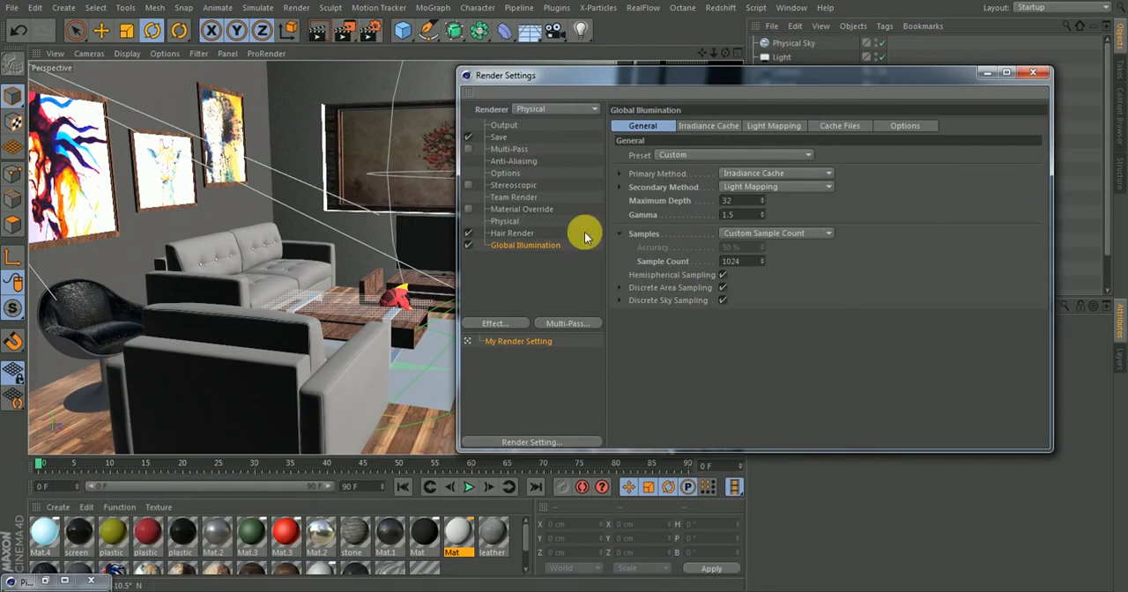
click(468, 209)
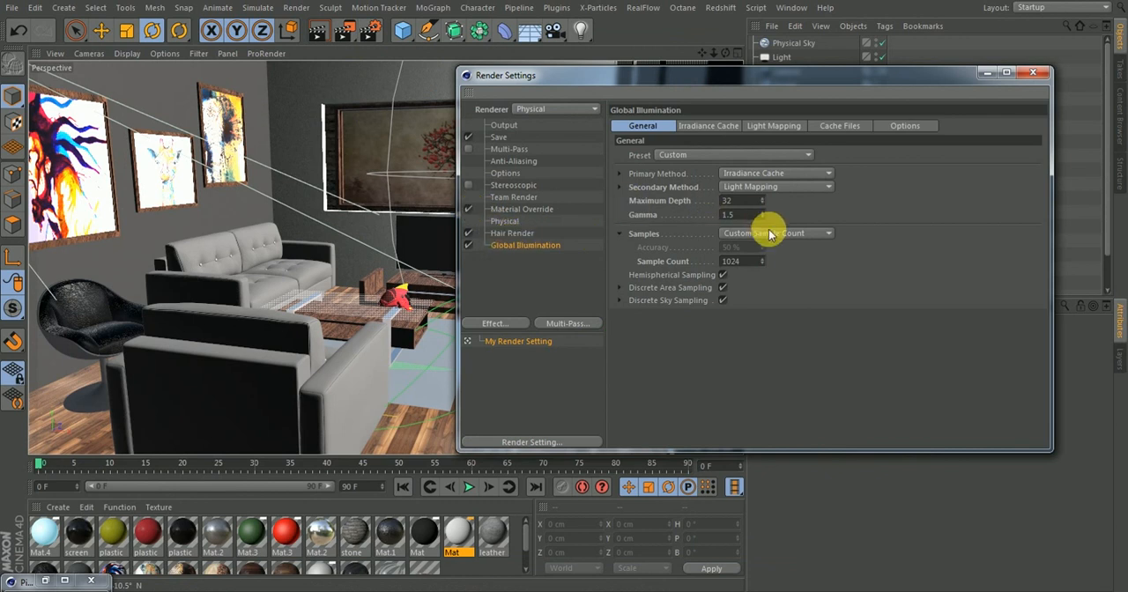
click(746, 261)
text(512)
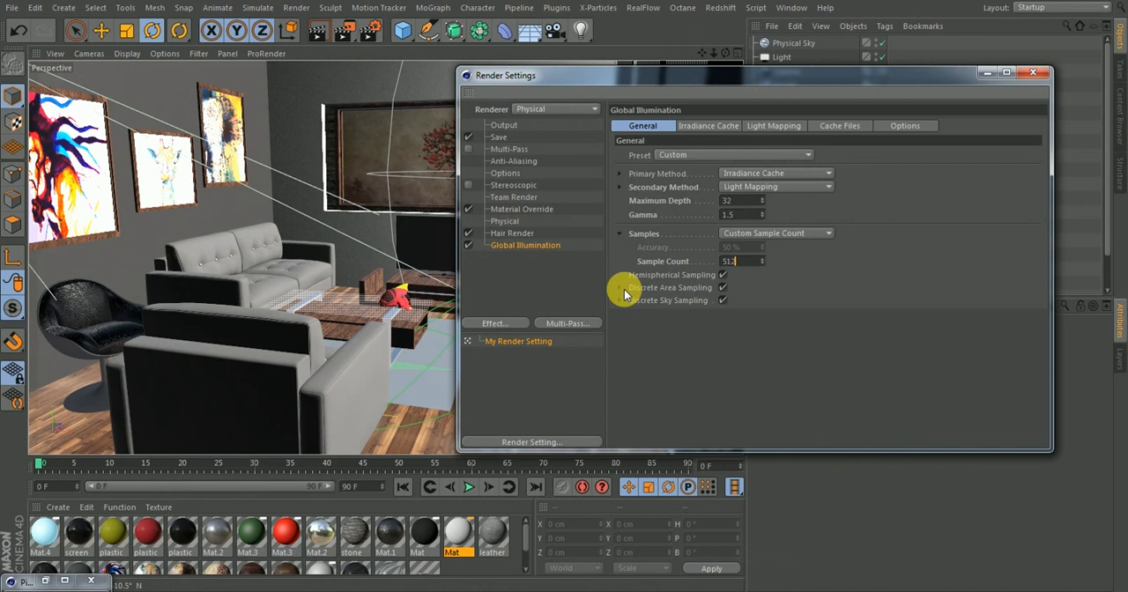
Set the Physical renderer's sampling subdivisions to 1 and its maximum blurriness subdivision to 2
click(518, 234)
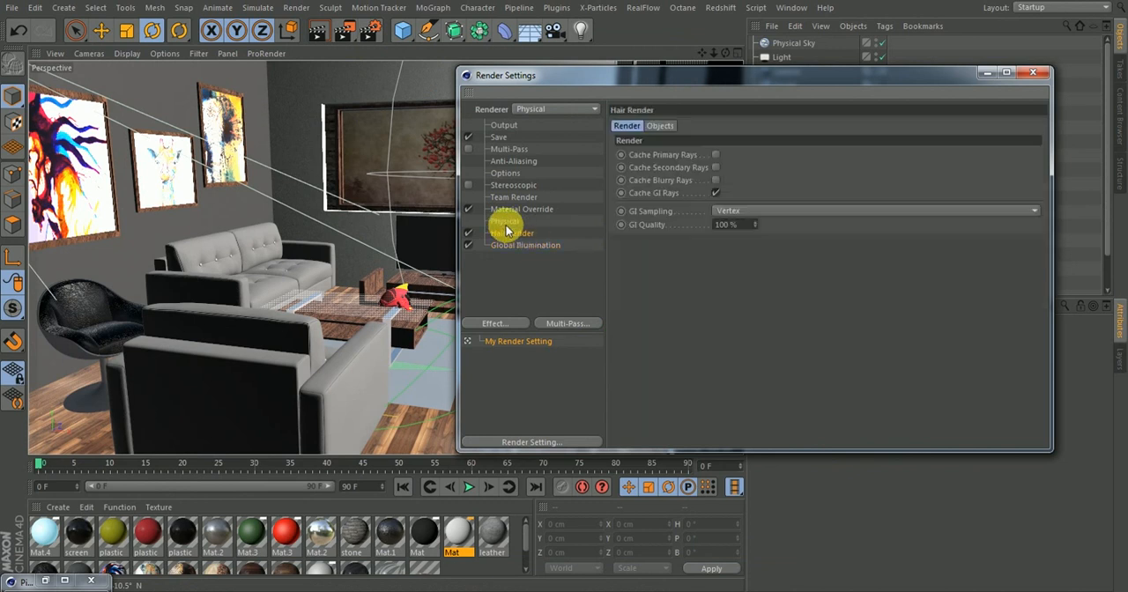
click(506, 222)
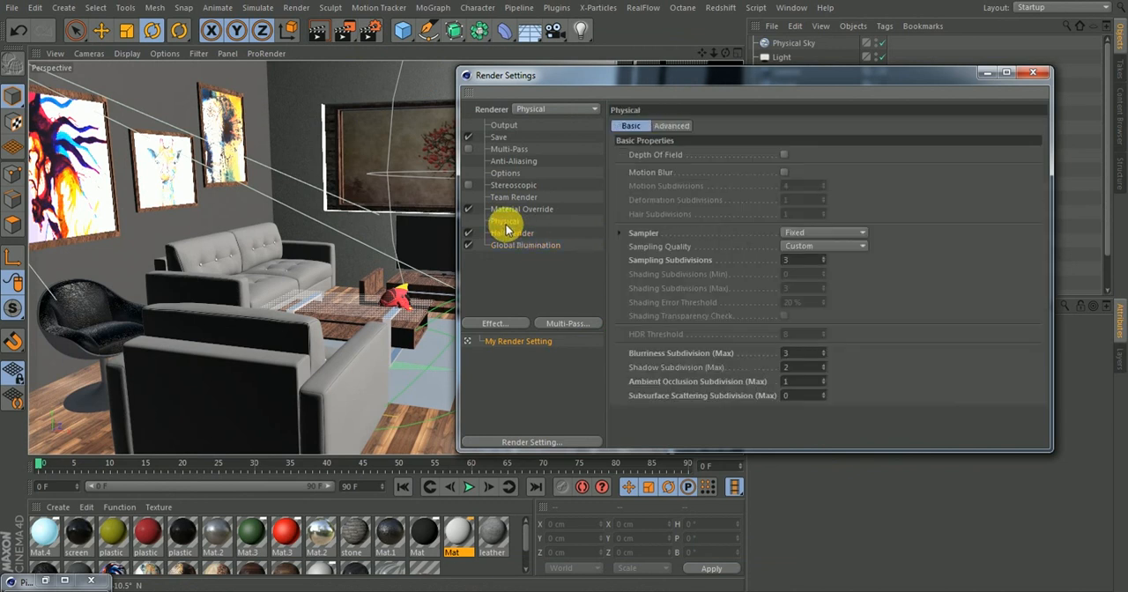
double_click(798, 260)
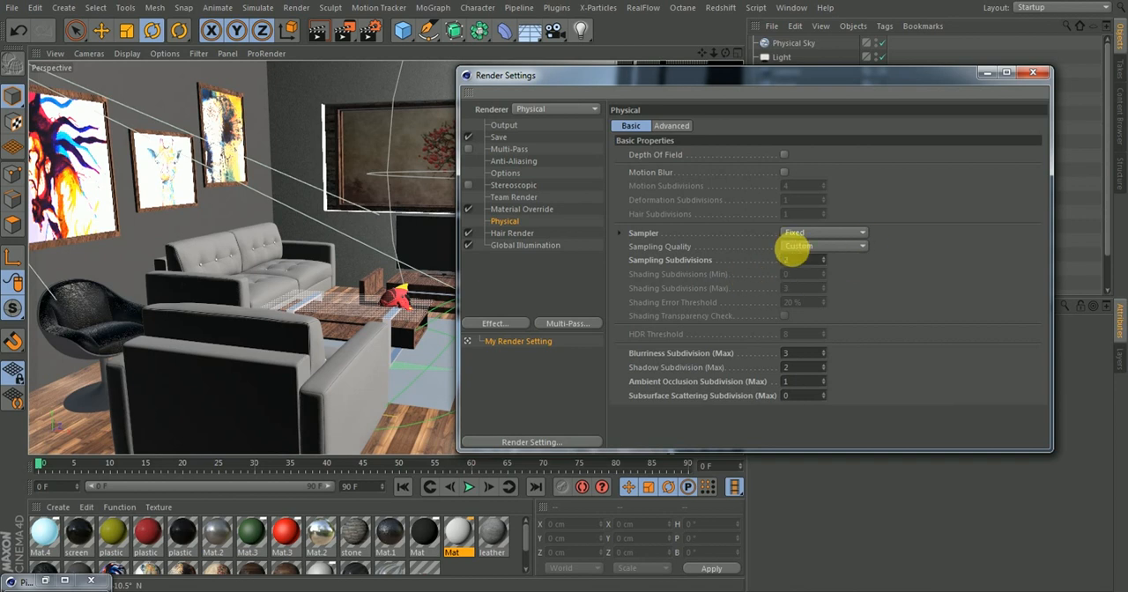
double_click(798, 258)
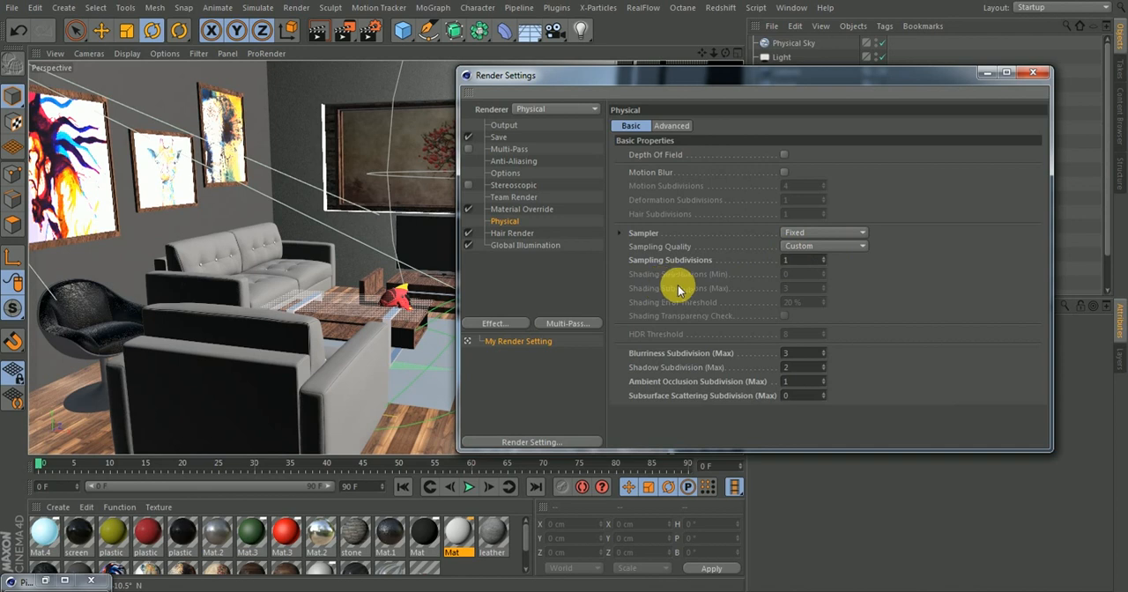
double_click(799, 353)
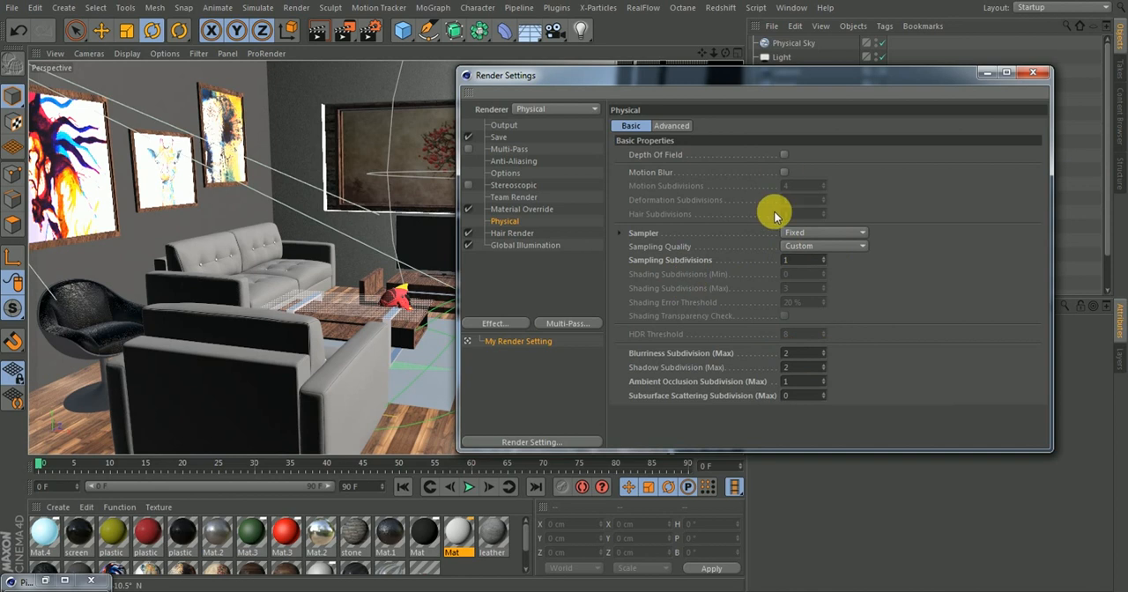
Set the Global Illumination sample count to 256 and the maximum depth to 16
click(515, 244)
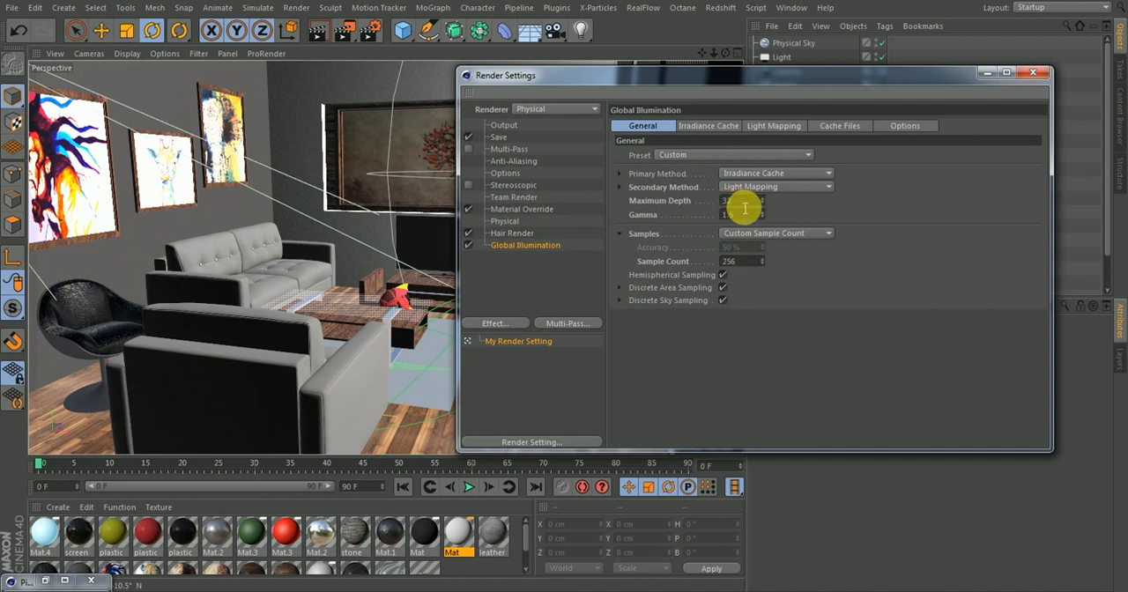
drag(745, 205, 687, 202)
text(16)
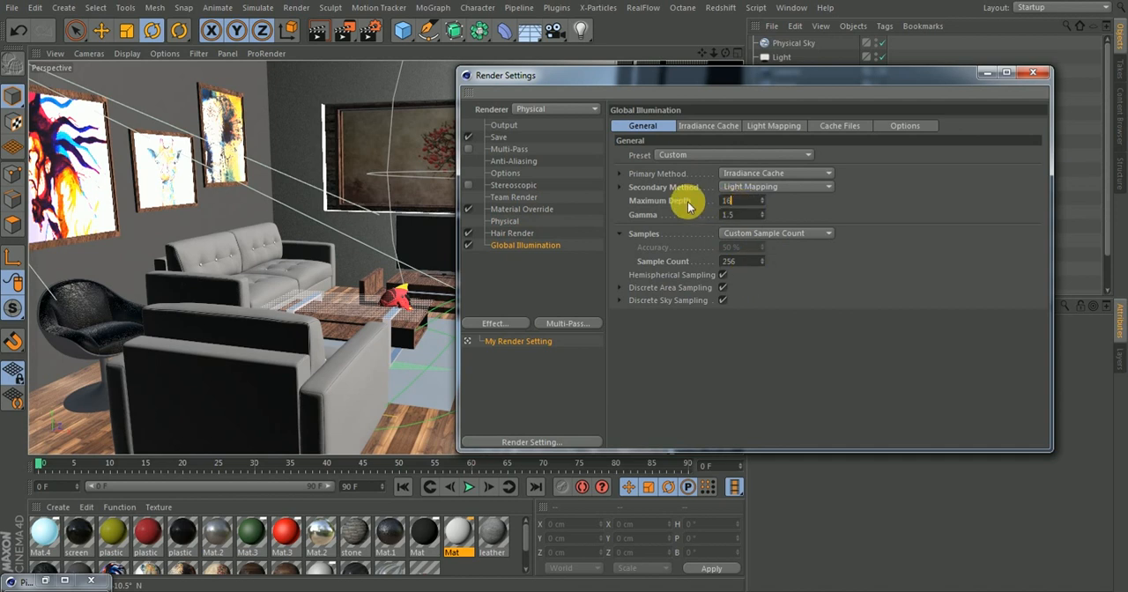
Review the Irradiance Cache, Light Mapping, Options, Physical and Material Override settings
click(696, 126)
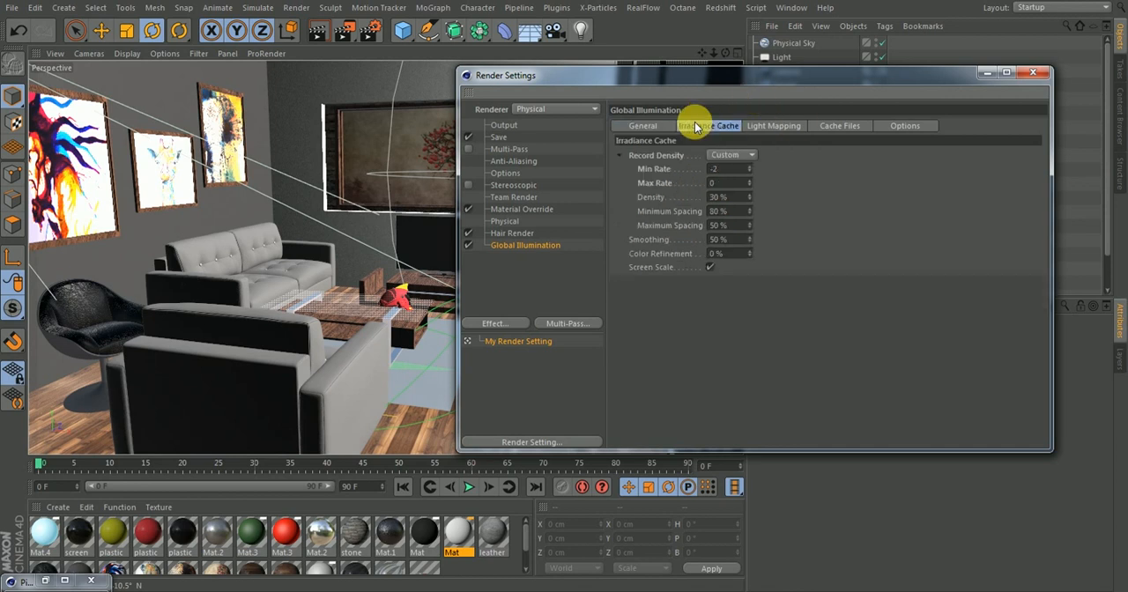
click(760, 126)
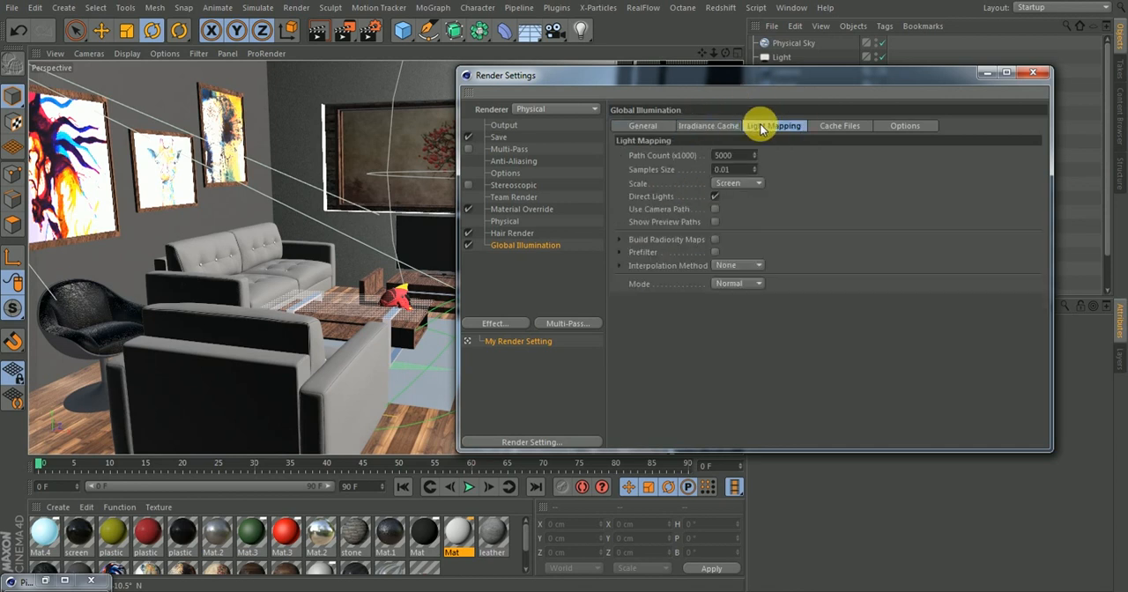
click(640, 128)
click(505, 174)
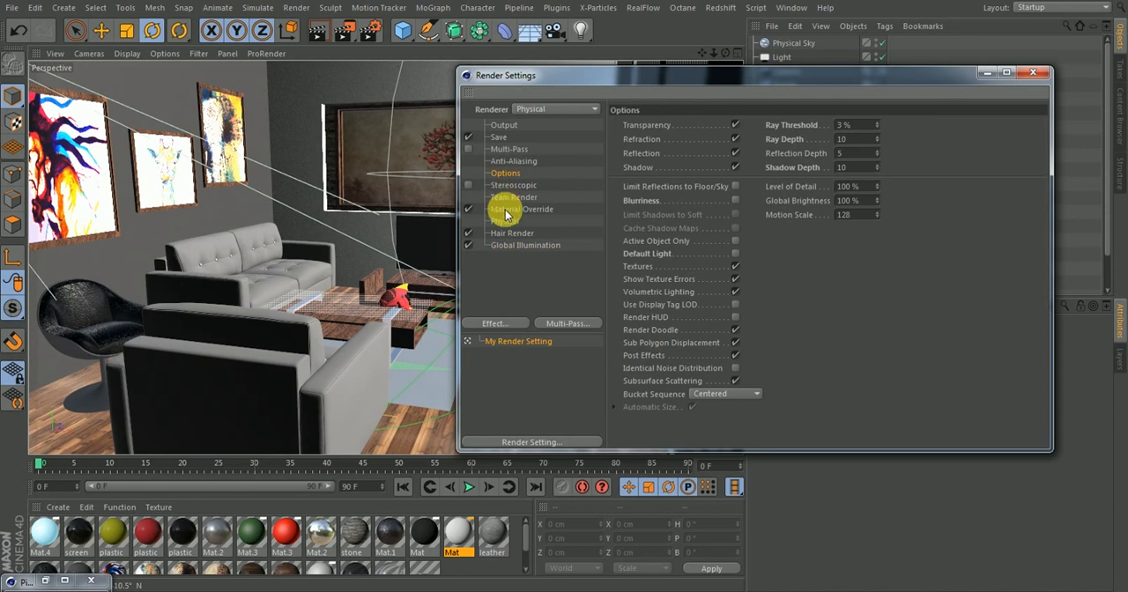
click(506, 221)
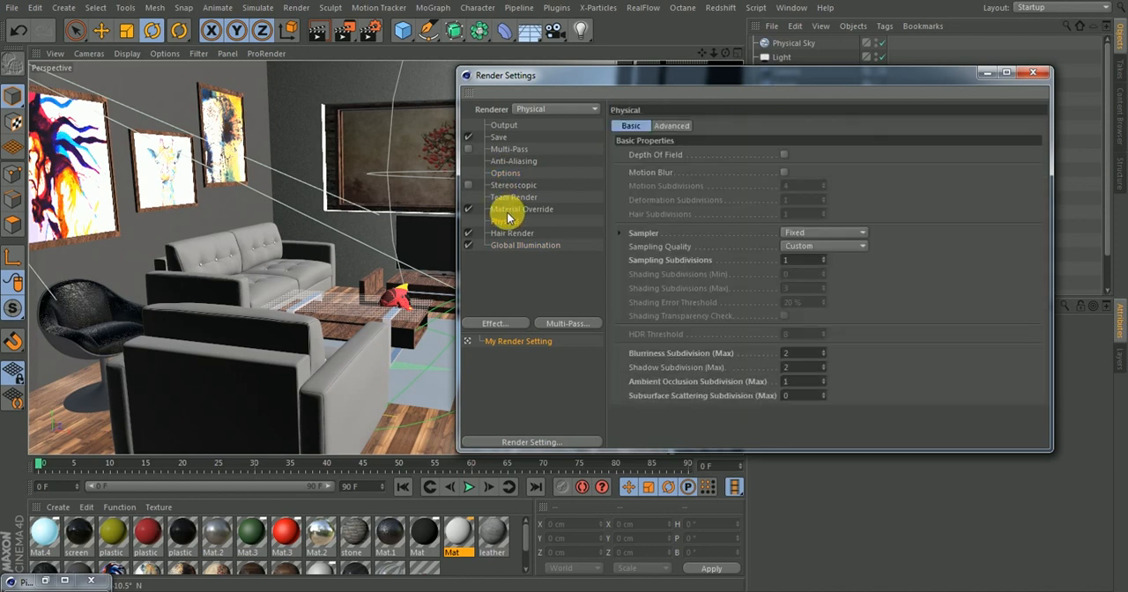
click(507, 212)
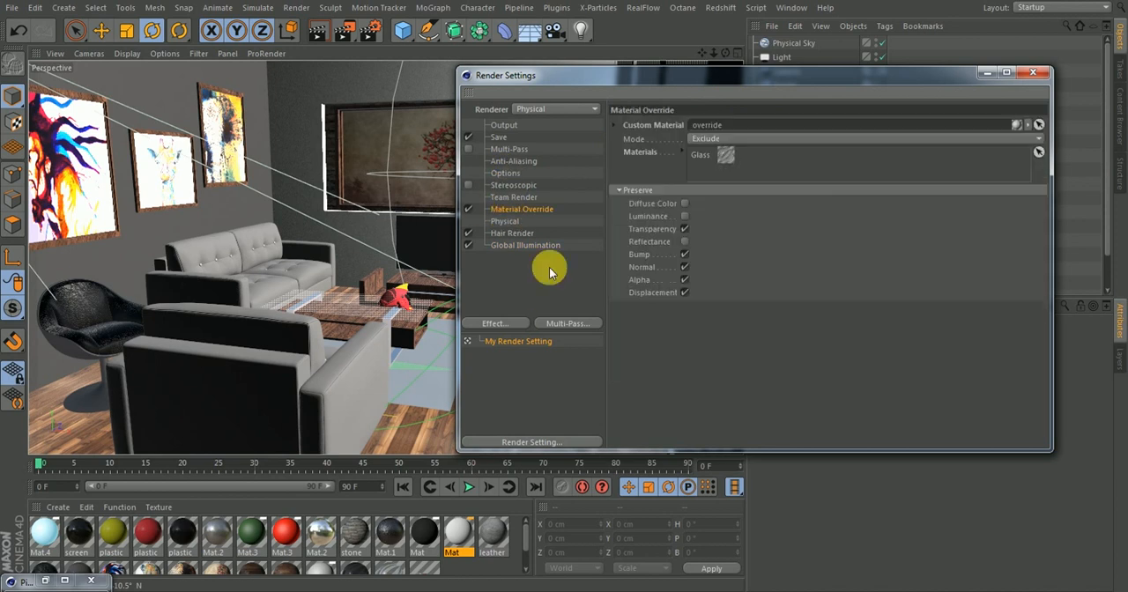
Add the Ambient Occlusion effect to the render settings and check the latest clay render in the Picture Viewer
click(509, 323)
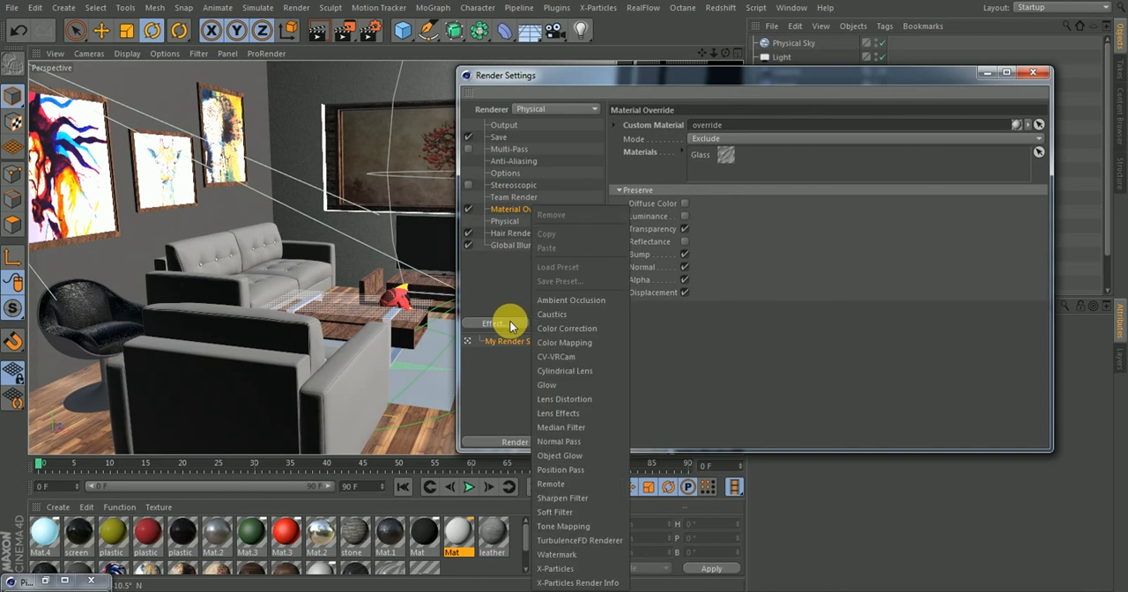
click(559, 301)
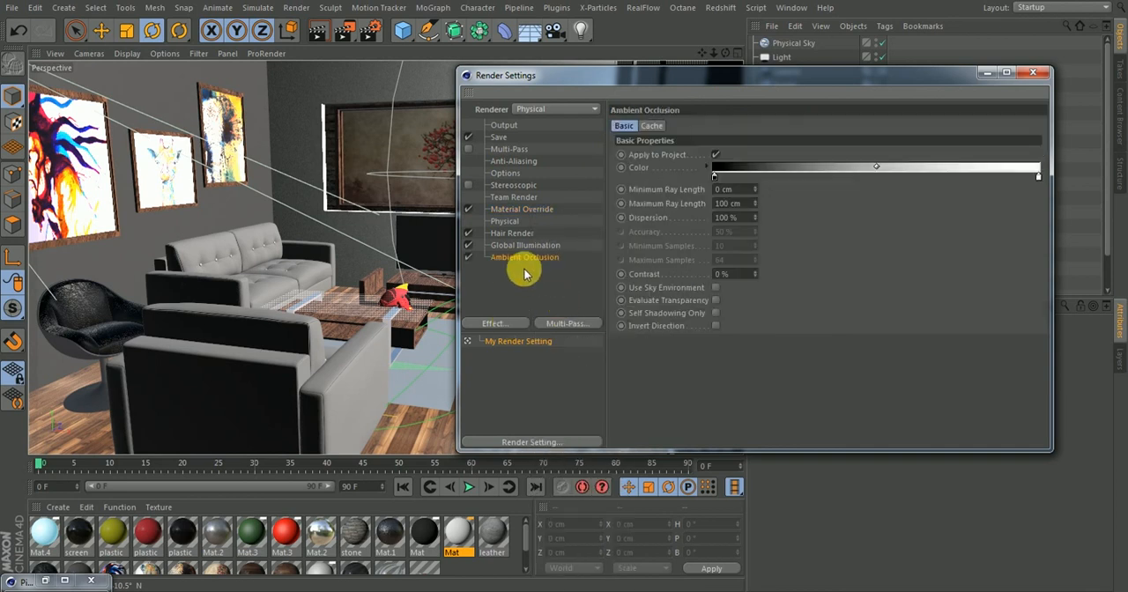
click(44, 580)
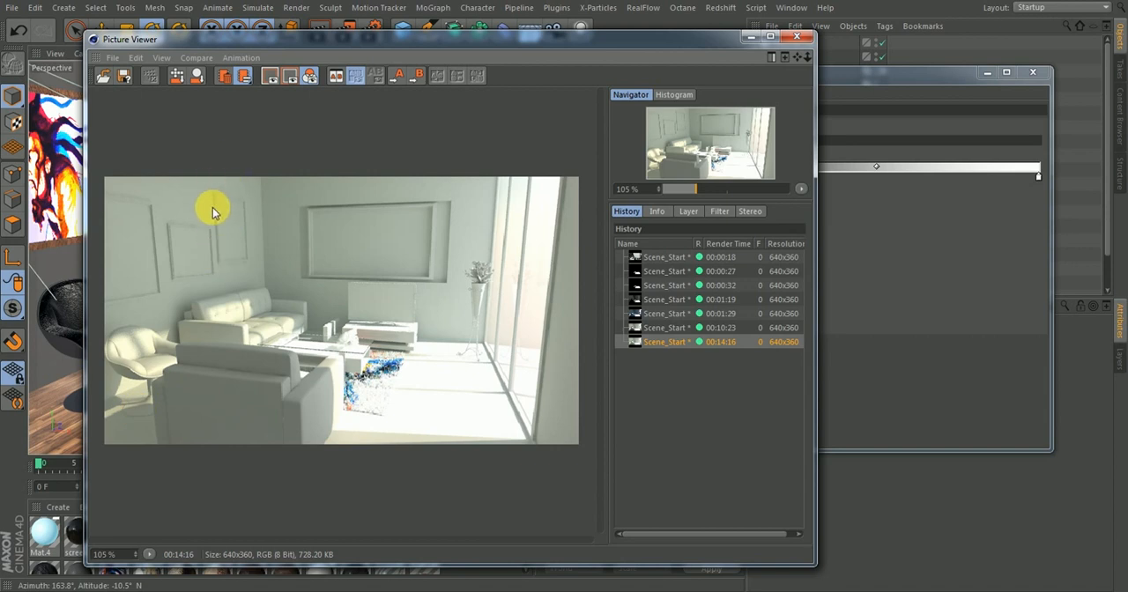
click(751, 37)
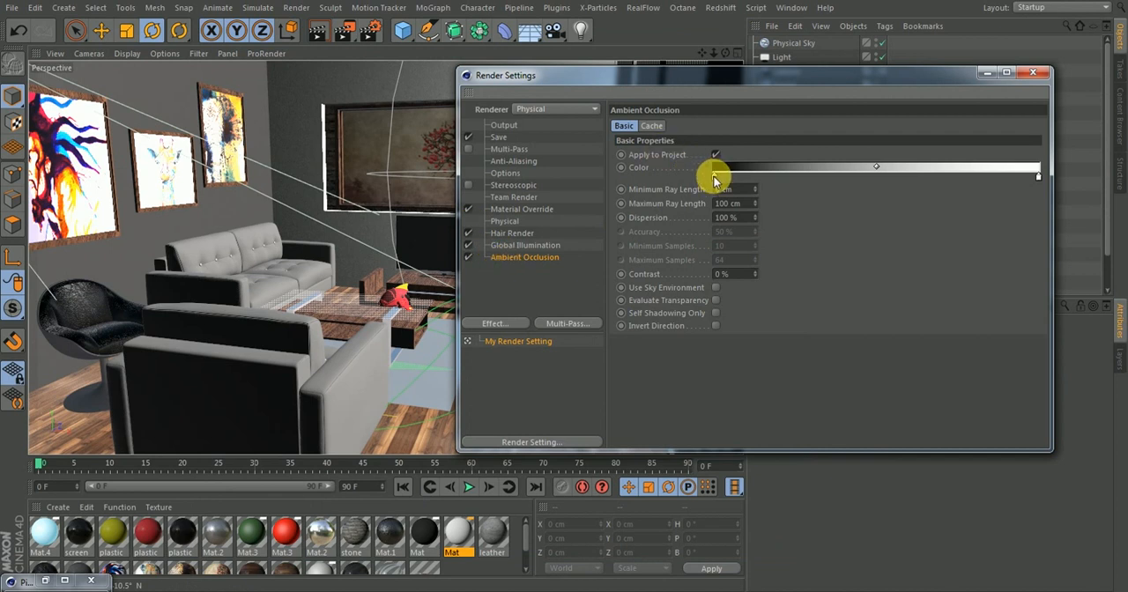
Change the black knot of the Ambient Occlusion color gradient to a grey with 45% value
double_click(713, 177)
drag(707, 205, 732, 206)
click(689, 227)
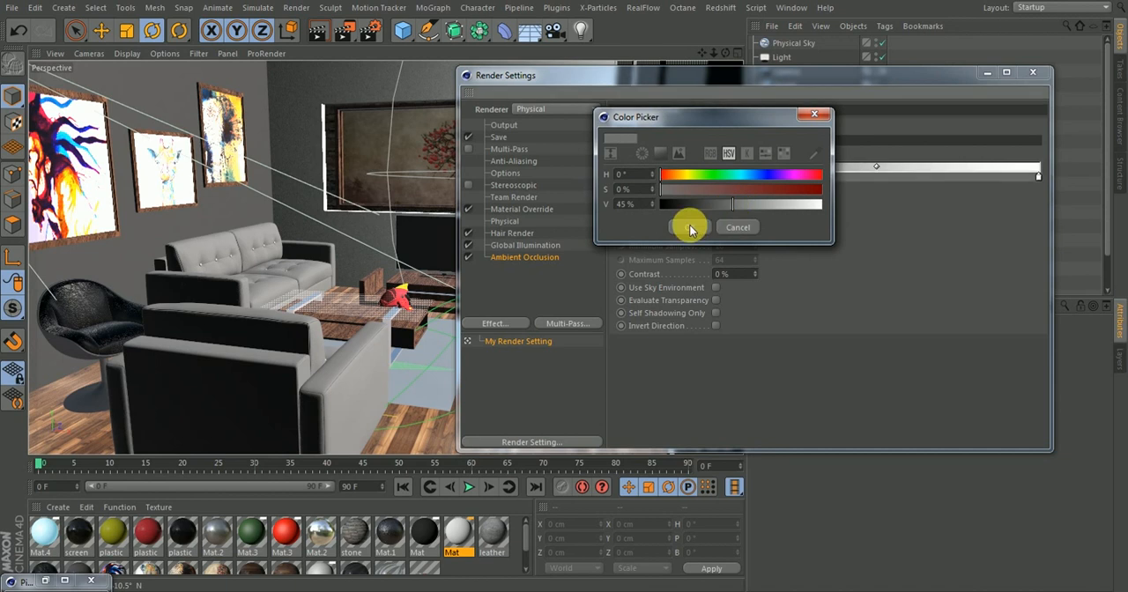
Set the Ambient Occlusion maximum ray length to 70 cm and the dispersion to 65%
double_click(736, 204)
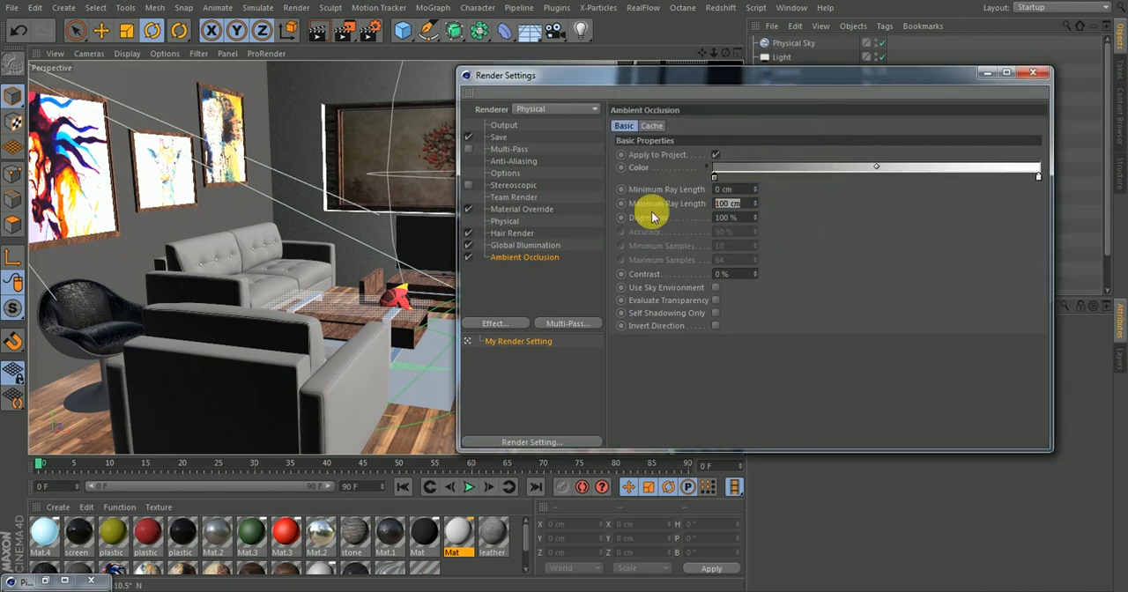
text(70)
key(Tab)
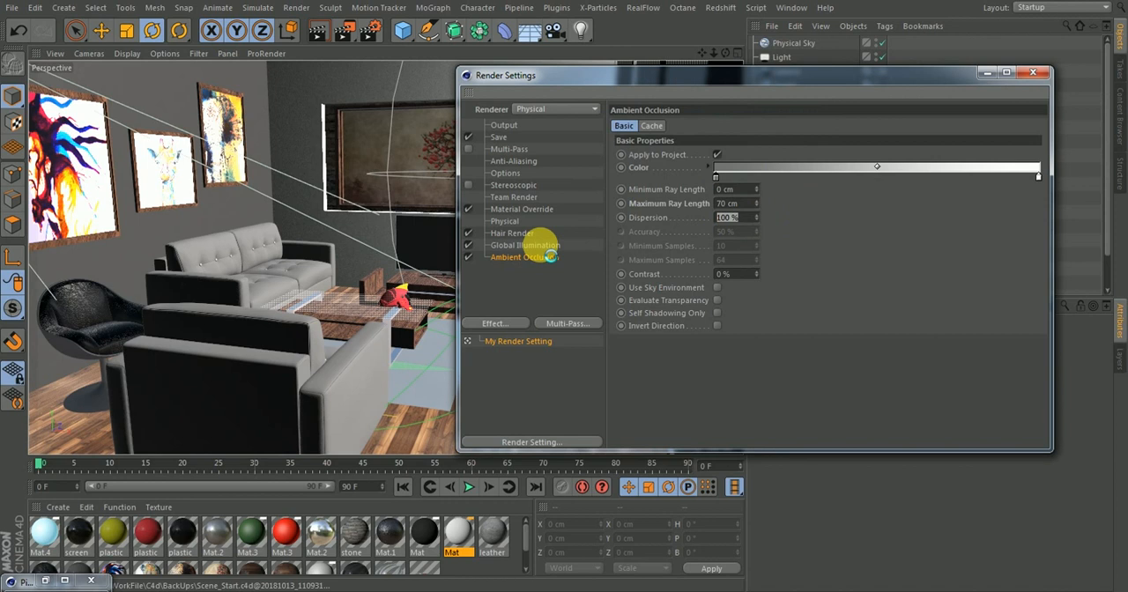
text(65)
key(Return)
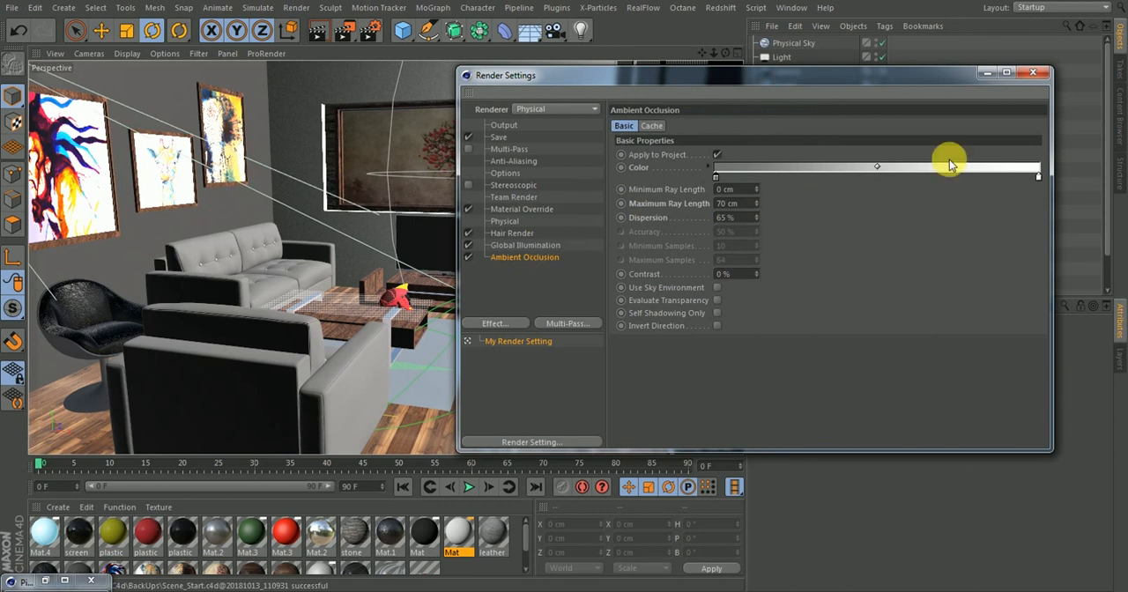
Move the gradient's white knot inward to about three quarters of its length, and render the scene to the Picture Viewer
drag(1037, 178, 936, 185)
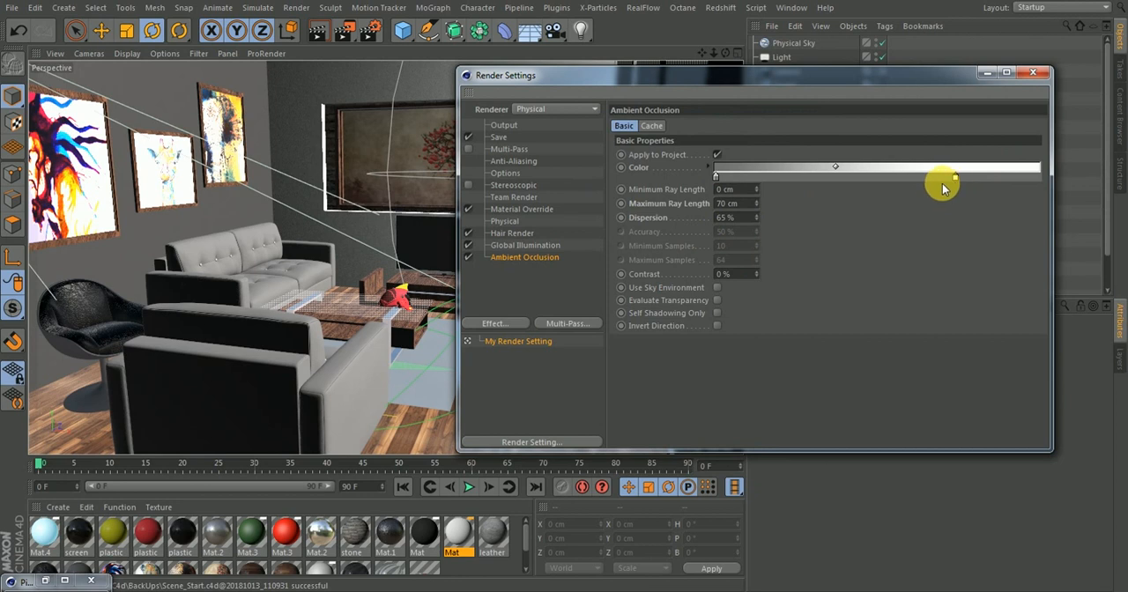
click(1033, 75)
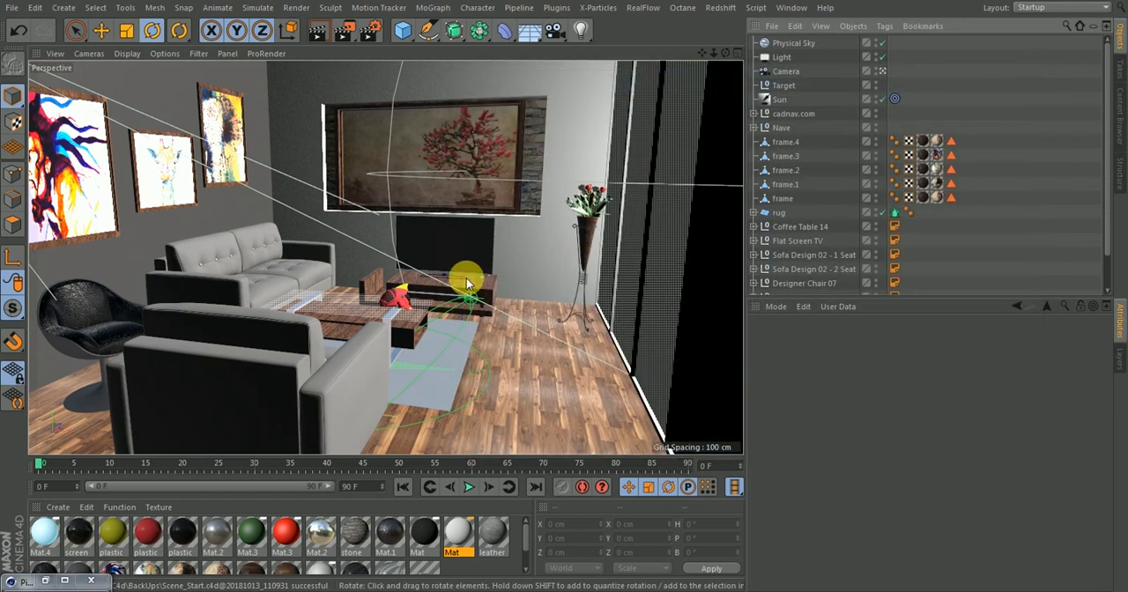
click(342, 39)
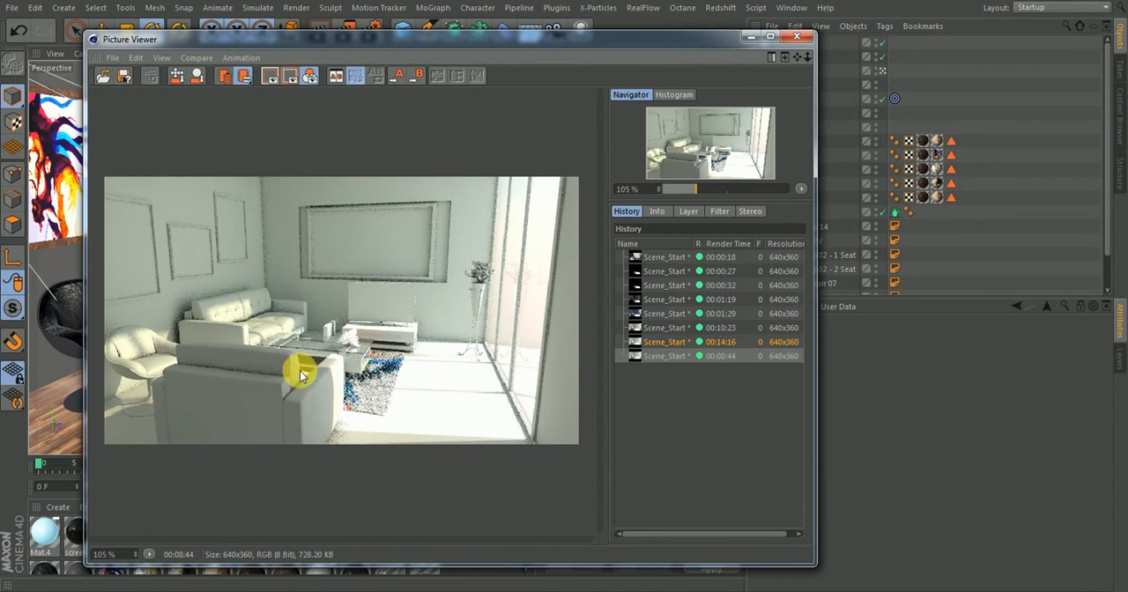
Zoom to 233% on the sofas and wall frames, and compare the new ambient occlusion render with the previous one
drag(701, 188, 713, 188)
drag(429, 282, 555, 178)
drag(368, 336, 534, 176)
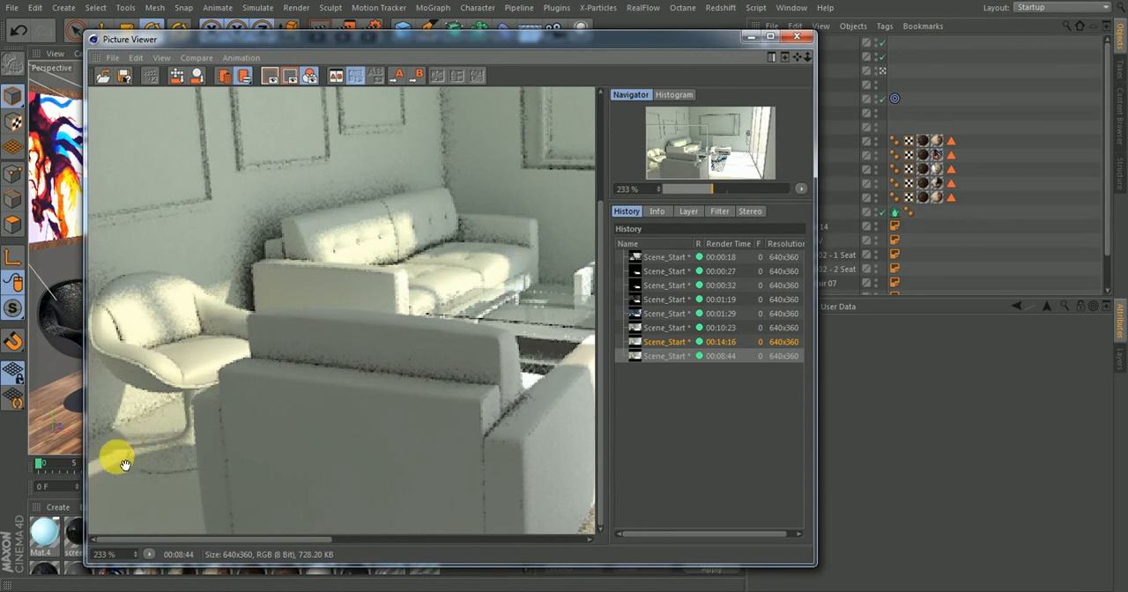
drag(272, 217, 473, 395)
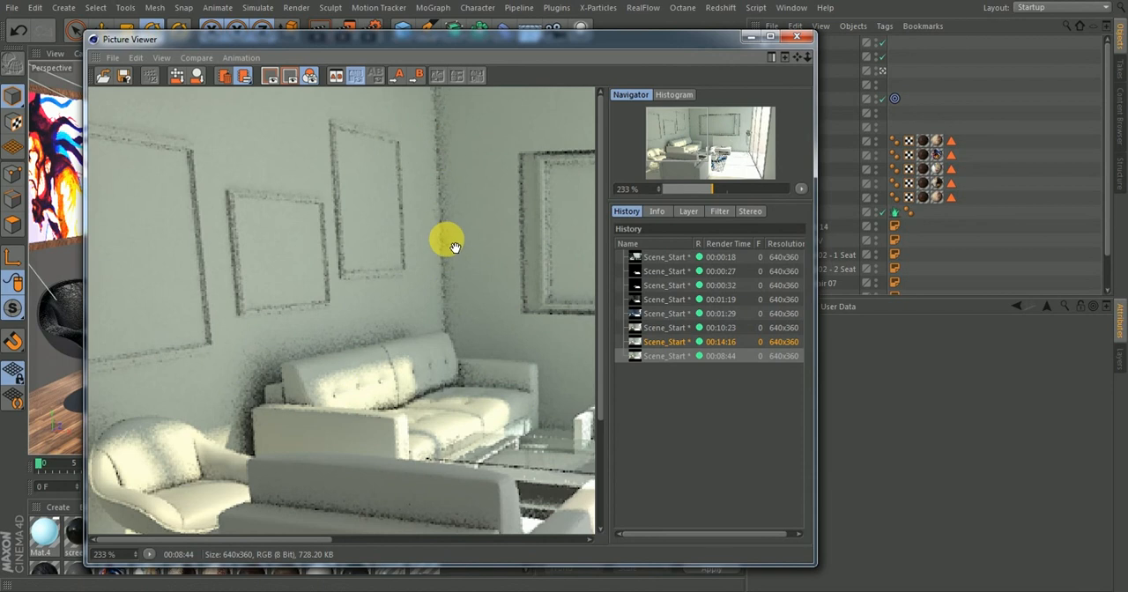
click(655, 327)
click(659, 341)
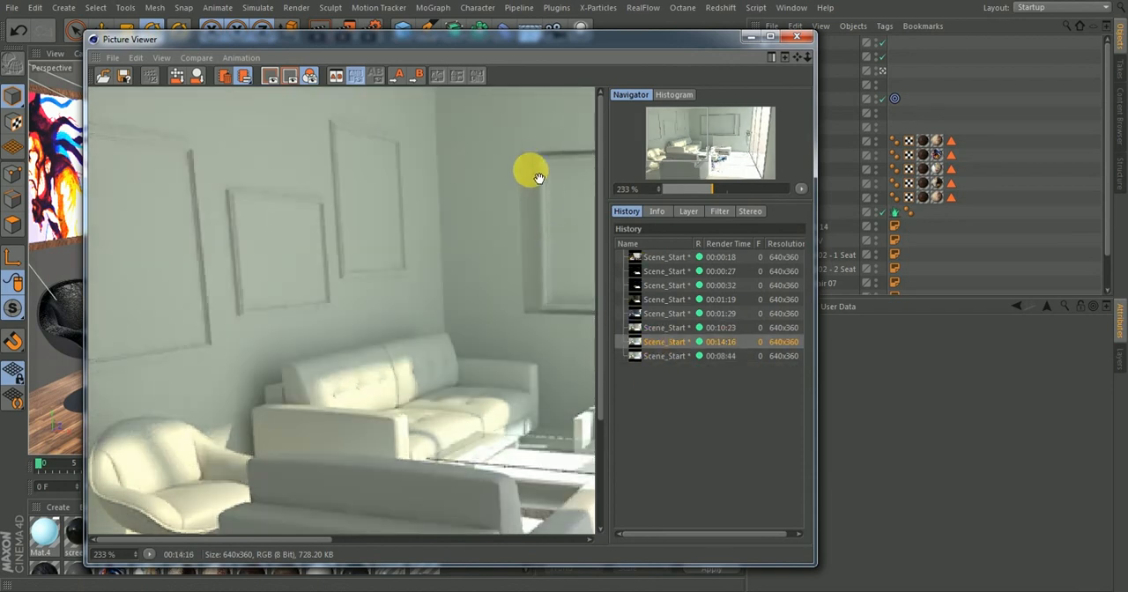
click(654, 355)
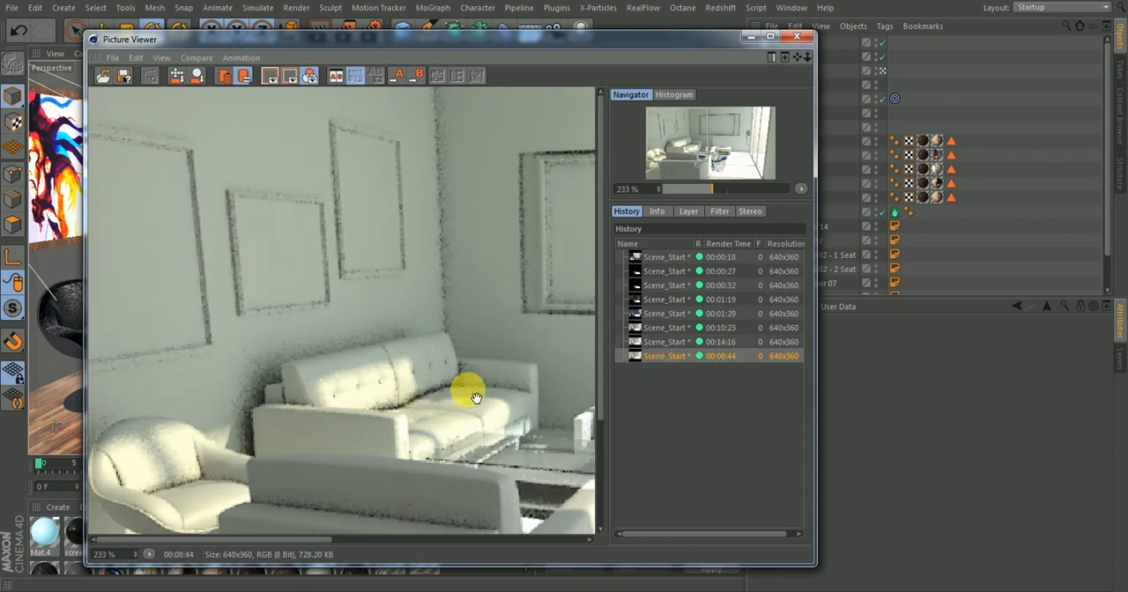
click(666, 342)
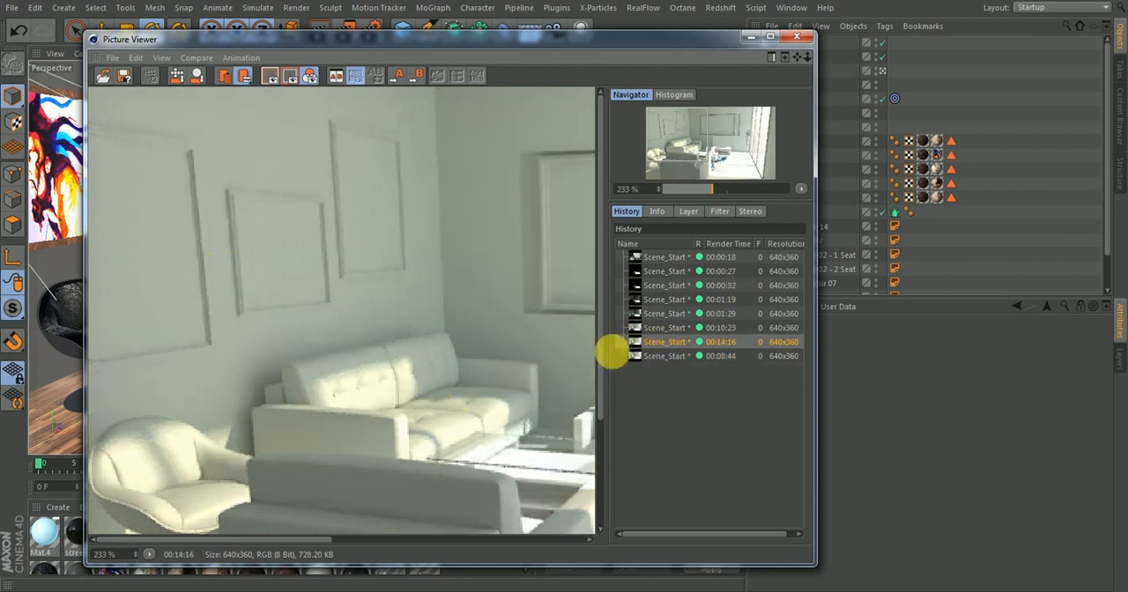
click(631, 356)
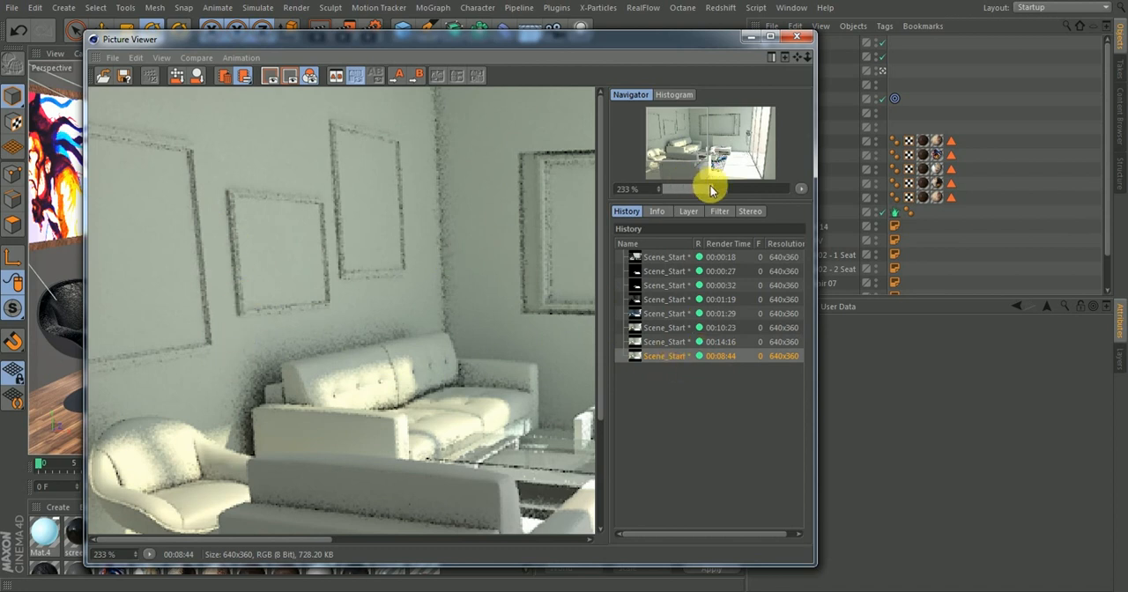
Compare the two latest renders as whole images at 109% zoom
drag(712, 187, 696, 193)
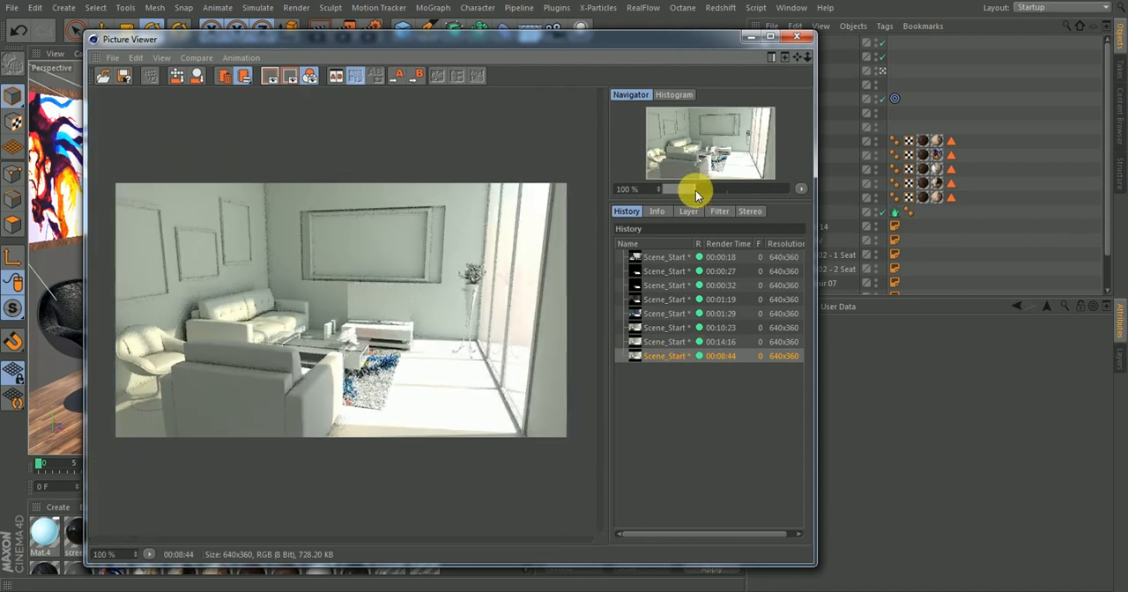
drag(697, 192, 697, 192)
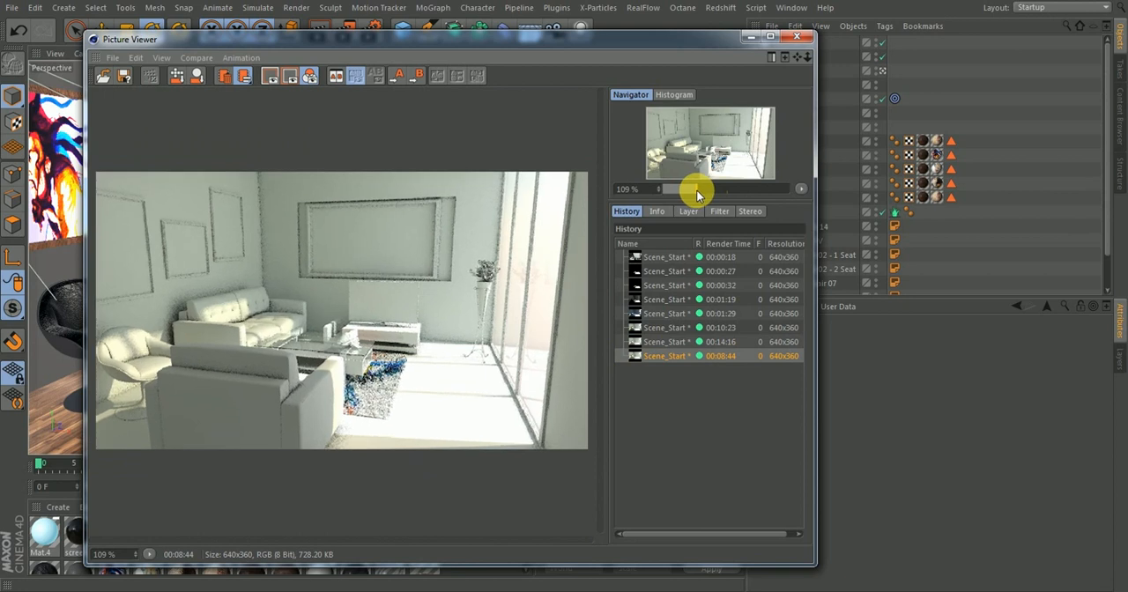
click(657, 343)
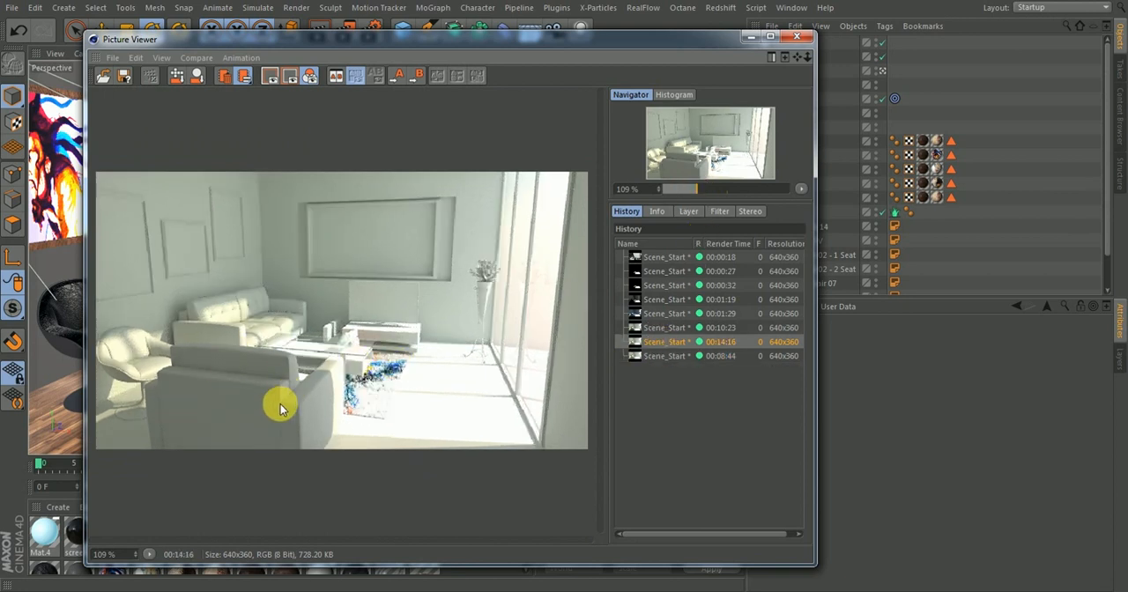
click(661, 356)
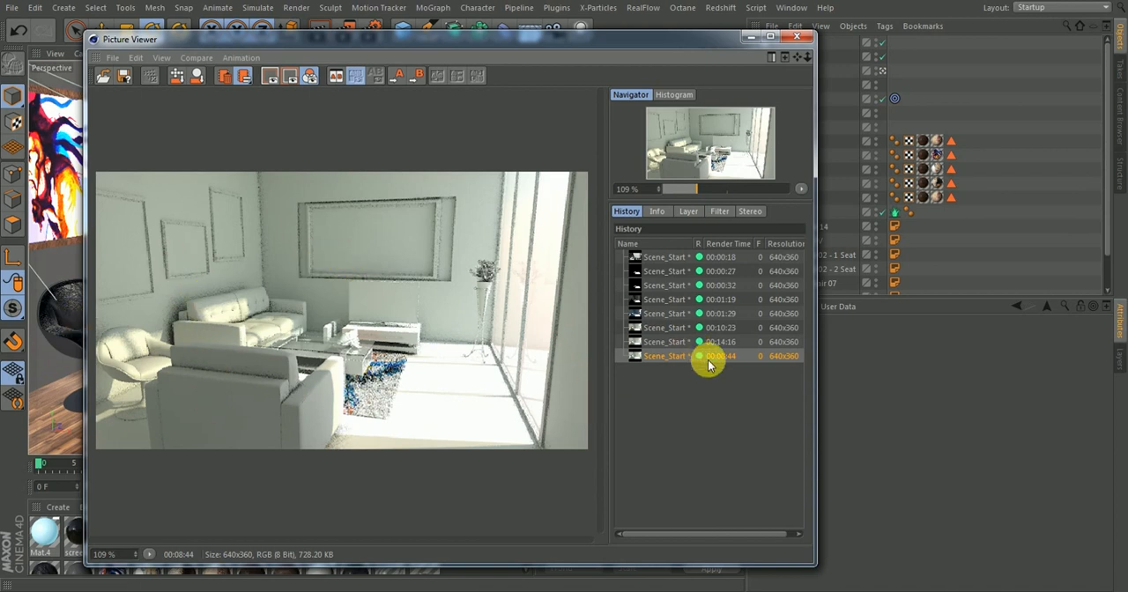
Close the Picture Viewer and disable Material Override in the render settings
click(796, 39)
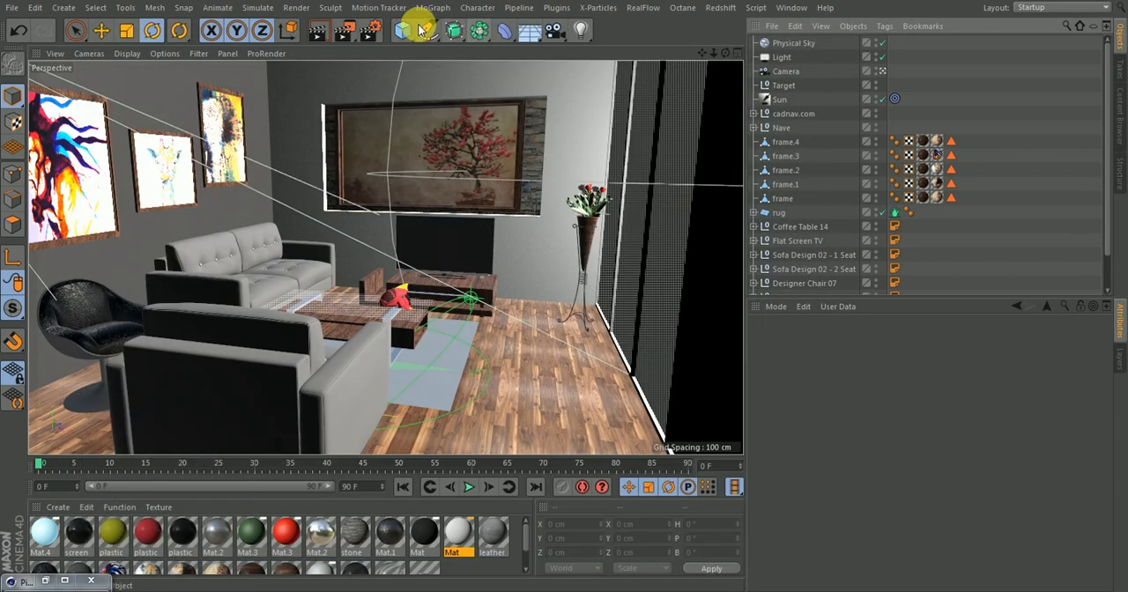
click(372, 28)
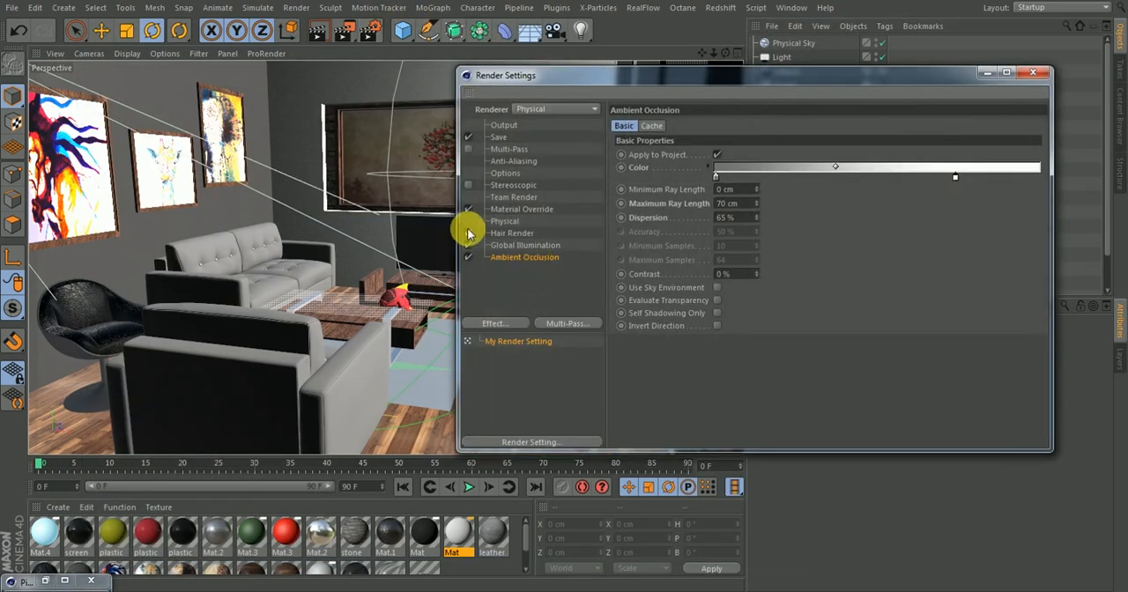
click(468, 232)
click(507, 212)
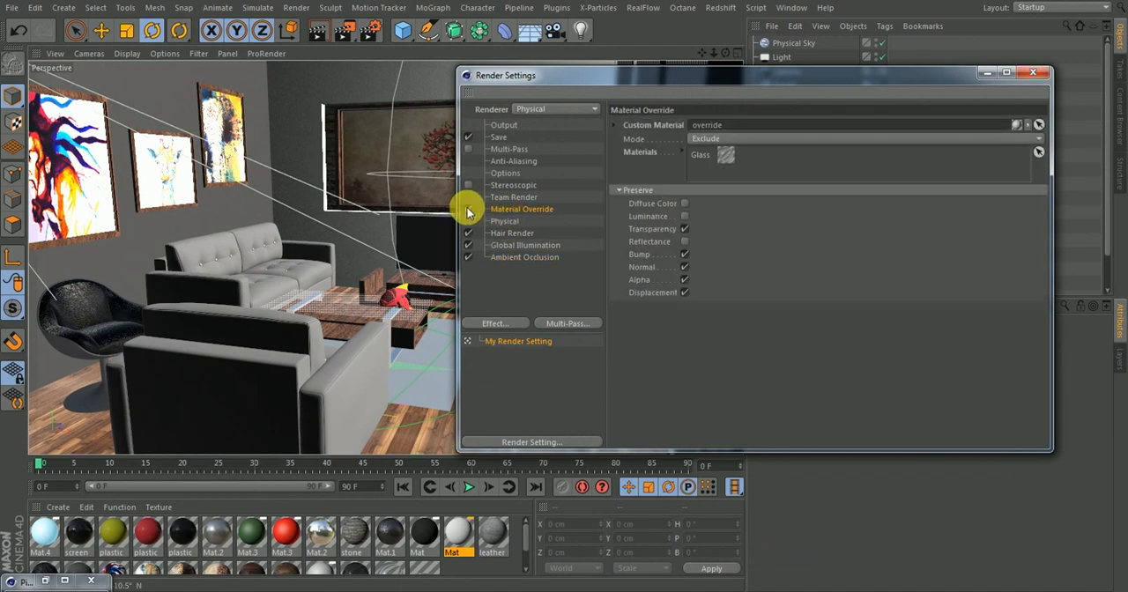
click(468, 209)
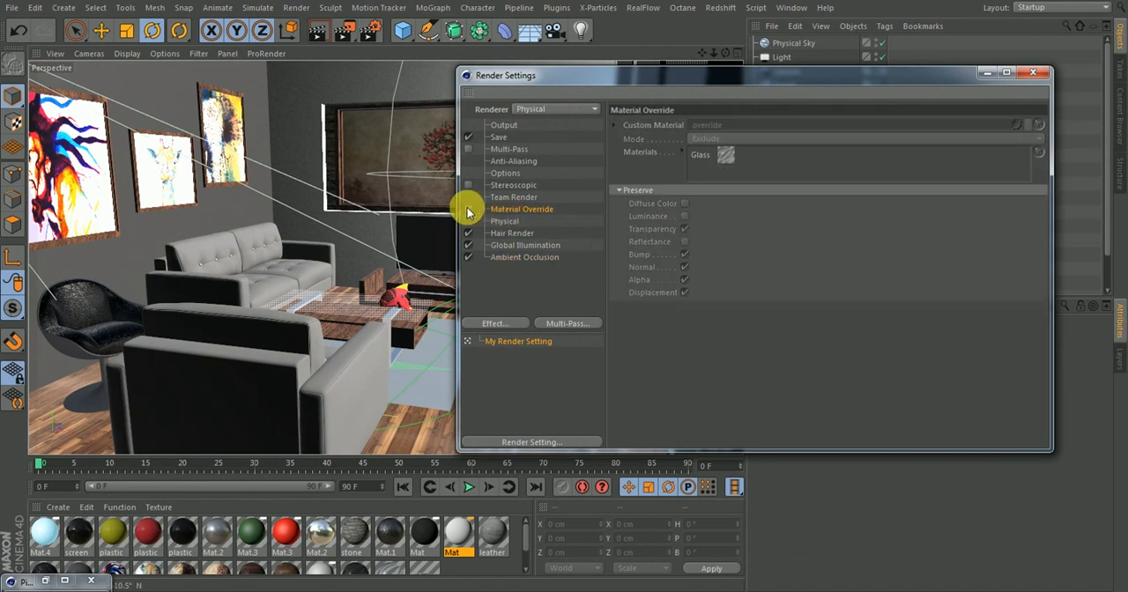
Set the Global Illumination sample count to 1024 and maximum depth to 32, and check its cache, light mapping and other options
double_click(511, 258)
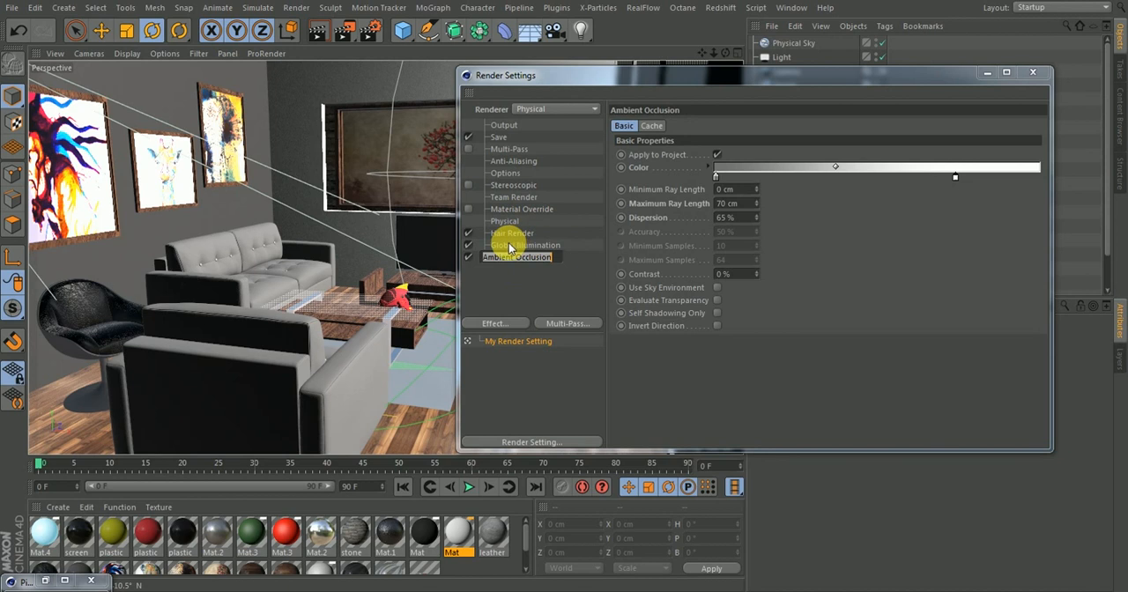
click(511, 245)
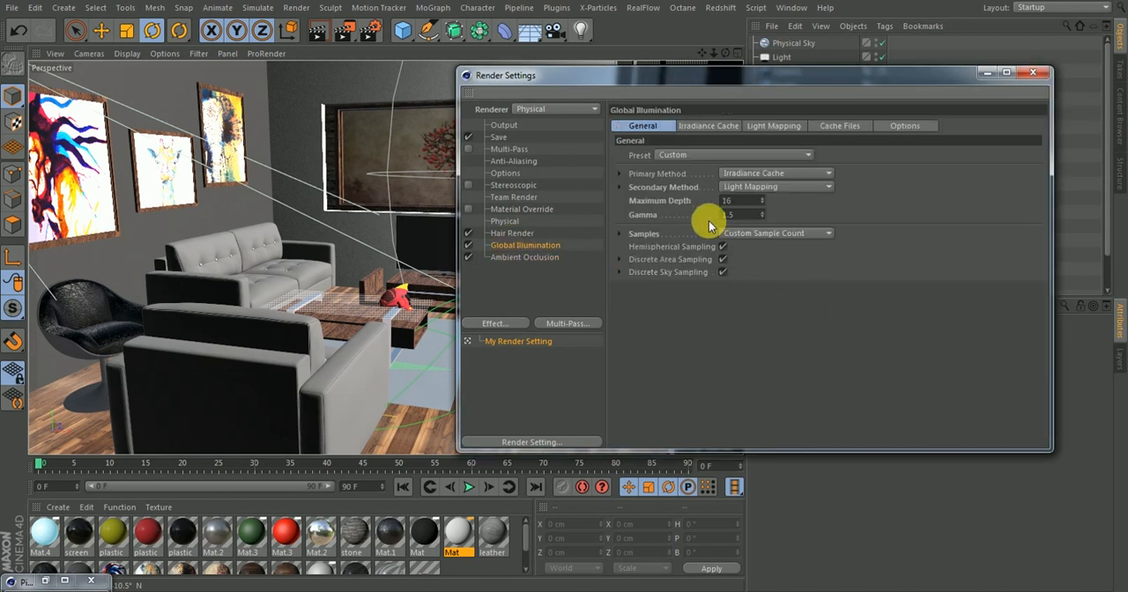
click(620, 234)
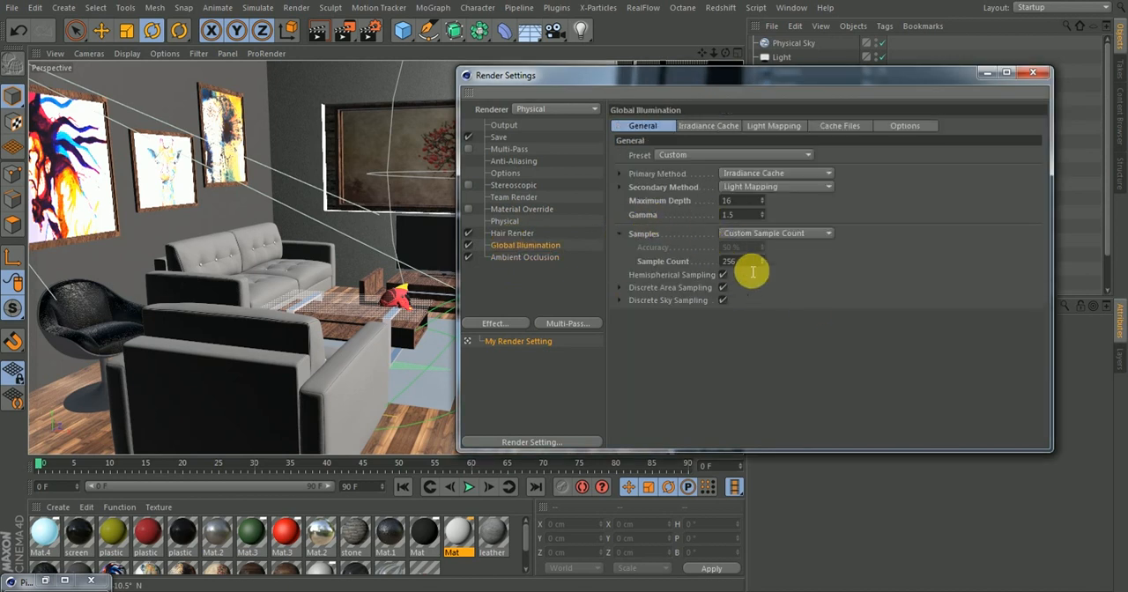
double_click(748, 262)
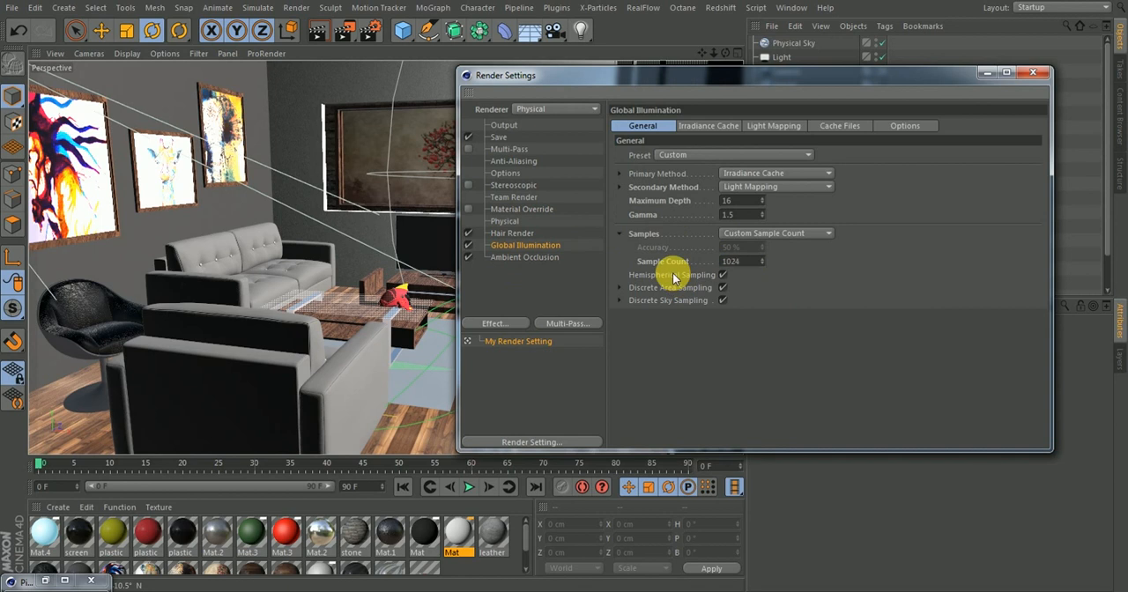
double_click(746, 201)
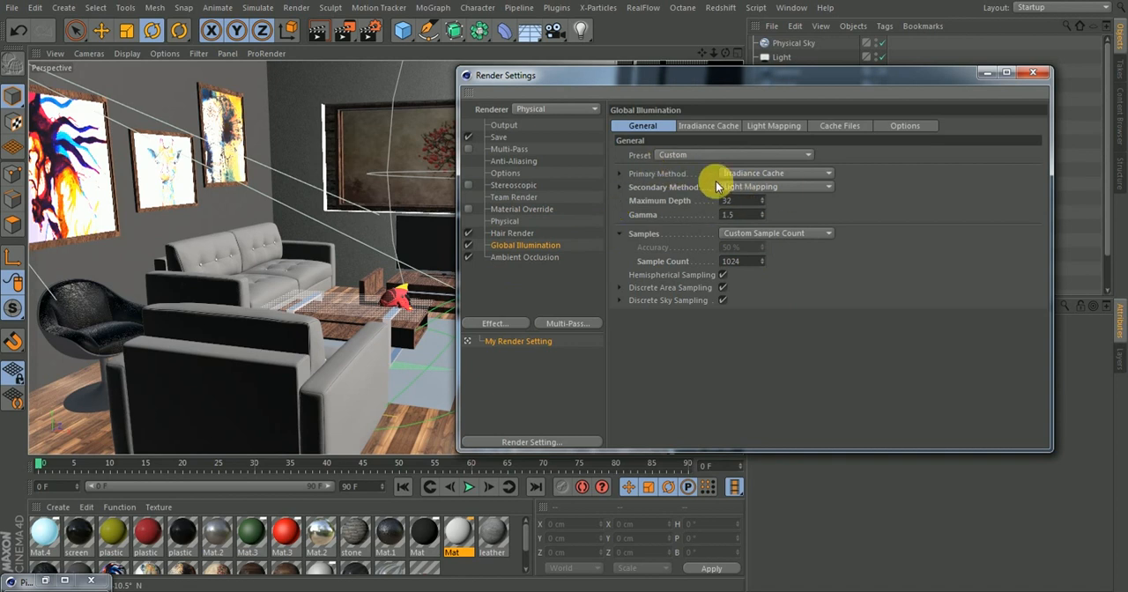
click(695, 124)
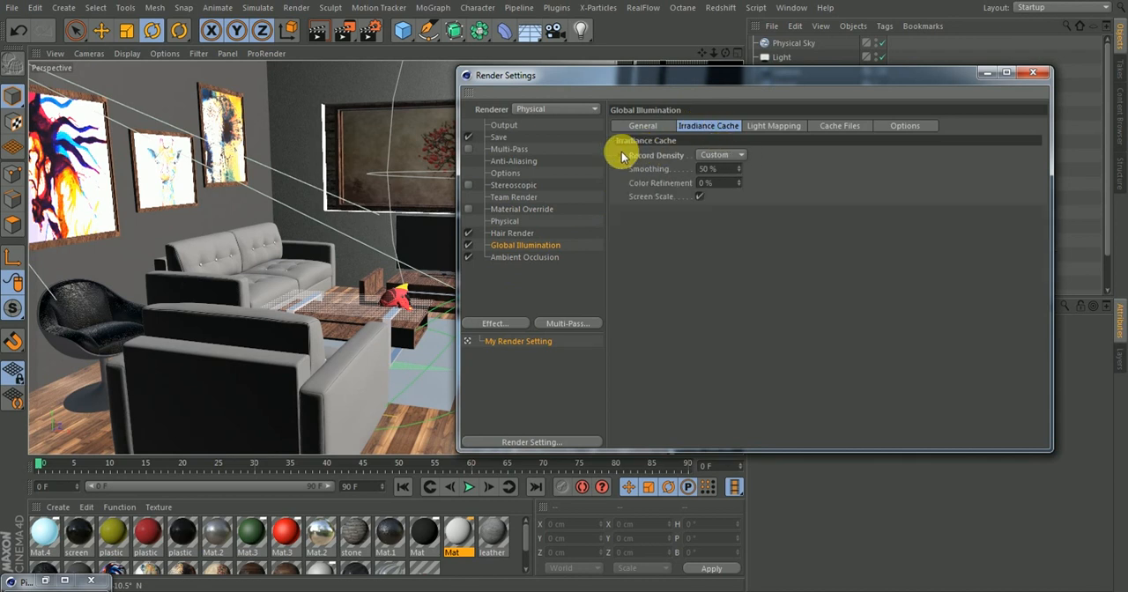
click(760, 126)
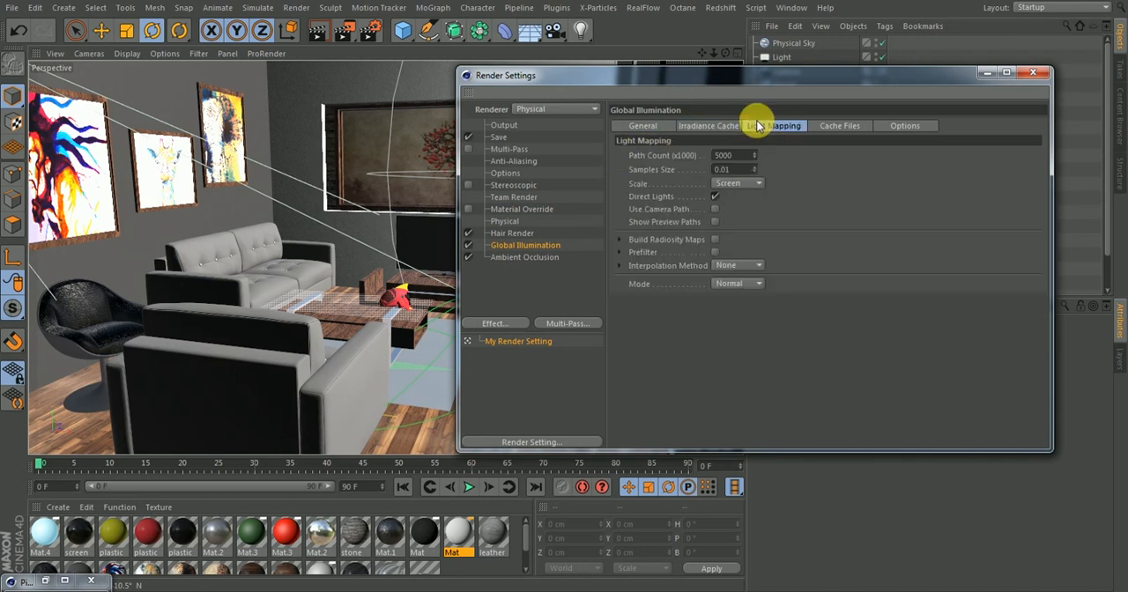
click(848, 126)
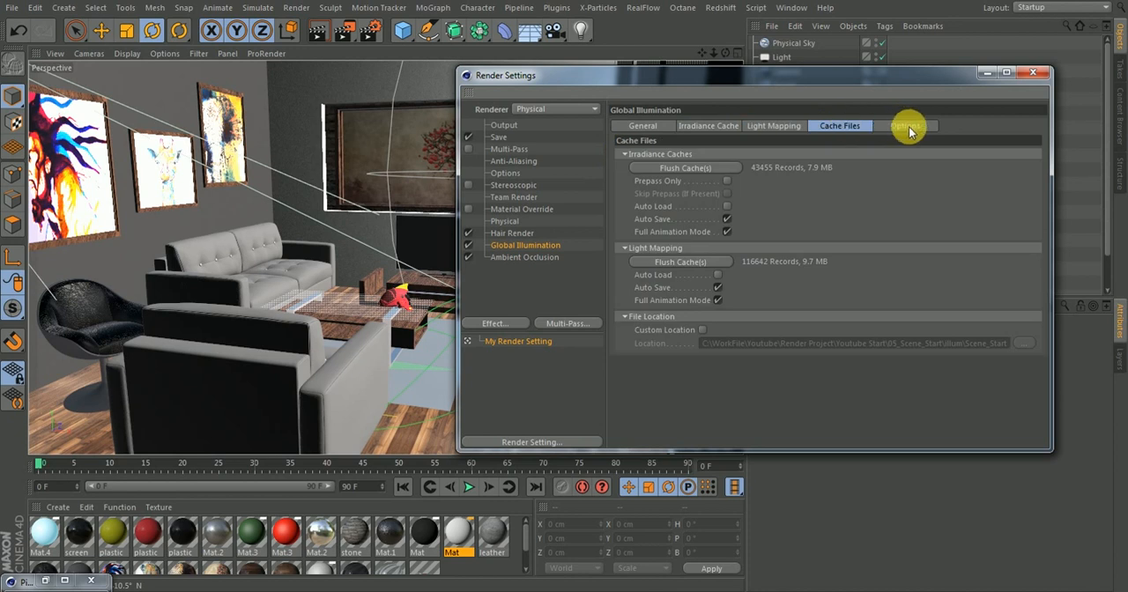
click(906, 126)
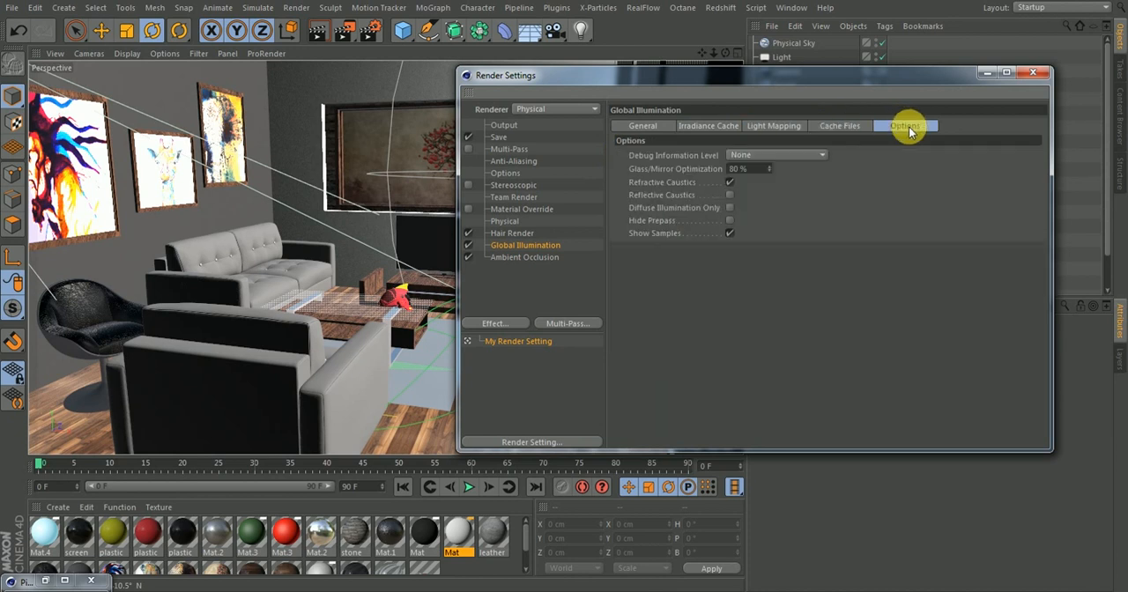
Set the Physical renderer's Sampling Subdivisions to 3 and Blurriness Subdivision (Max) to 3
click(505, 221)
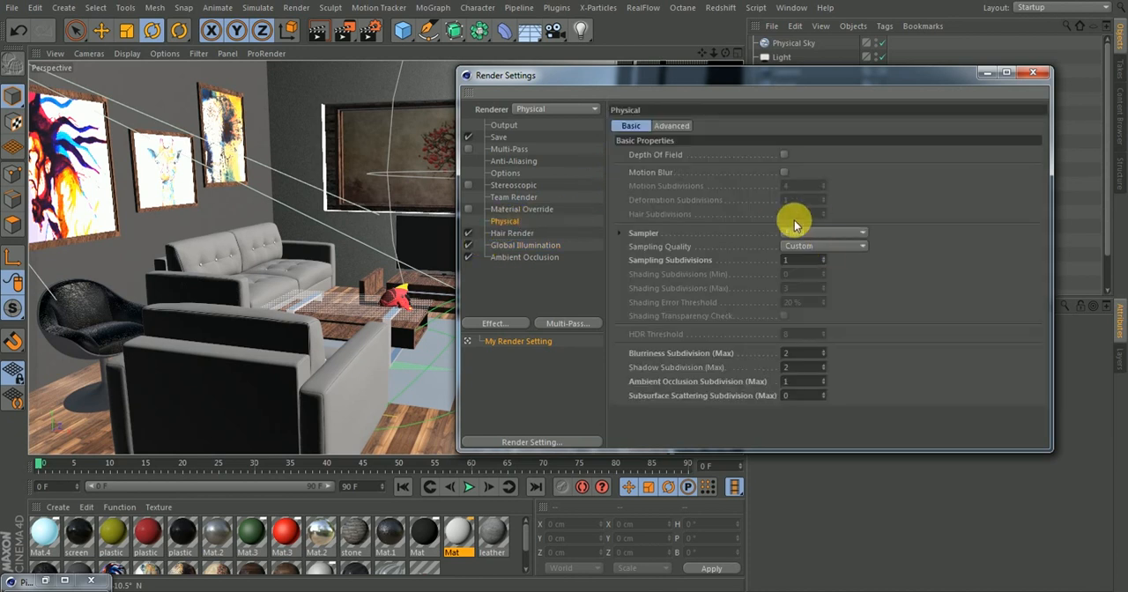
click(798, 260)
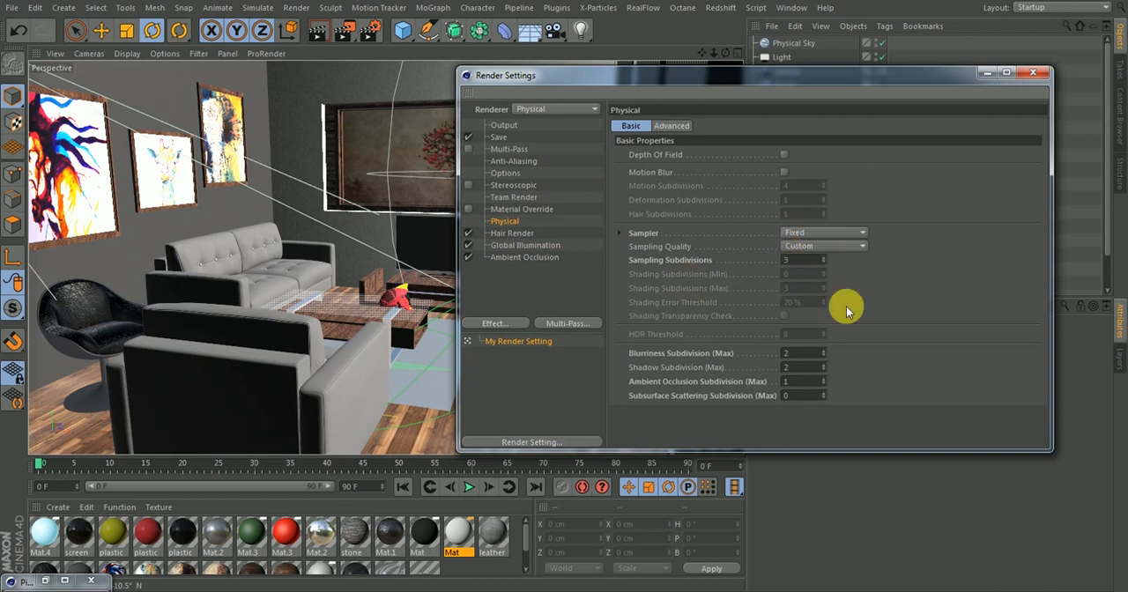
click(798, 354)
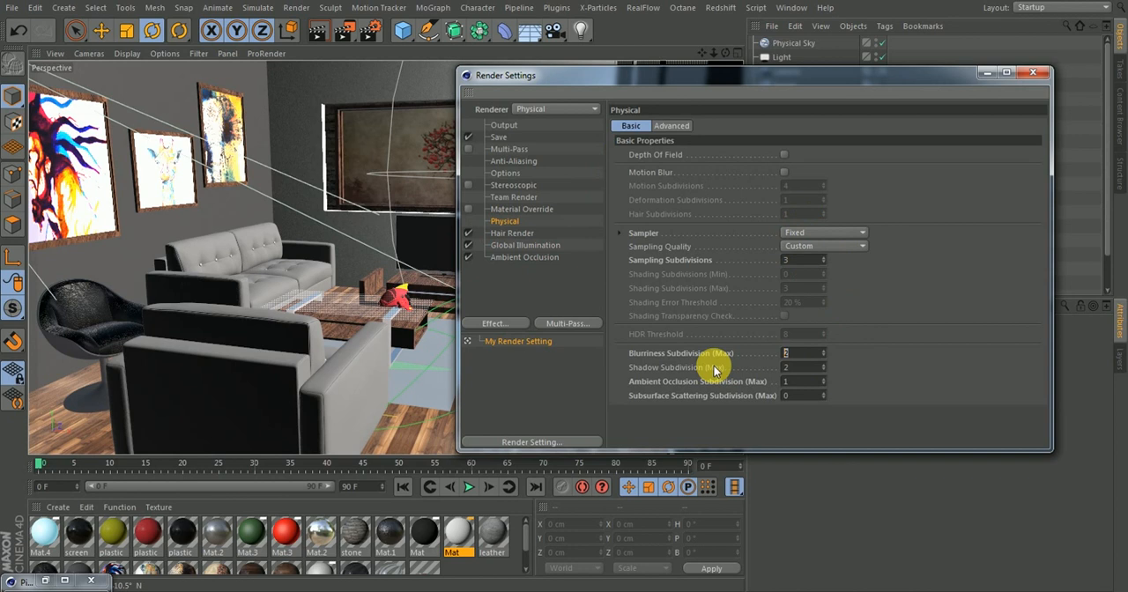
click(670, 128)
click(631, 126)
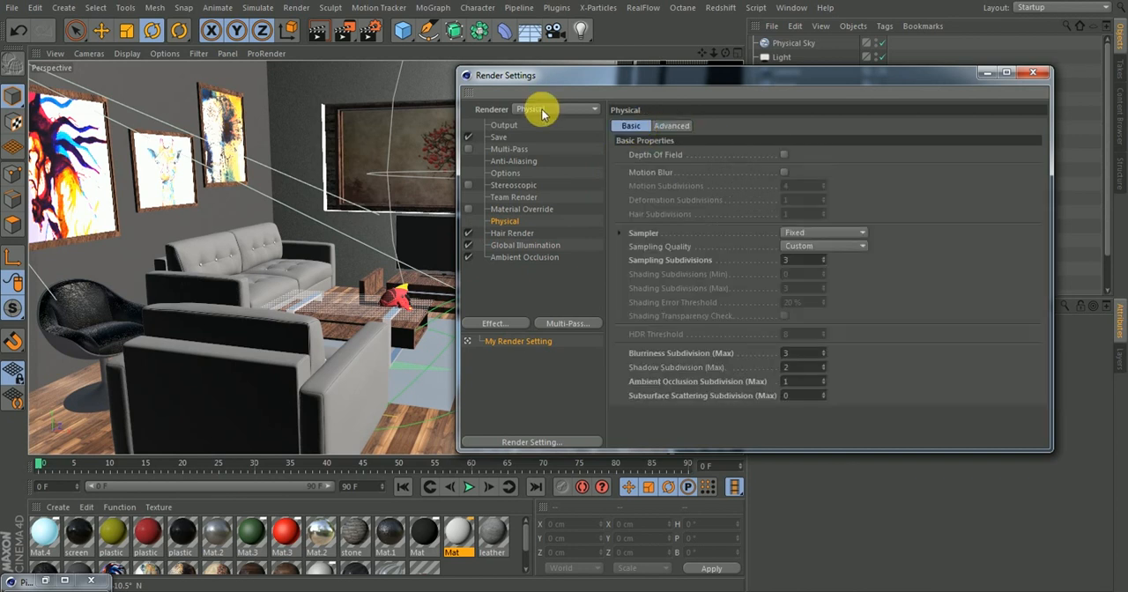
Check the Output, Anti-Aliasing, Options and Material Override settings, and render the scene to the Picture Viewer
click(510, 126)
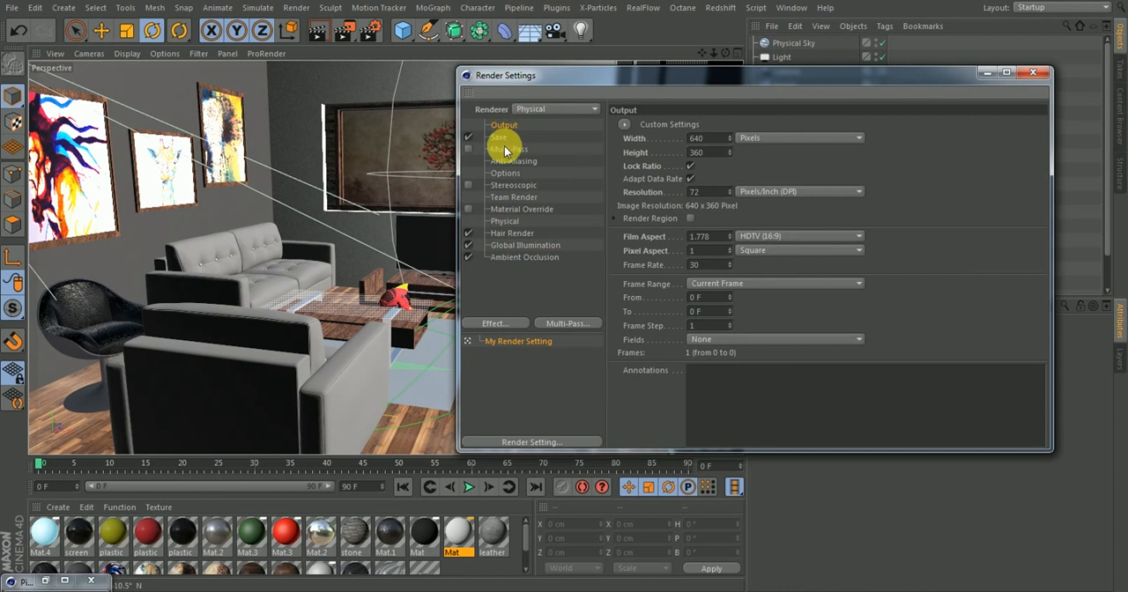
click(507, 161)
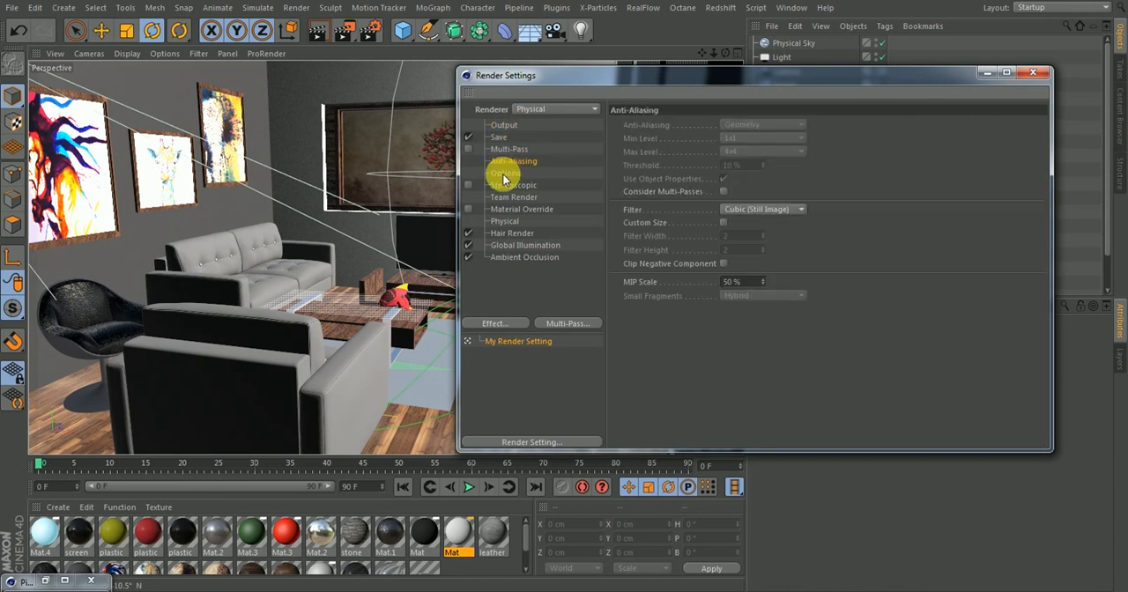
click(504, 174)
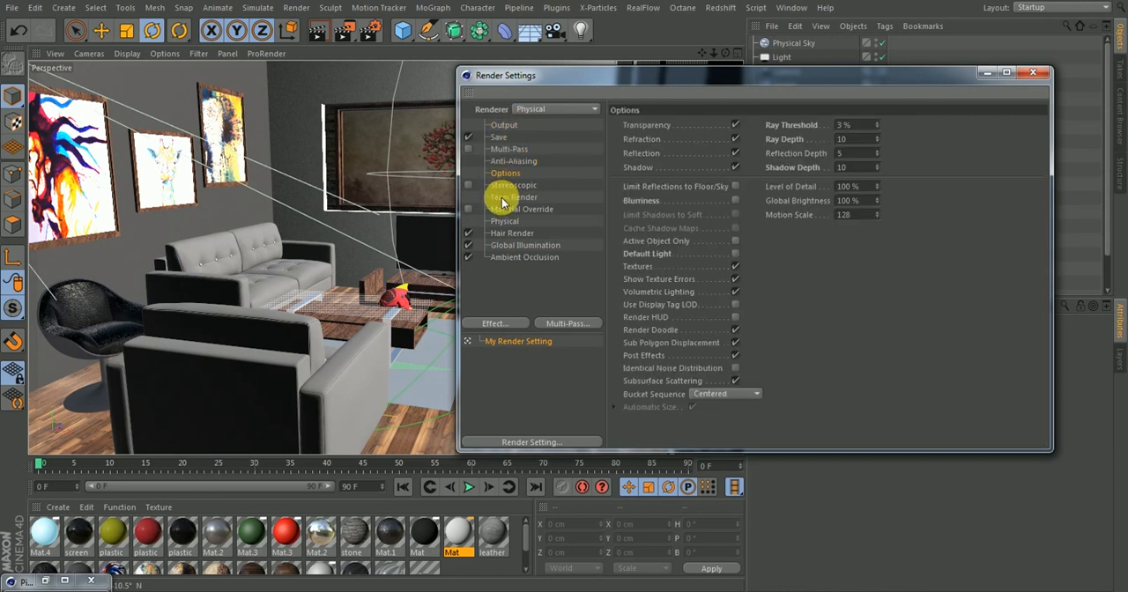
click(501, 188)
click(501, 199)
click(501, 211)
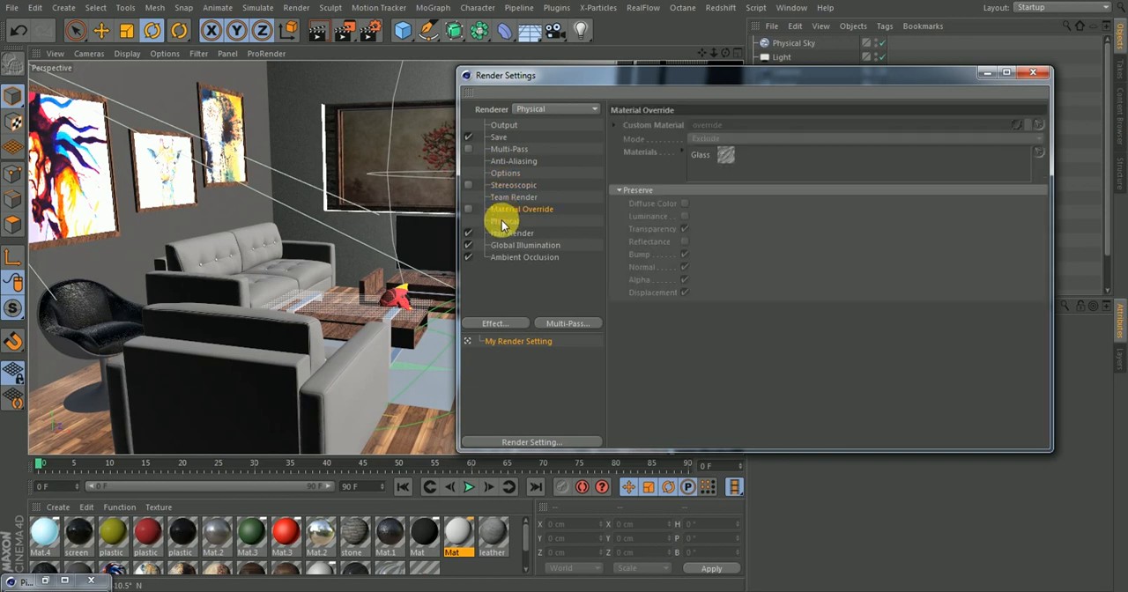
click(503, 222)
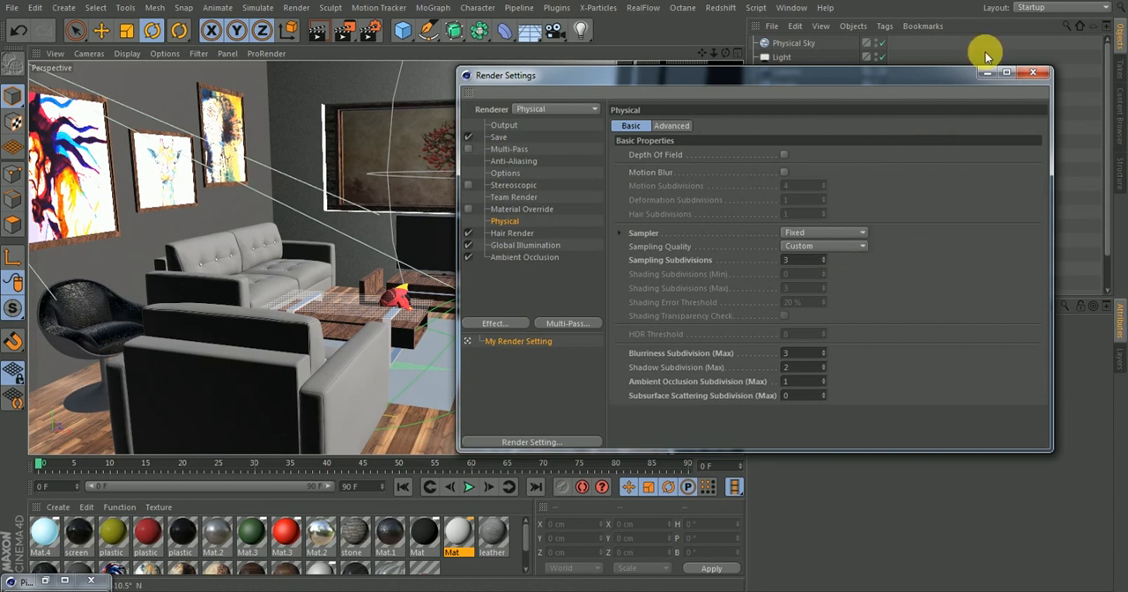
click(1033, 74)
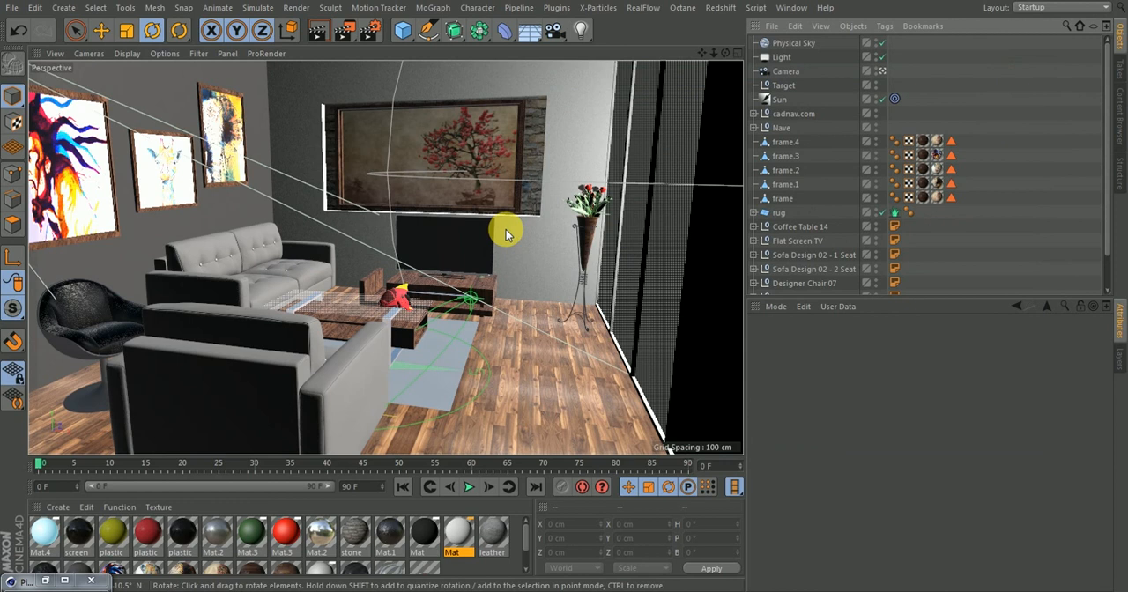
click(348, 32)
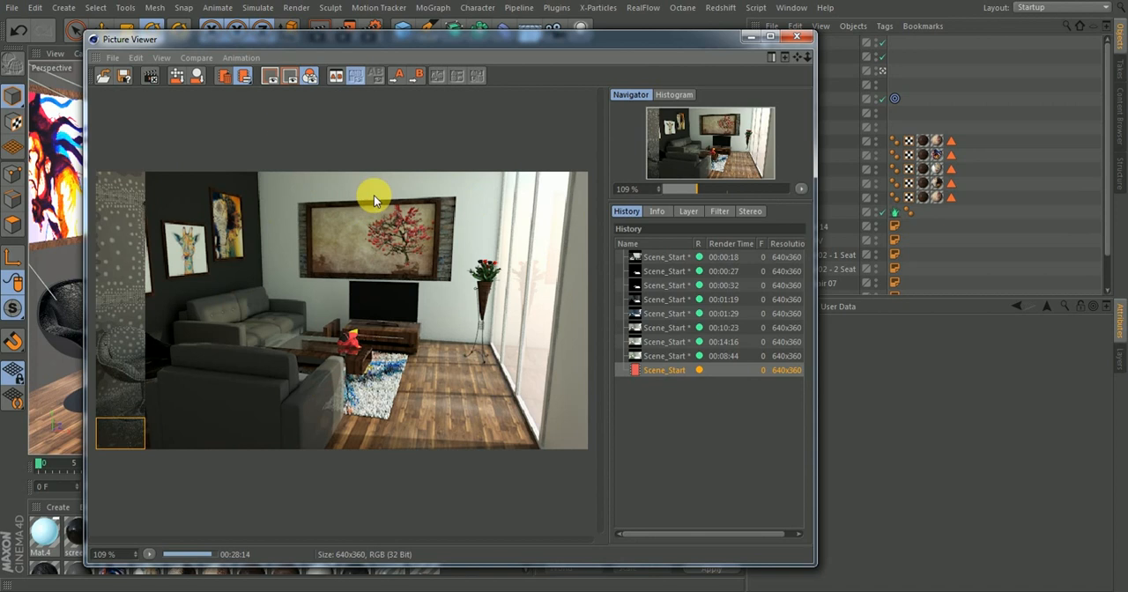
Open the Output render settings and inspect the image width
click(372, 27)
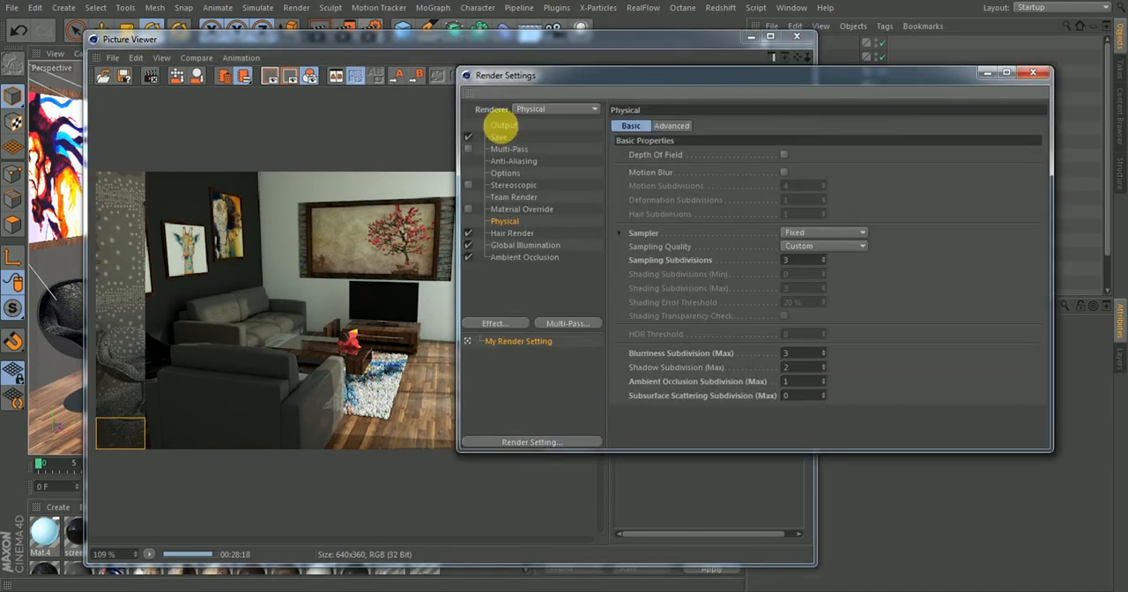
click(506, 124)
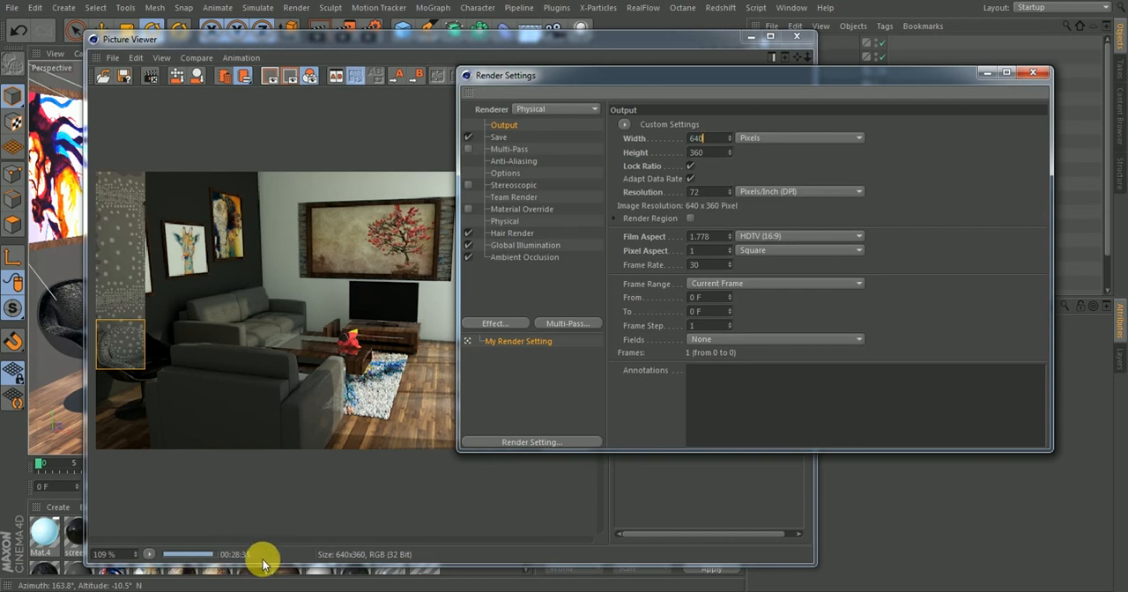
click(714, 140)
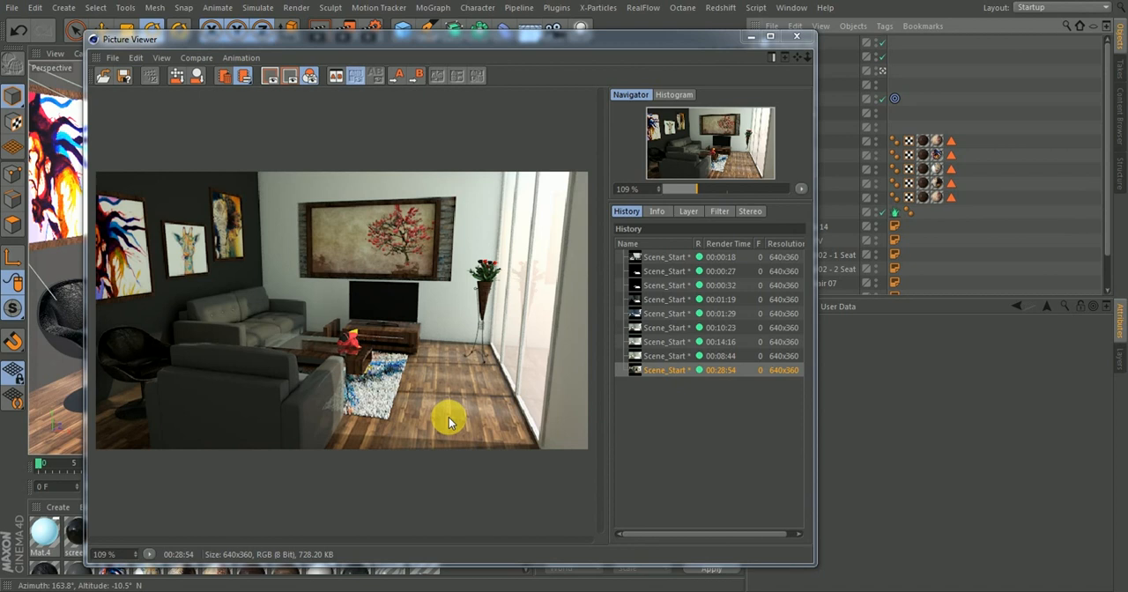
Start saving the latest render as a still PNG image with 16 bits/channel depth and 300 DPI
right_click(661, 372)
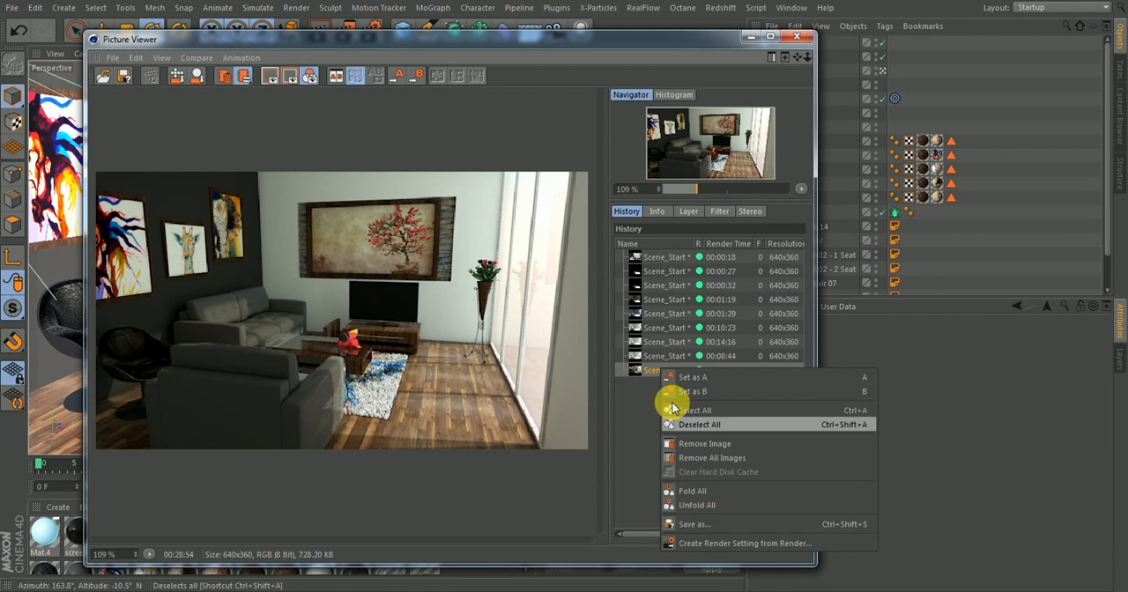
click(702, 525)
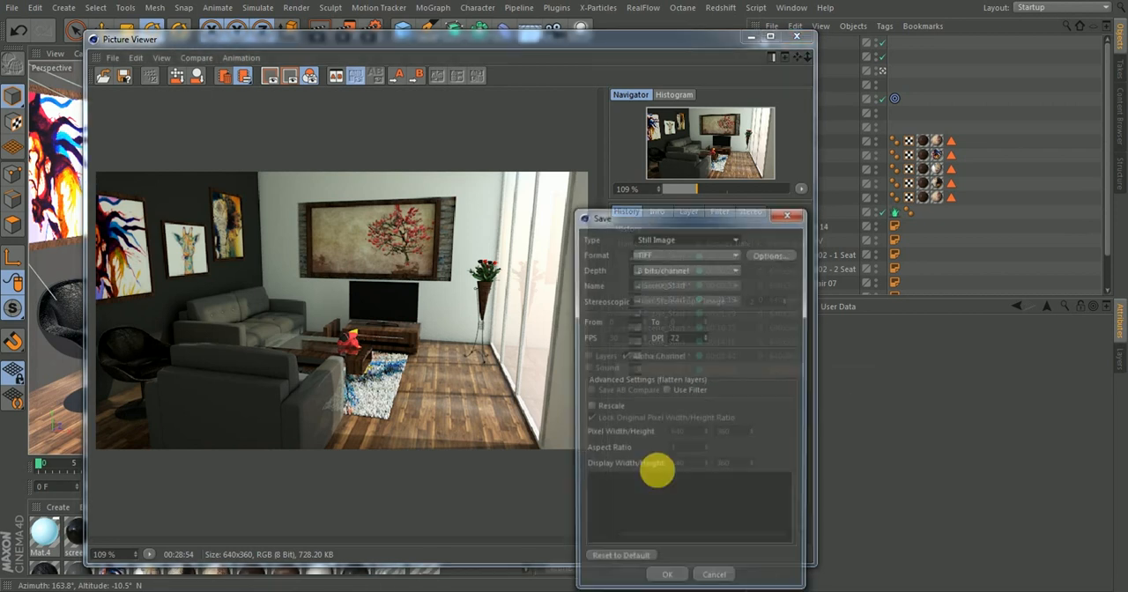
click(660, 254)
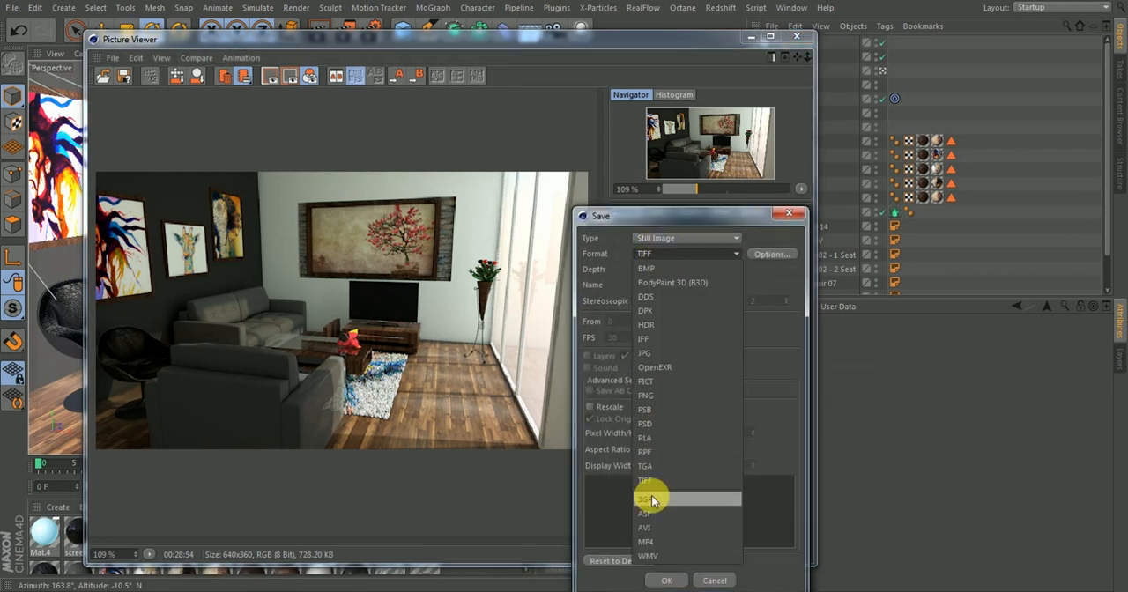
click(646, 382)
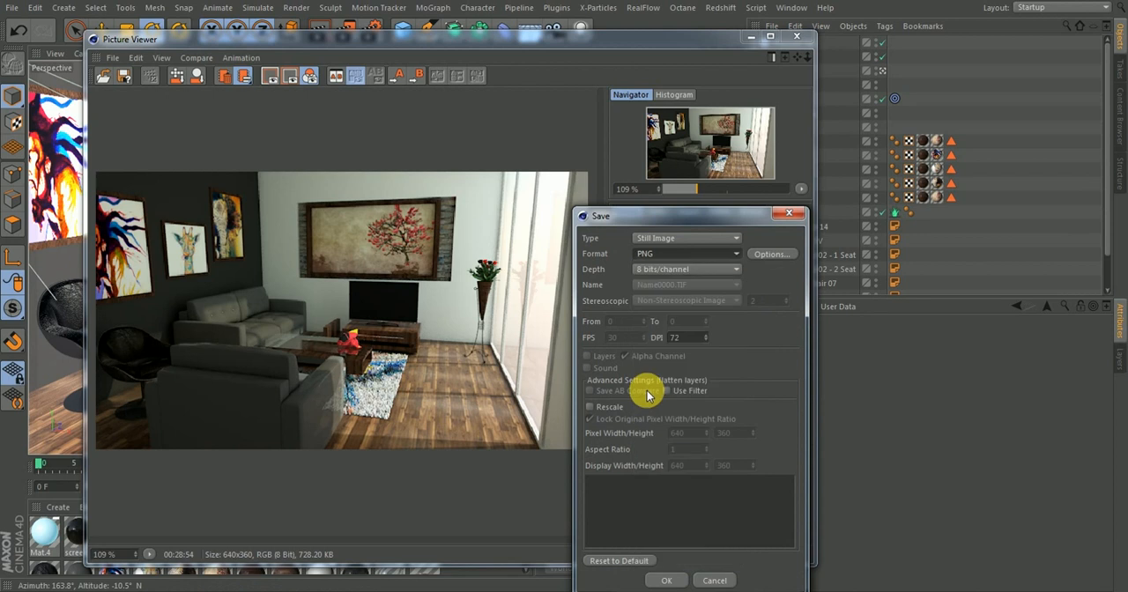
click(659, 269)
click(652, 297)
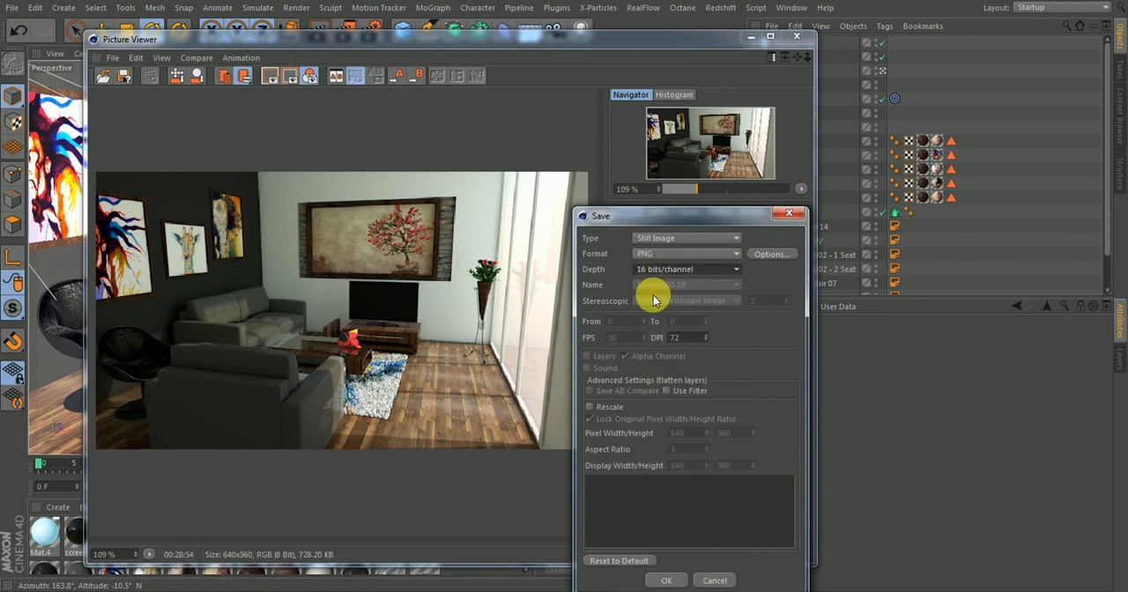
double_click(696, 337)
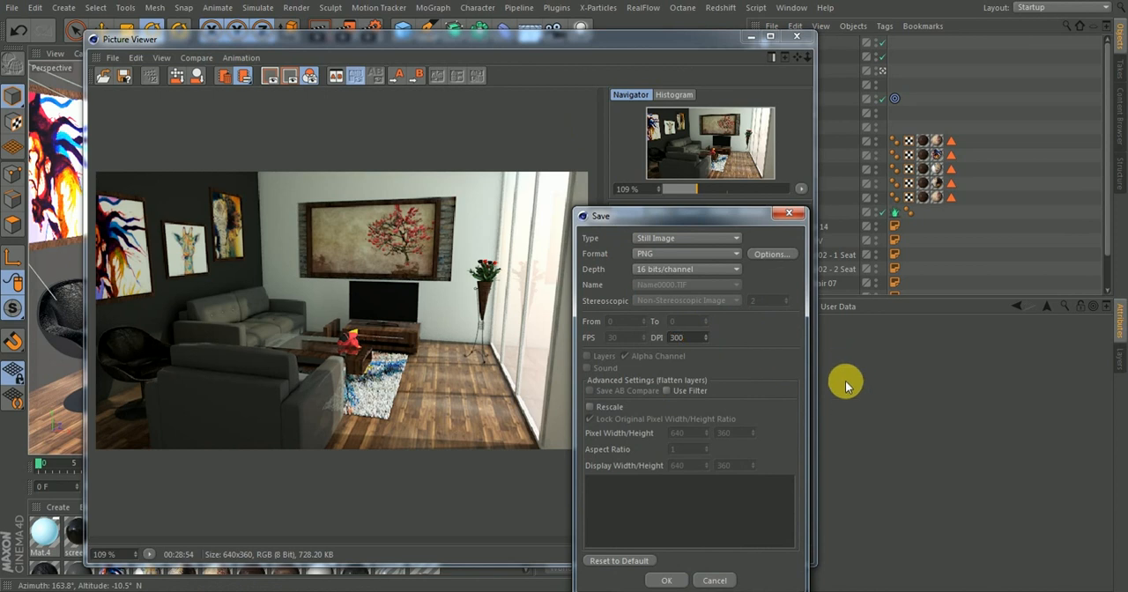
click(666, 580)
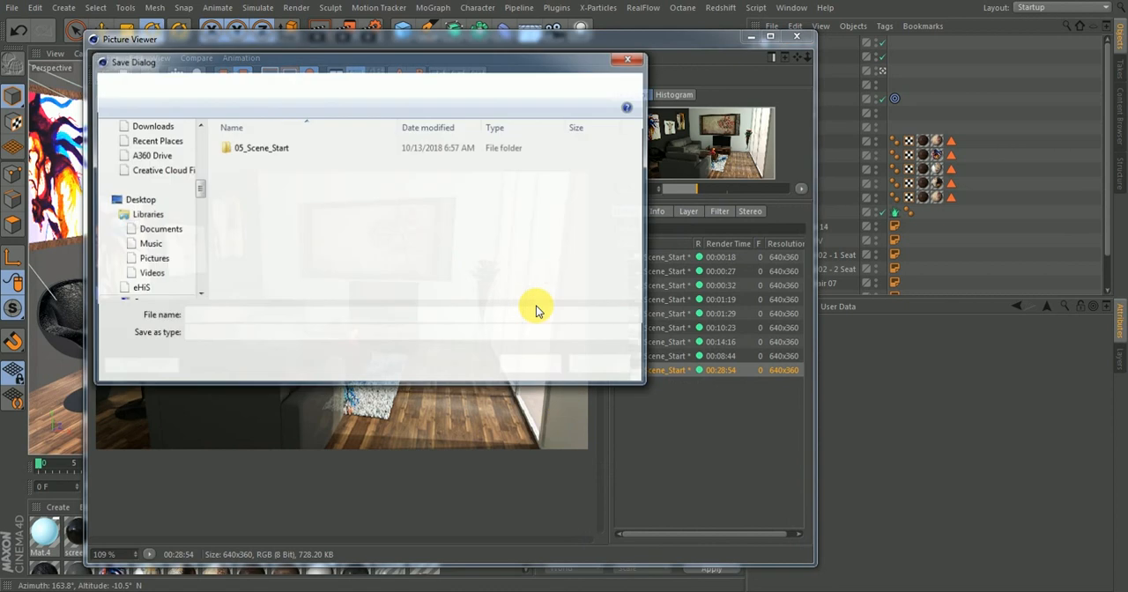
Save the image to the Desktop under the file name Scene_Start_Rendered_1
click(143, 147)
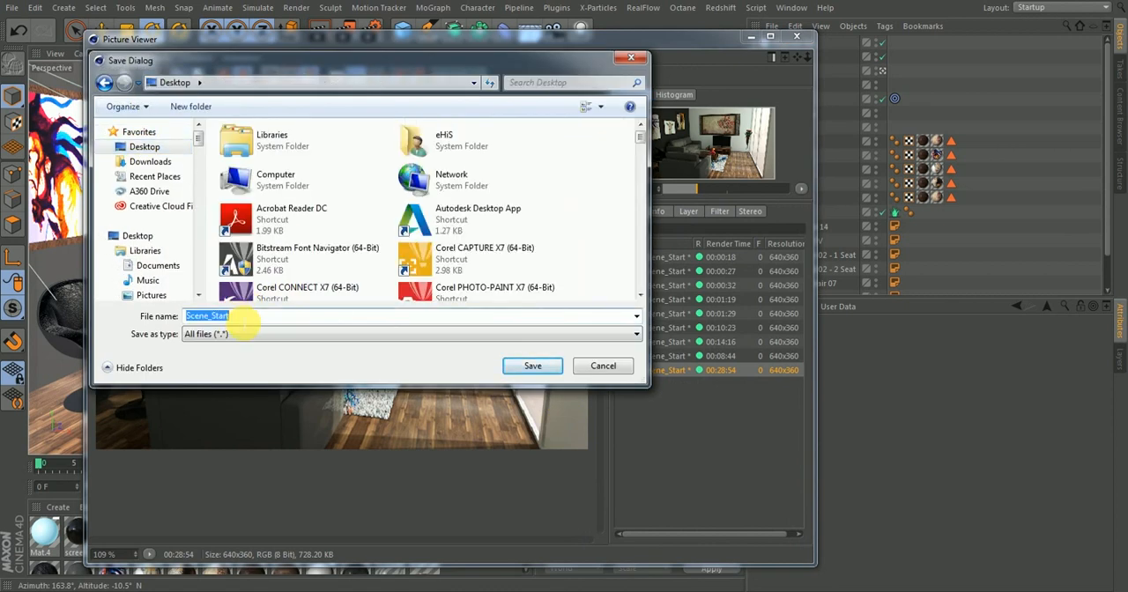
click(244, 321)
text(_Rendered1)
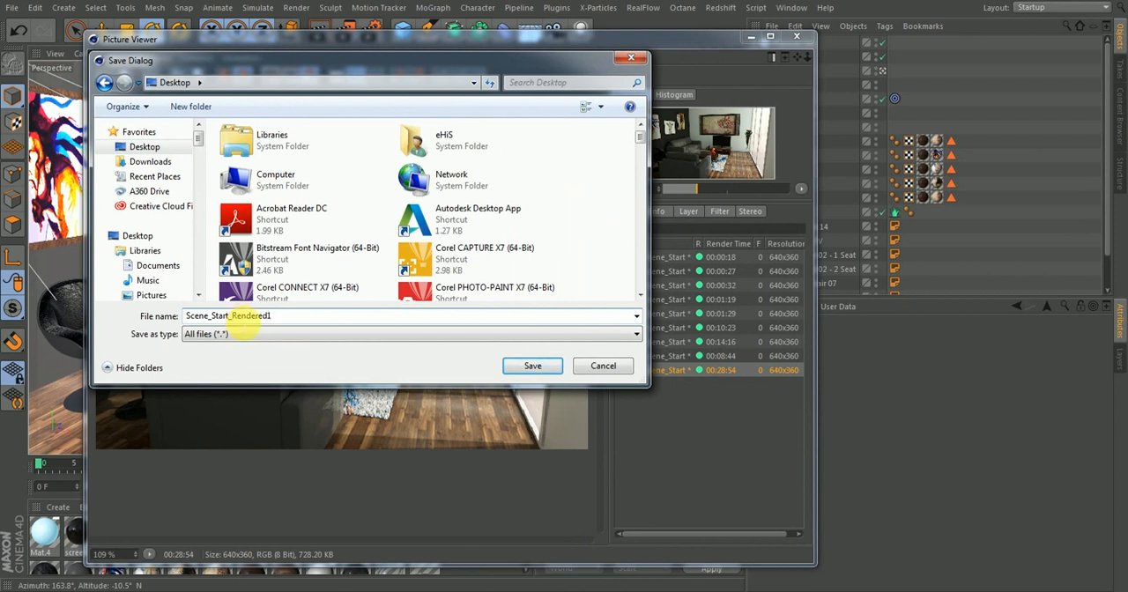
key(BackSpace)
text(_1)
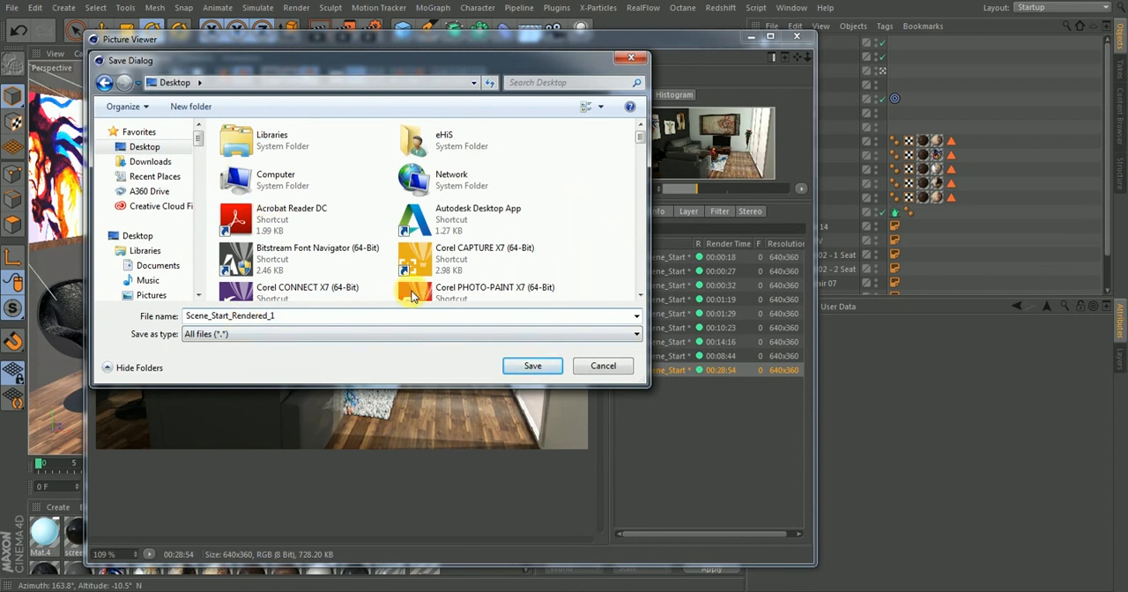
click(531, 367)
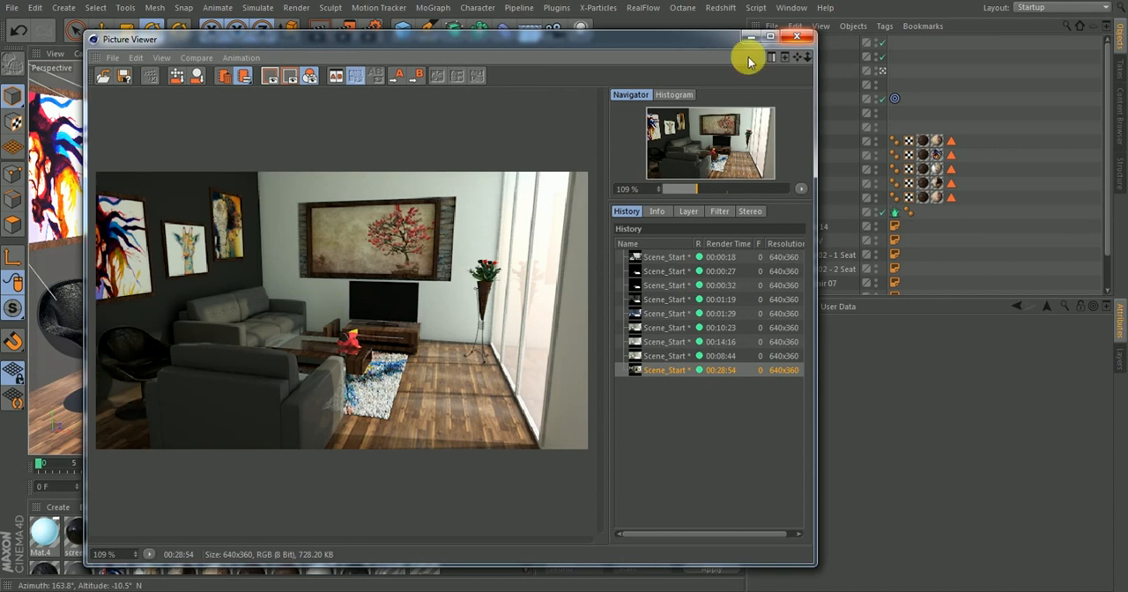
Open the saved Scene_Start_Rendered_1.png from the desktop in Photoshop and unlock its Background layer
click(797, 38)
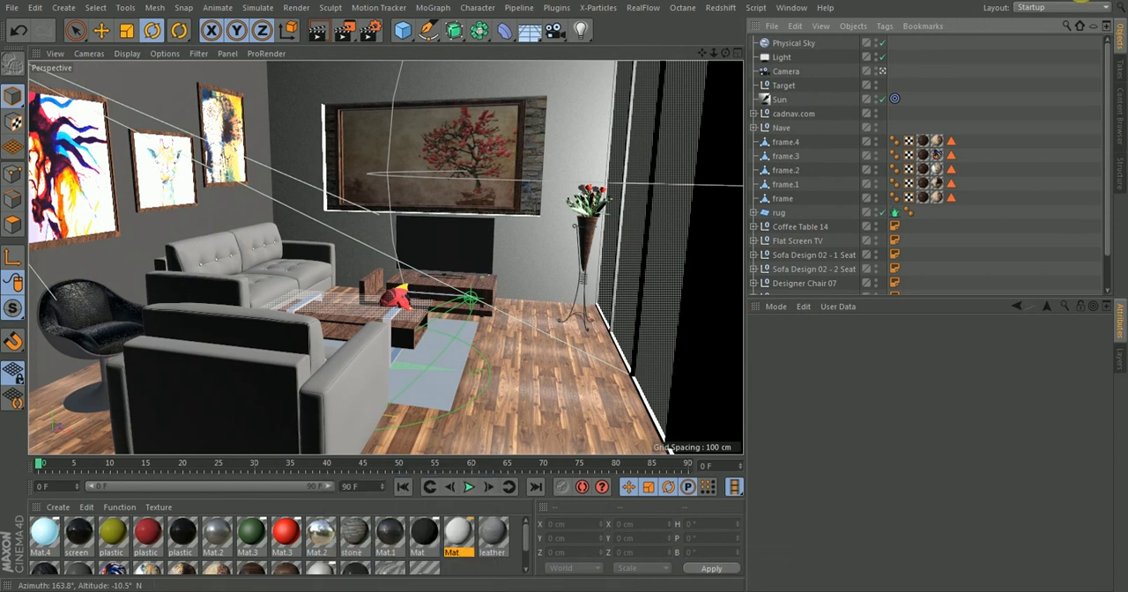
click(1067, 1)
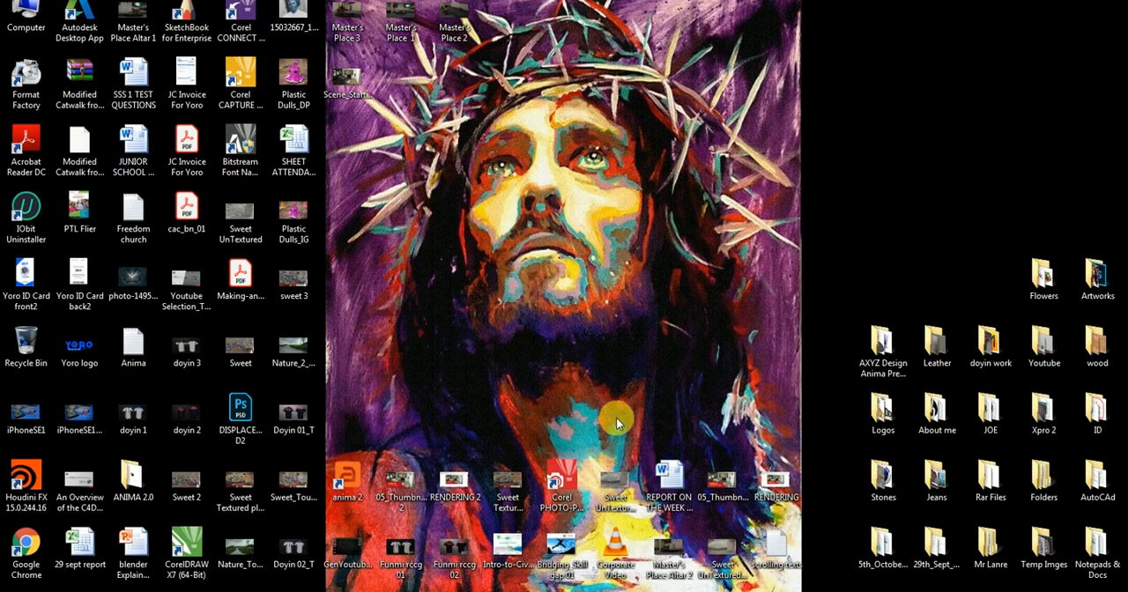
drag(346, 78, 831, 87)
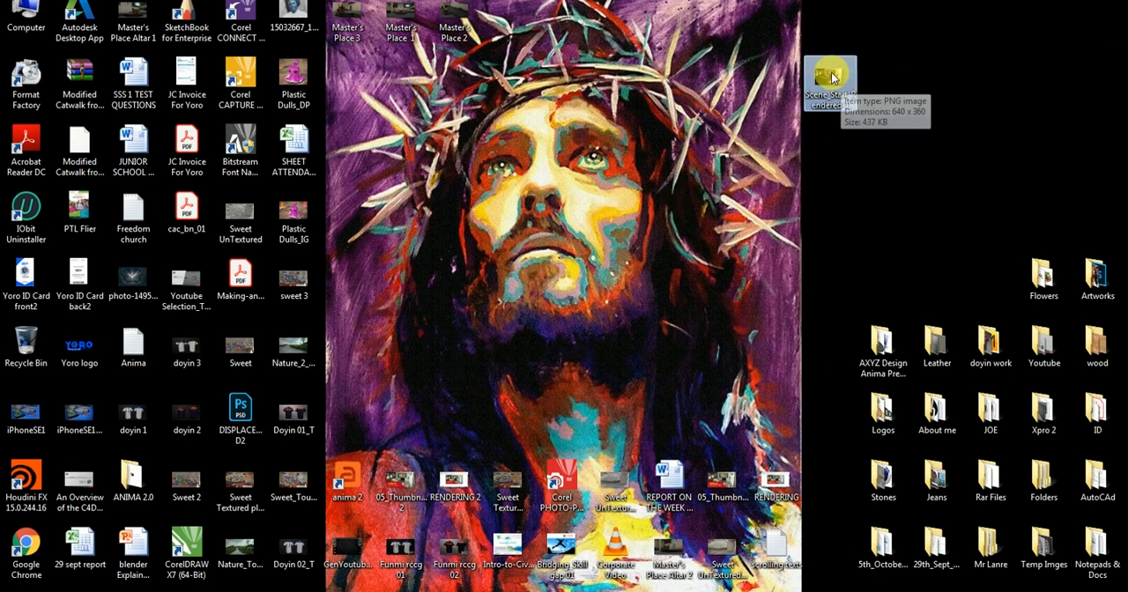
click(435, 556)
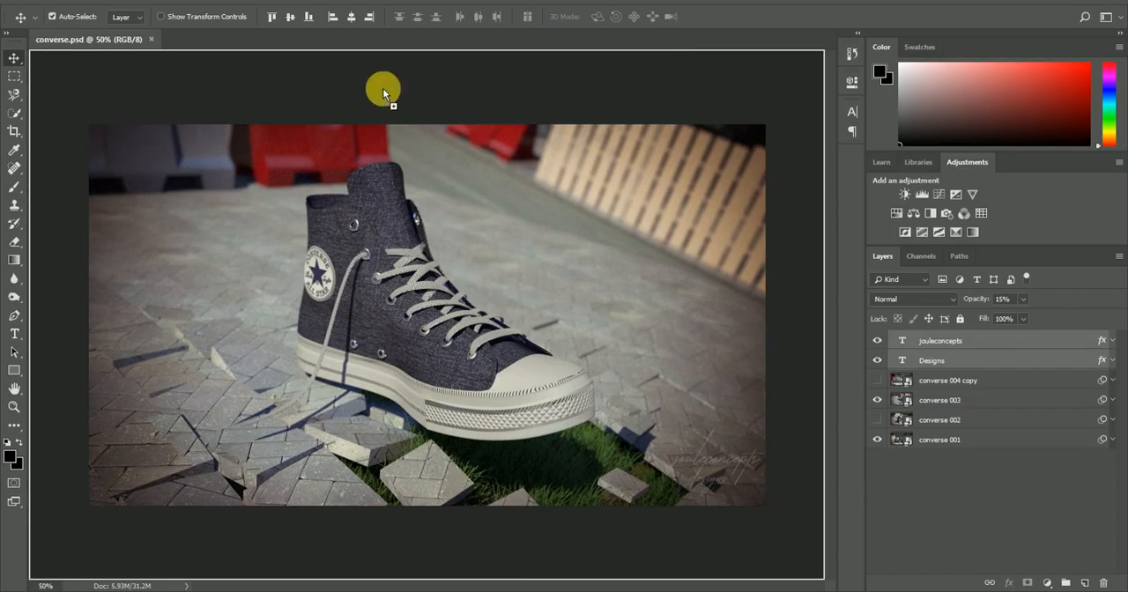
drag(383, 93, 221, 35)
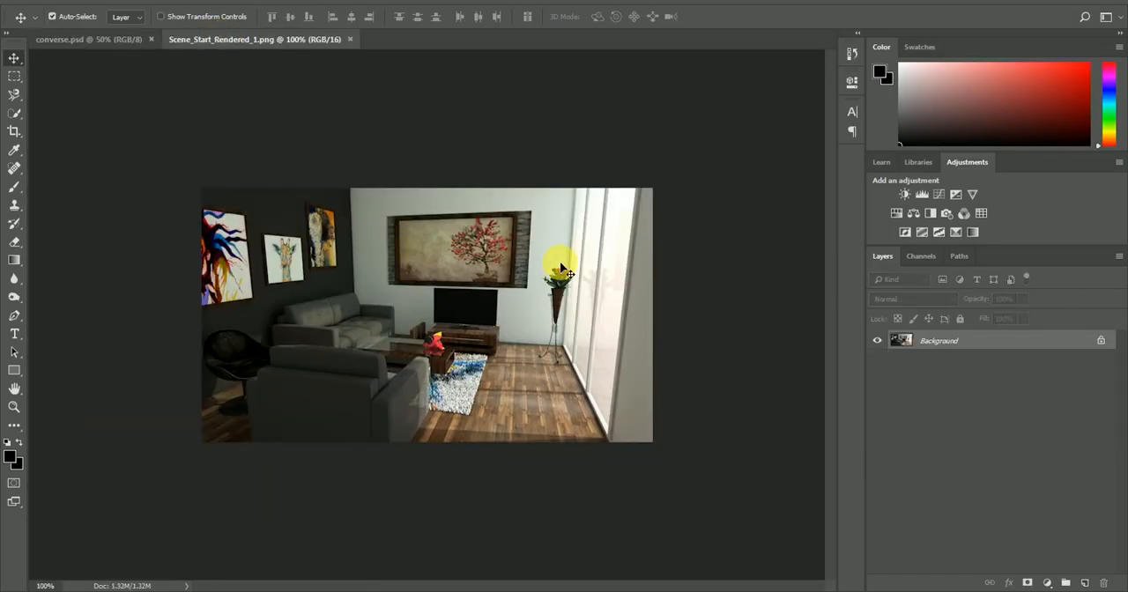
click(1101, 340)
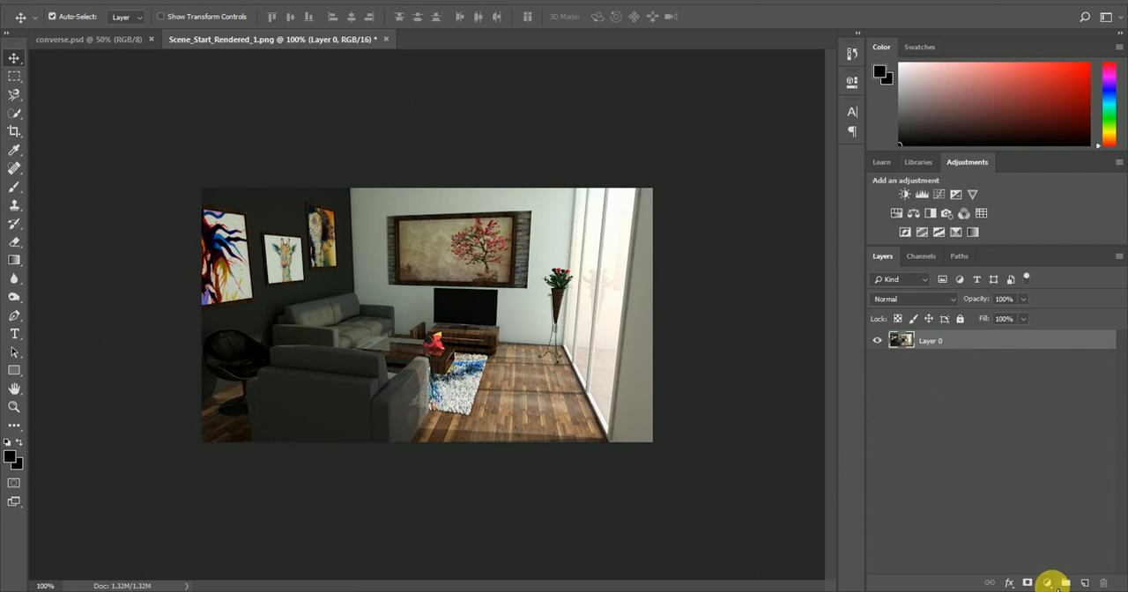
click(1048, 583)
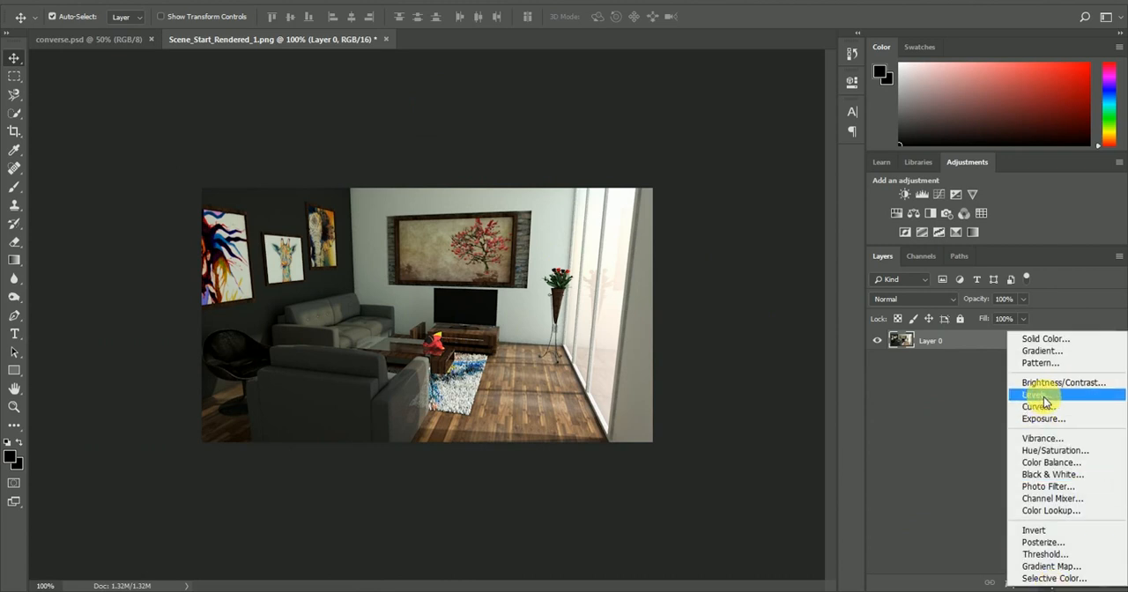
click(1045, 397)
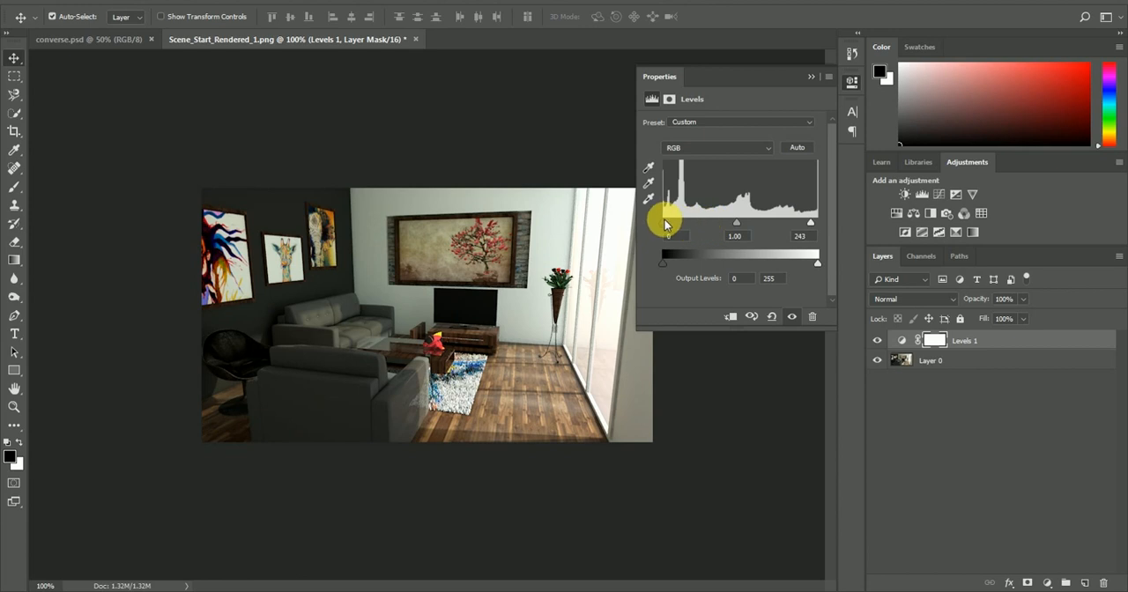
mouse_move(665, 228)
mouse_down()
mouse_move(679, 226)
mouse_move(653, 231)
mouse_up()
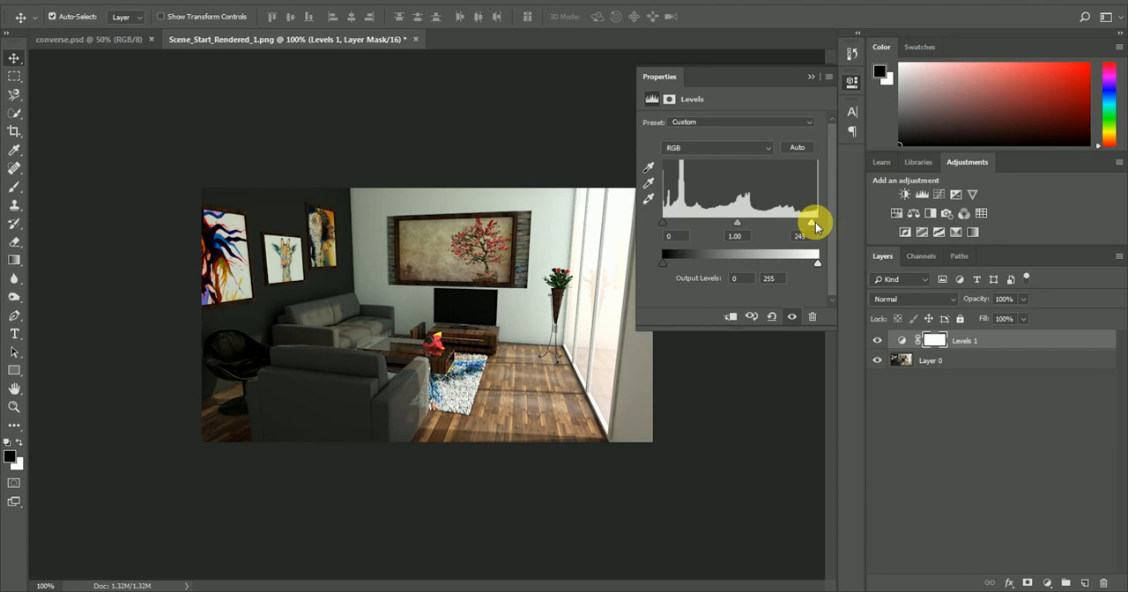
click(810, 76)
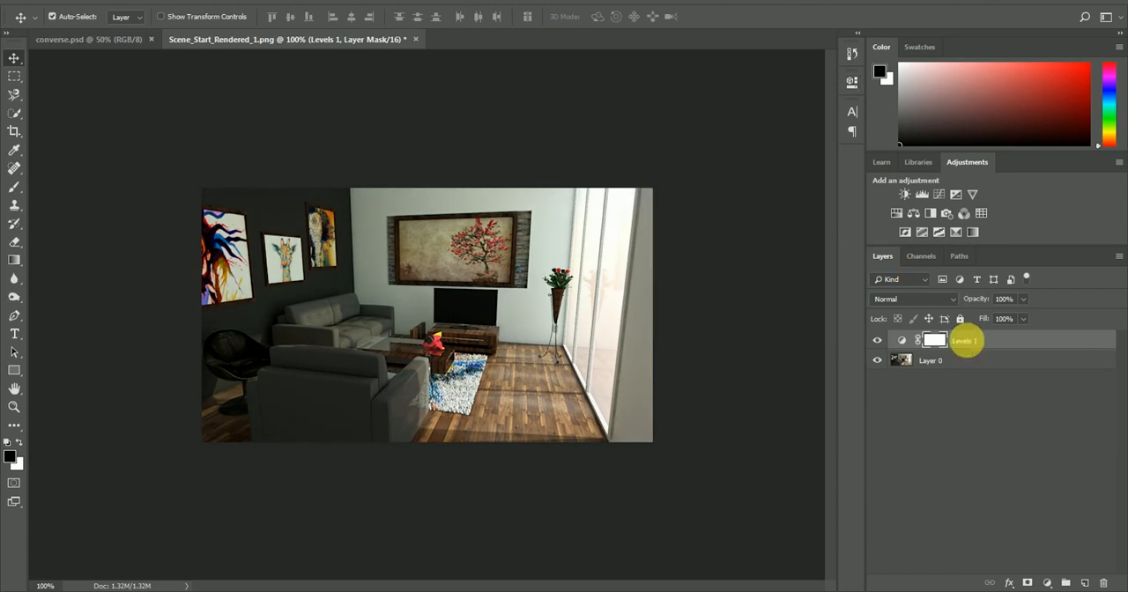
key(Delete)
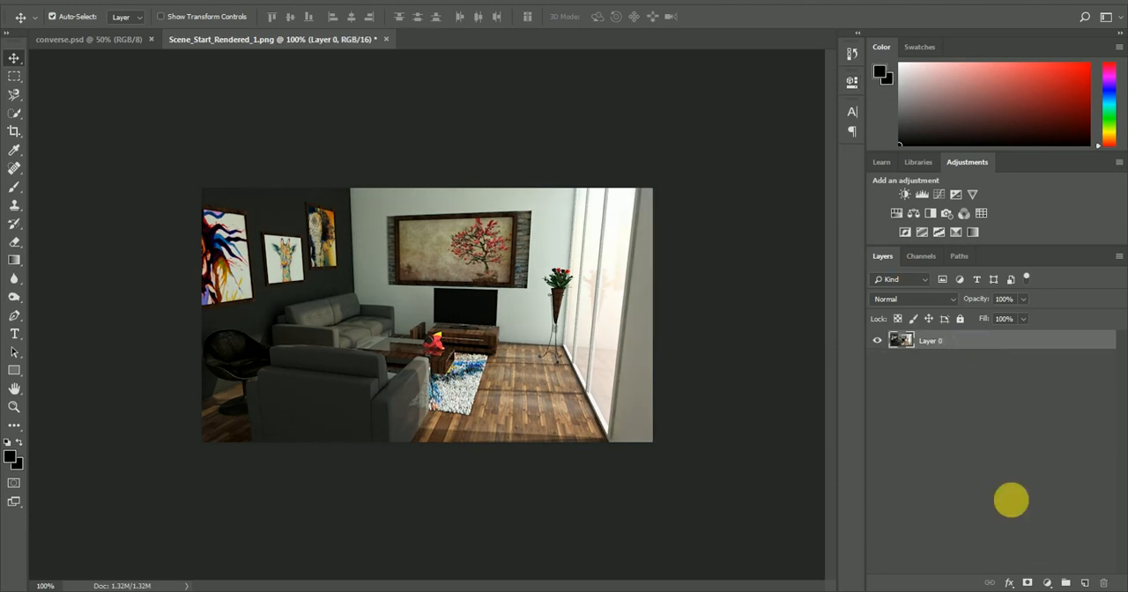
Add a Curves adjustment layer with slightly raised highlights and slightly lowered shadows, and compare the image with and without it
click(1048, 583)
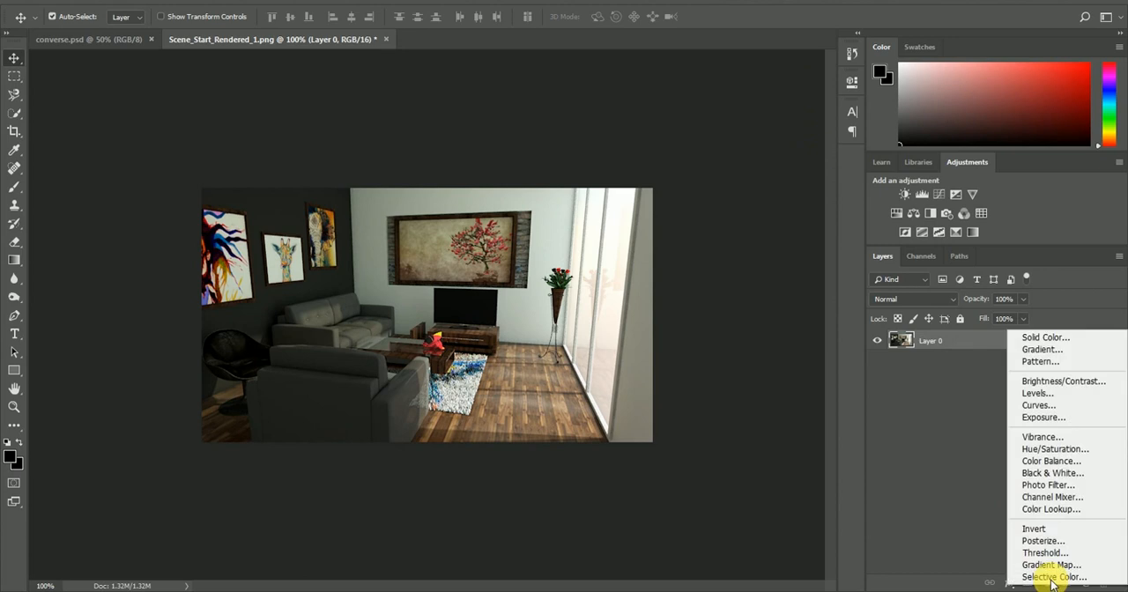
click(1038, 405)
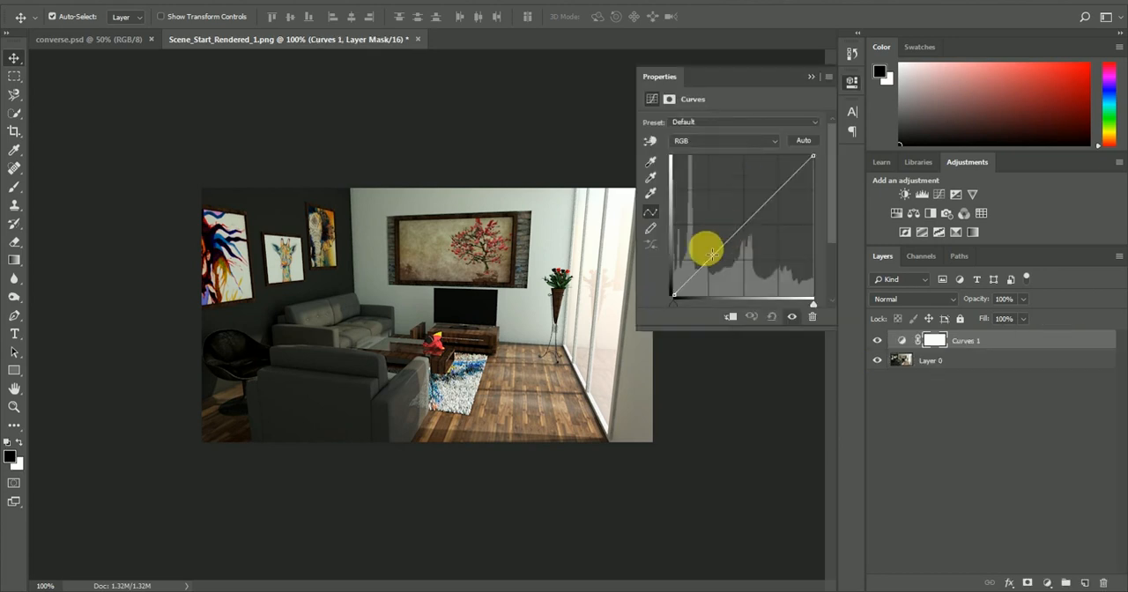
drag(743, 236, 801, 167)
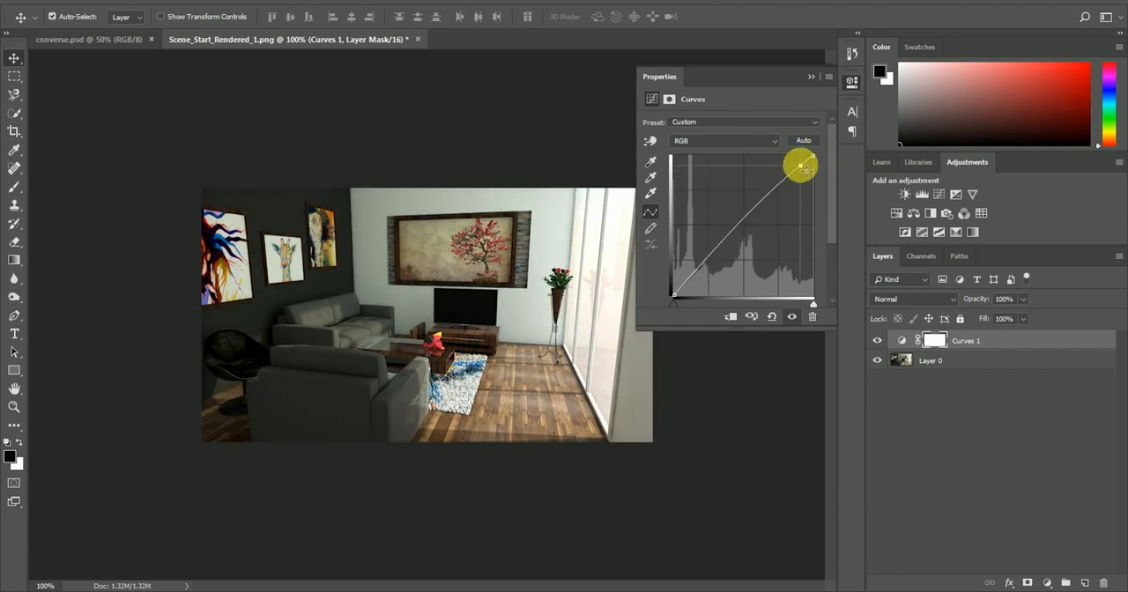
click(709, 267)
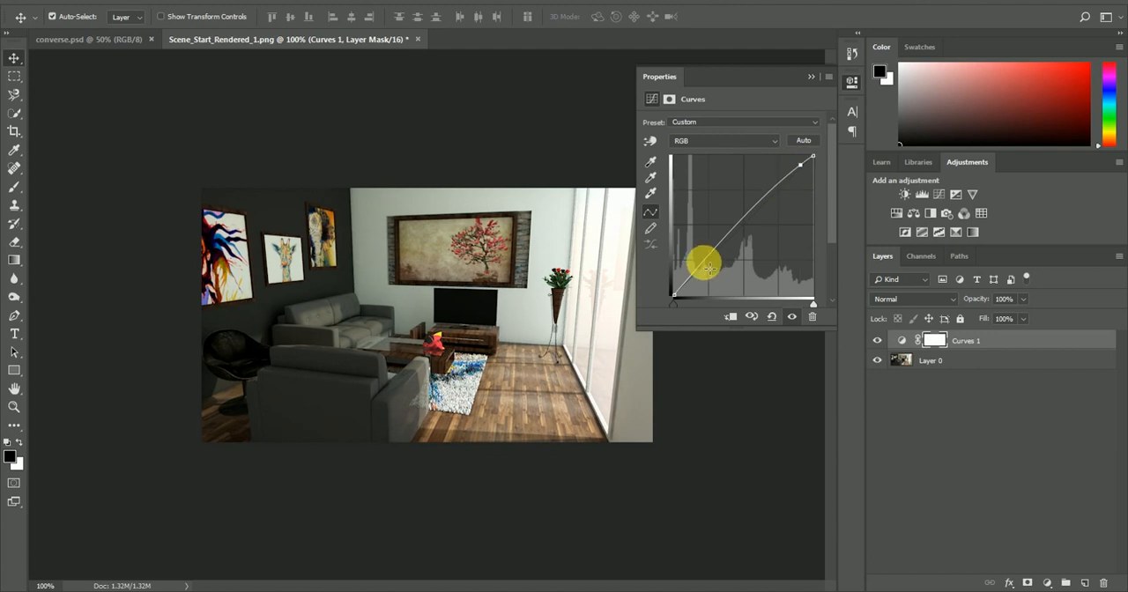
mouse_move(703, 274)
mouse_down()
mouse_move(692, 272)
mouse_move(695, 286)
mouse_up()
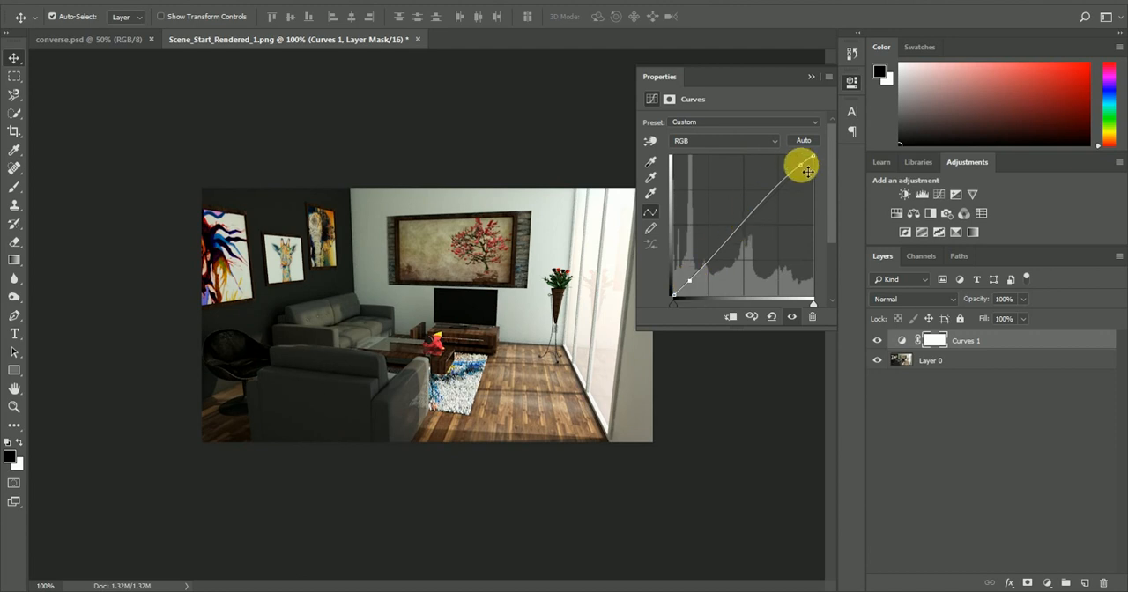
drag(807, 170, 809, 168)
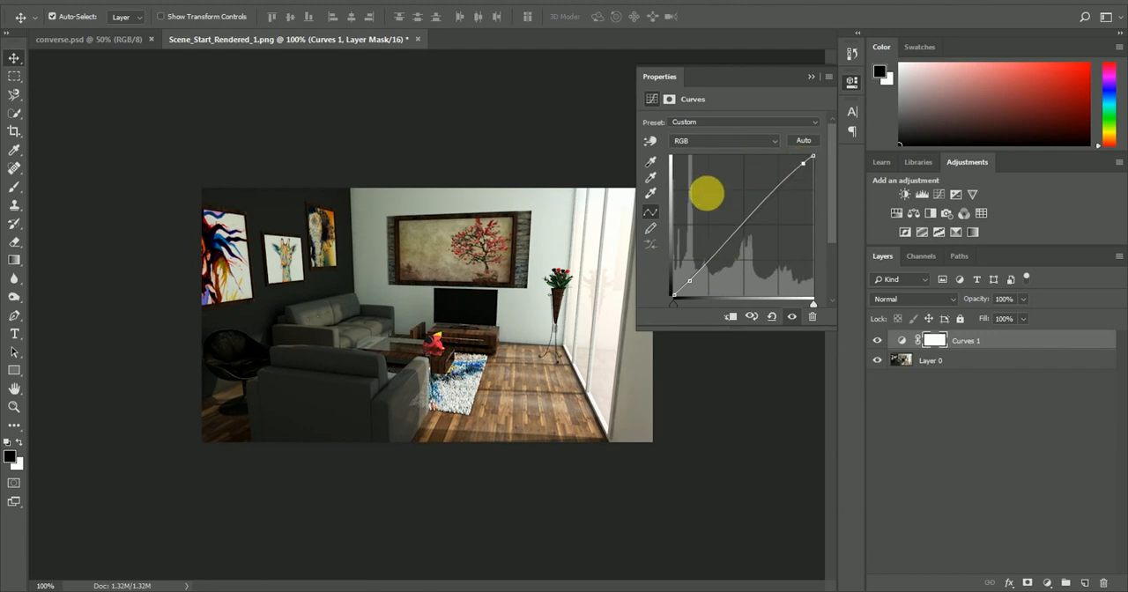
click(812, 78)
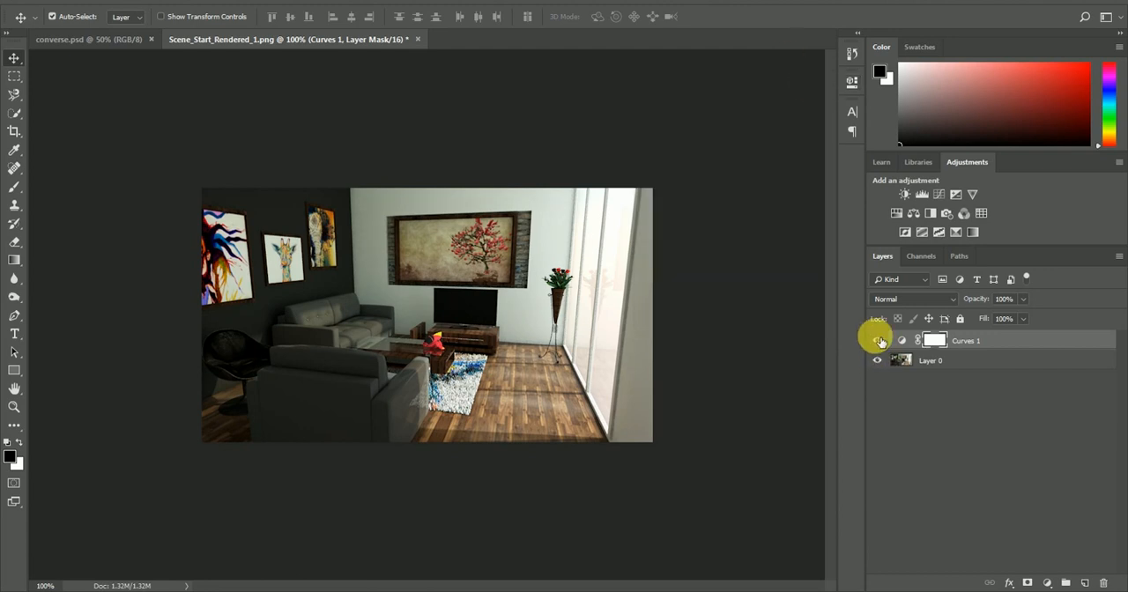
click(879, 342)
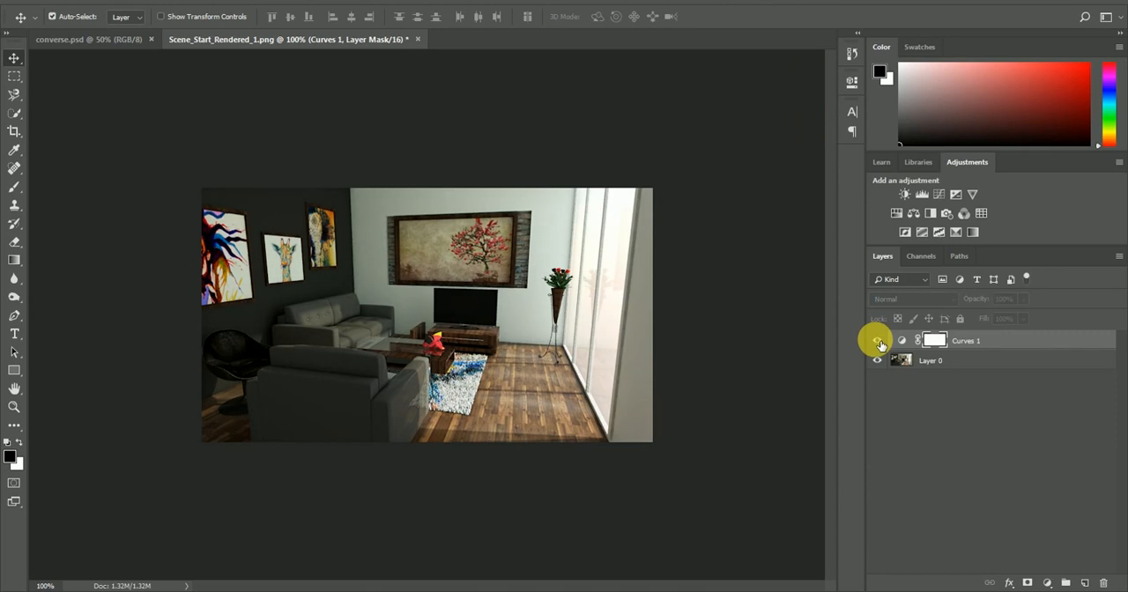
click(878, 342)
click(878, 342)
click(880, 344)
click(880, 344)
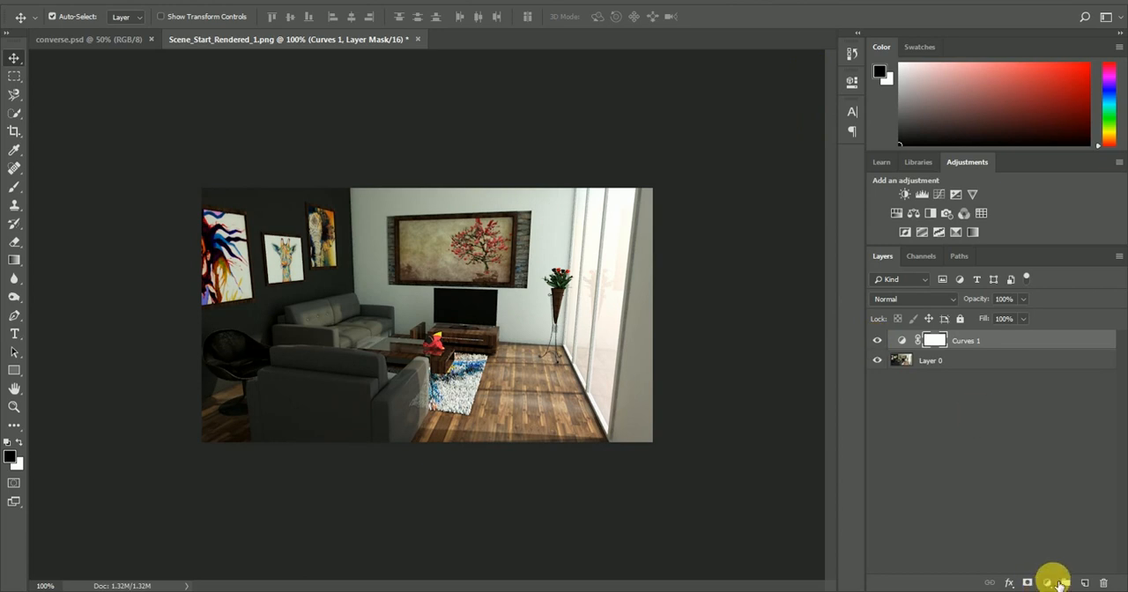
Add a Brightness/Contrast adjustment layer above the curves with Brightness 41 and Contrast 12
click(1049, 584)
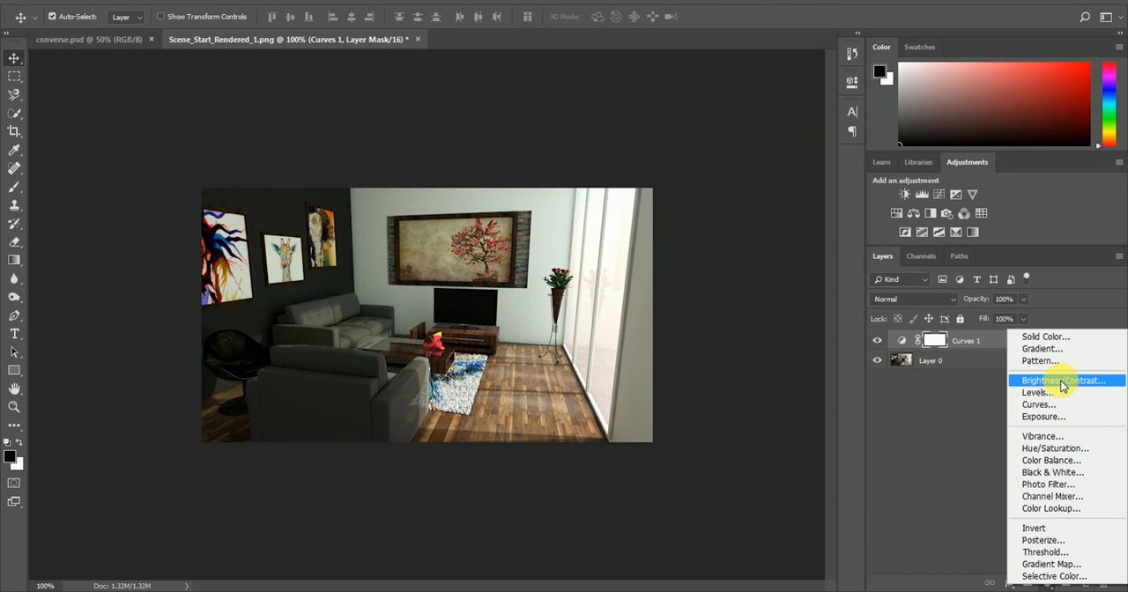
click(1062, 382)
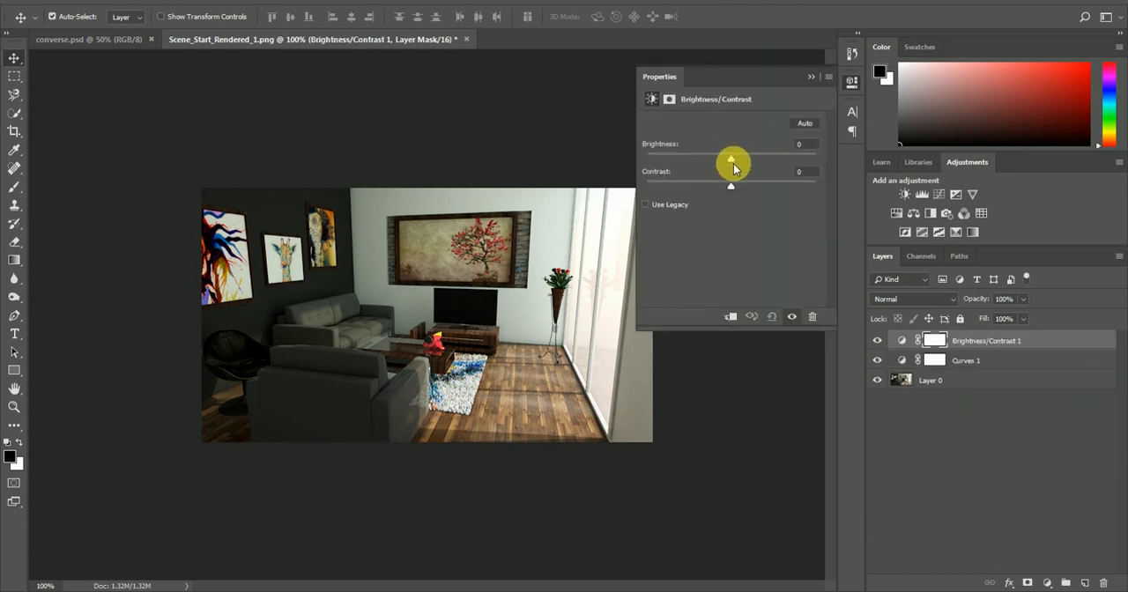
drag(731, 162, 755, 163)
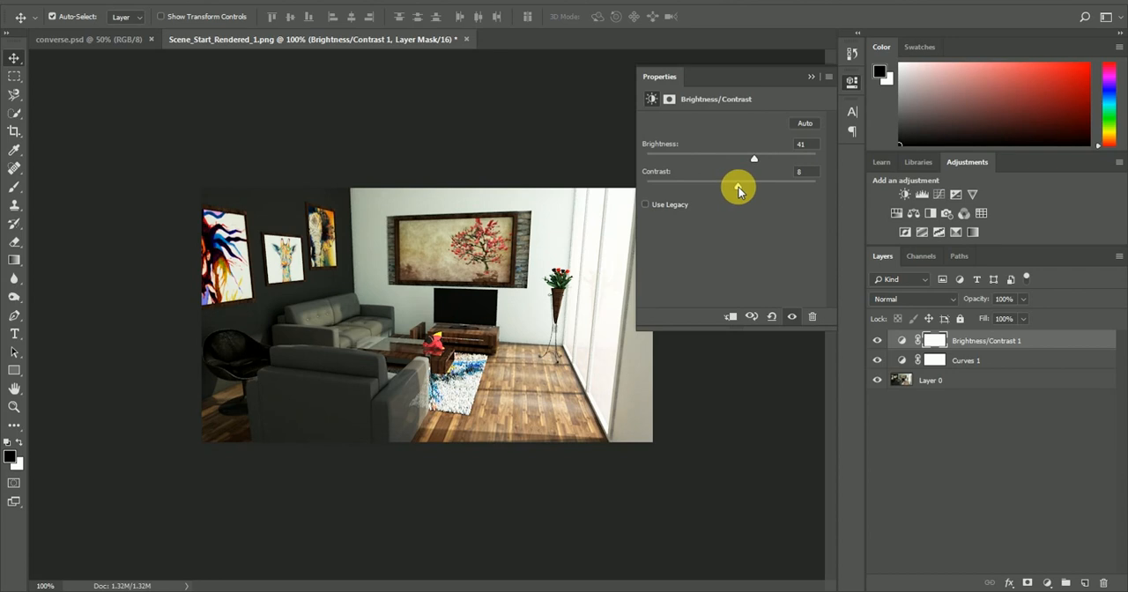
drag(739, 189, 741, 186)
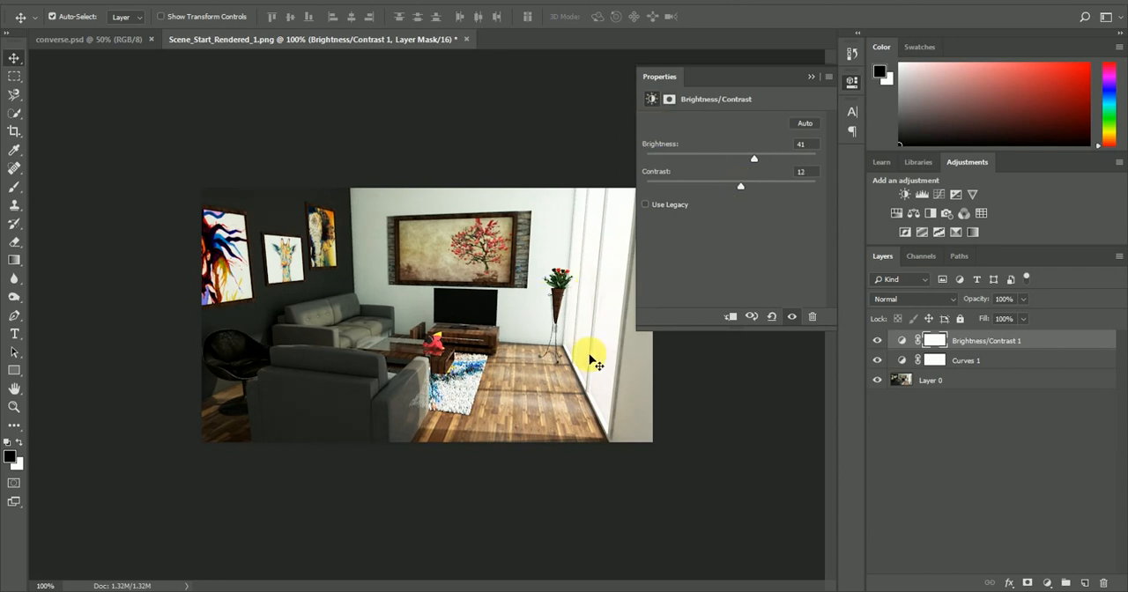
Compare the image with and without the Brightness/Contrast adjustment and set its Brightness to 34
click(796, 319)
click(797, 319)
click(796, 319)
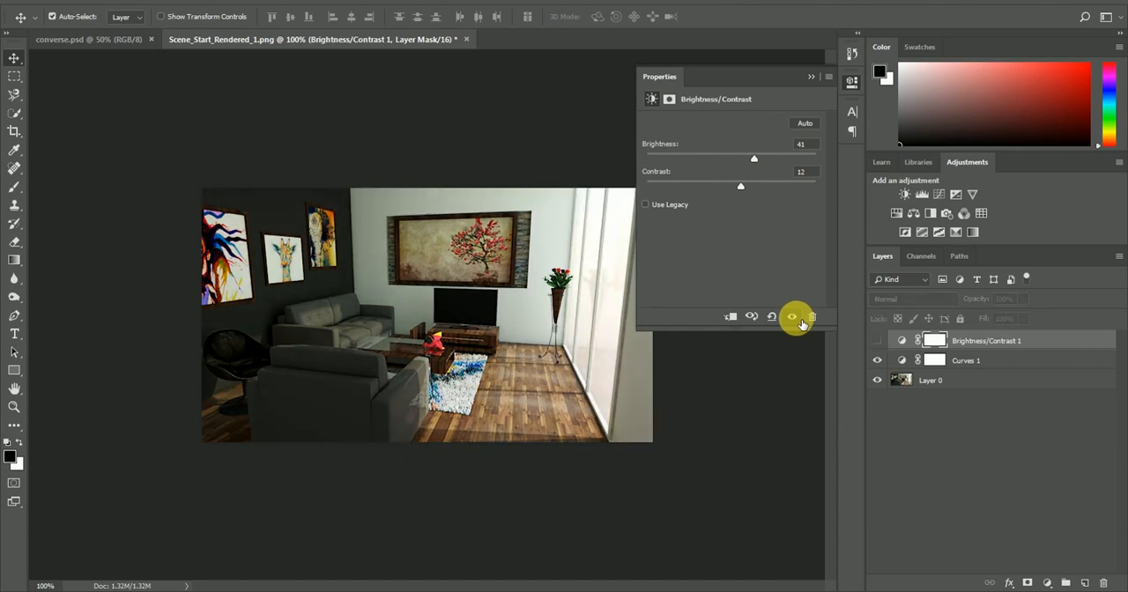
click(796, 319)
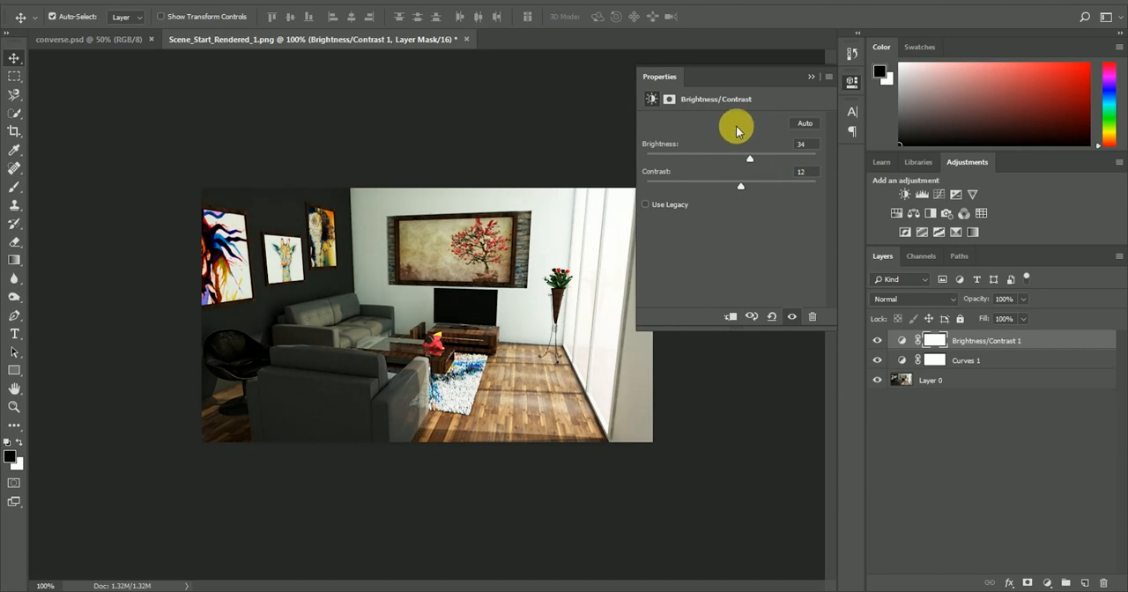
click(809, 77)
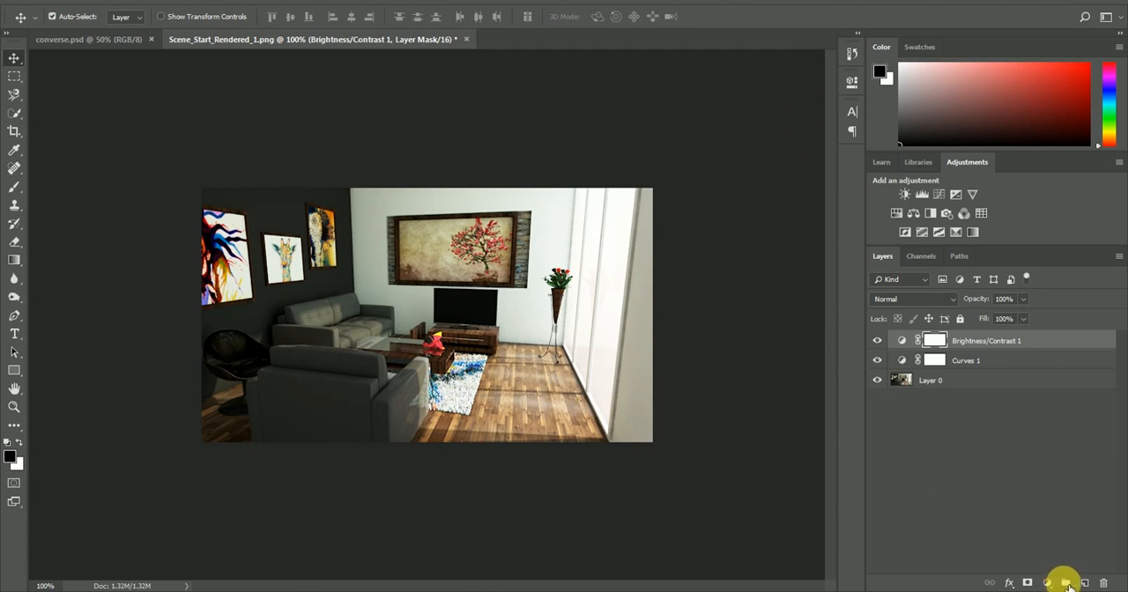
Try an Exposure adjustment layer with Exposure at +0.28 and delete that layer
click(1047, 583)
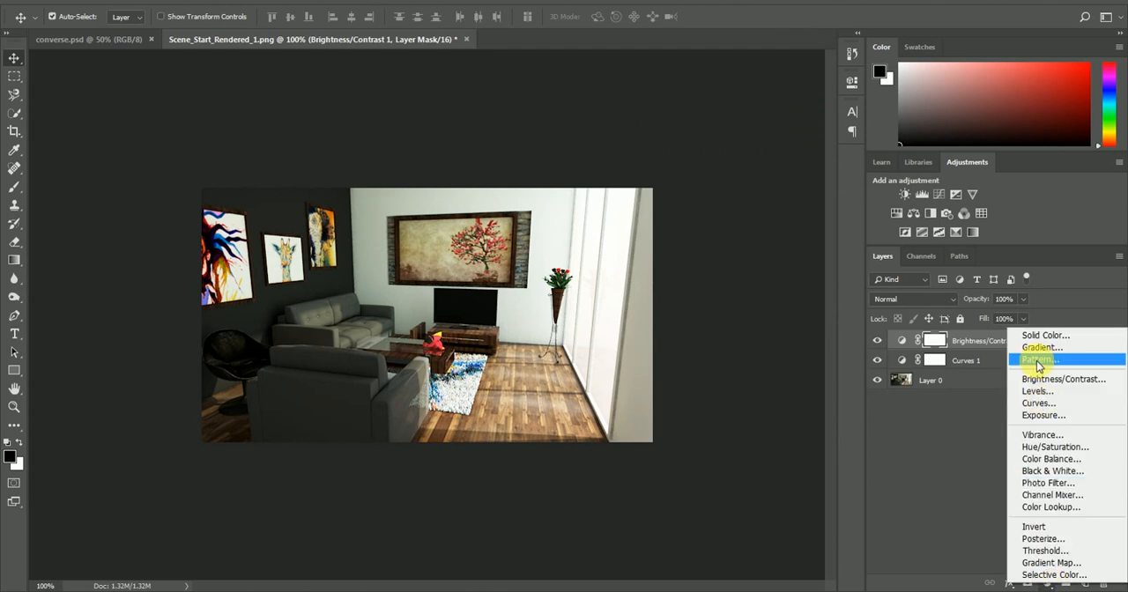
click(1042, 416)
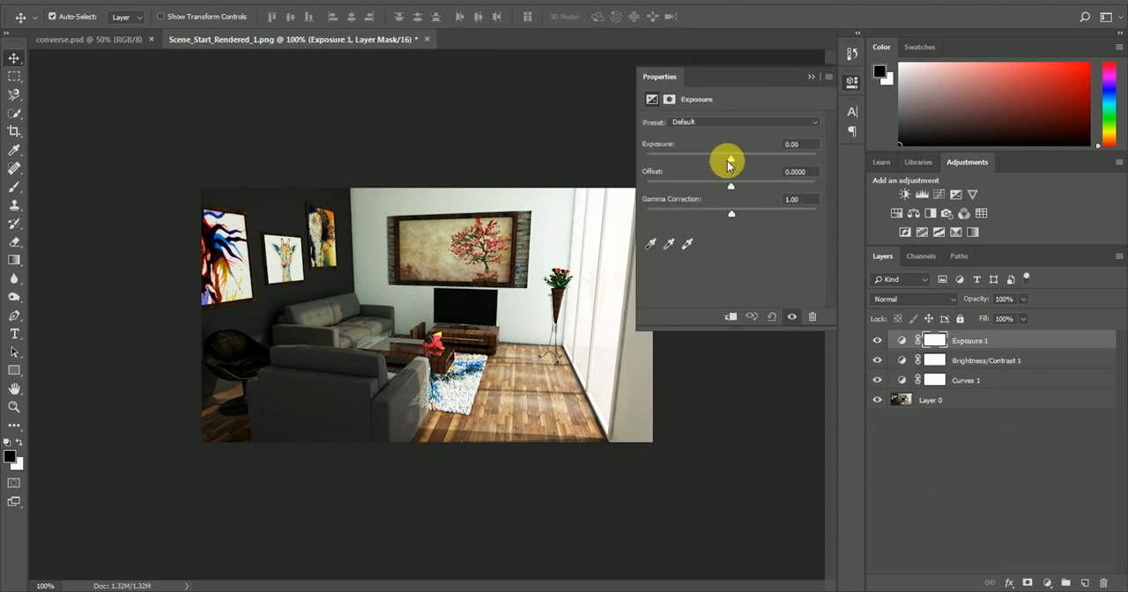
mouse_move(731, 158)
mouse_down()
mouse_move(745, 161)
mouse_move(735, 165)
mouse_up()
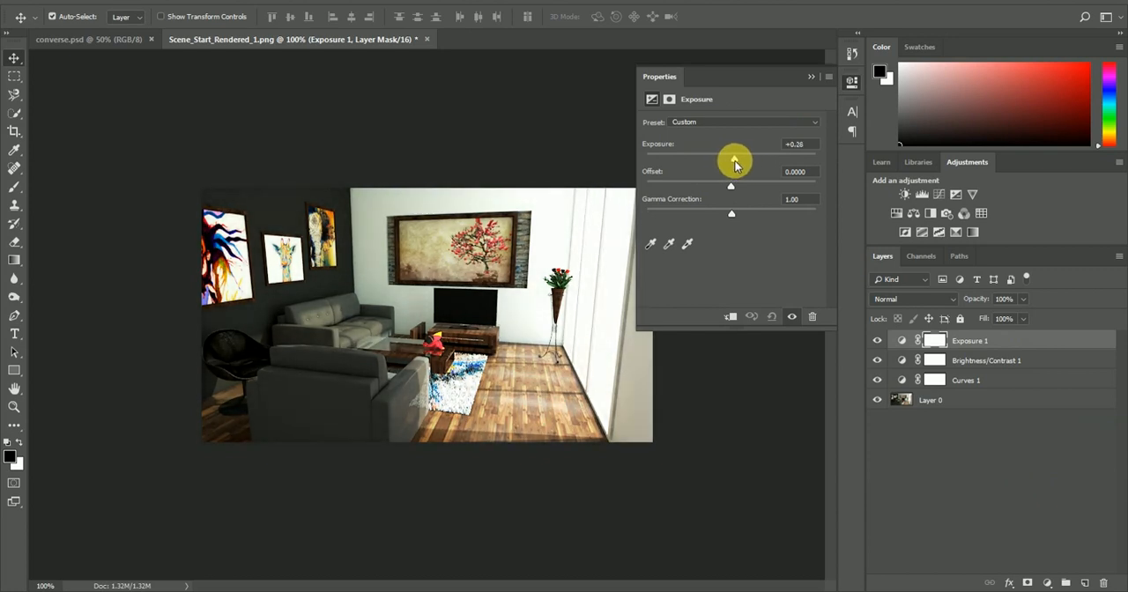
click(811, 76)
key(Delete)
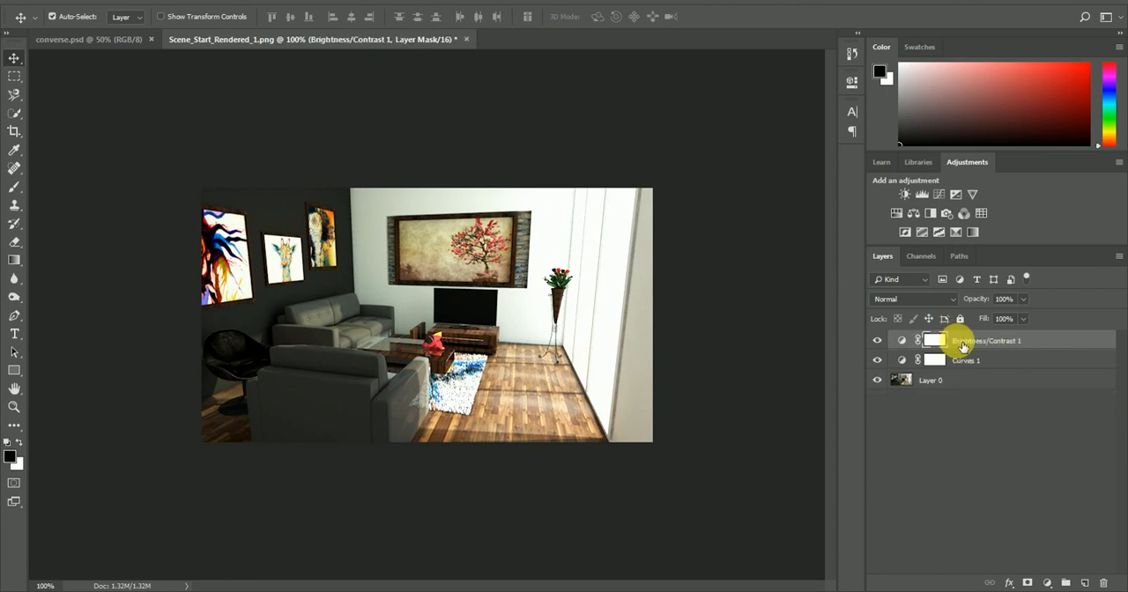
Compare the original render with the adjusted image by hiding all layers and showing them again one by one
drag(878, 341, 877, 380)
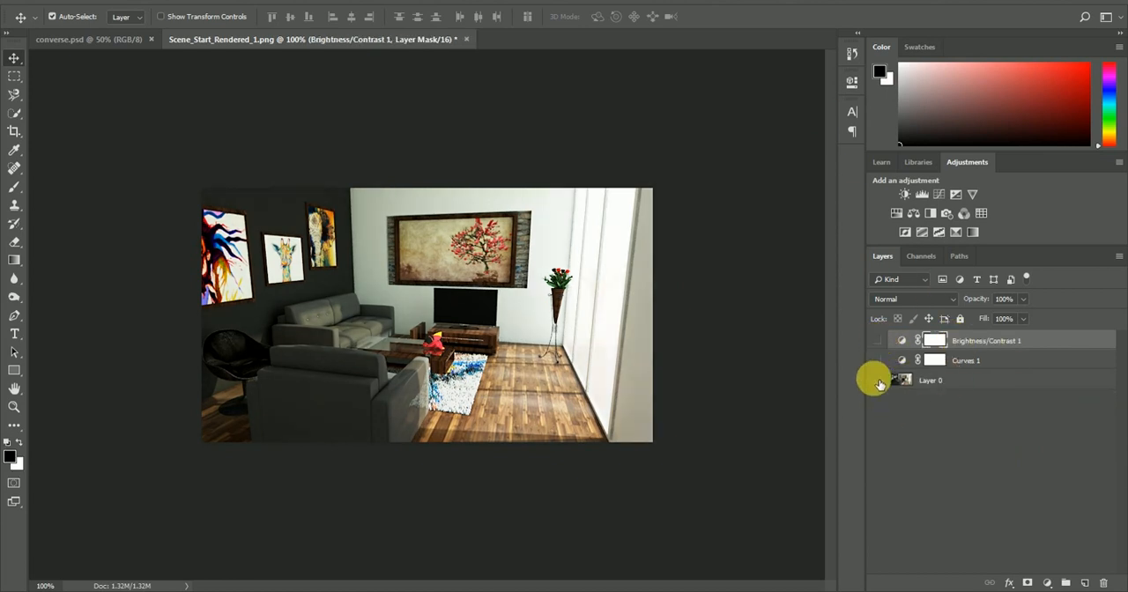
click(877, 381)
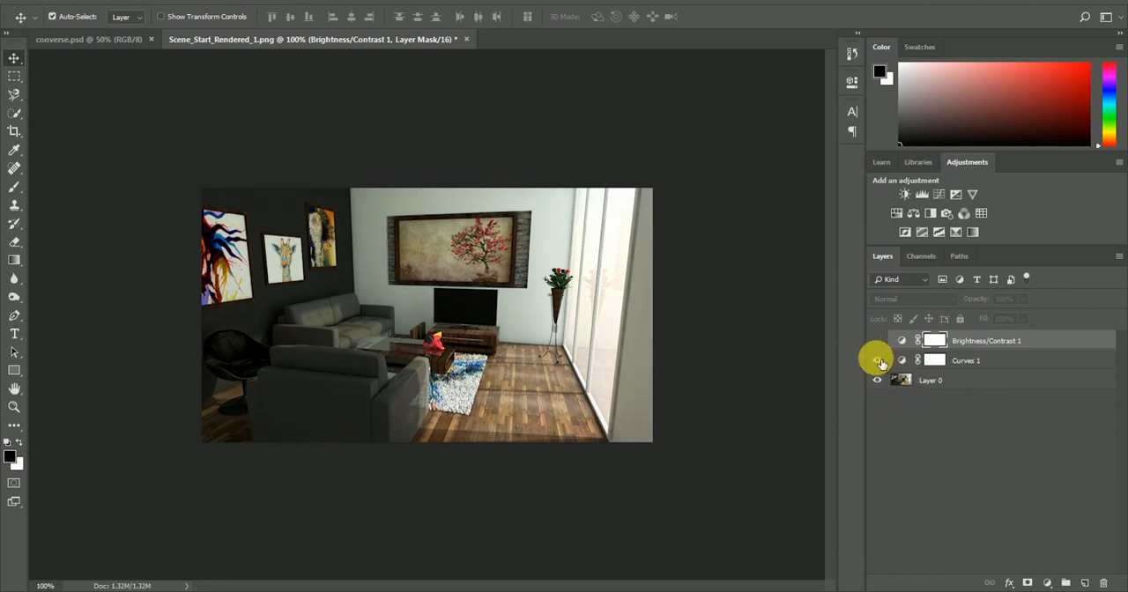
click(878, 360)
click(876, 340)
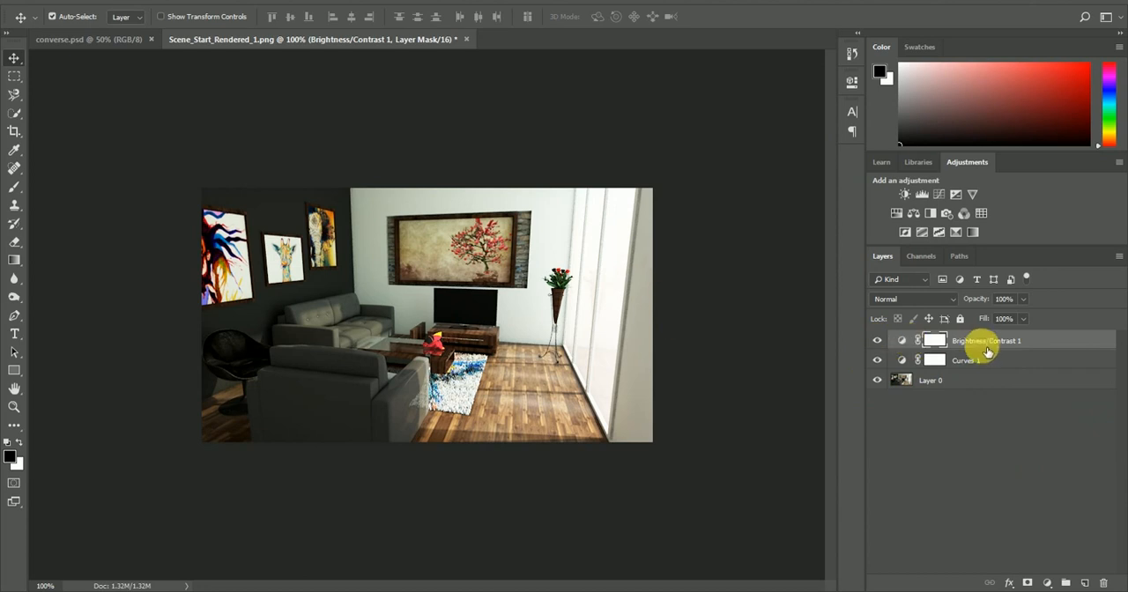
Reduce the Brightness/Contrast layer's opacity, trying 75%, and compare the image with and without that layer
click(981, 346)
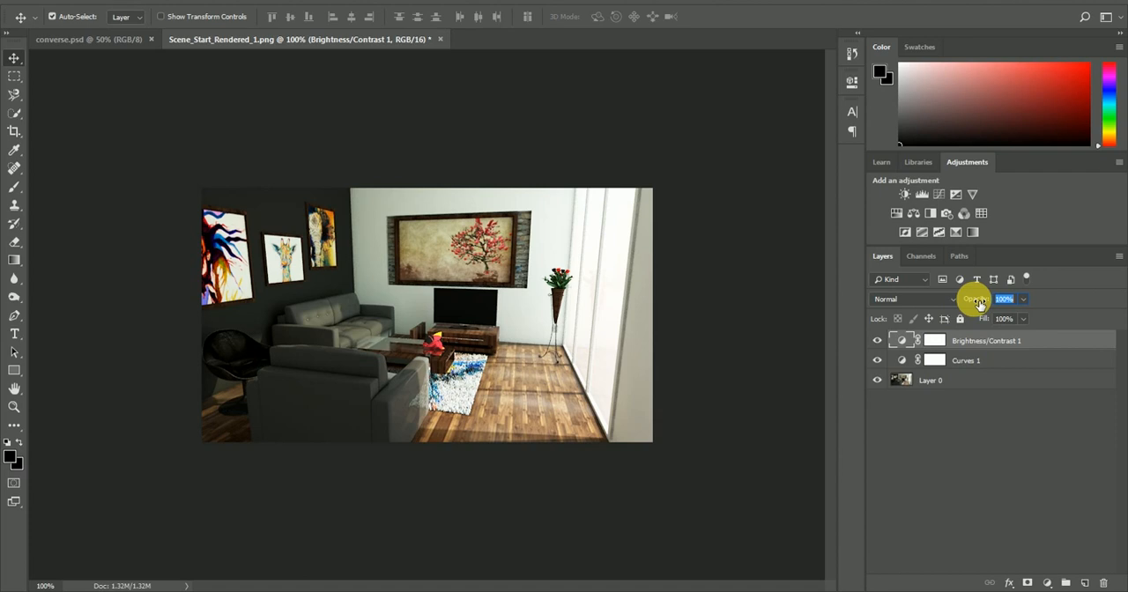
text(75)
key(Return)
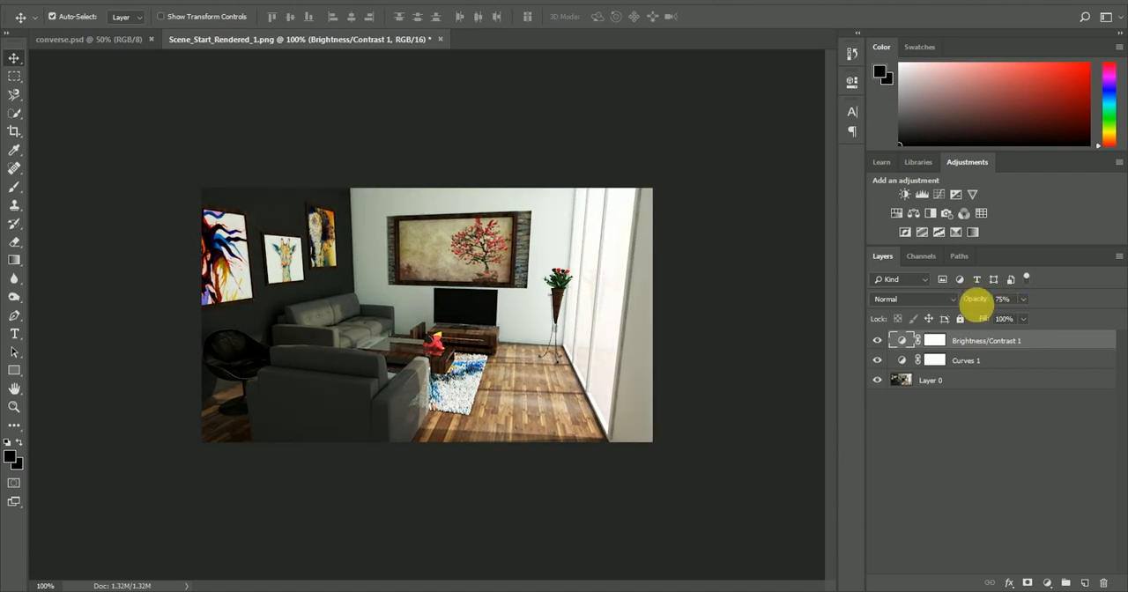
click(880, 340)
click(879, 341)
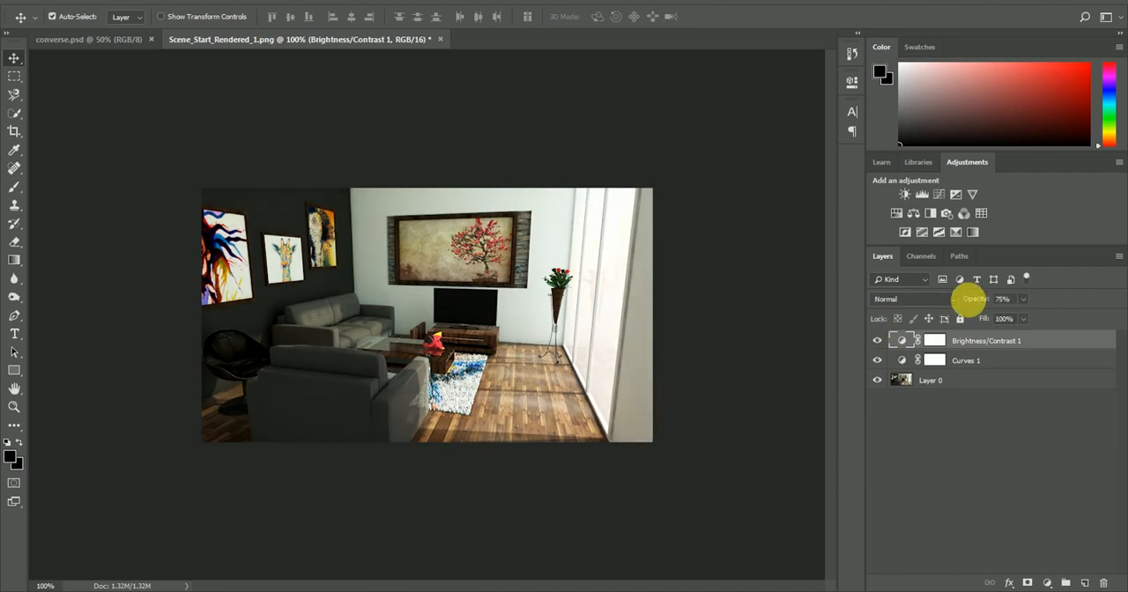
click(981, 302)
text(100)
key(Return)
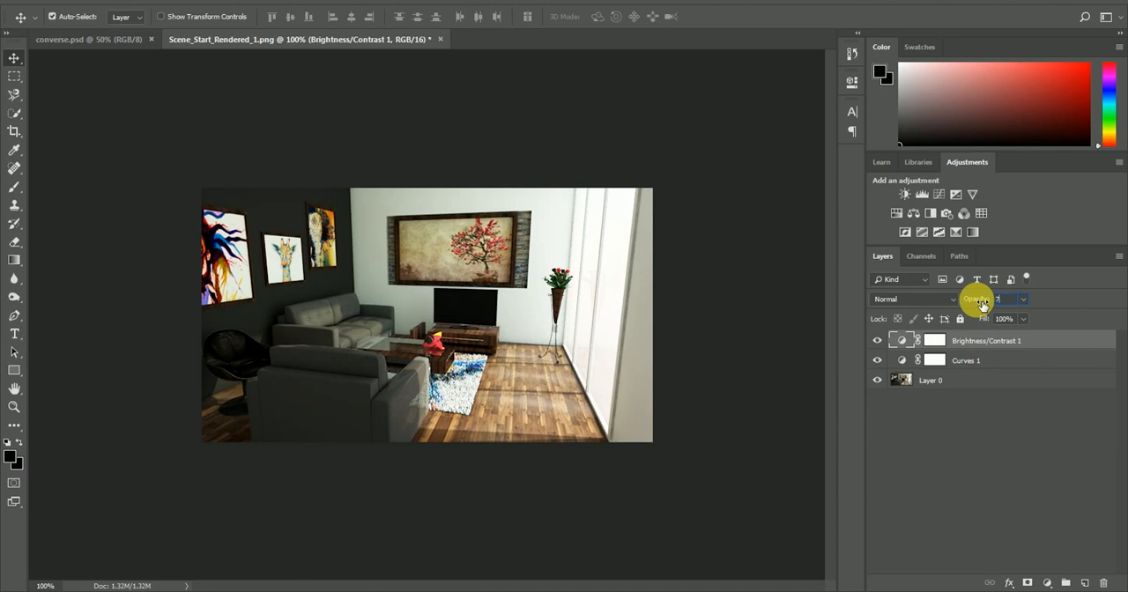
click(1005, 441)
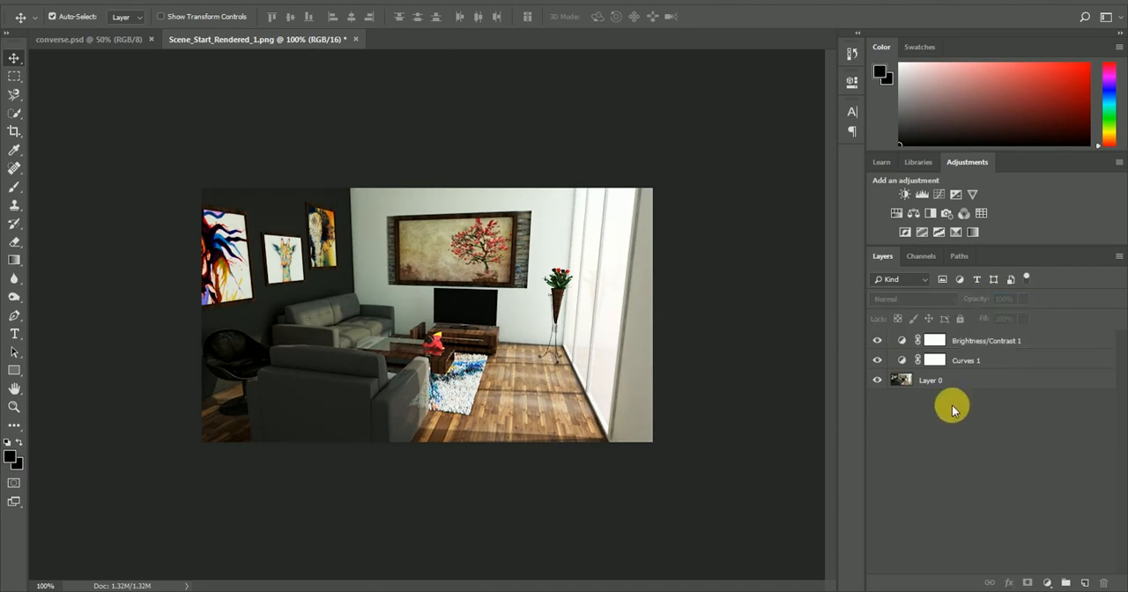
Duplicate the Layer 0 image layer, keeping the copy beneath the adjustment layers
click(927, 381)
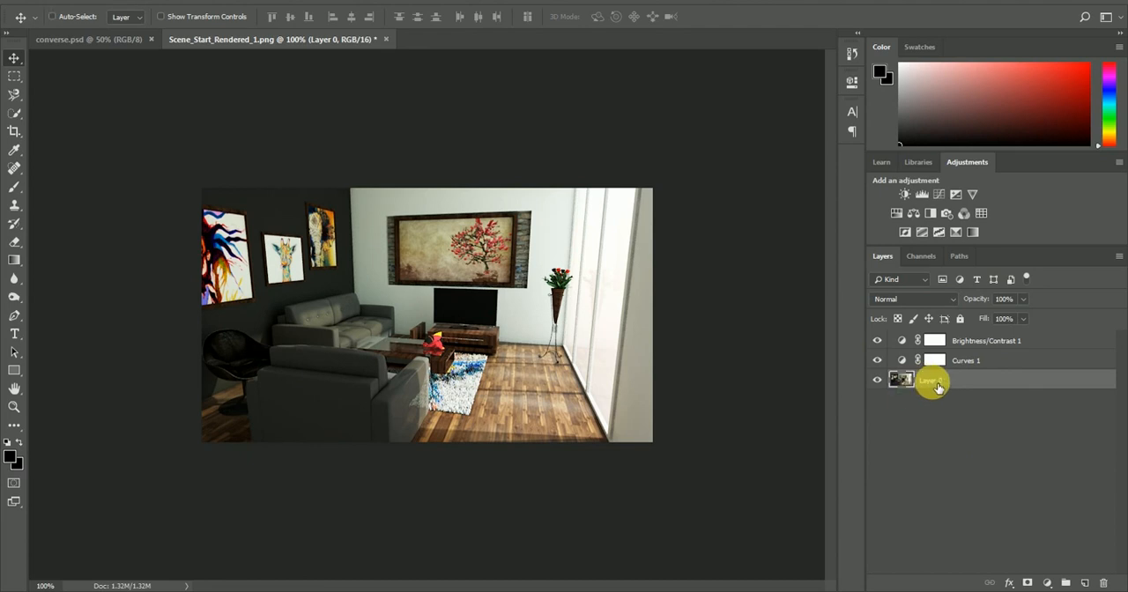
key(ctrl+j)
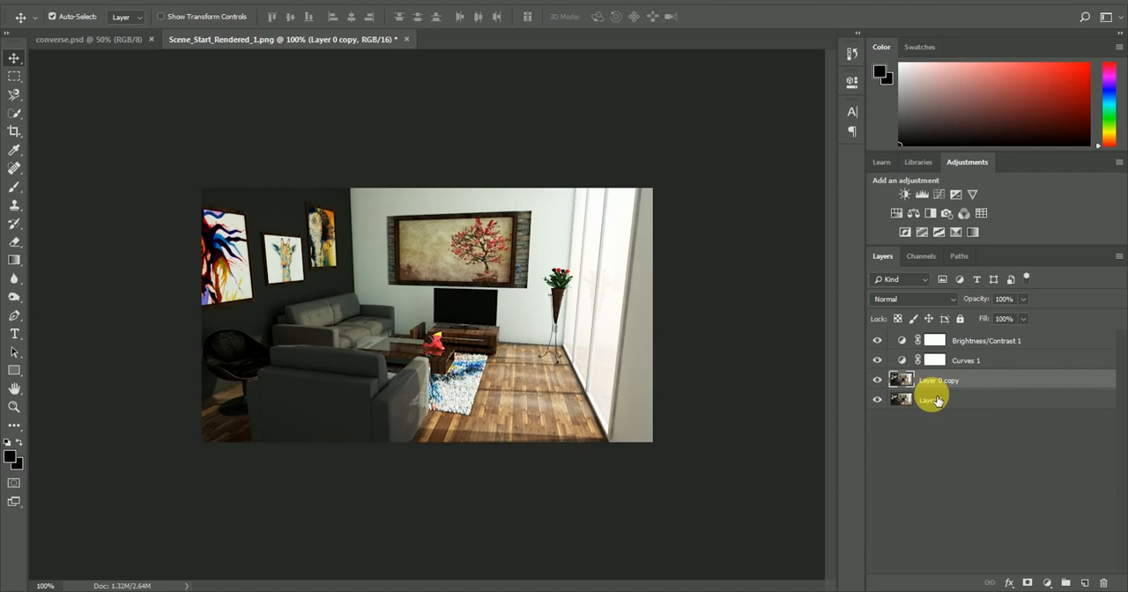
key(ctrl+z)
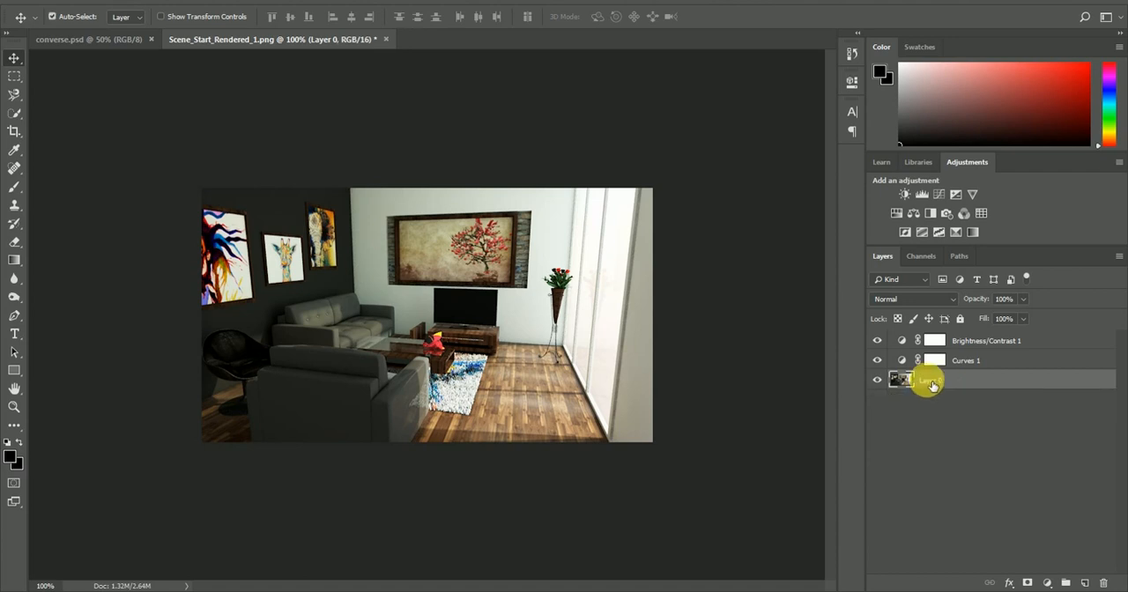
click(947, 428)
click(936, 386)
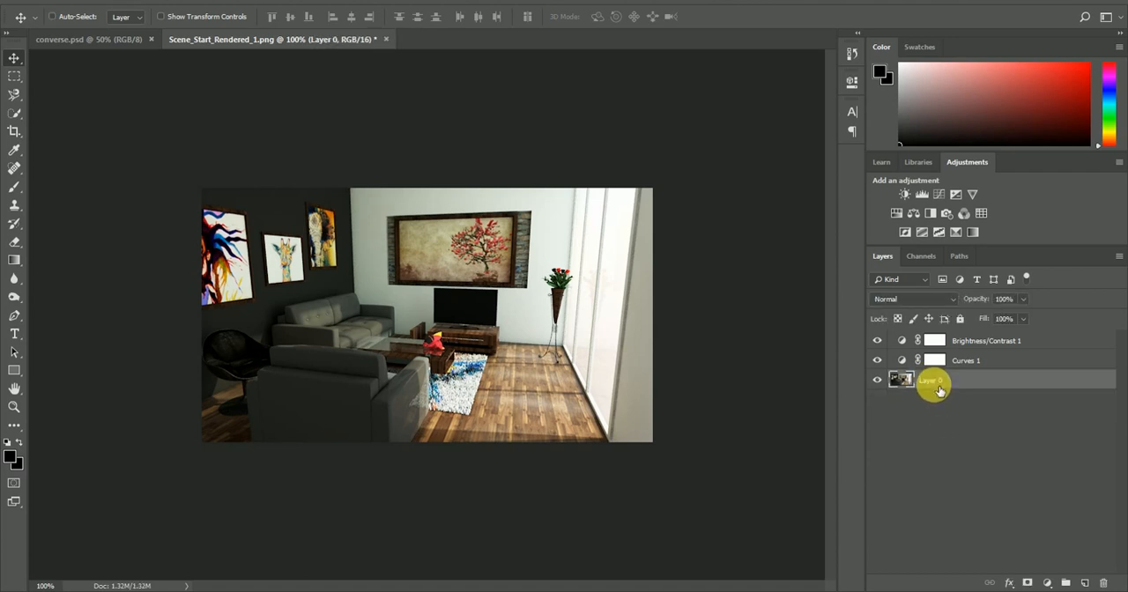
key(ctrl+j)
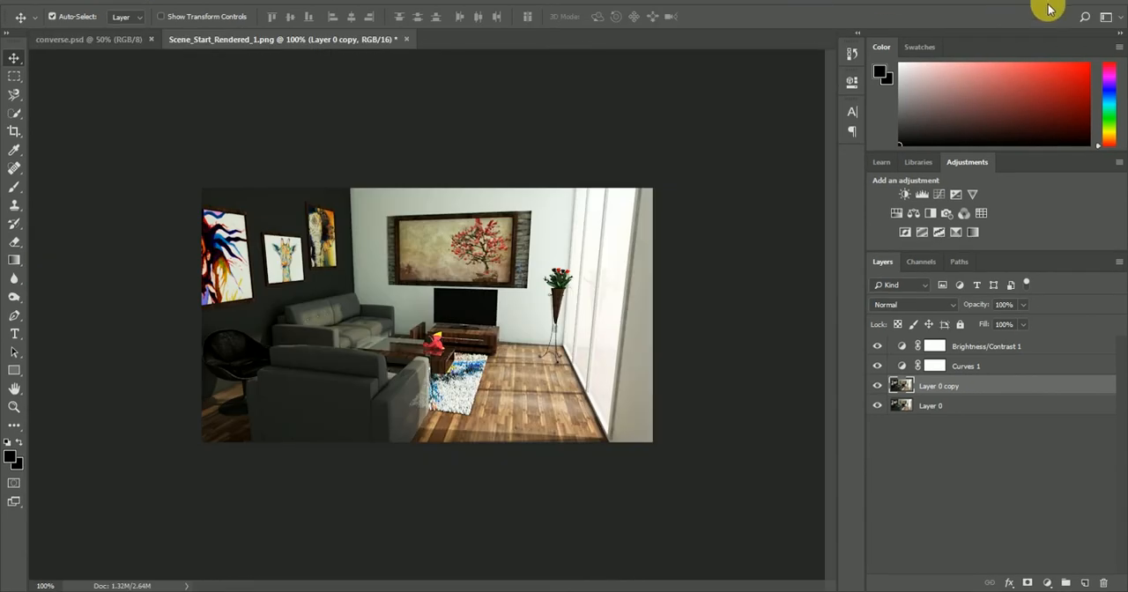
Restore, move and widen the Photoshop window so that its menu bar is visible and it spans the screen width
click(1083, 1)
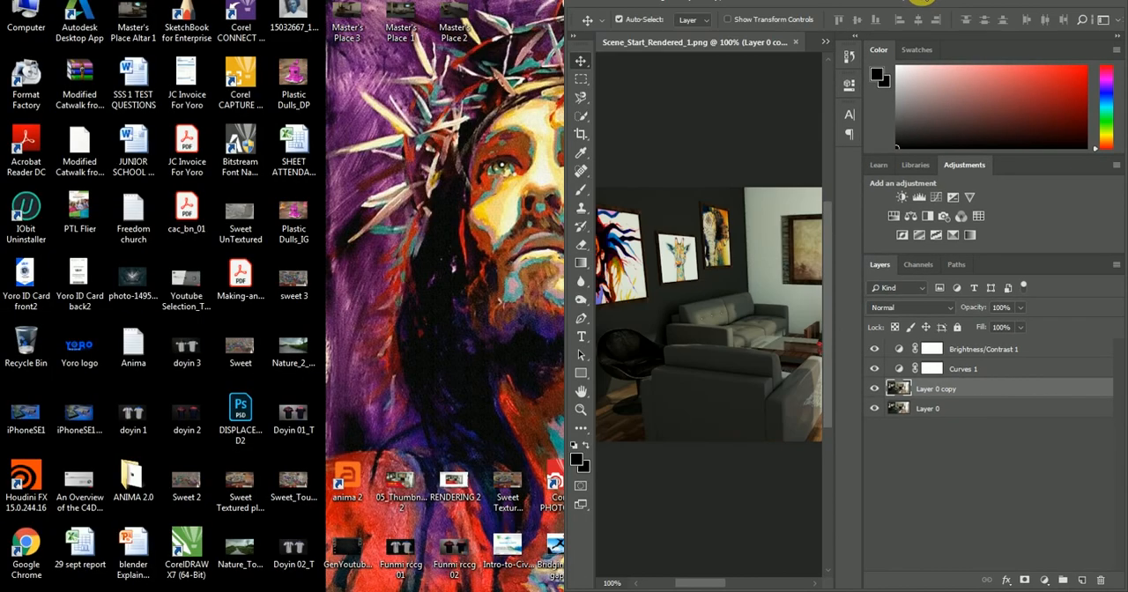
drag(919, 1, 869, 7)
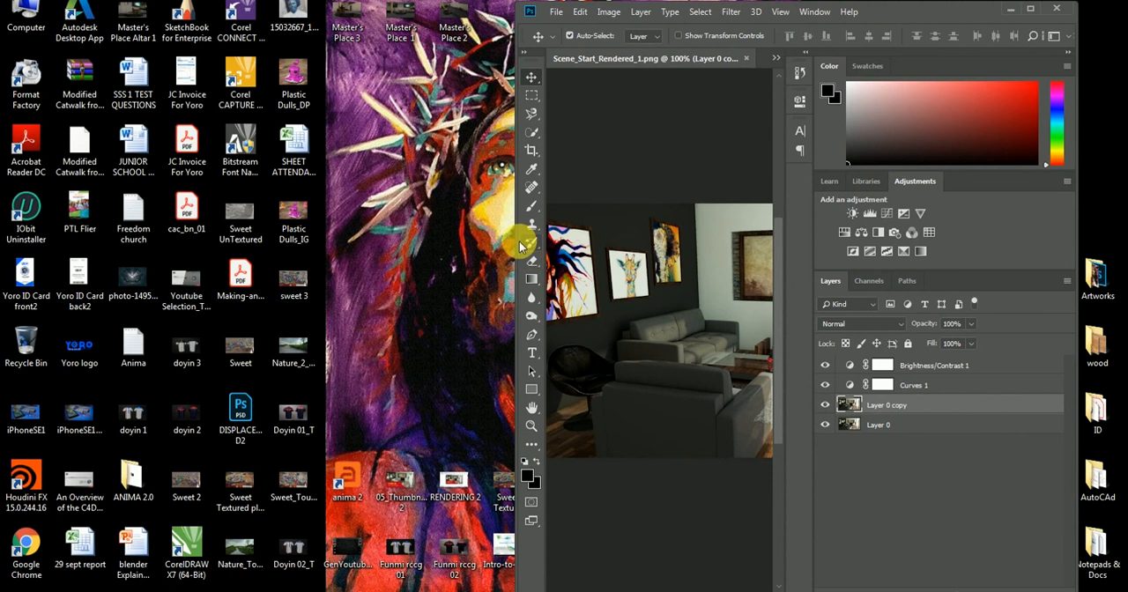
drag(523, 242, 9, 206)
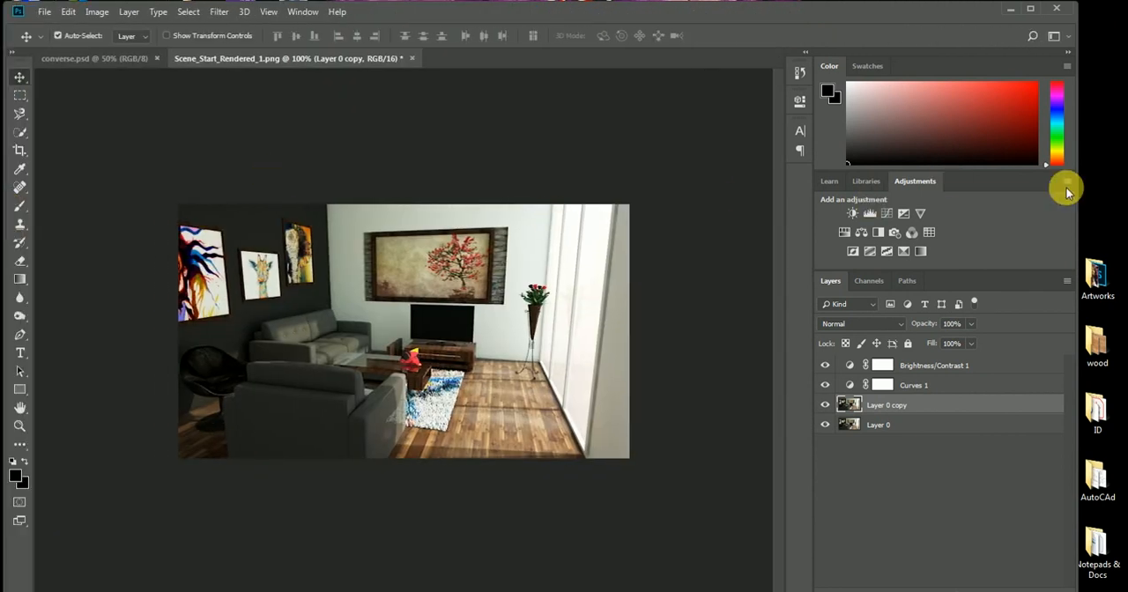
drag(1073, 207, 1127, 216)
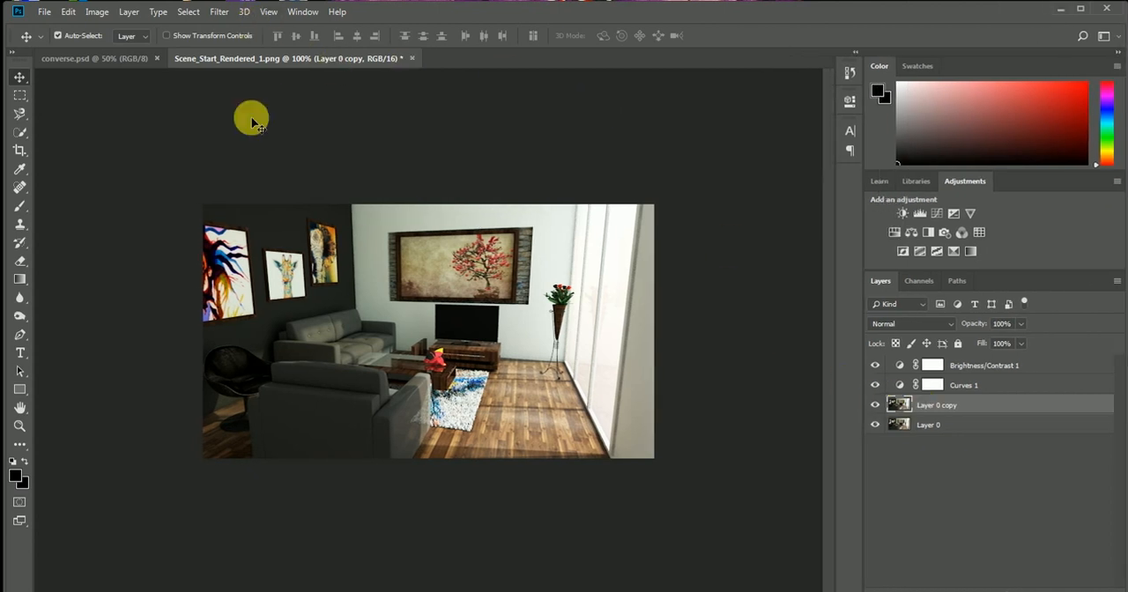
Open the Camera Raw Filter for the duplicated image layer and raise Exposure to +0.50
click(220, 12)
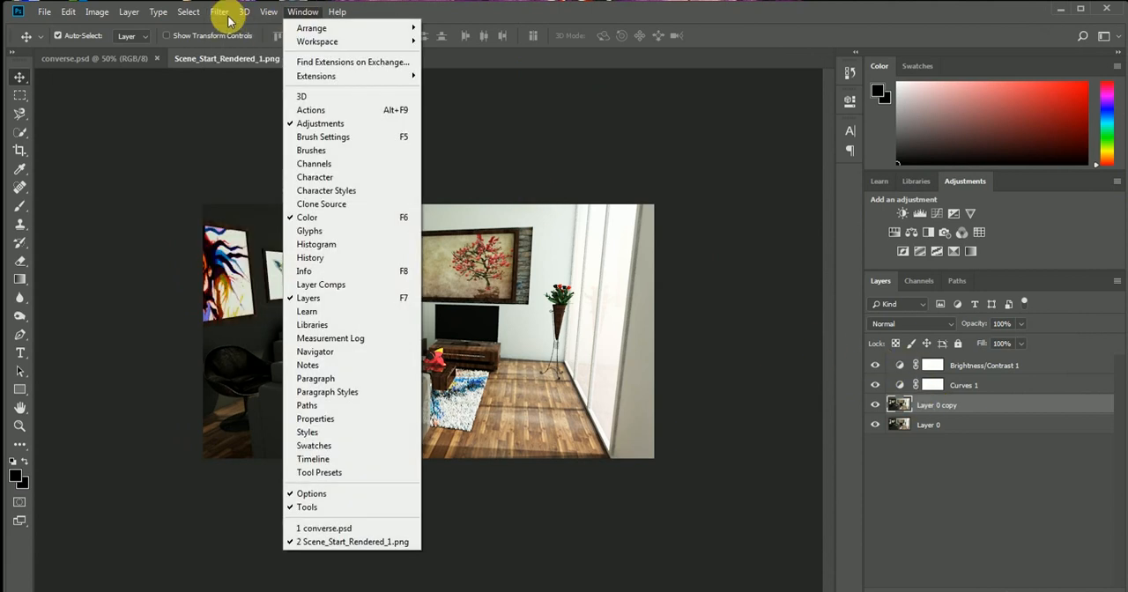
click(239, 50)
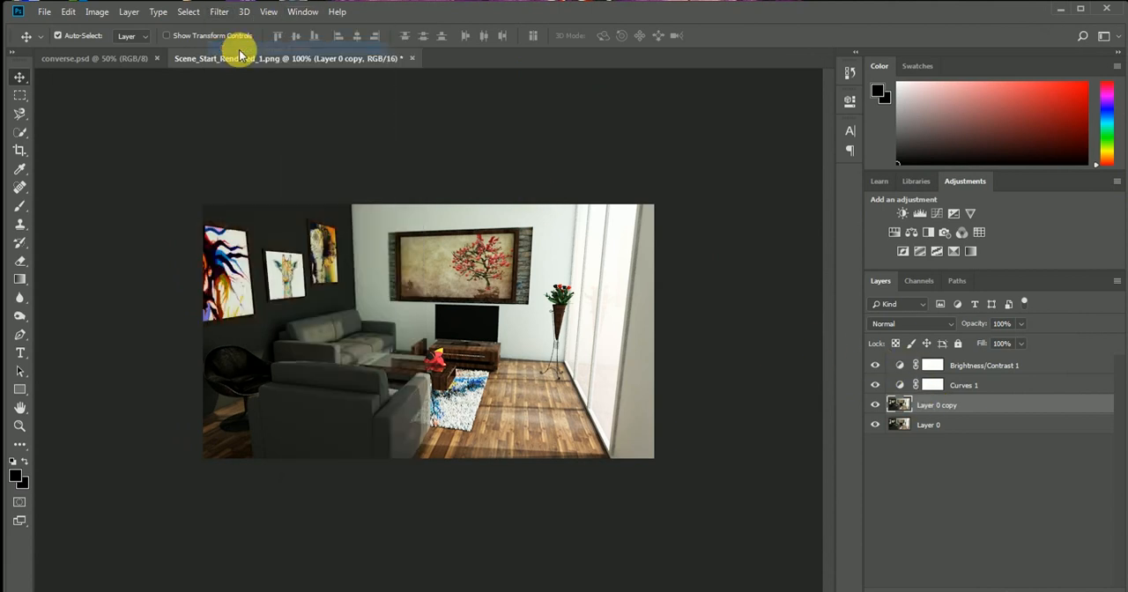
click(543, 241)
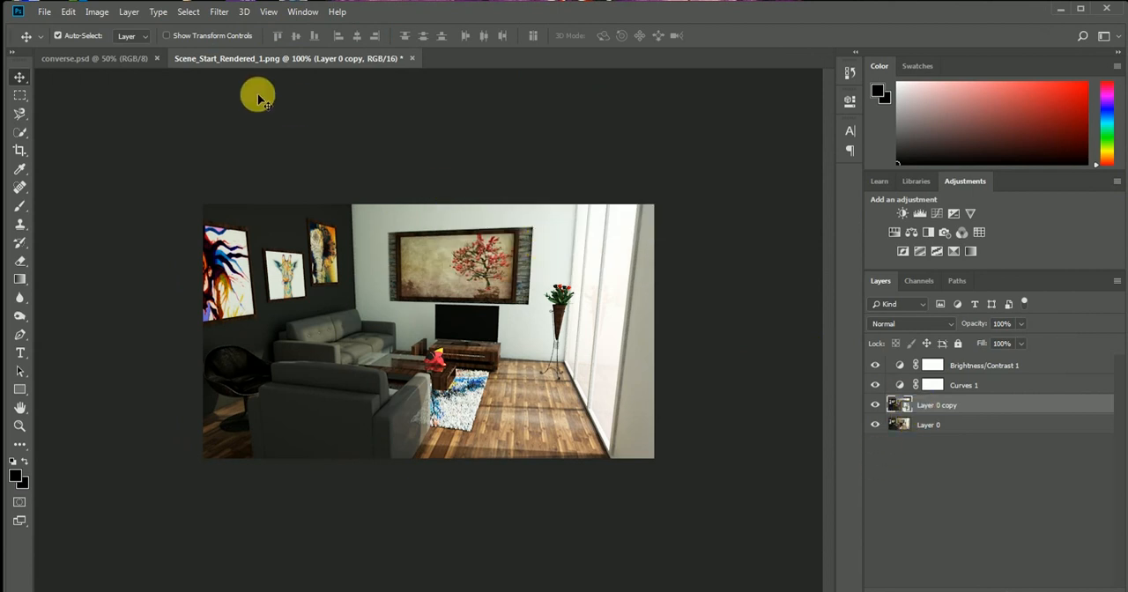
click(219, 12)
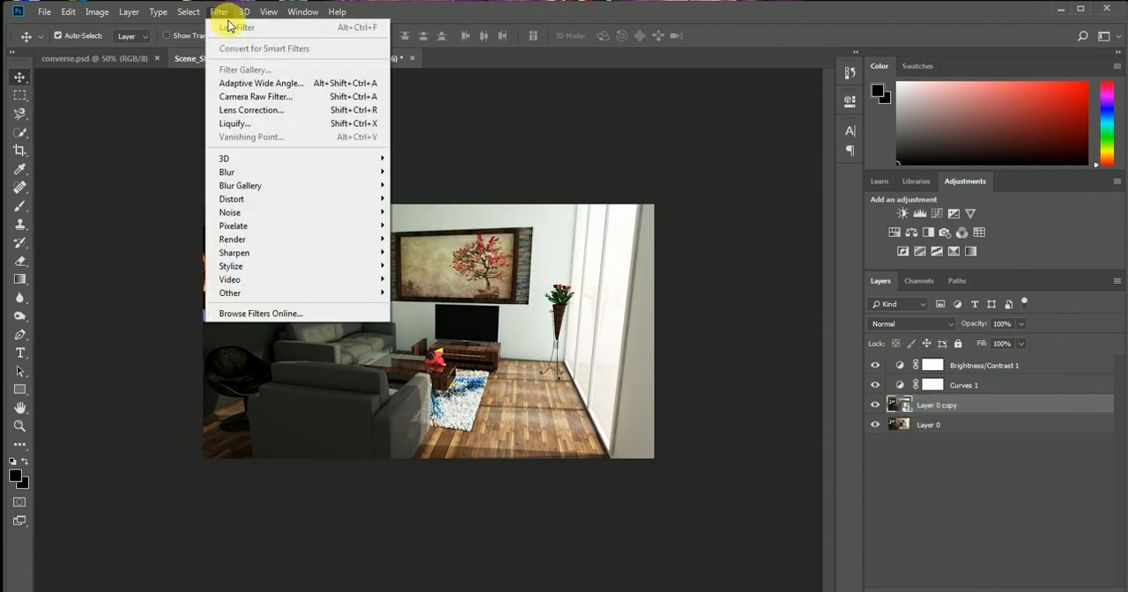
click(261, 99)
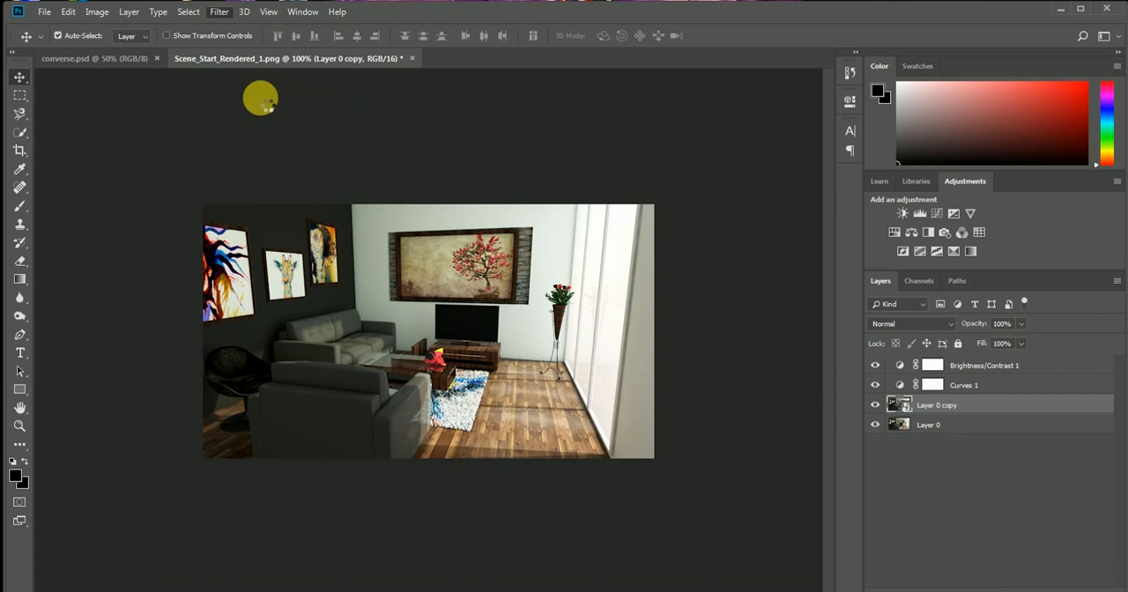
key(ctrl+shift+a)
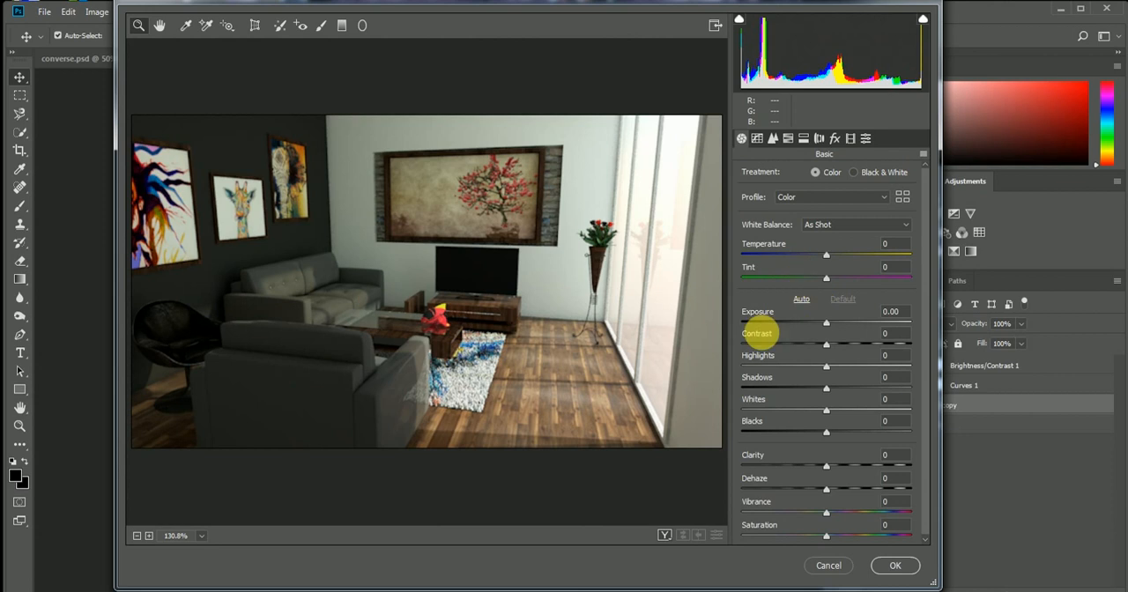
drag(826, 328, 831, 324)
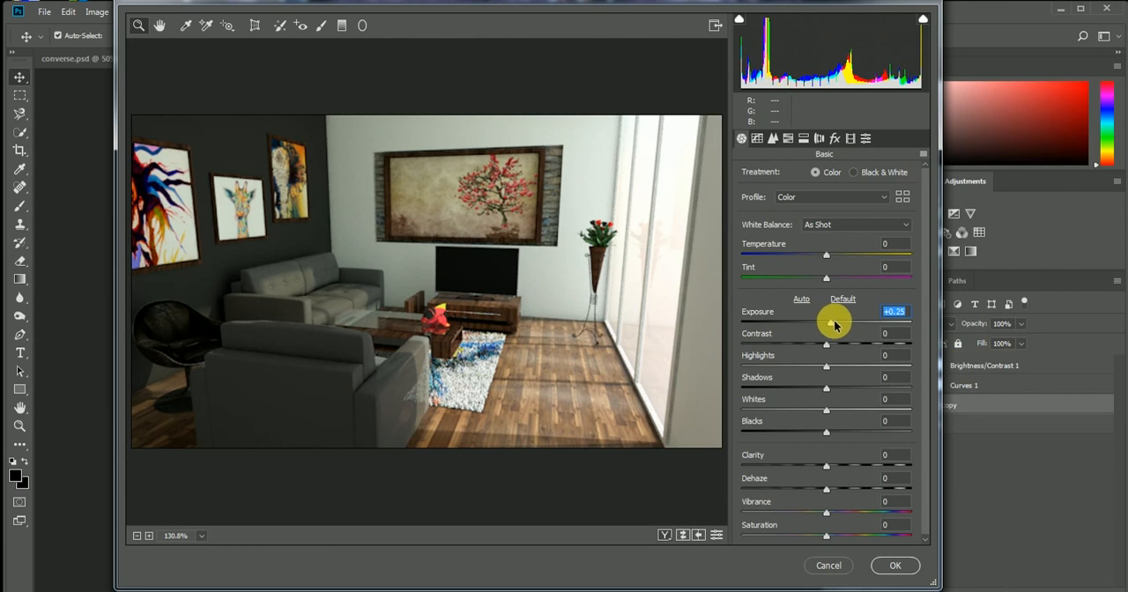
key(Up)
key(Up)
key(Up)
key(Up)
key(Up)
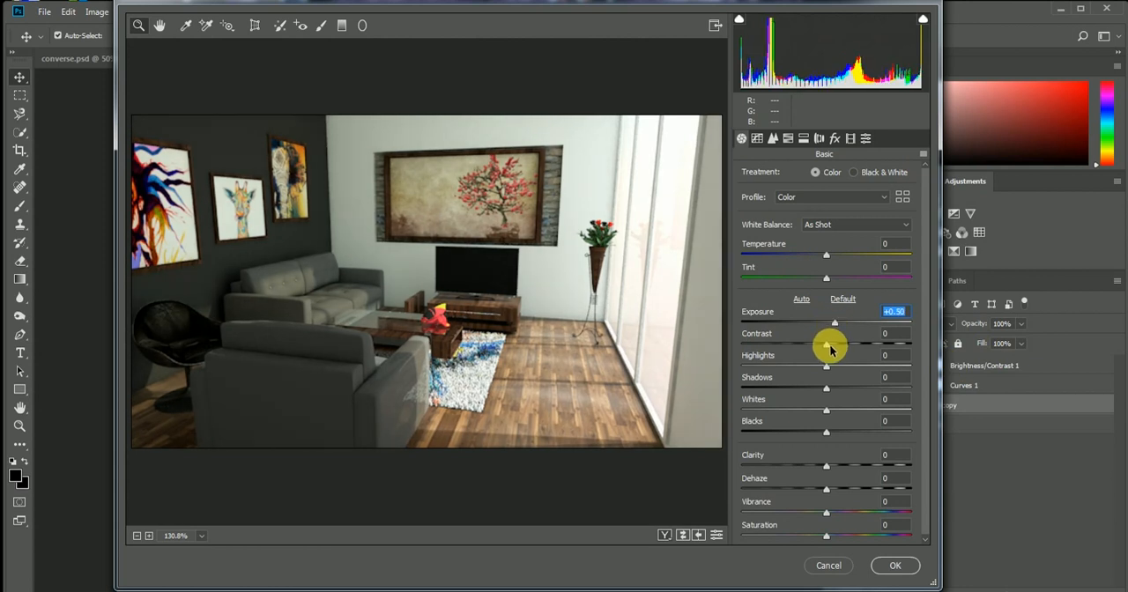
Set the Camera Raw Contrast to +5, Highlights to -18, Shadows to -3 and Clarity to +7
drag(829, 350, 854, 390)
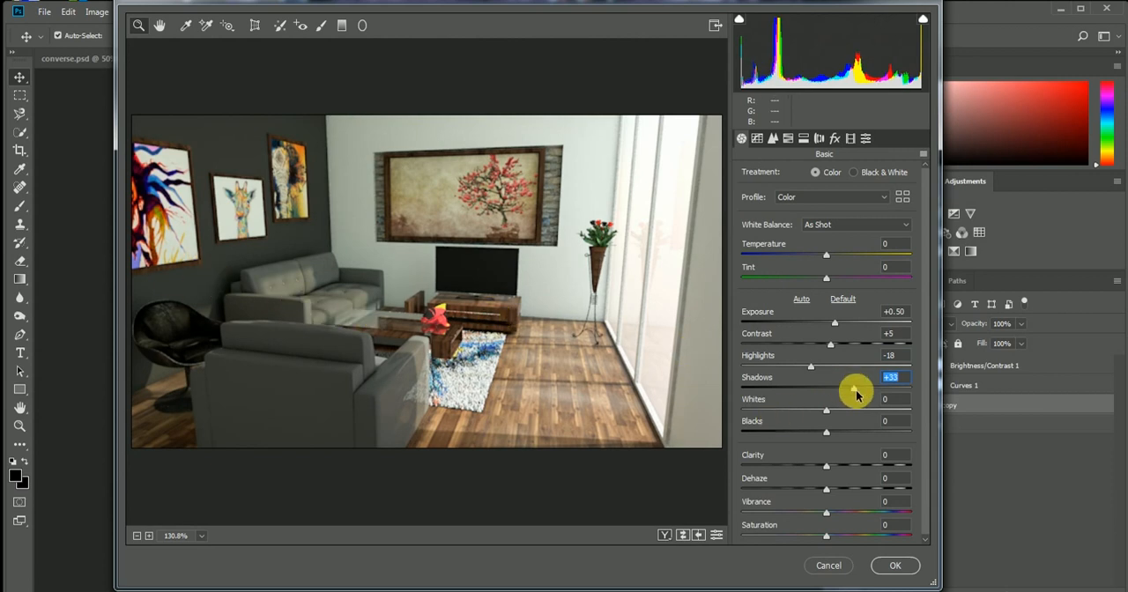
drag(854, 394, 826, 403)
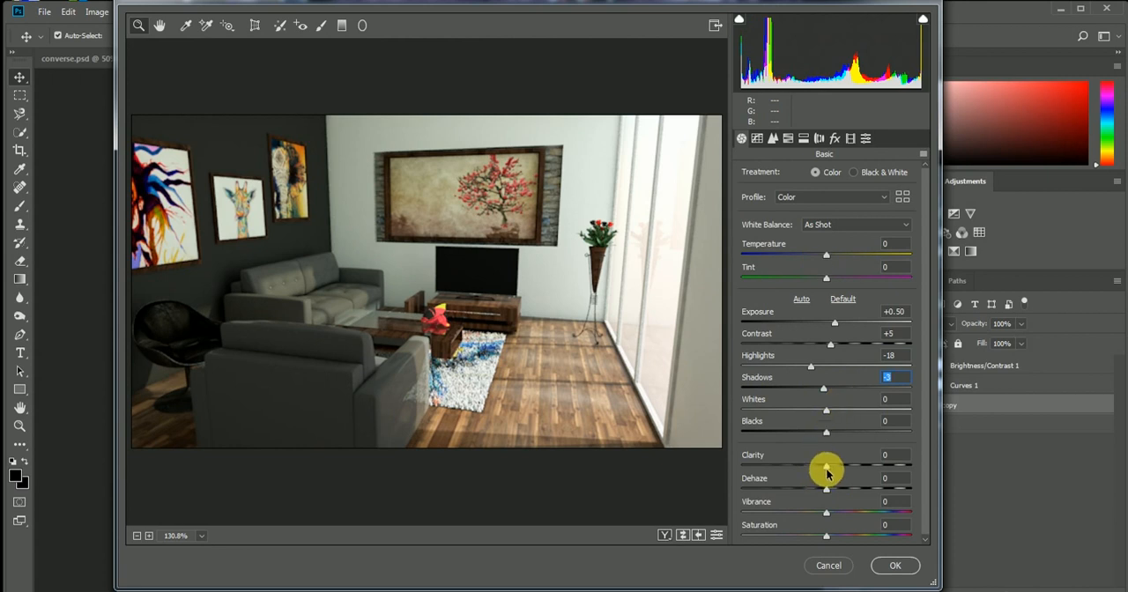
drag(826, 467, 904, 469)
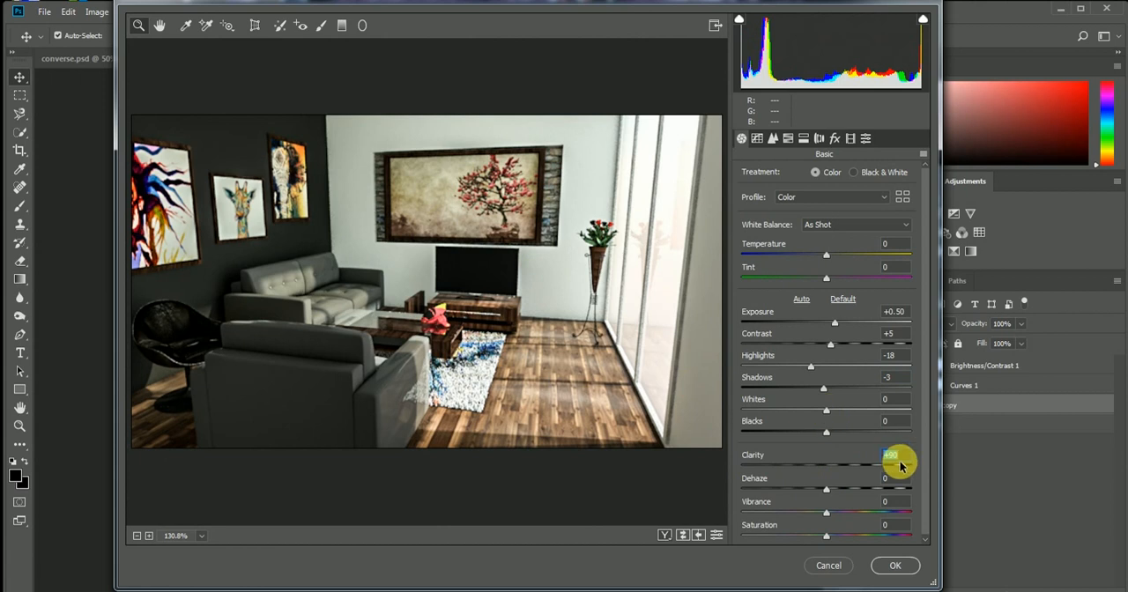
drag(898, 466, 836, 468)
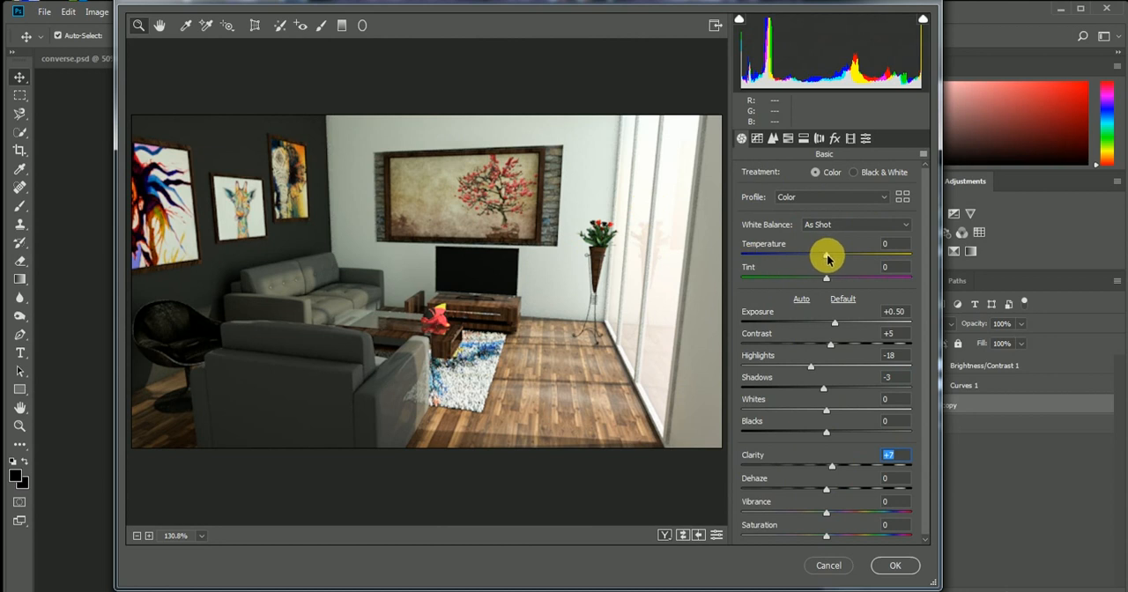
Try cooler and warmer white balance for the image and set the Temperature to +8
drag(827, 258, 821, 259)
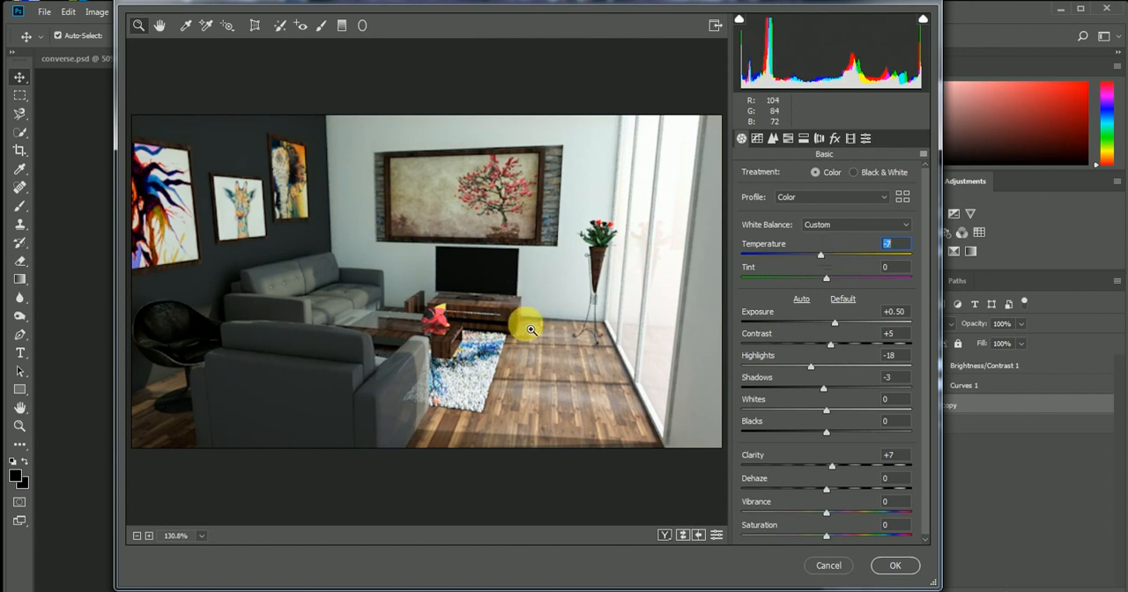
drag(820, 258, 814, 255)
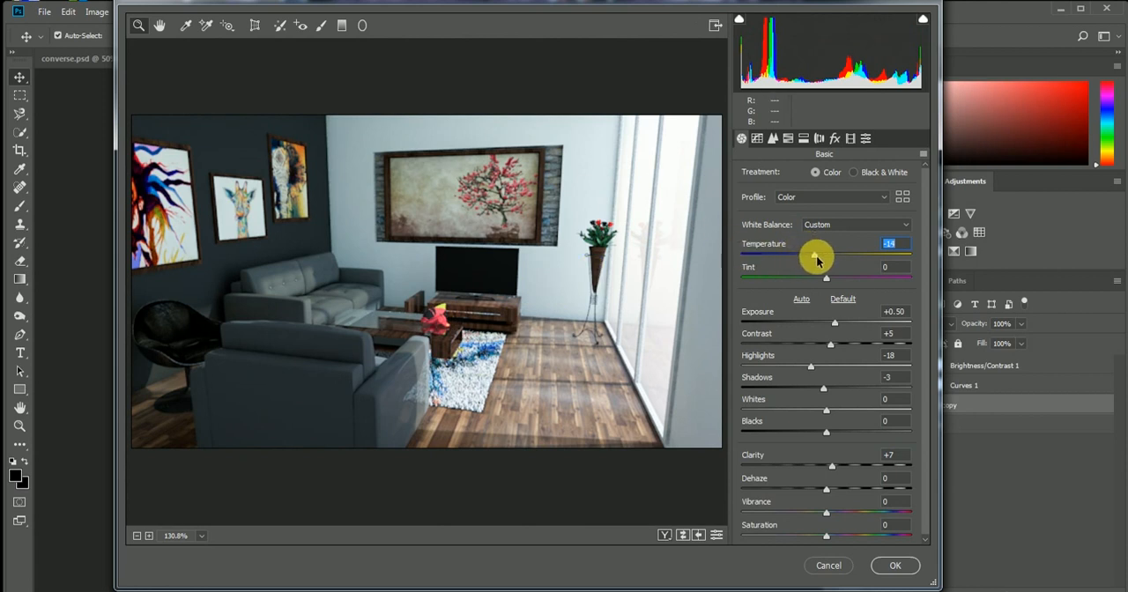
drag(816, 259, 836, 262)
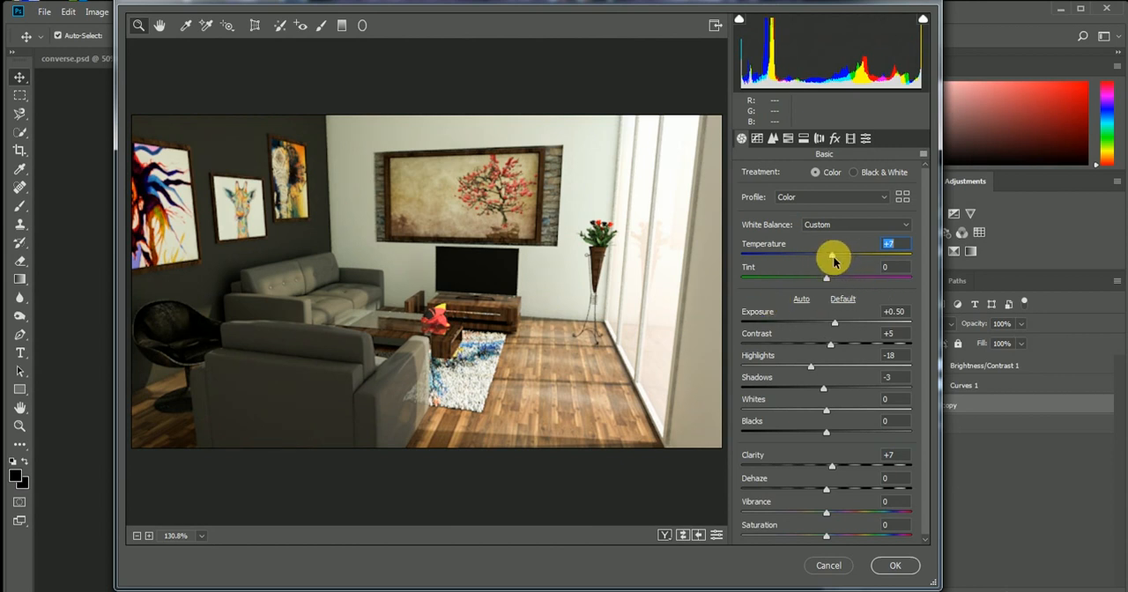
key(Down)
key(Up)
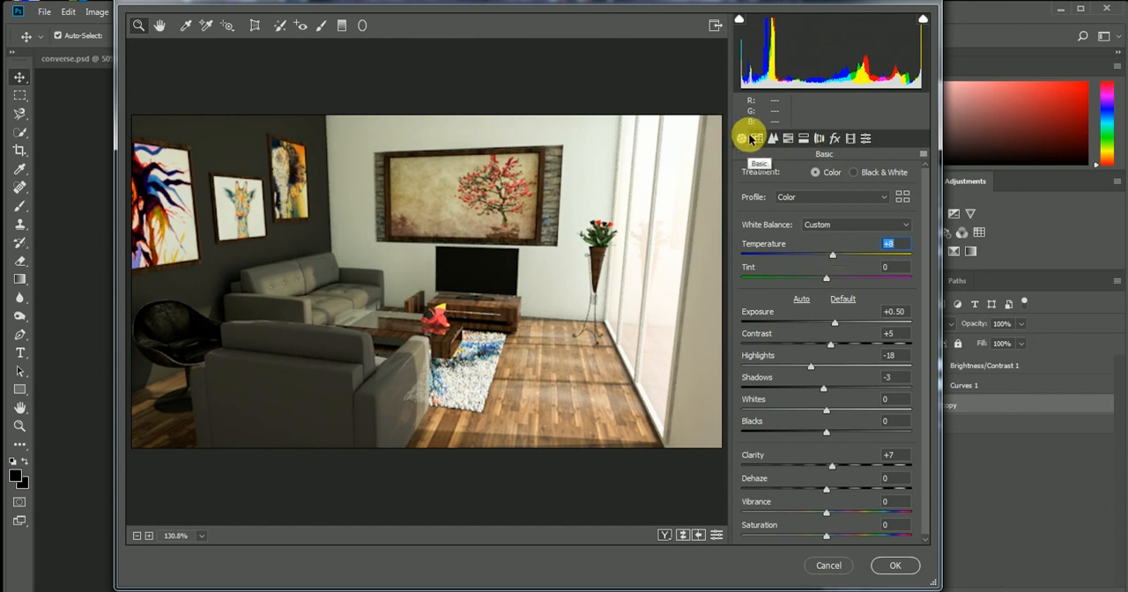
Add film grain in the Camera Raw effects with Amount 3, Size 4 and Roughness 5
click(836, 139)
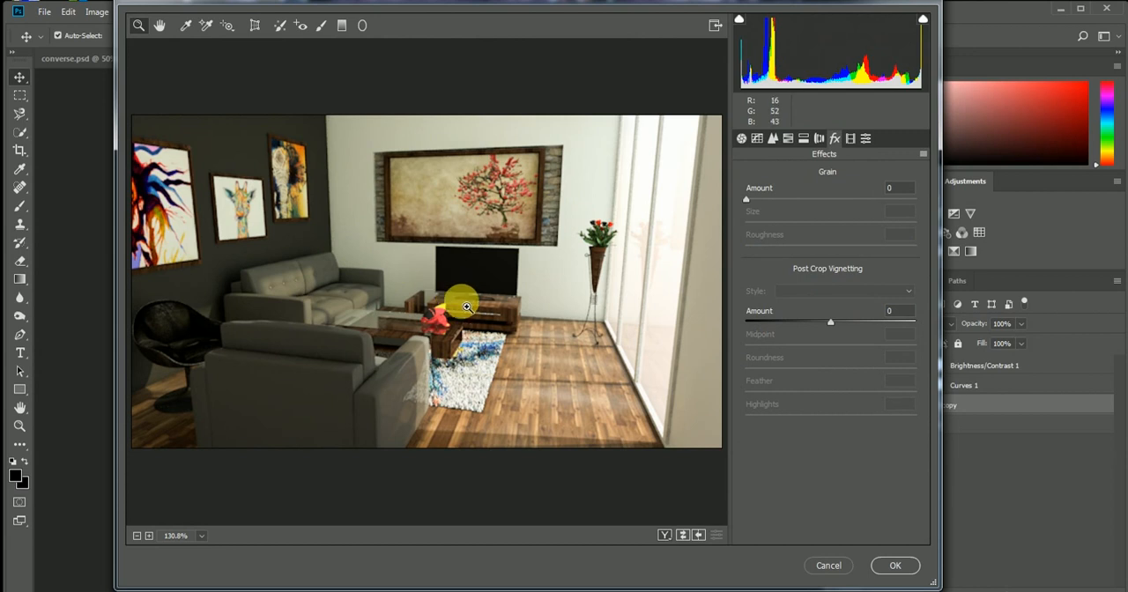
drag(745, 201, 872, 199)
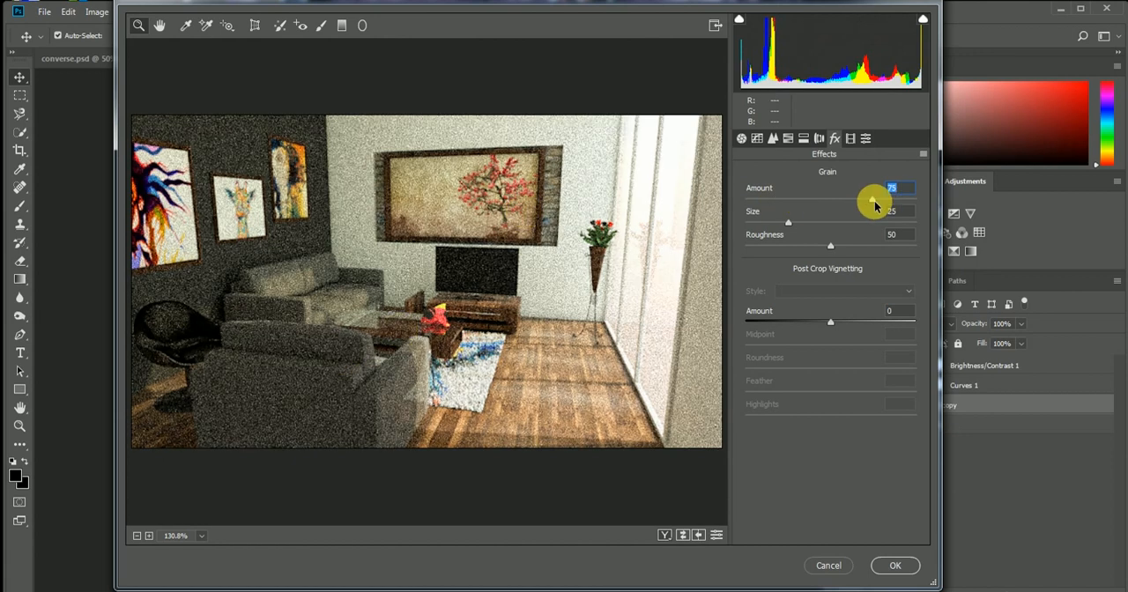
drag(874, 205, 750, 202)
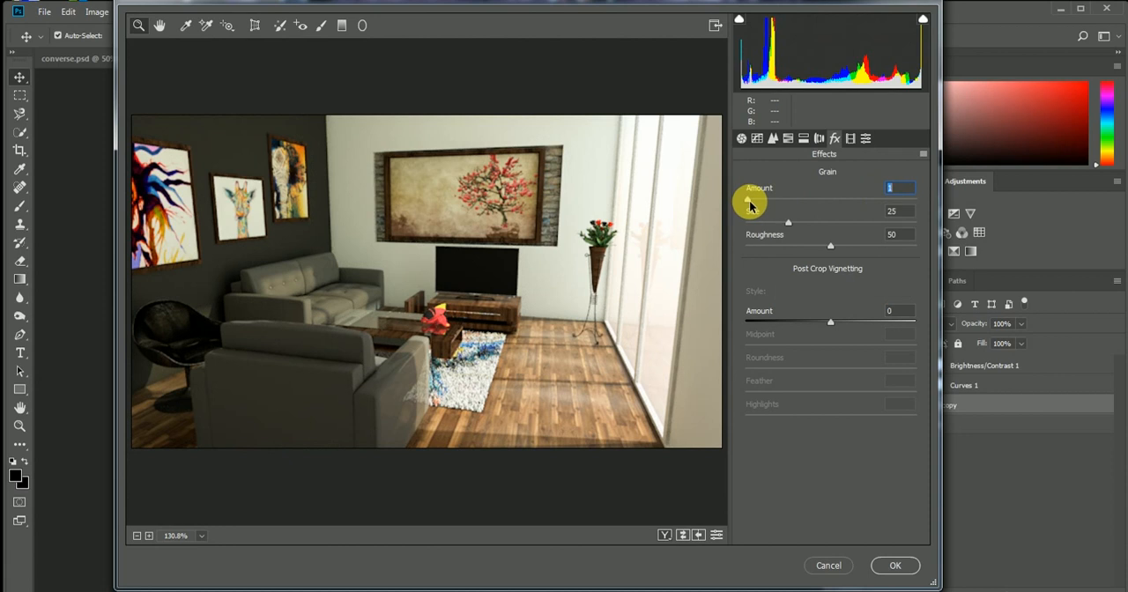
click(897, 189)
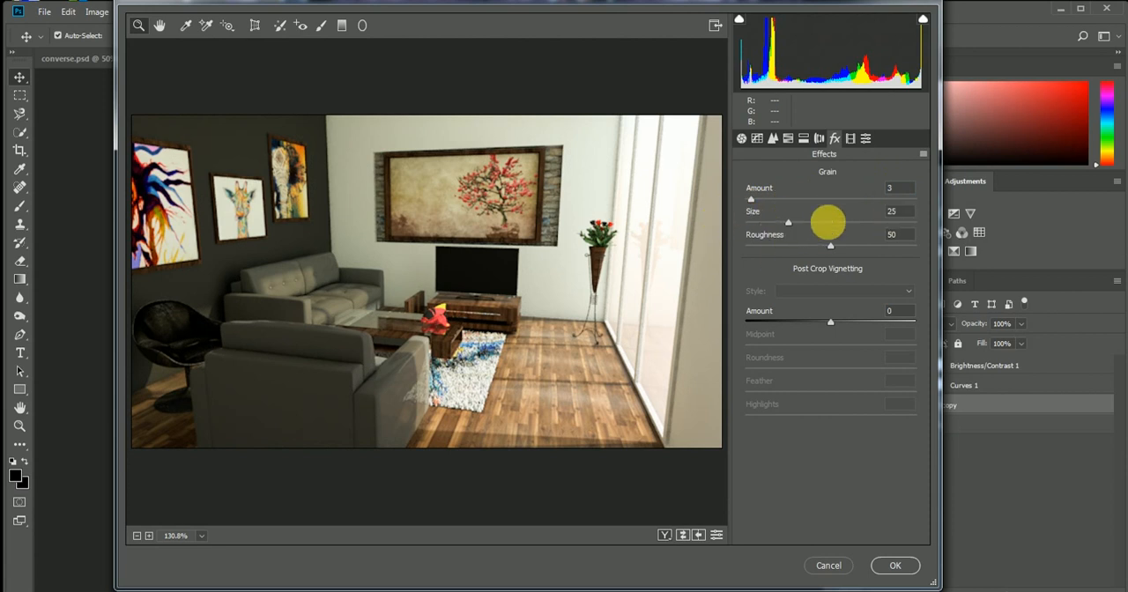
drag(788, 222, 759, 225)
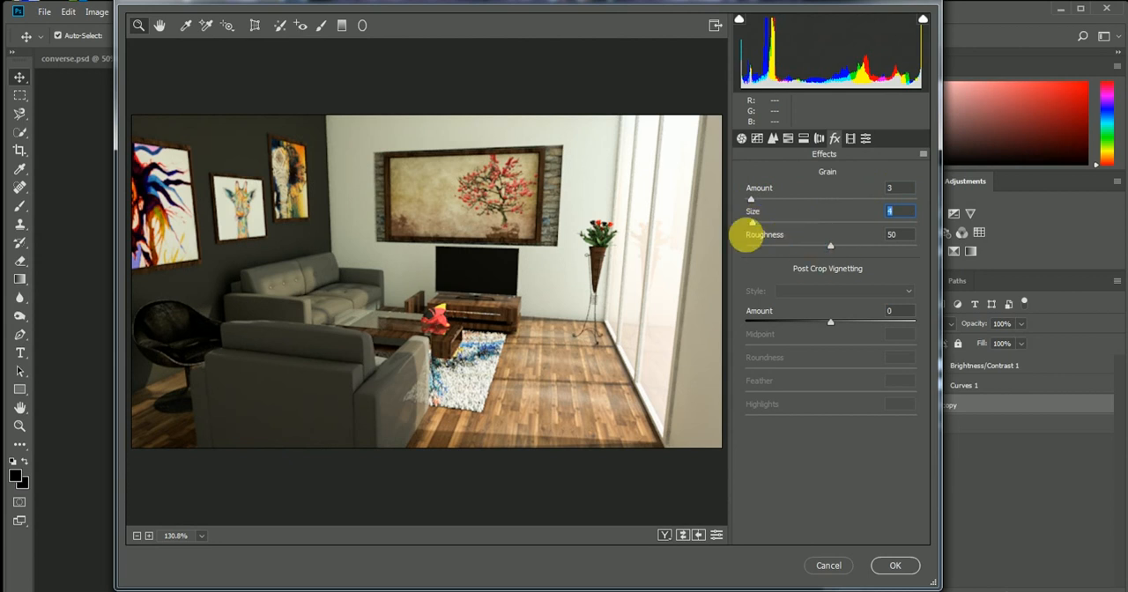
drag(832, 247, 764, 252)
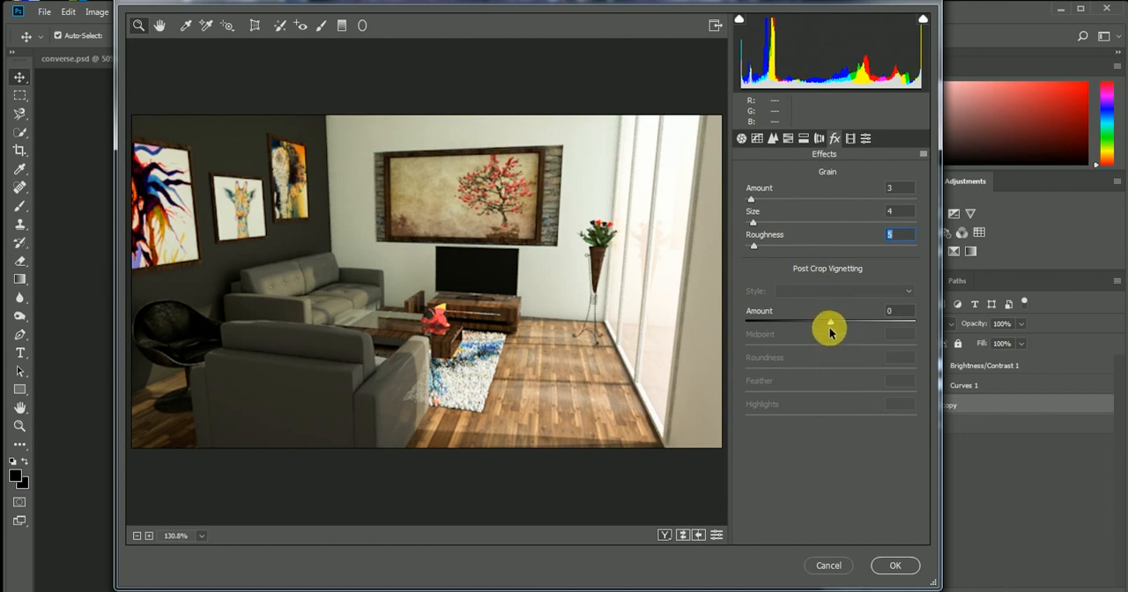
Darken the image edges by setting the Post Crop Vignetting Amount to -23
mouse_move(830, 323)
mouse_down()
mouse_move(866, 324)
mouse_move(808, 328)
mouse_up()
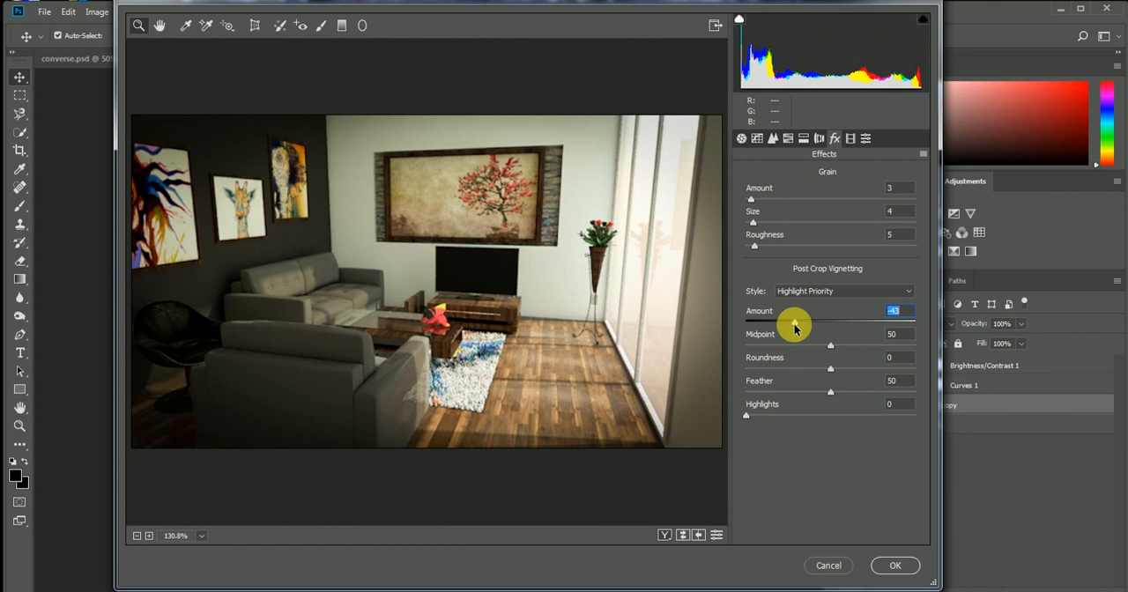
drag(794, 328, 808, 330)
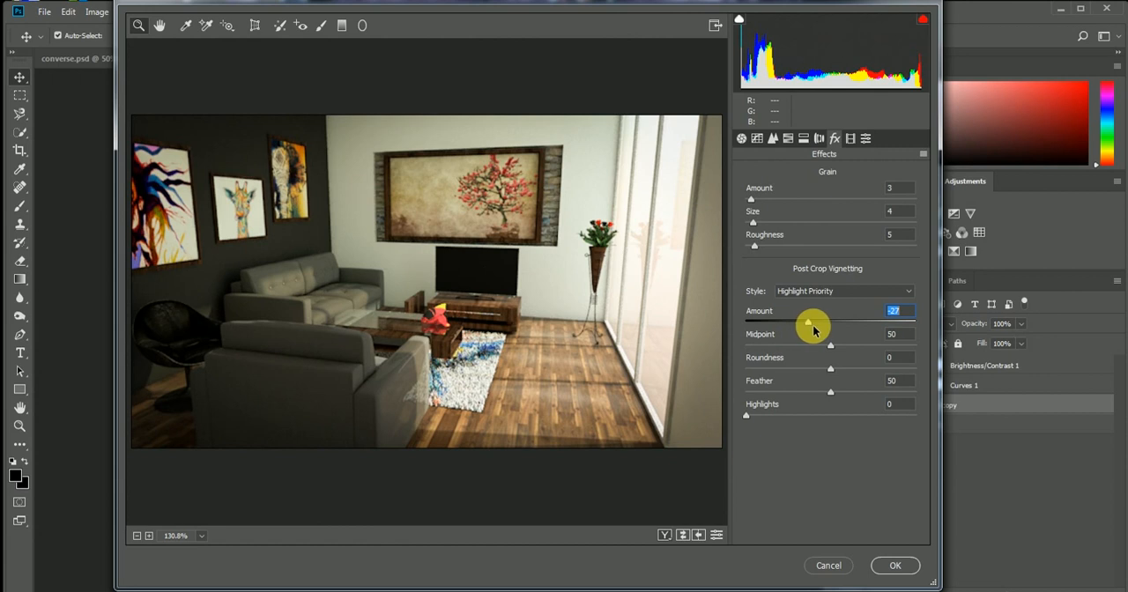
drag(809, 326, 811, 325)
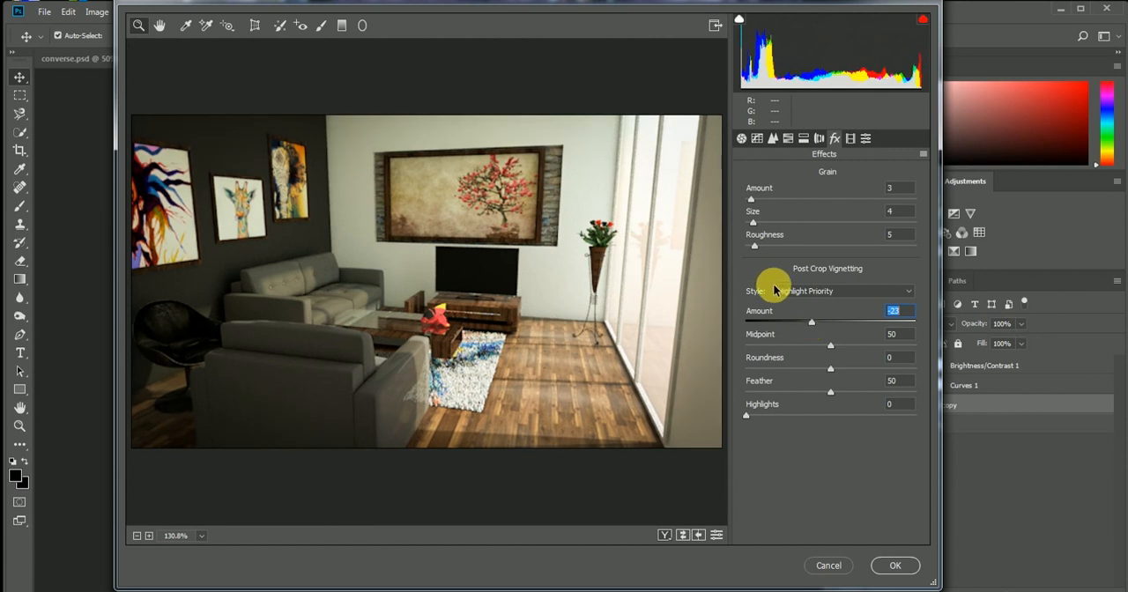
Set the Grain Amount, Size and Roughness to 2 each
click(756, 214)
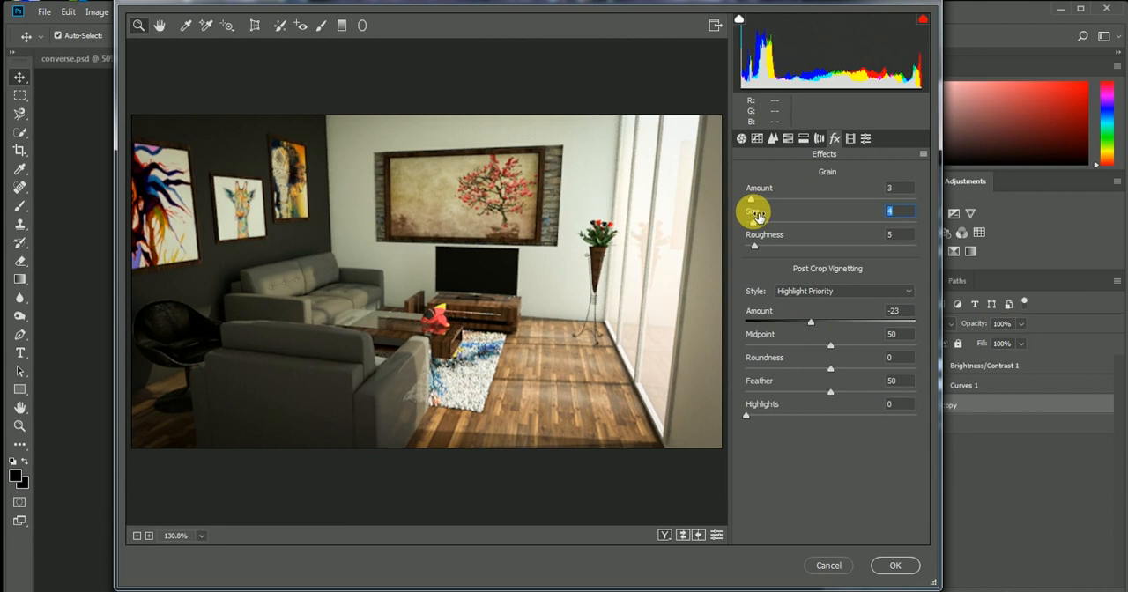
text(2)
click(764, 189)
text(2)
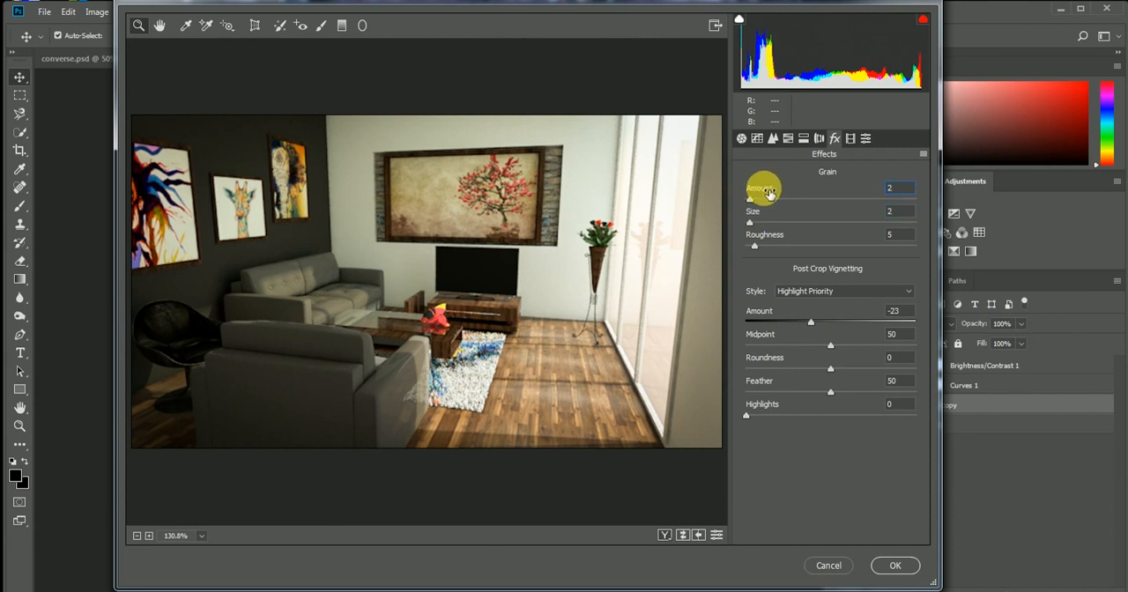
click(765, 236)
text(2)
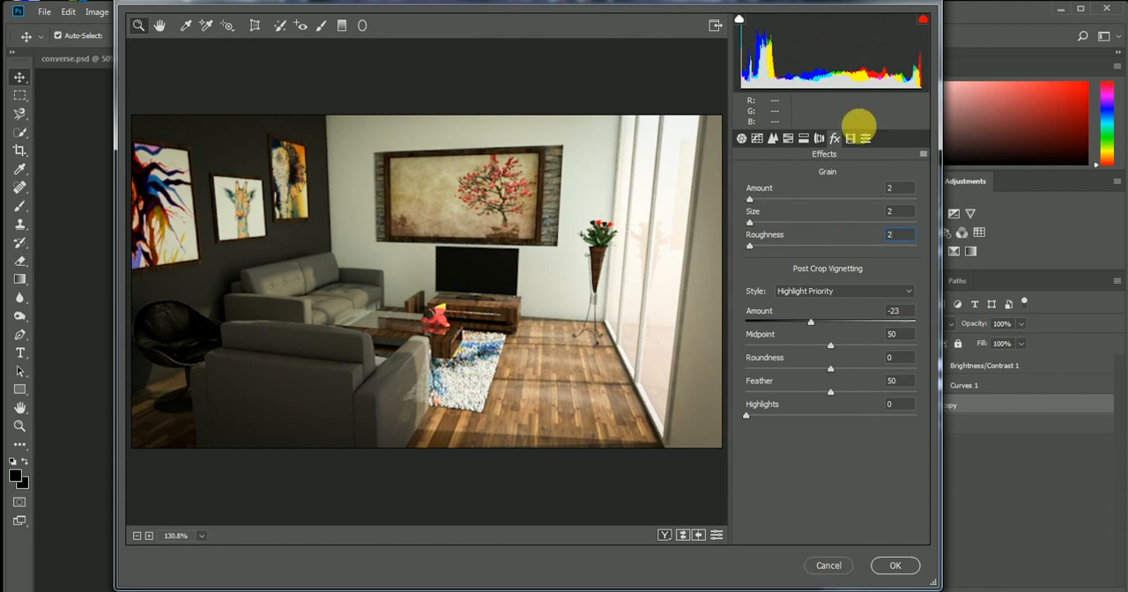
Look through the other Camera Raw adjustment categories, return to the Basic settings and apply the filter to the layer
click(819, 139)
click(802, 138)
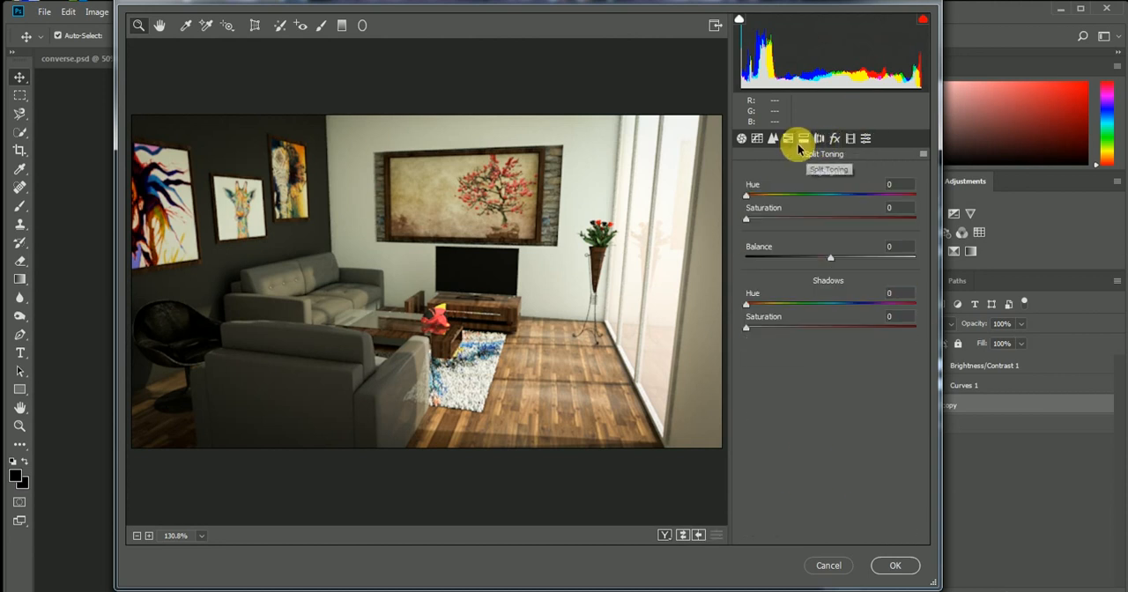
click(788, 139)
click(772, 138)
click(756, 138)
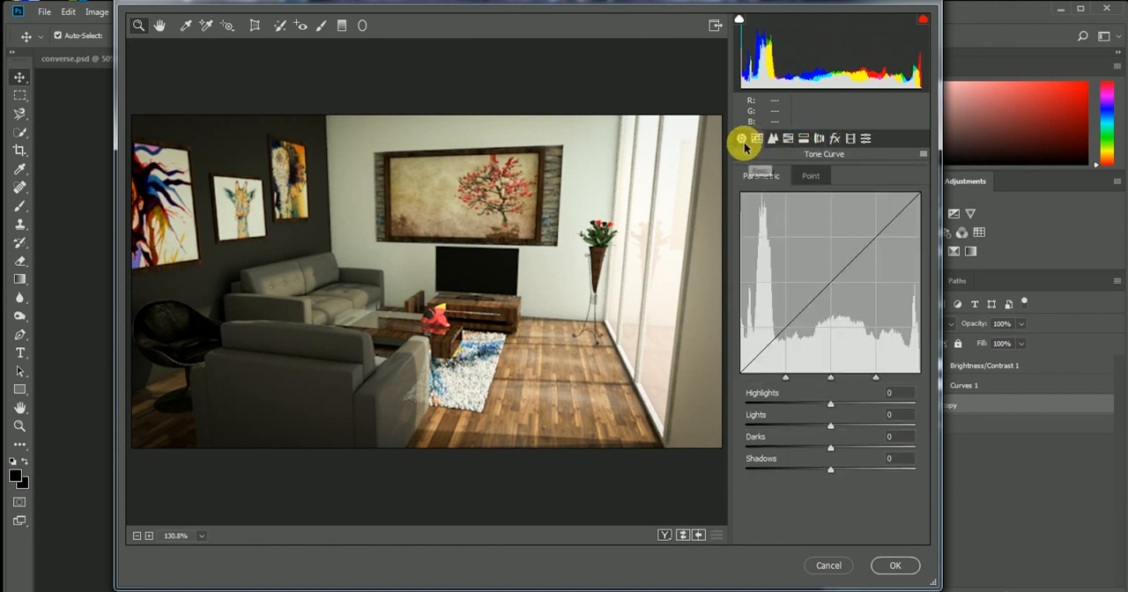
click(742, 141)
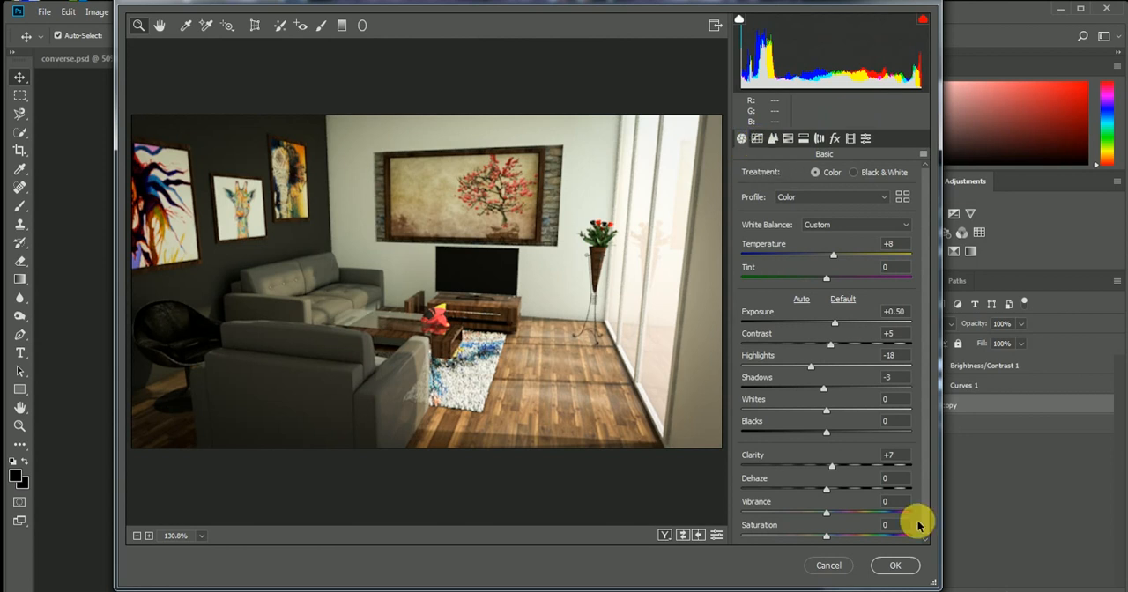
click(895, 566)
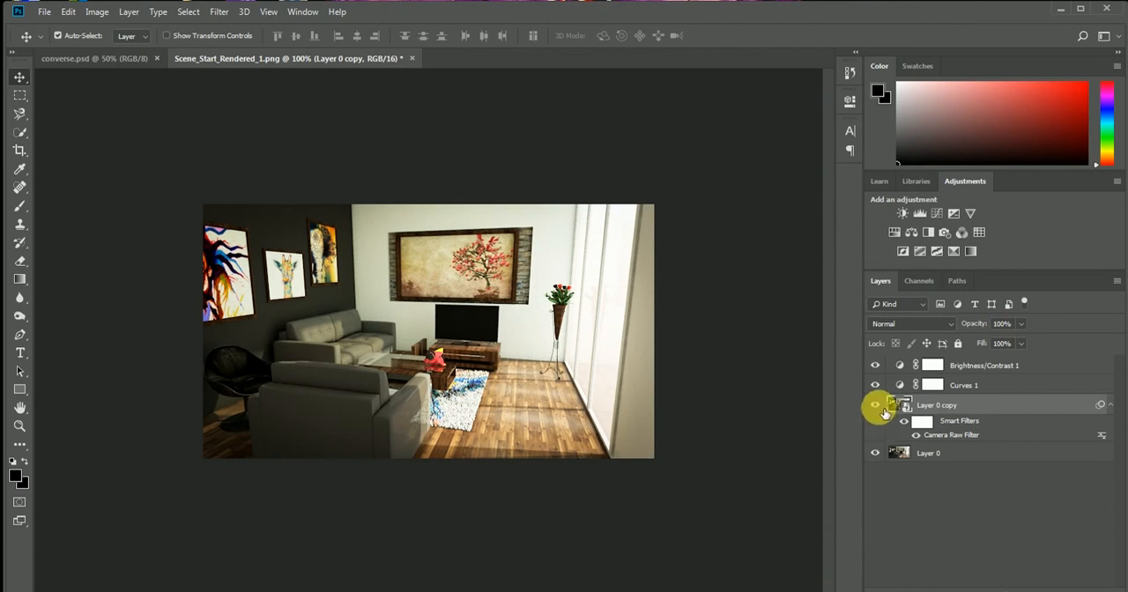
Hide both adjustment layers and compare the image with and without the filtered Layer 0 copy, leaving the copy visible
click(875, 405)
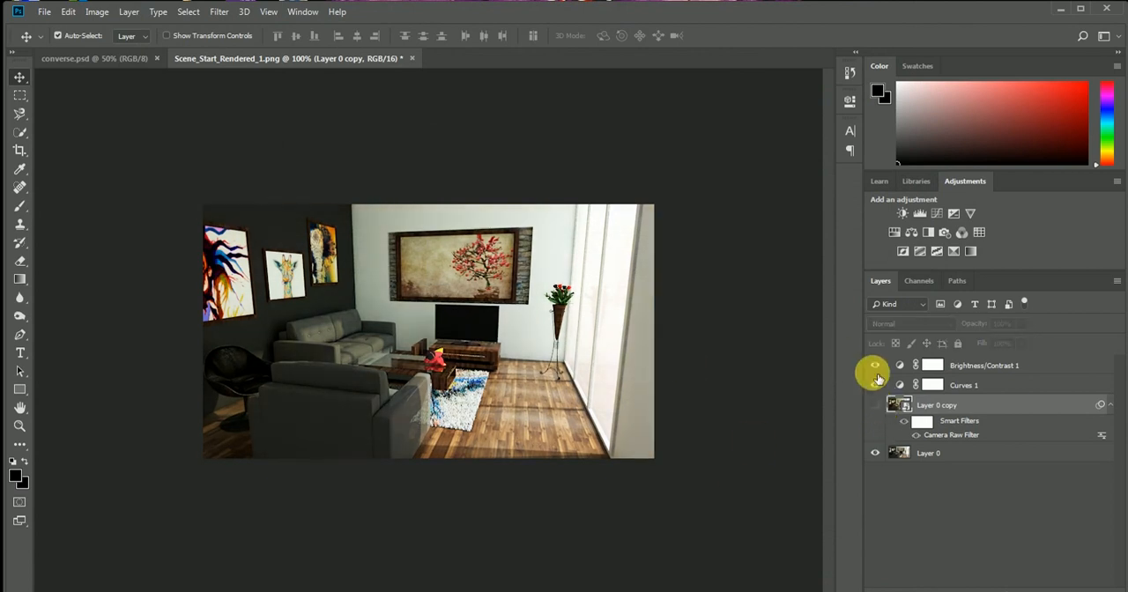
drag(875, 365, 876, 385)
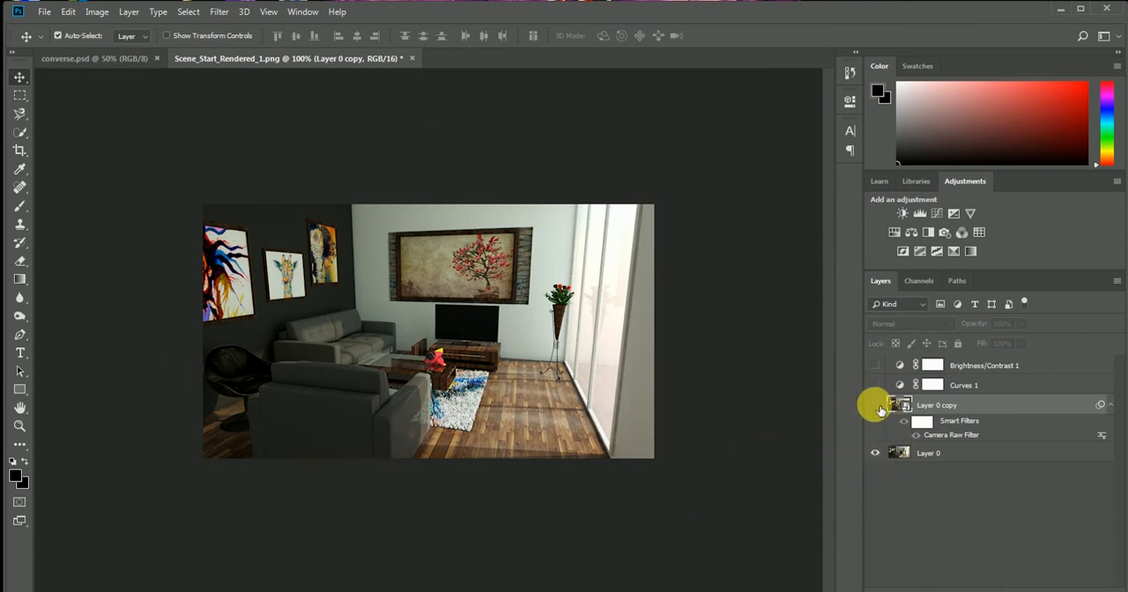
click(876, 407)
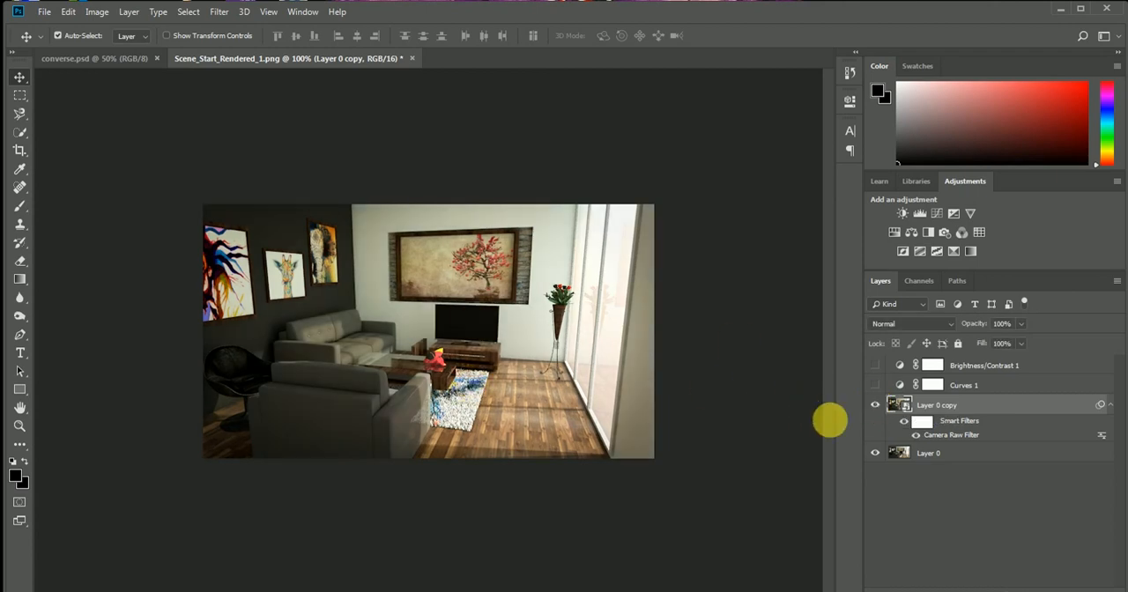
click(877, 405)
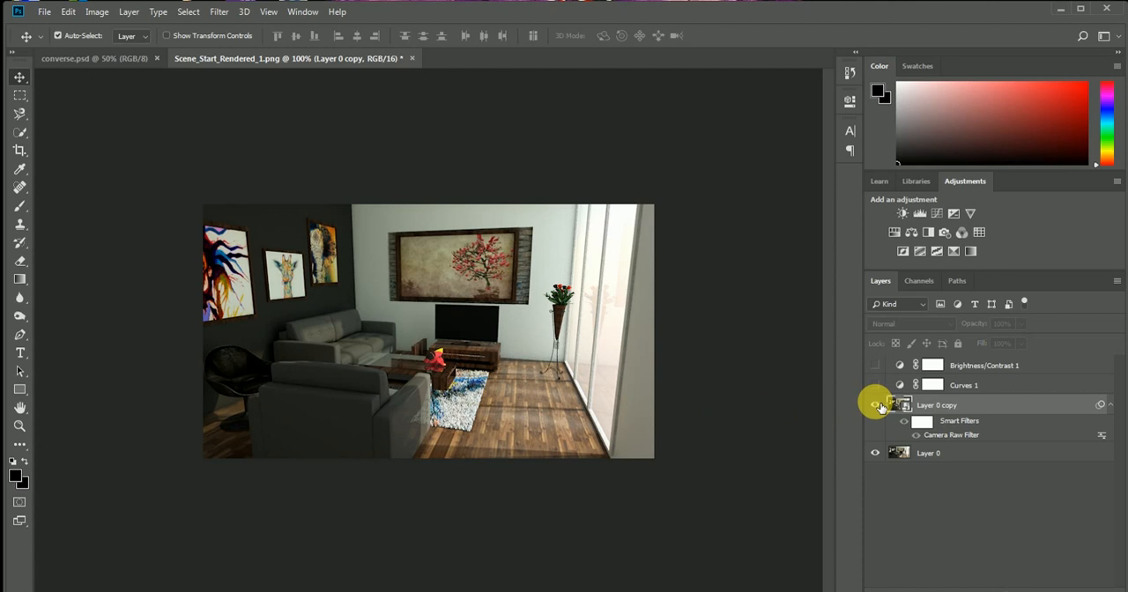
click(877, 407)
click(877, 406)
click(877, 407)
click(877, 407)
click(876, 406)
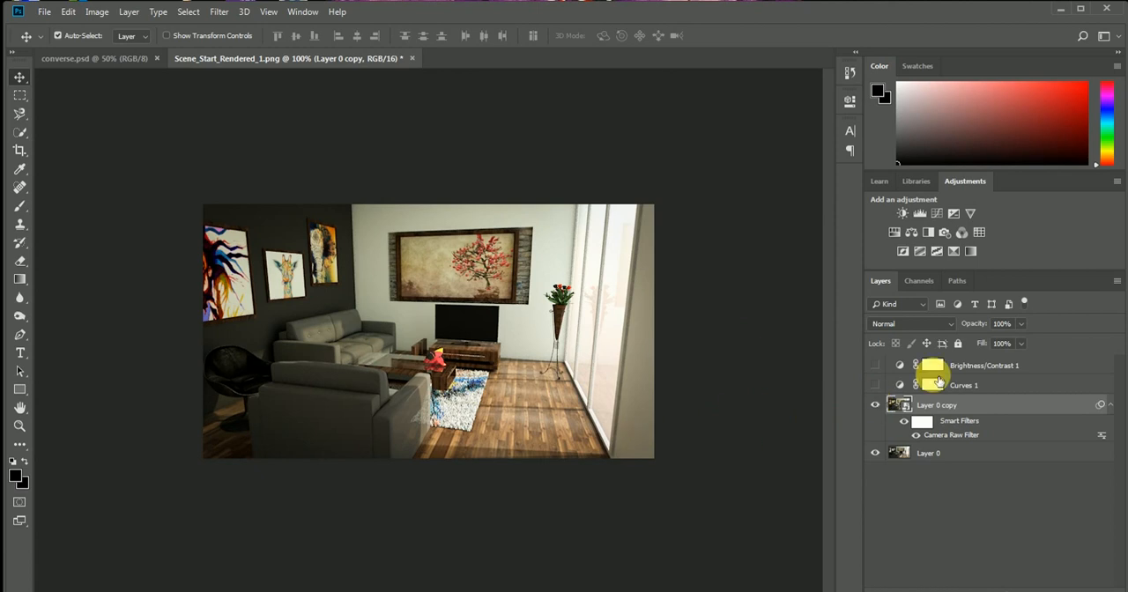
Show the Curves 1 layer, compare the image with and without Brightness/Contrast 1, and delete the Brightness/Contrast 1 layer
click(875, 385)
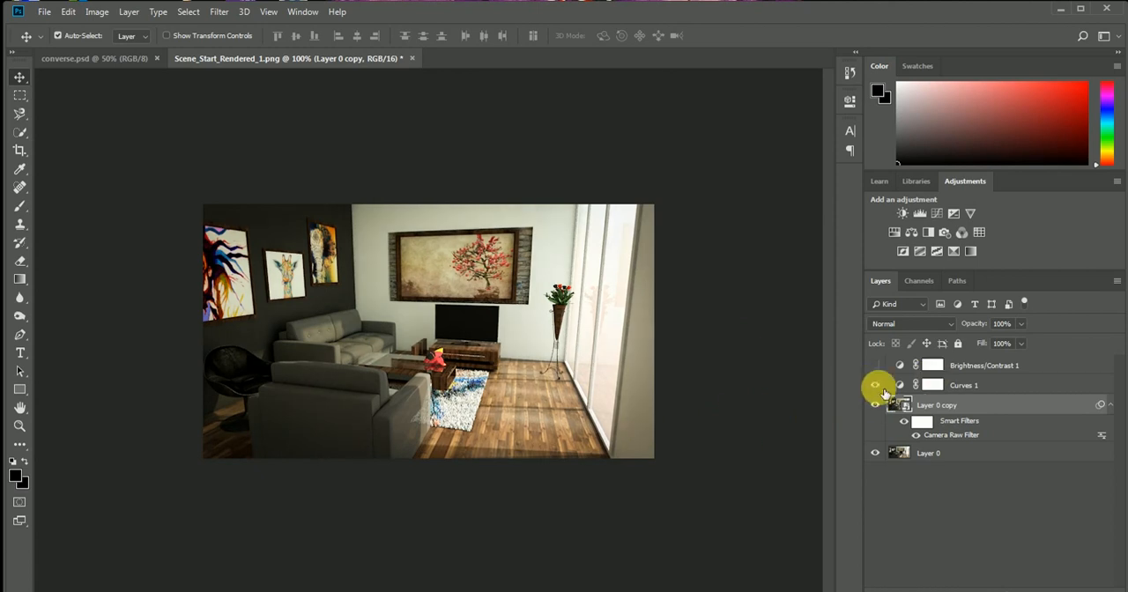
click(876, 366)
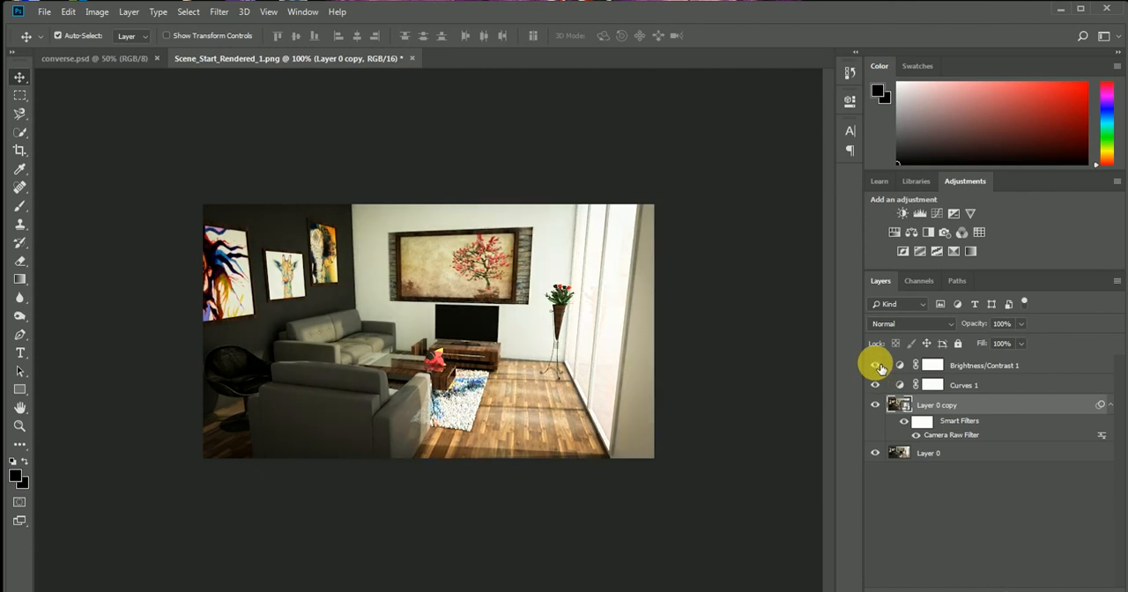
click(876, 365)
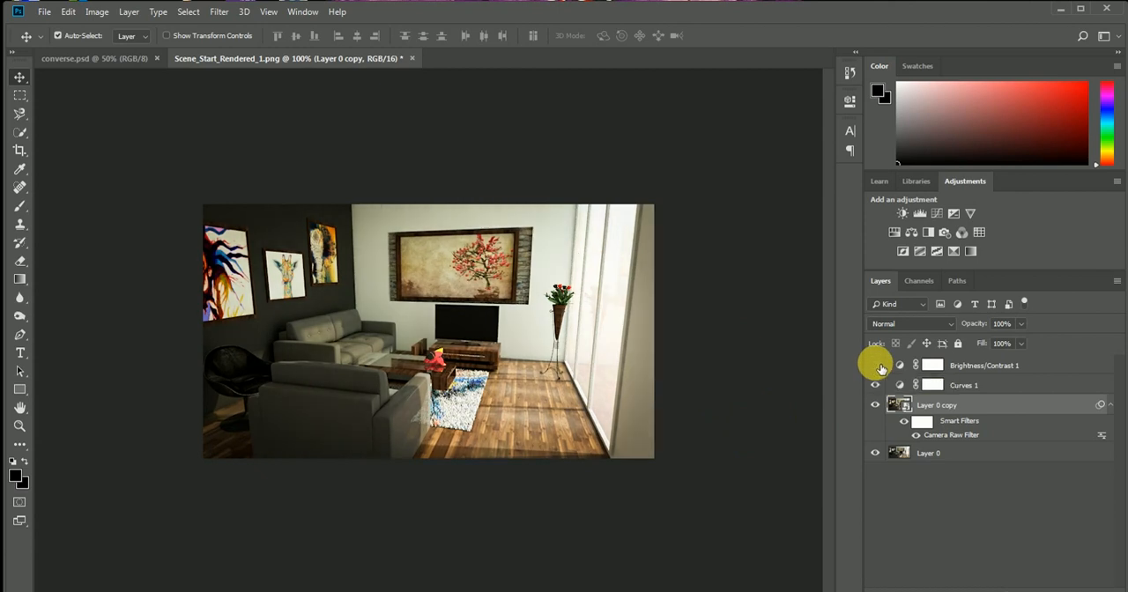
click(972, 371)
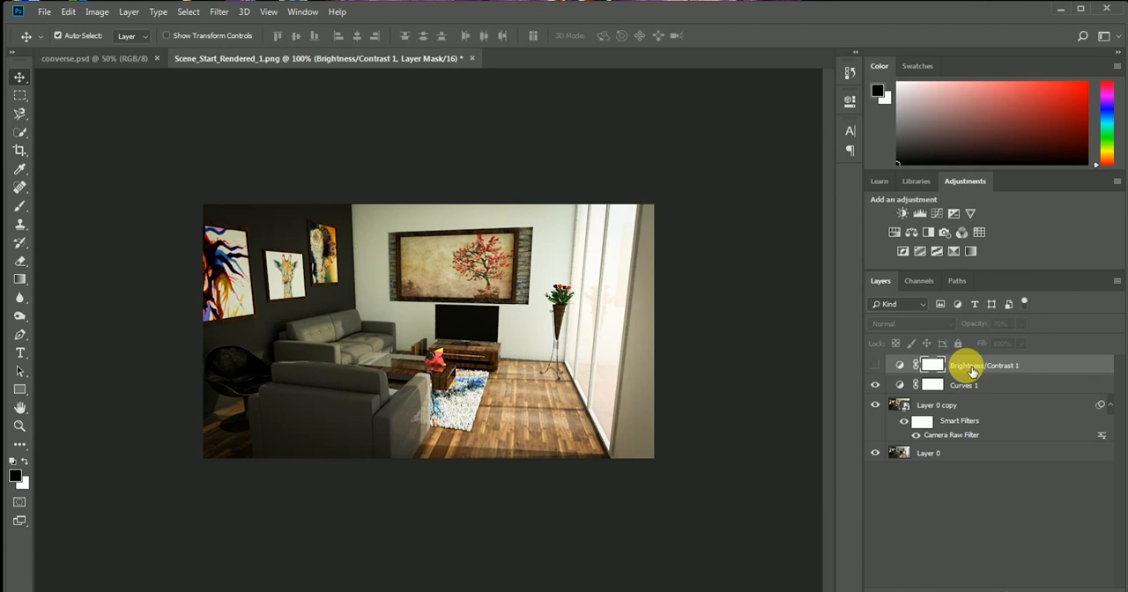
key(Delete)
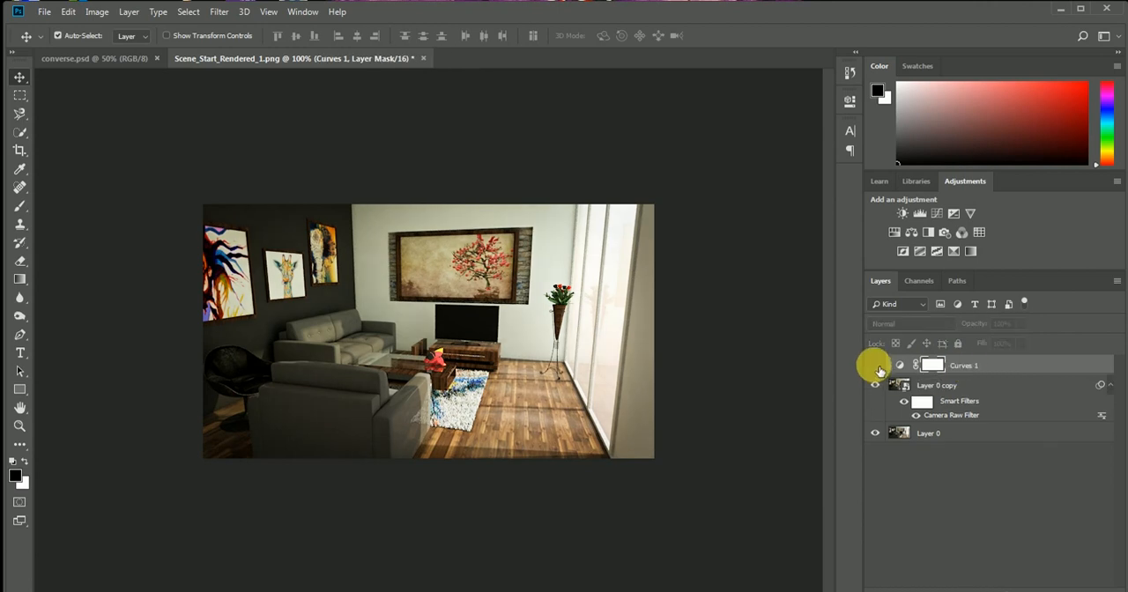
Compare the image with and without the Curves 1 layer, leaving it visible
click(879, 368)
click(879, 368)
click(879, 369)
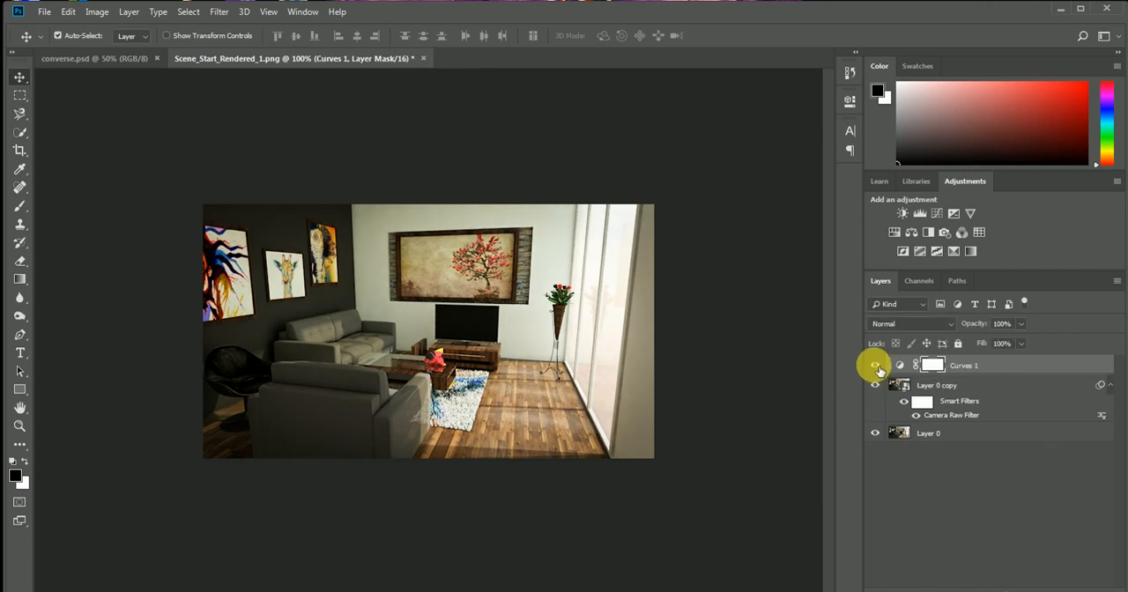
Save the enhanced image to the Desktop as a PNG named Scene_Start_Rendered_2, using the large file size option
click(46, 15)
click(70, 169)
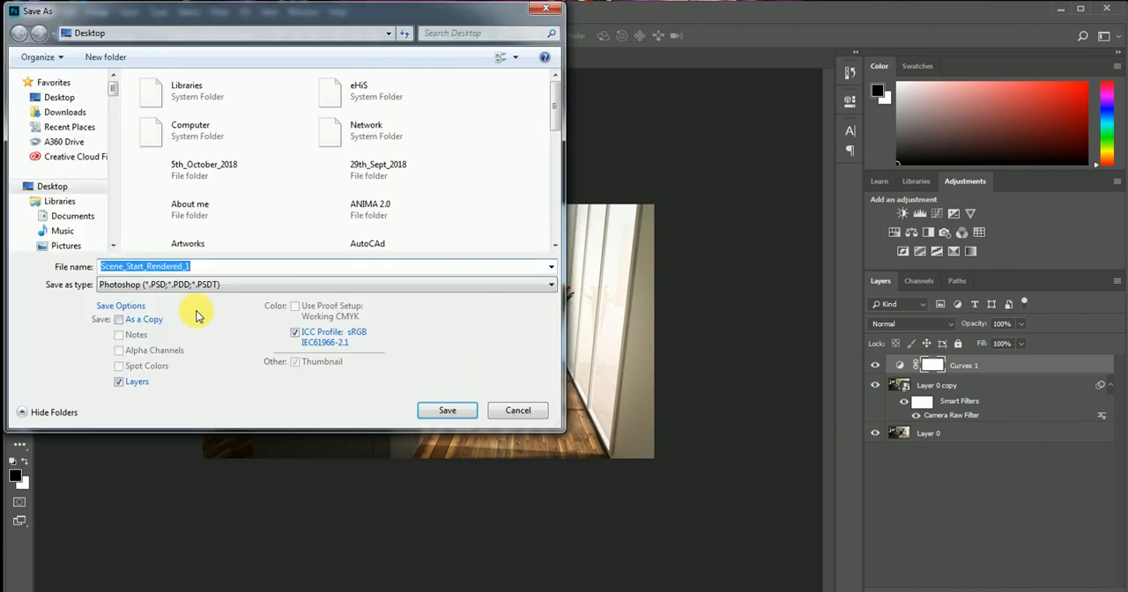
click(156, 283)
click(136, 411)
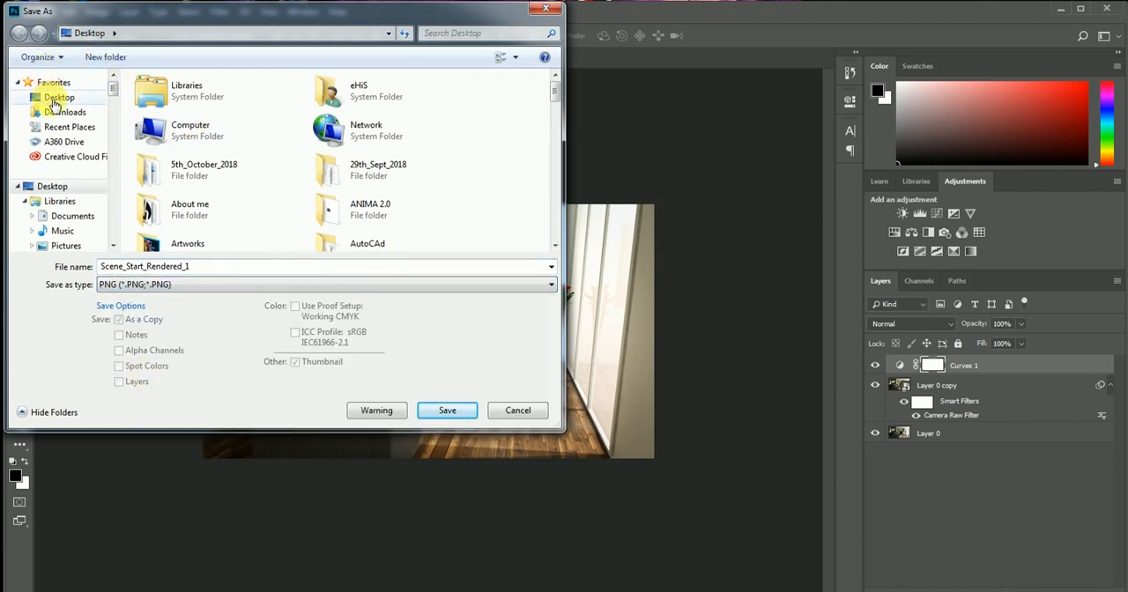
click(55, 99)
click(227, 266)
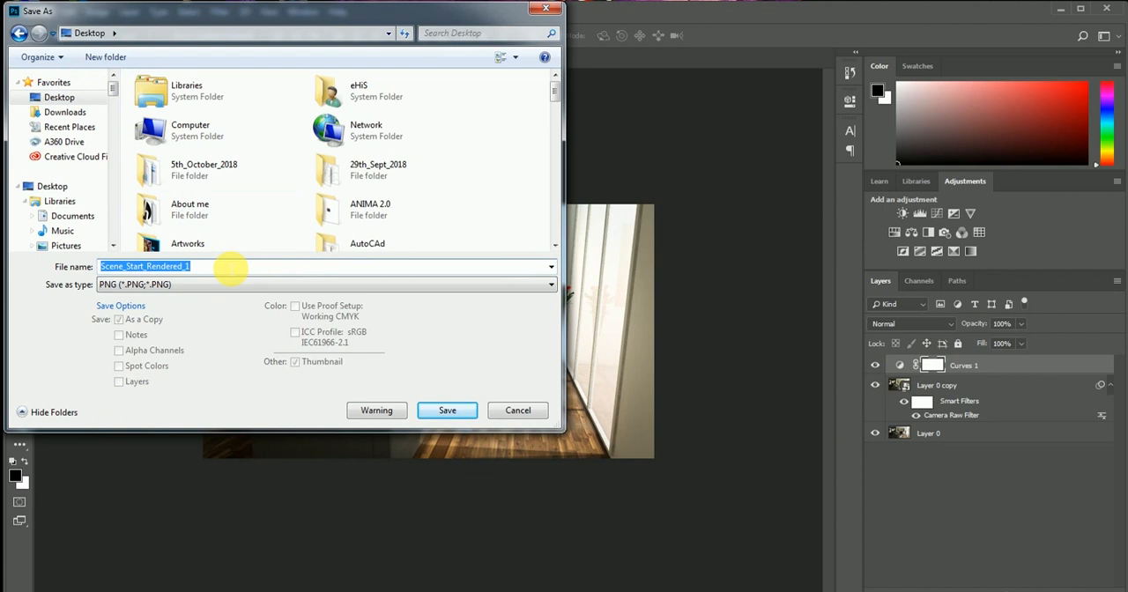
click(228, 266)
key(BackSpace)
text(2)
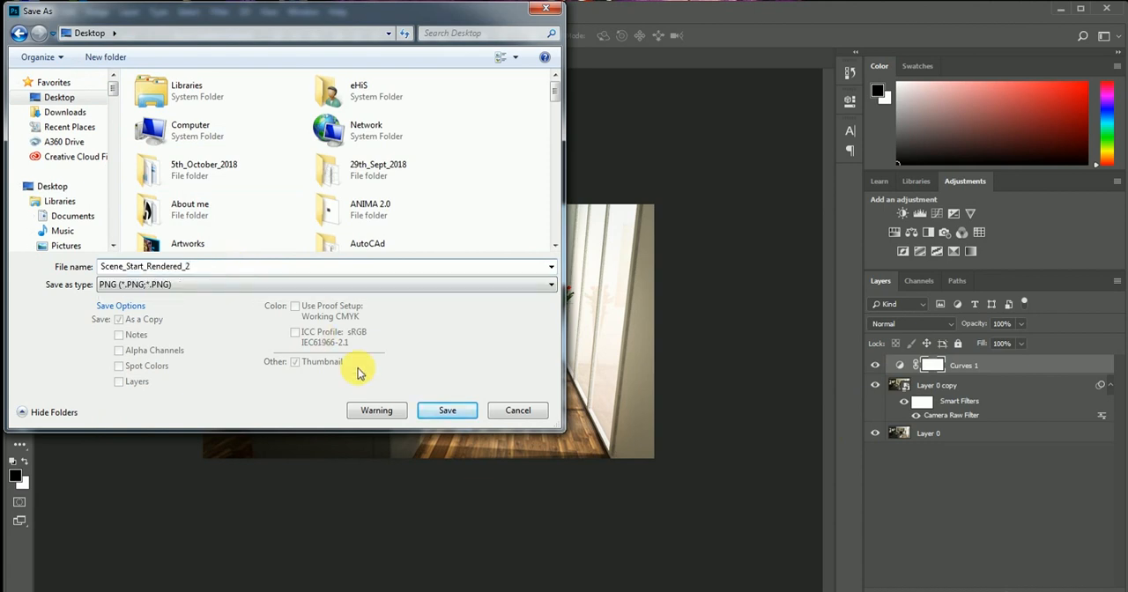
click(447, 411)
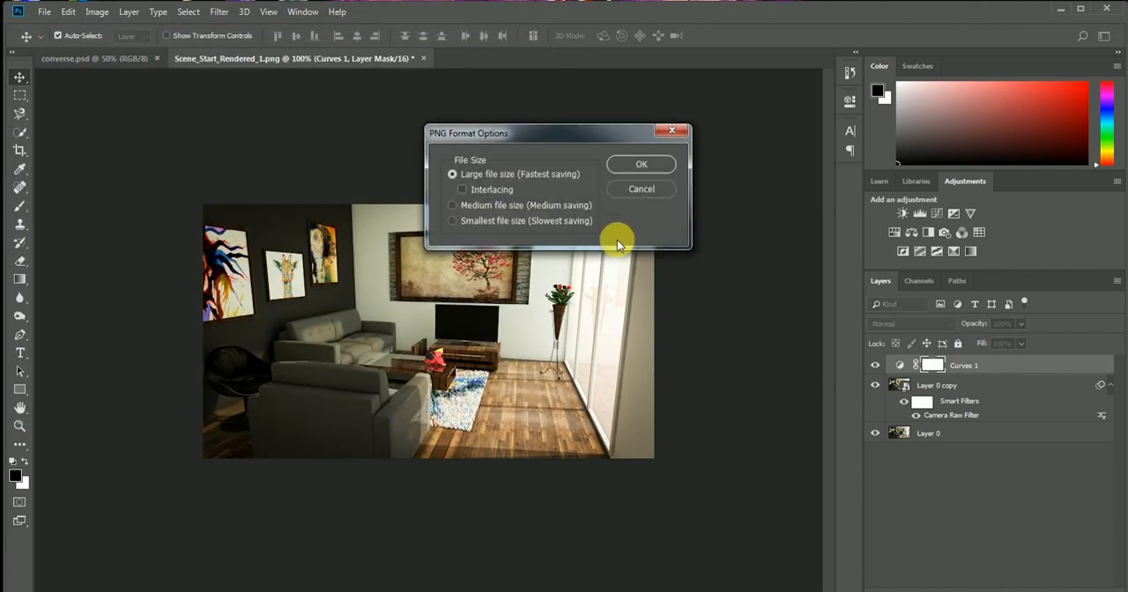
click(640, 165)
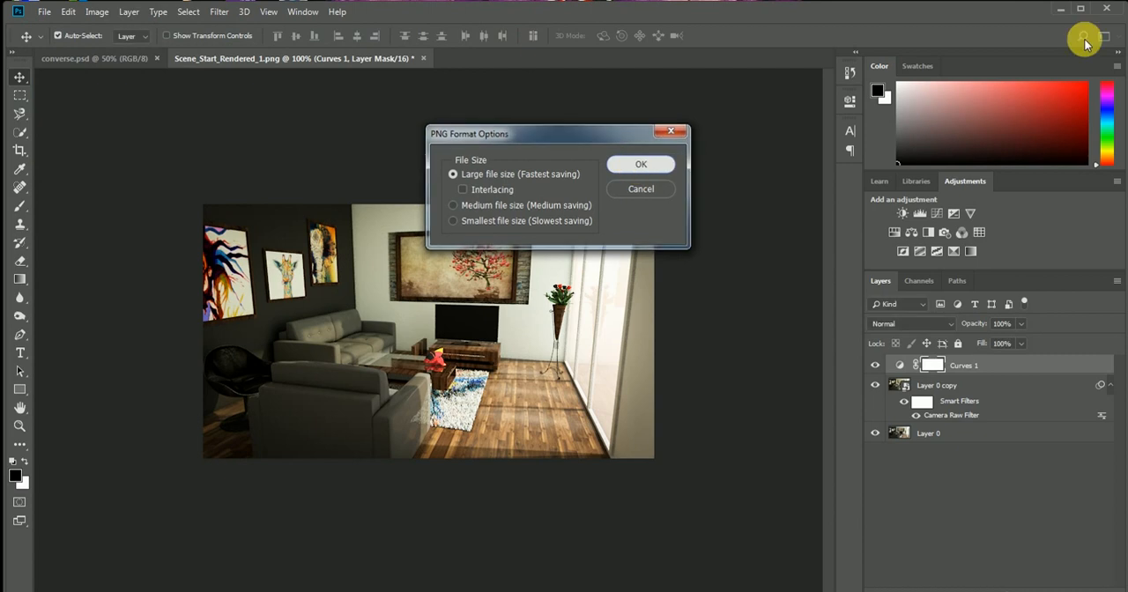
Switch to the desktop, open the original render and Scene_Start_Rendered_2 in the image viewer, and arrange both windows side by side, original on the right
click(1062, 11)
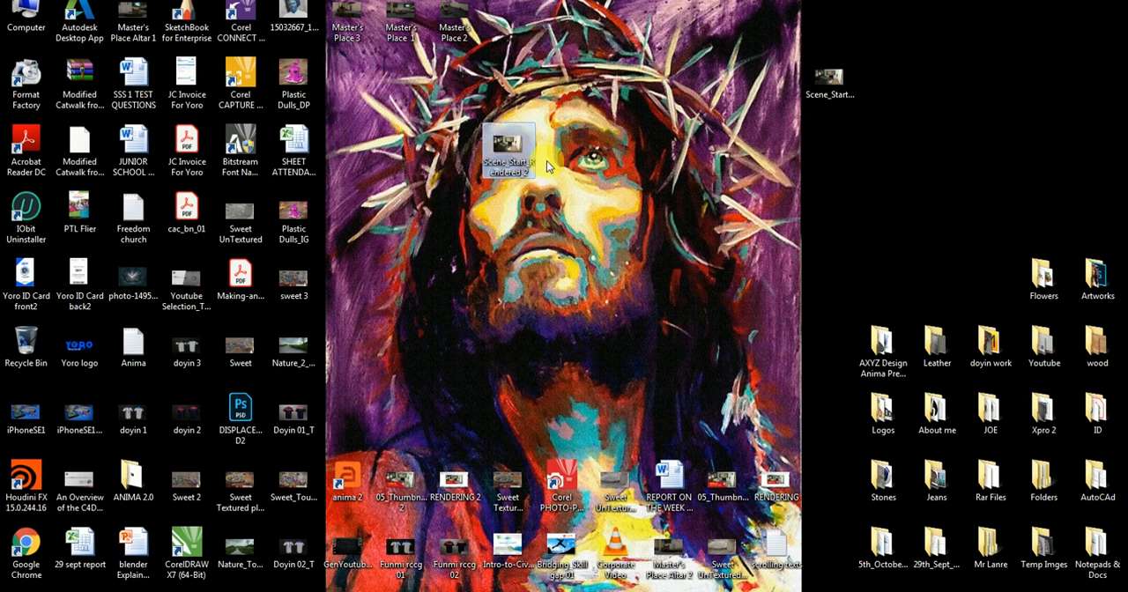
double_click(829, 81)
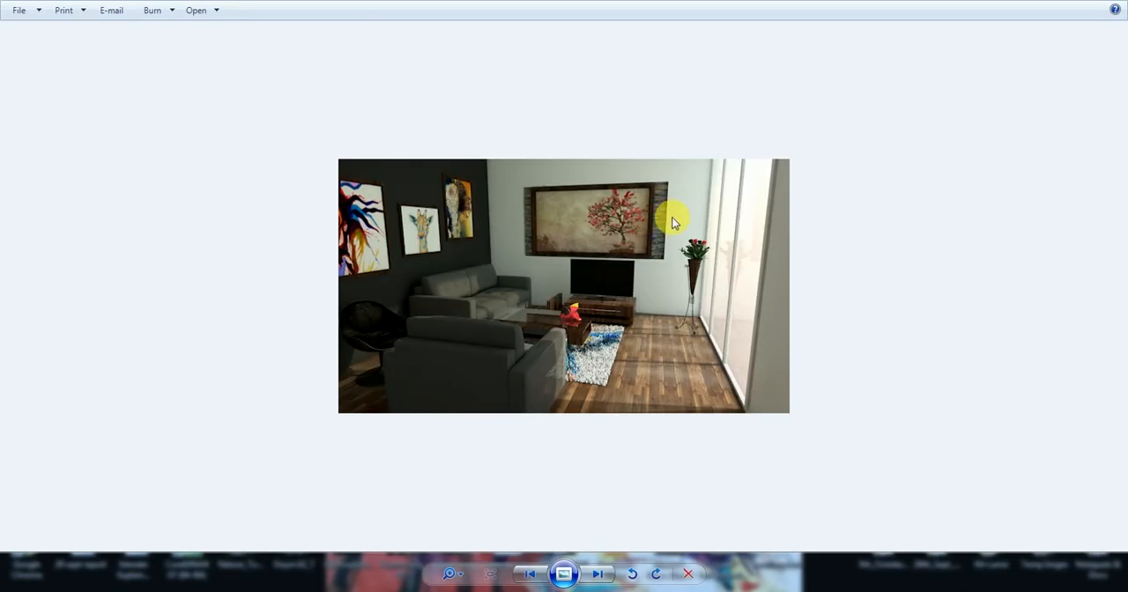
key(super+Right)
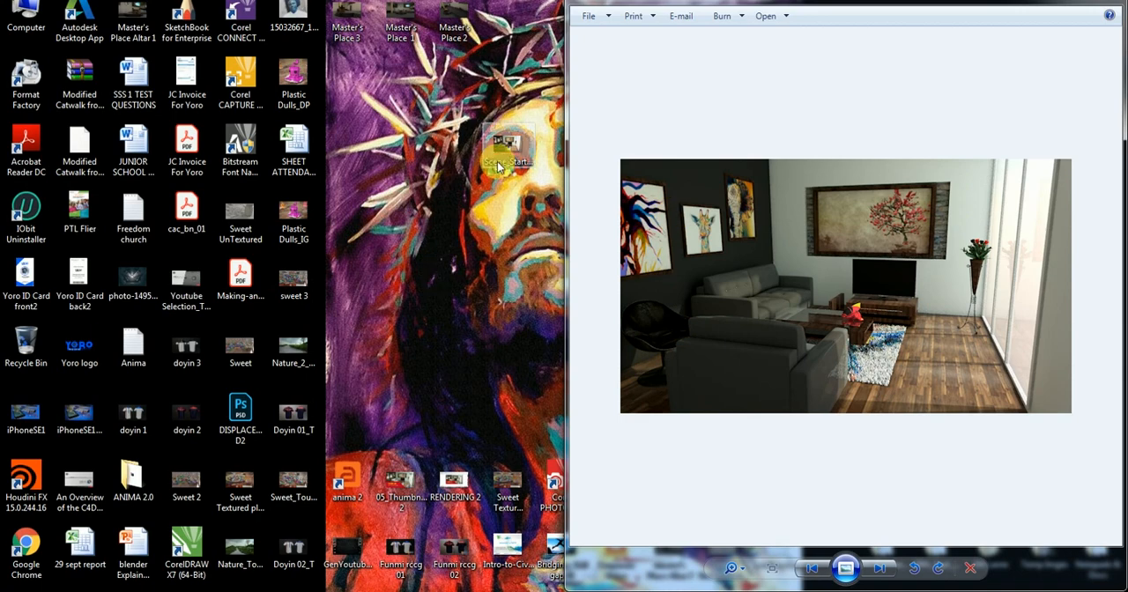
key(super+Up)
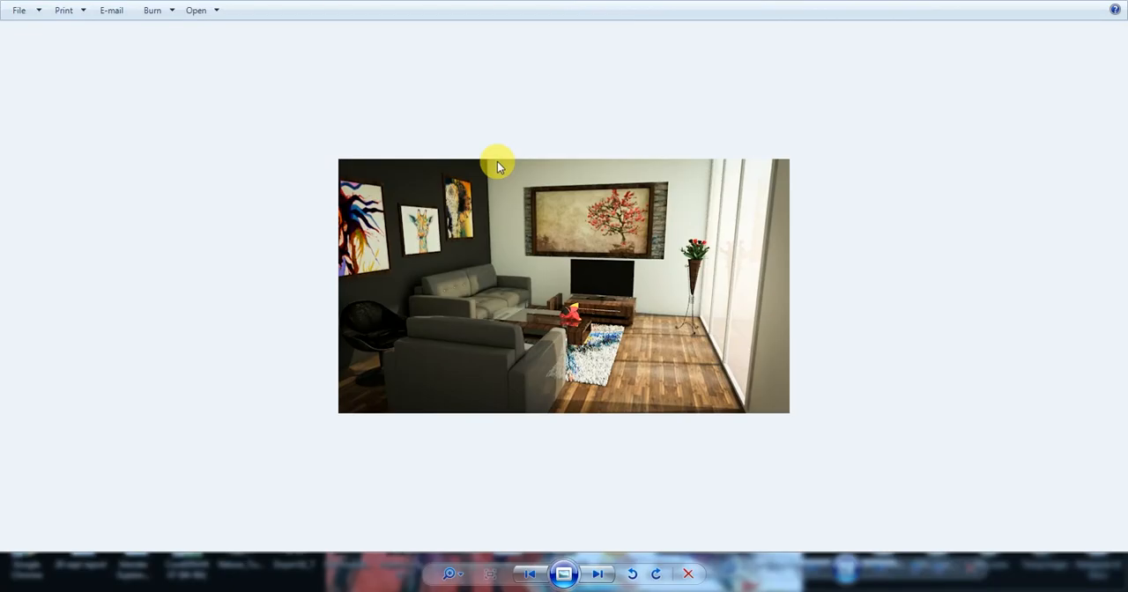
key(super+Left)
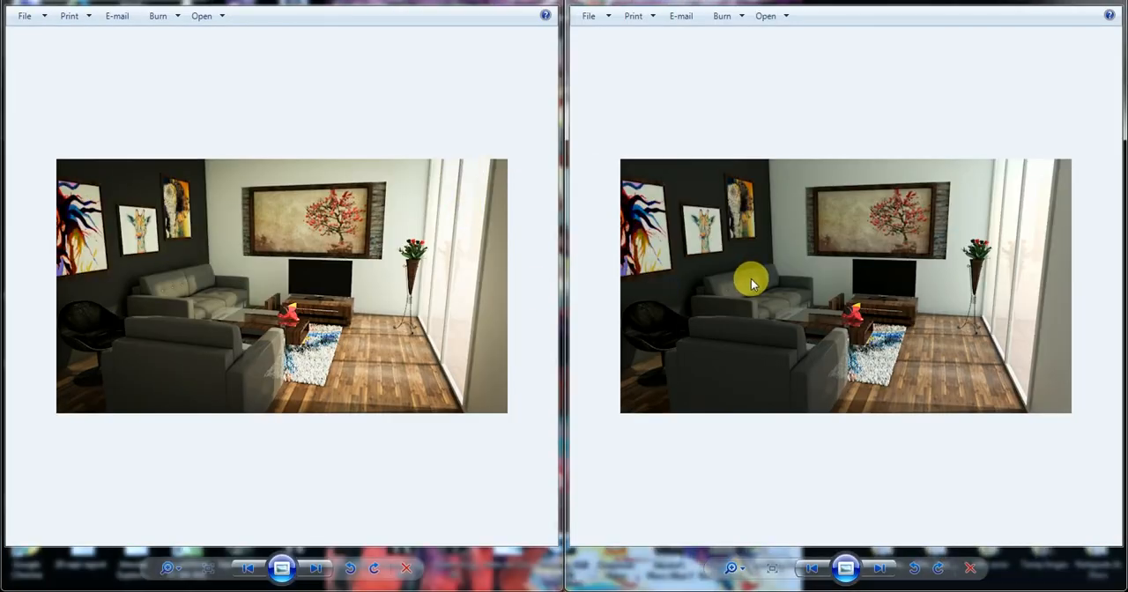
Enlarge the original render and the enhanced image to matching sizes that fill their viewer windows' width for comparison
click(746, 569)
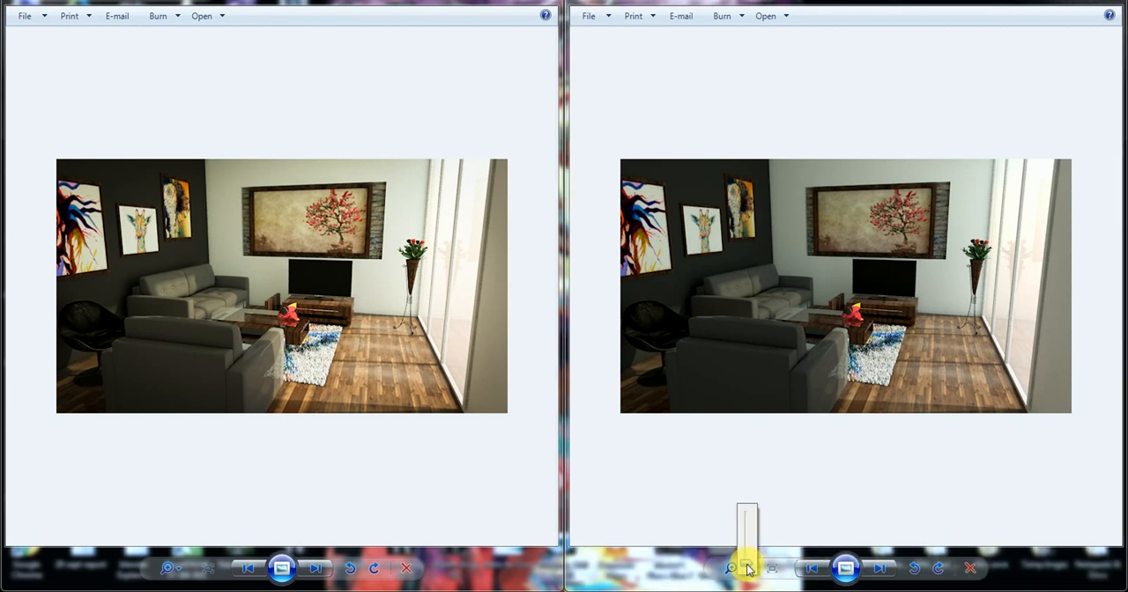
mouse_move(747, 568)
mouse_down()
mouse_move(746, 527)
mouse_move(747, 564)
mouse_up()
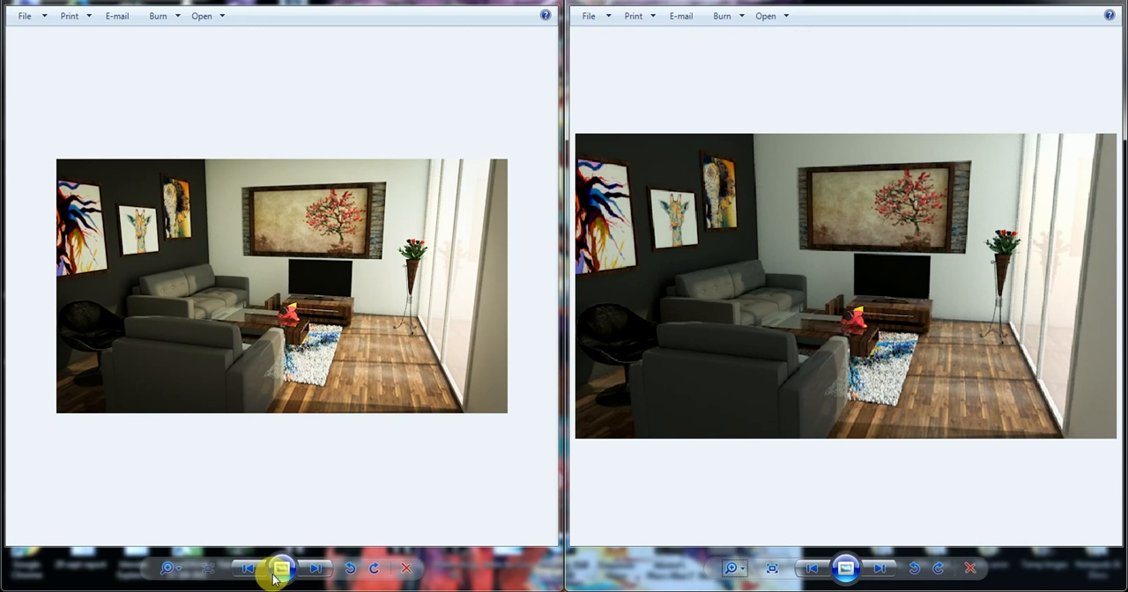
click(181, 569)
drag(183, 567, 181, 553)
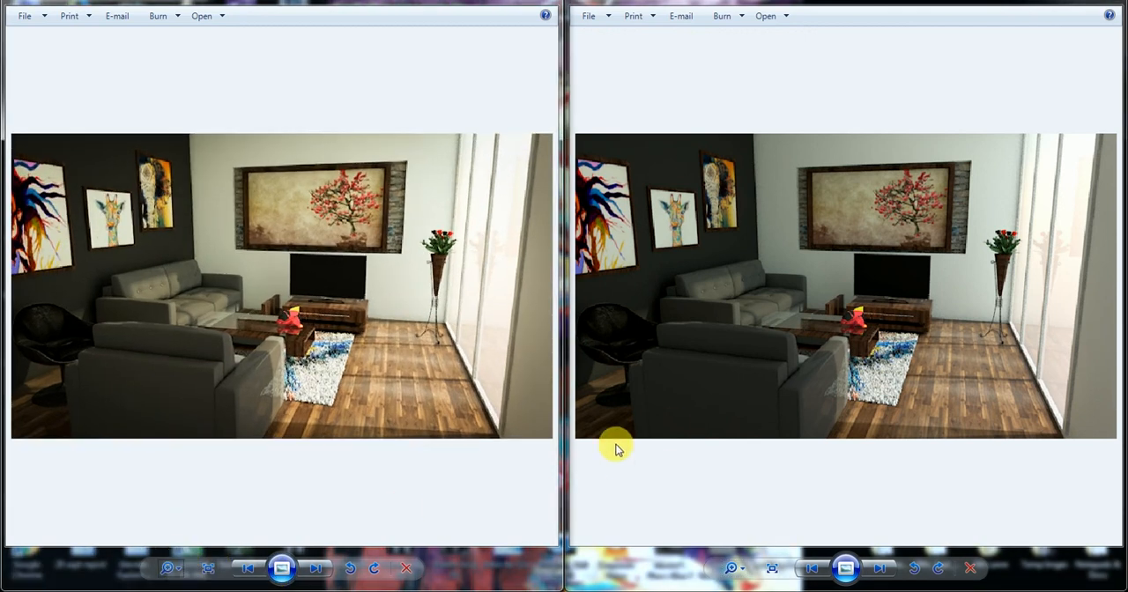